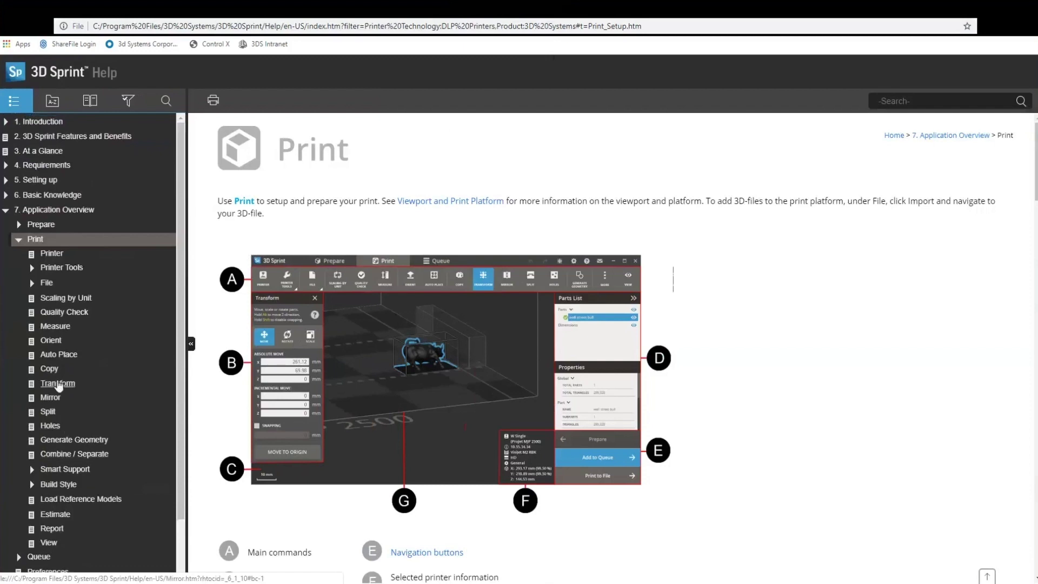
- Scroll the help to the Transform Panel section, then minimize it to return to 3D Sprint
scroll(442, 457, down, 5)
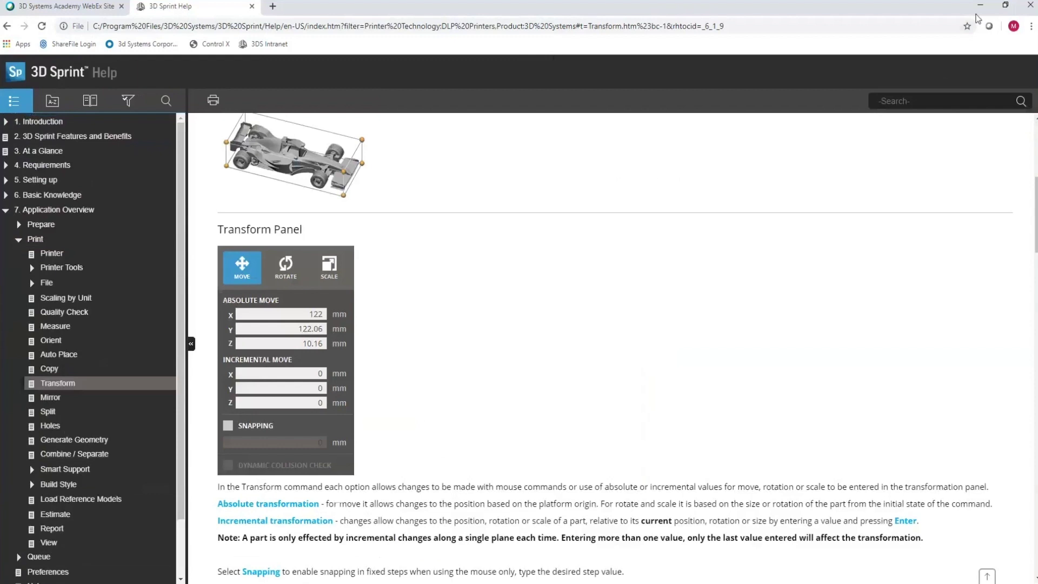
click(981, 8)
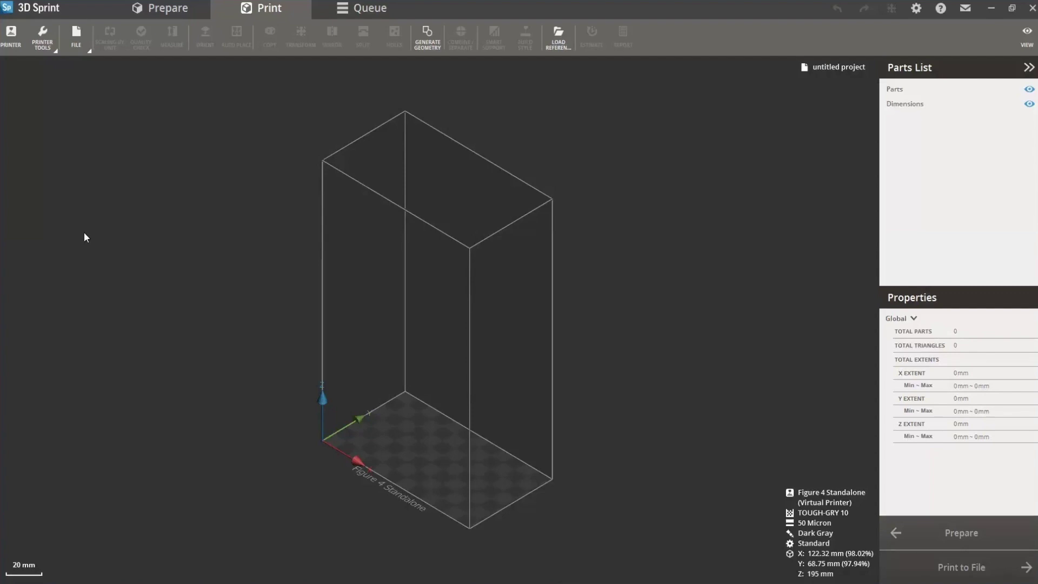
- Import LG_Nonflat_cover_fov.stl from the Training folder and bring the part into view
click(74, 37)
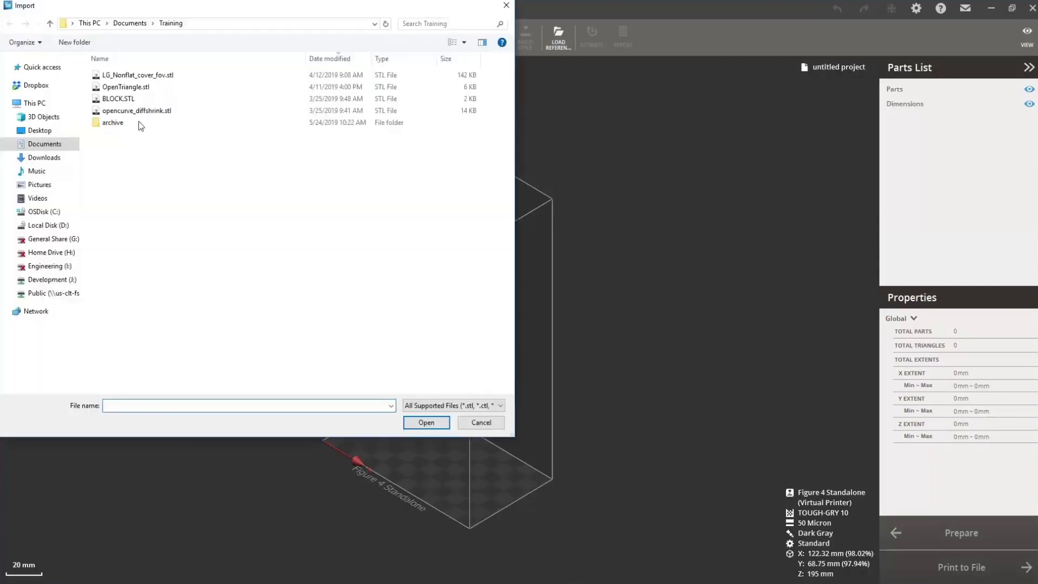
click(138, 75)
click(426, 422)
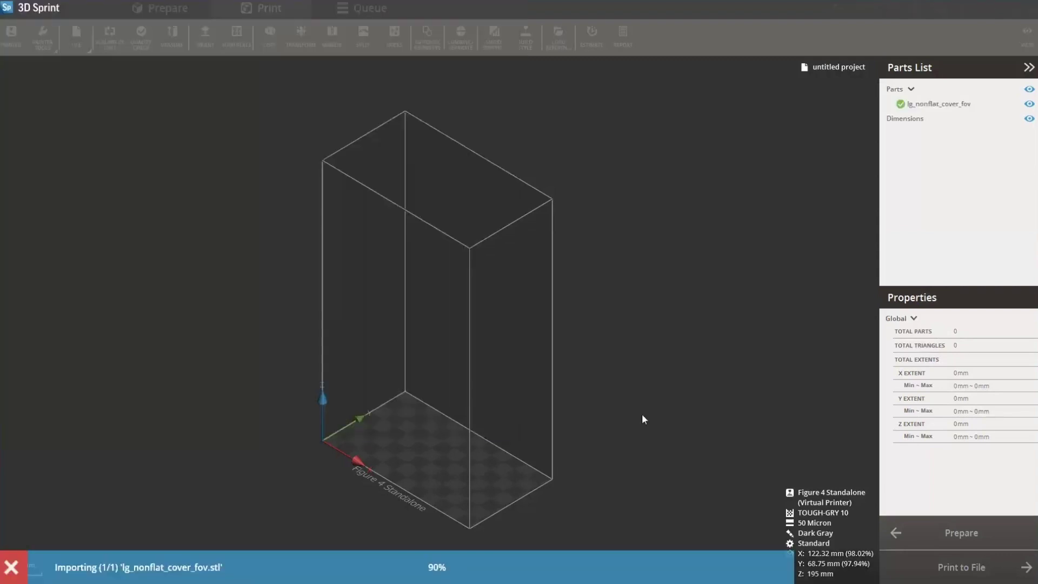
right_drag(550, 459, 464, 461)
scroll(463, 463, up, 2)
scroll(463, 461, up, 2)
middle_drag(464, 461, 406, 383)
scroll(427, 341, up, 1)
scroll(426, 345, up, 1)
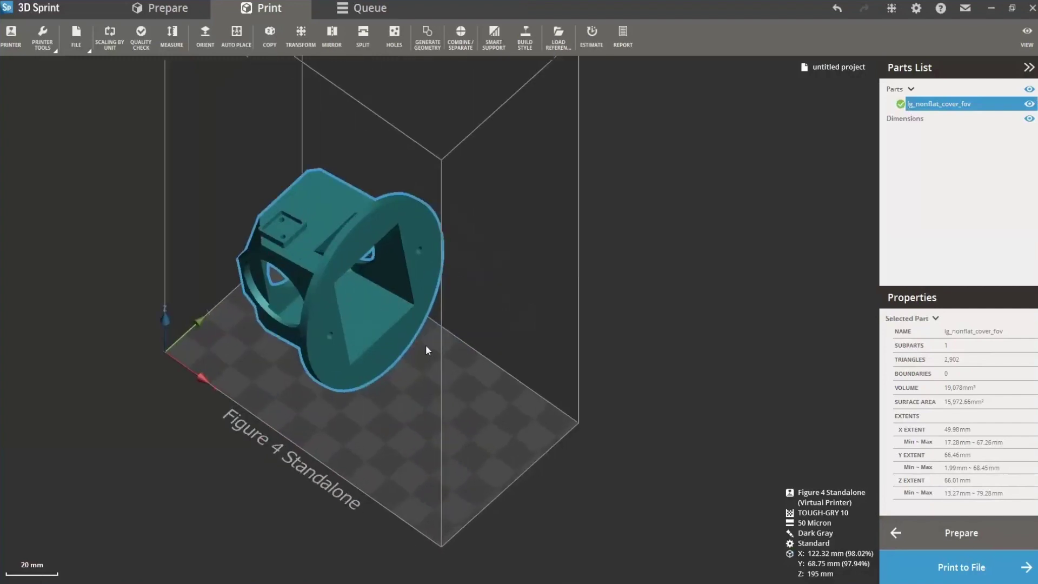
right_drag(497, 345, 590, 345)
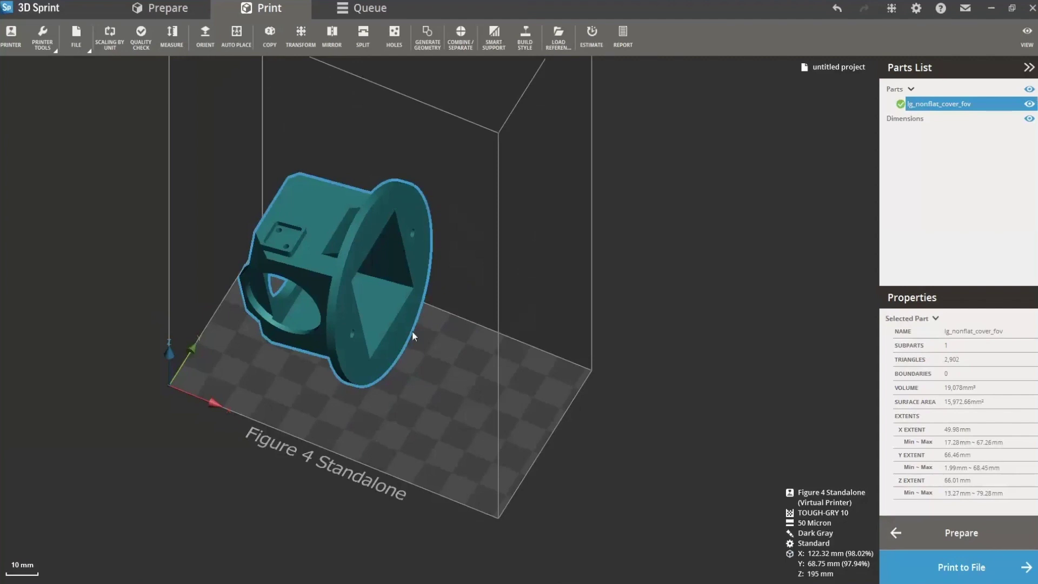
right_drag(376, 353, 439, 285)
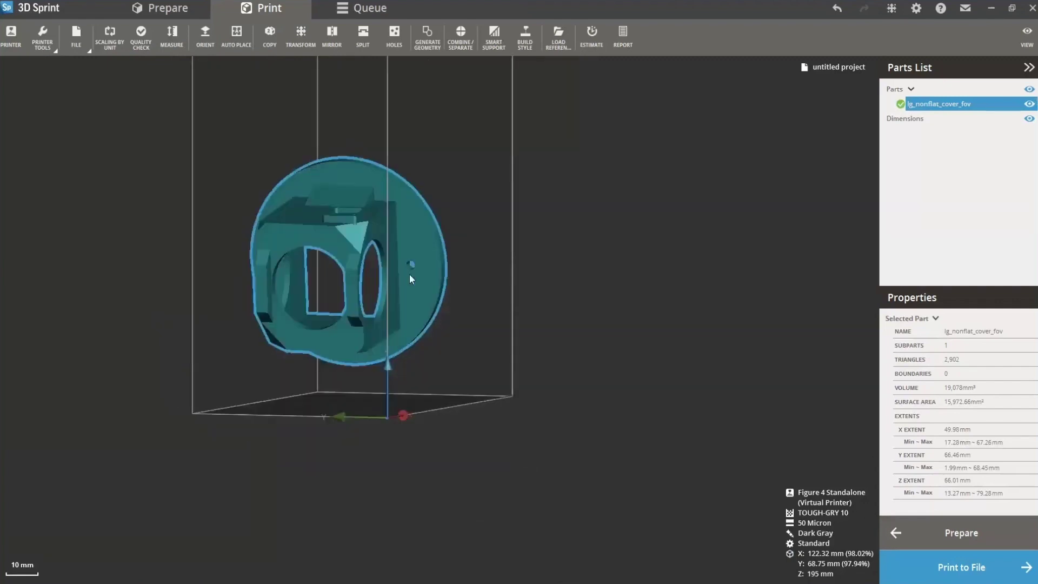
right_drag(247, 268, 479, 242)
right_drag(350, 326, 190, 465)
right_drag(323, 303, 301, 292)
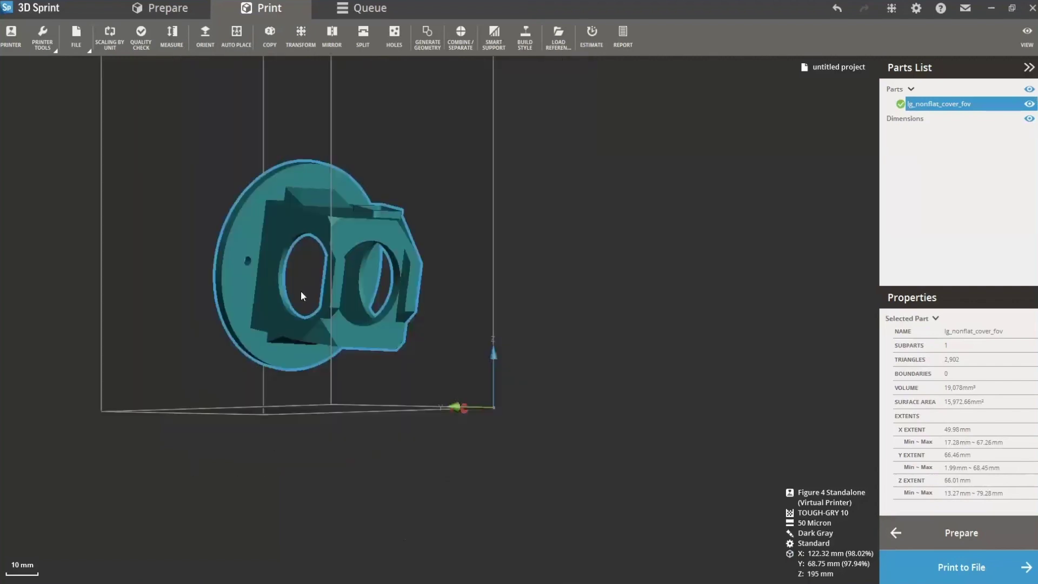
right_drag(375, 327, 268, 299)
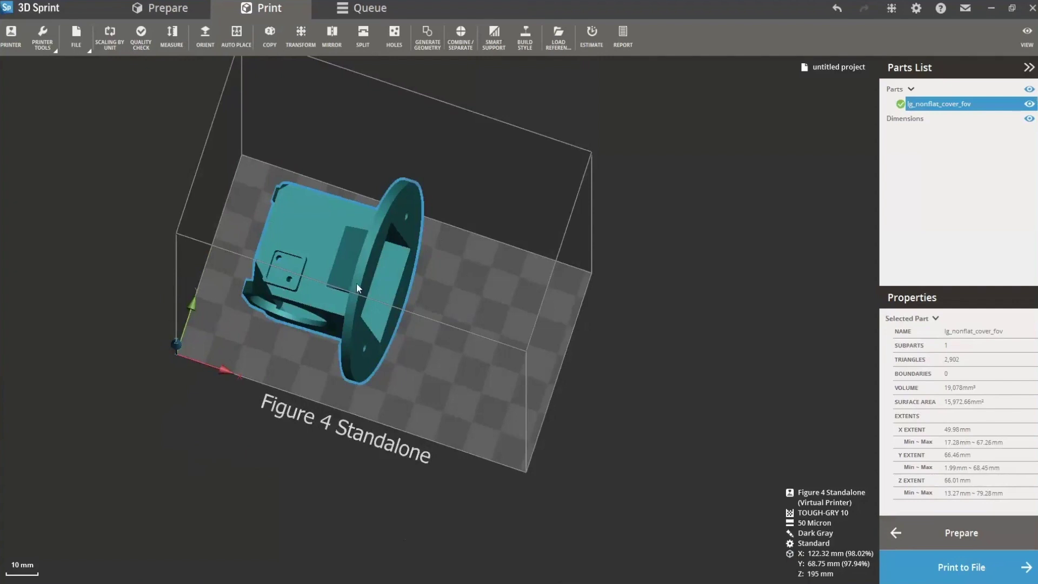
right_drag(313, 287, 256, 109)
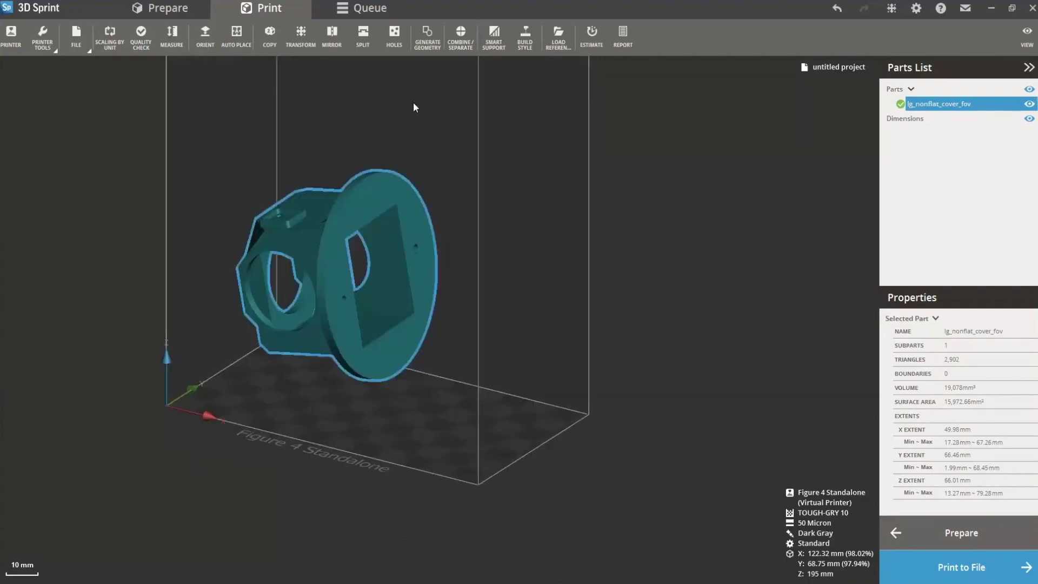
click(1027, 36)
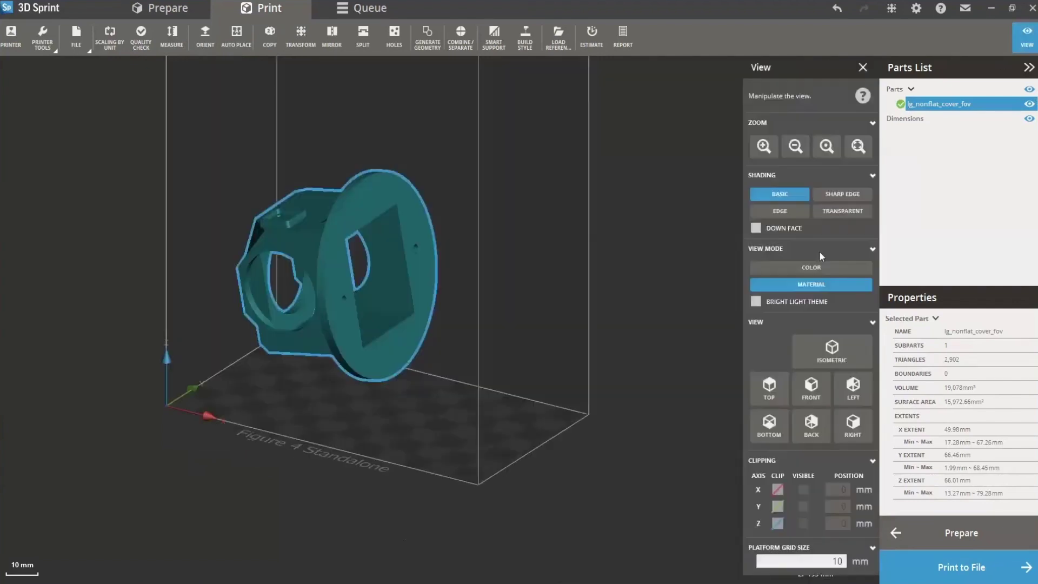
- Turn on 45° DOWN FACE shading and orbit around the cover to inspect its red underside
click(756, 228)
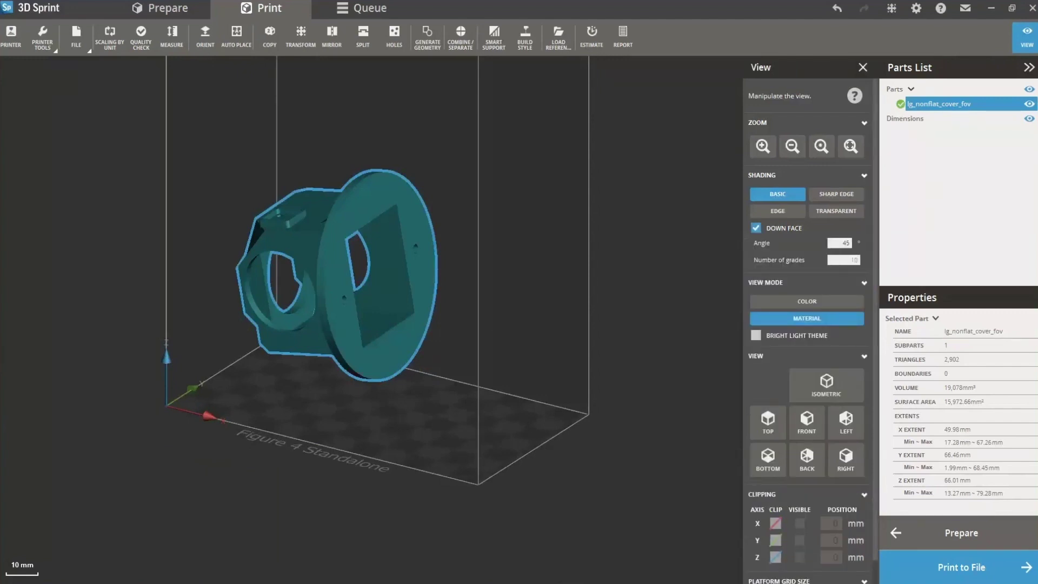
right_drag(400, 411, 239, 128)
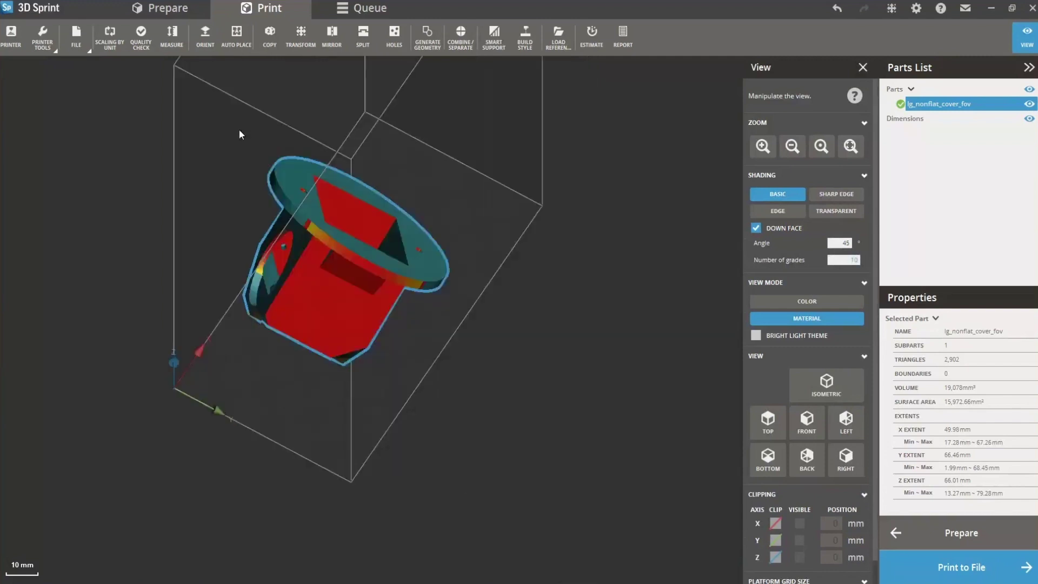
right_drag(316, 361, 345, 249)
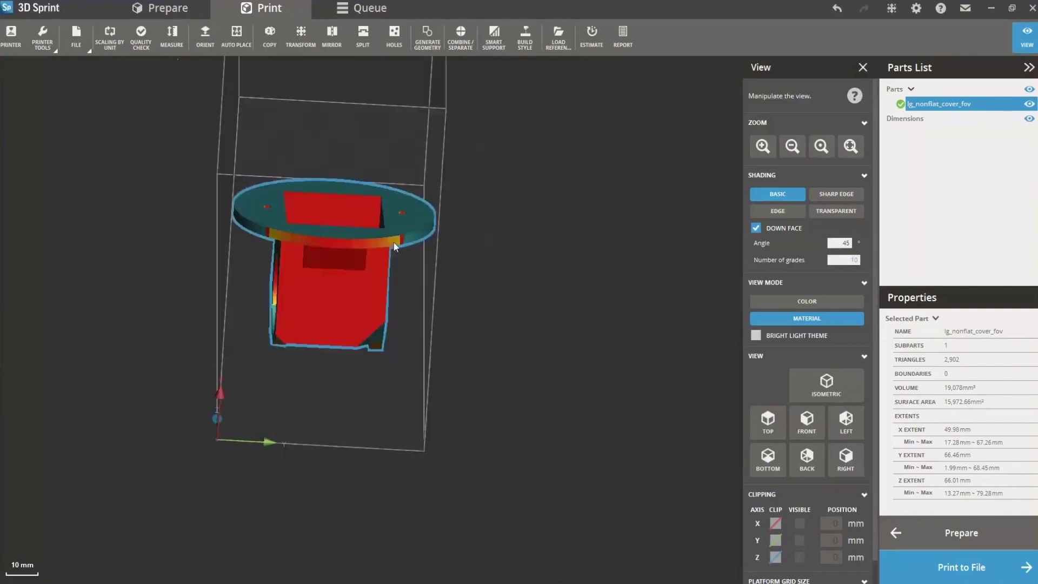
right_drag(276, 185, 287, 530)
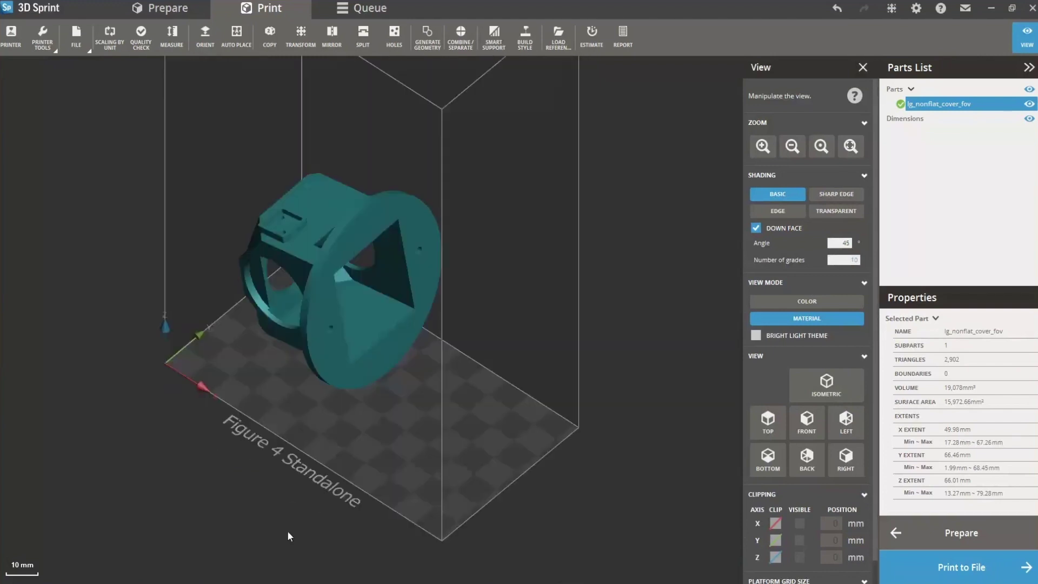
right_drag(289, 327, 392, 198)
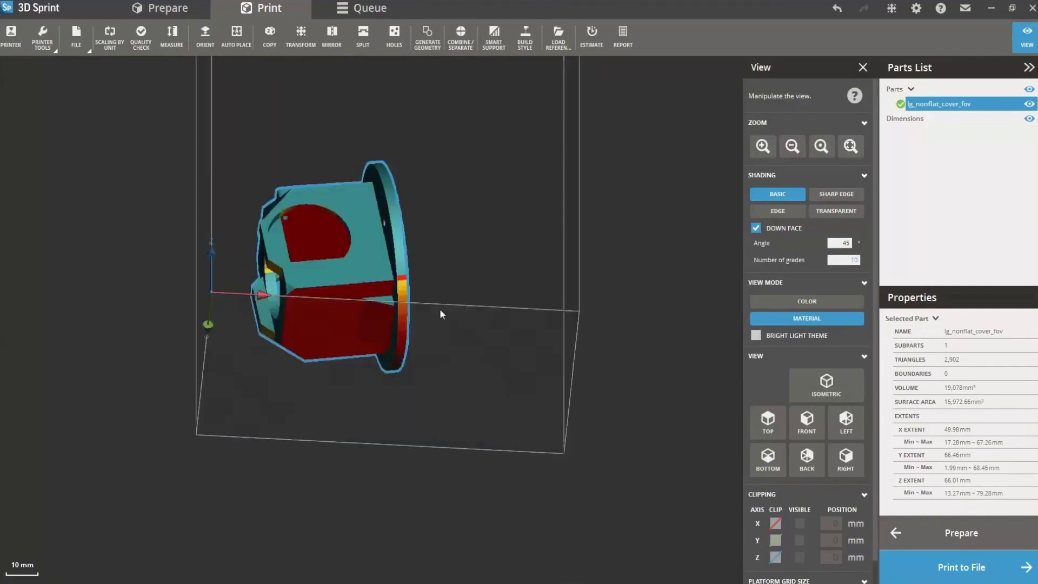
right_drag(427, 339, 260, 542)
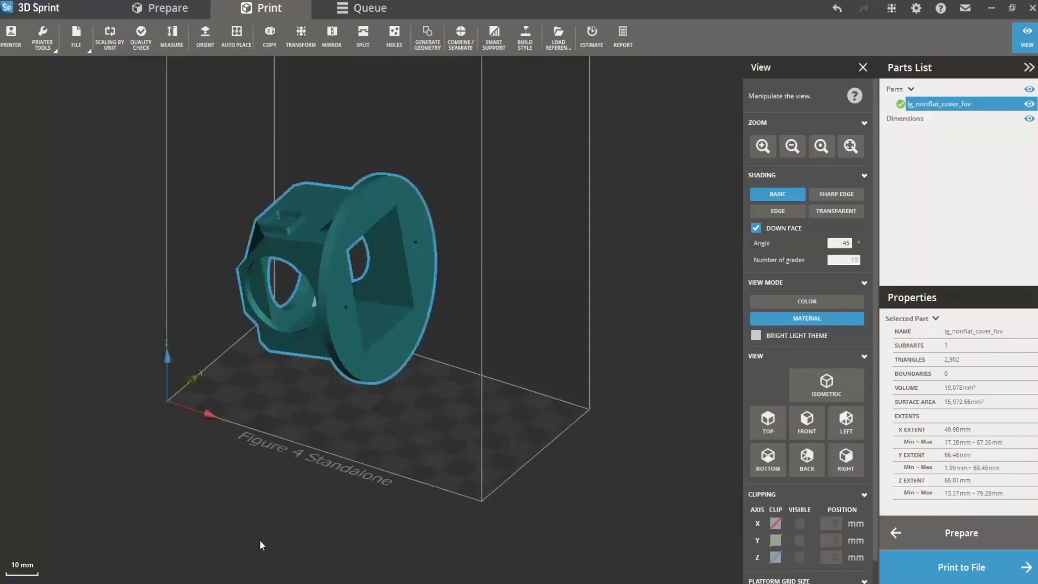
- In the Transform panel, rotate the cover part 50° about the Y axis
click(301, 35)
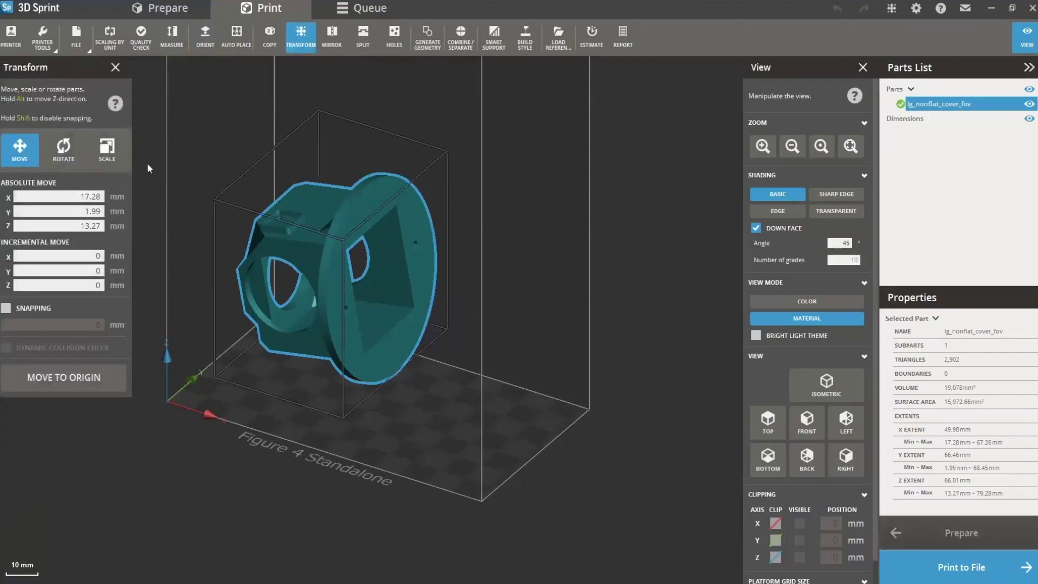
right_drag(326, 266, 213, 248)
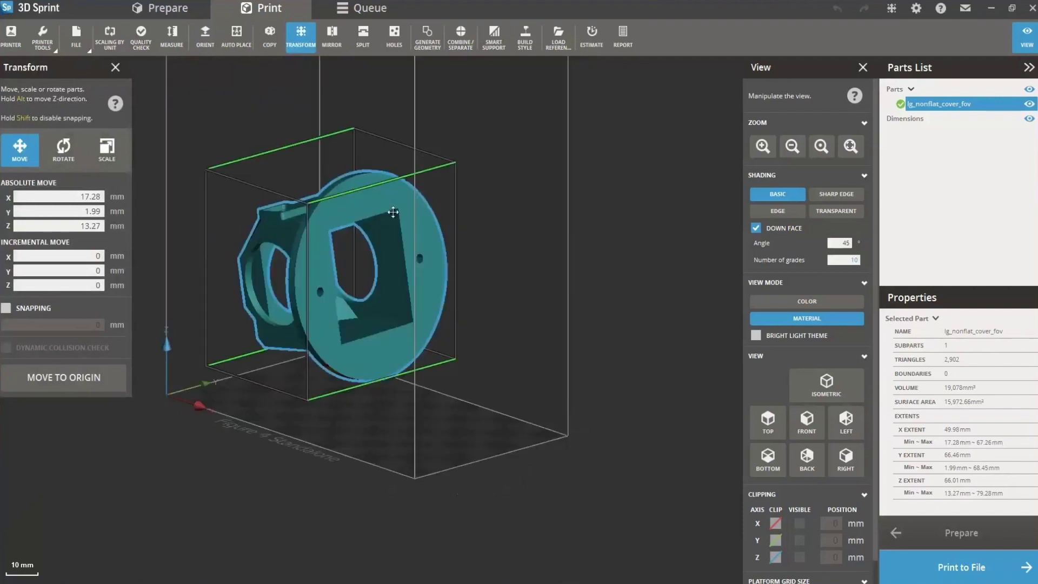
right_drag(351, 184, 506, 162)
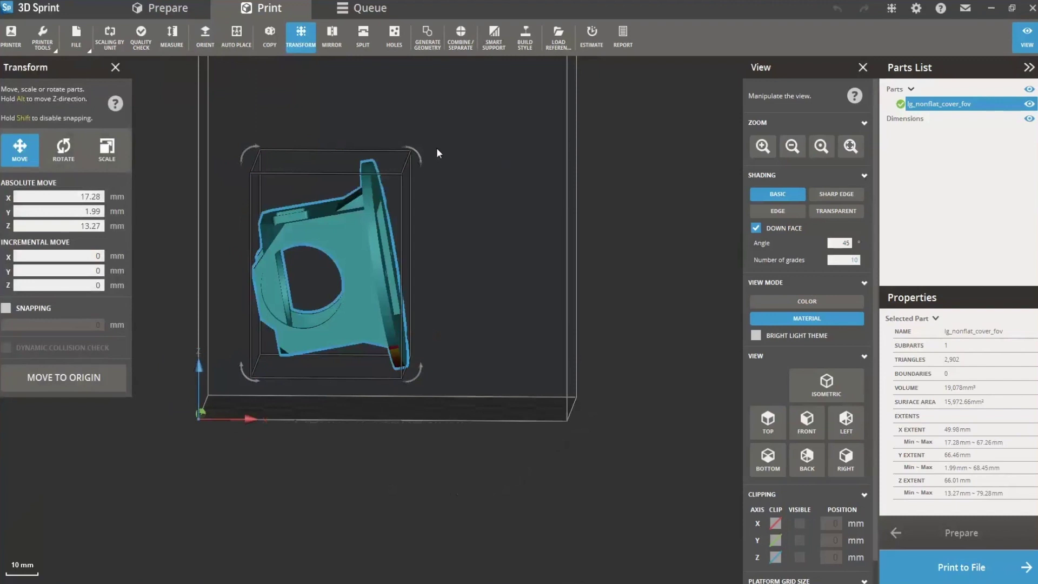
drag(424, 160, 500, 273)
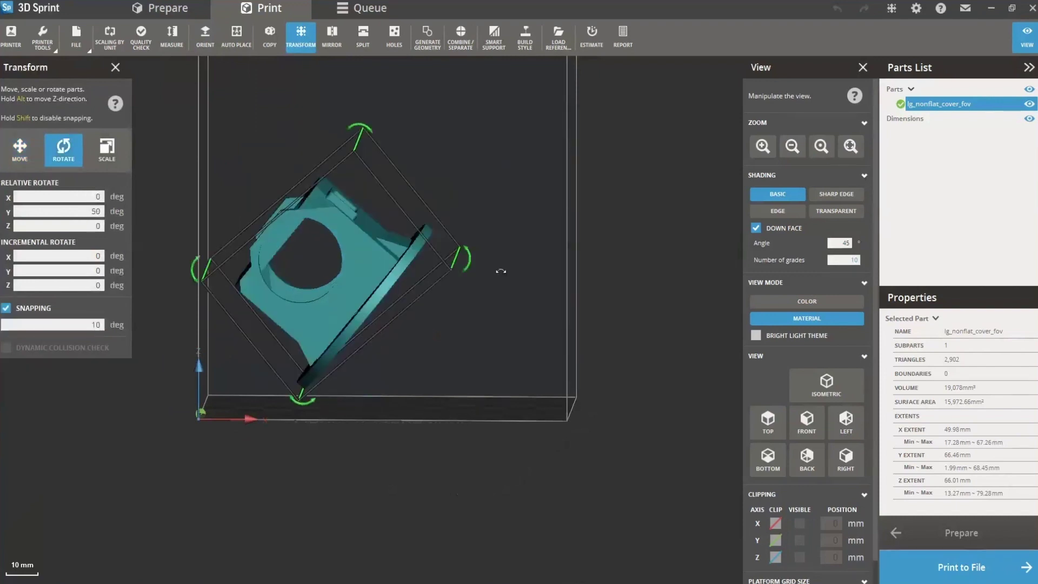
right_drag(500, 273, 408, 216)
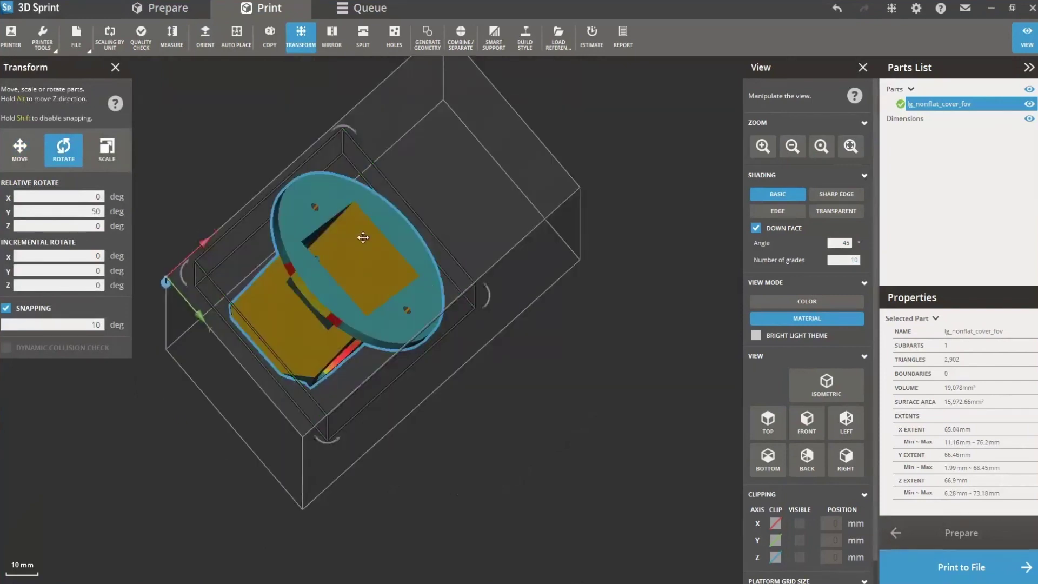
- Switch to SHARP EDGE shading and rotate the part to 330° about X
right_drag(327, 204, 214, 310)
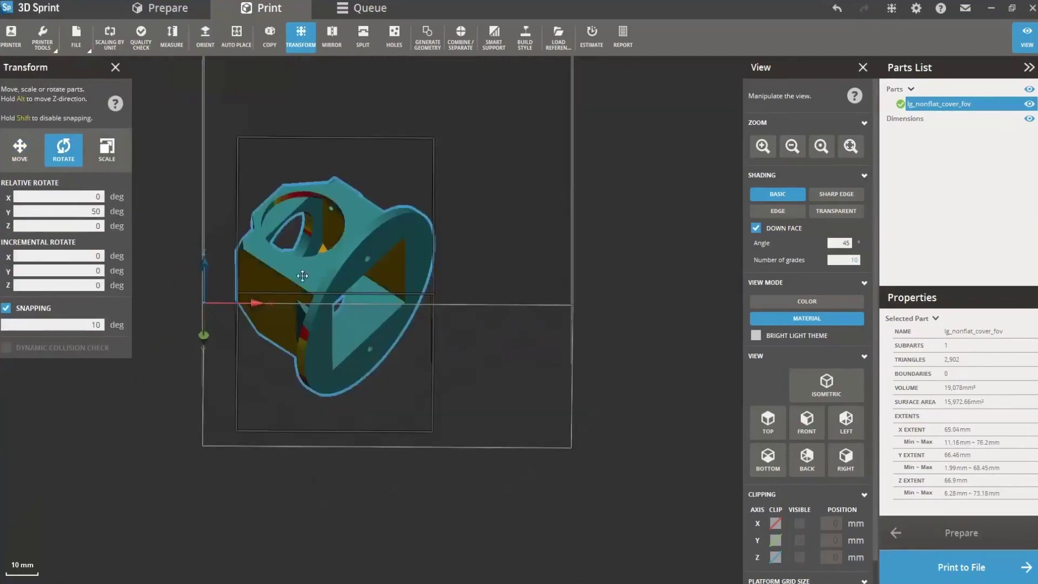
right_drag(302, 277, 394, 172)
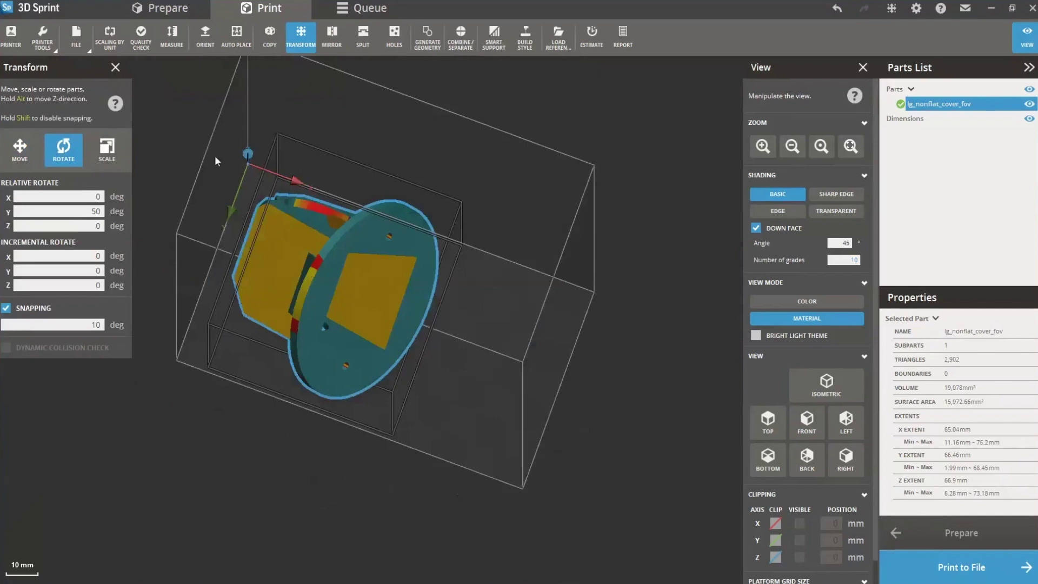
right_drag(218, 163, 416, 332)
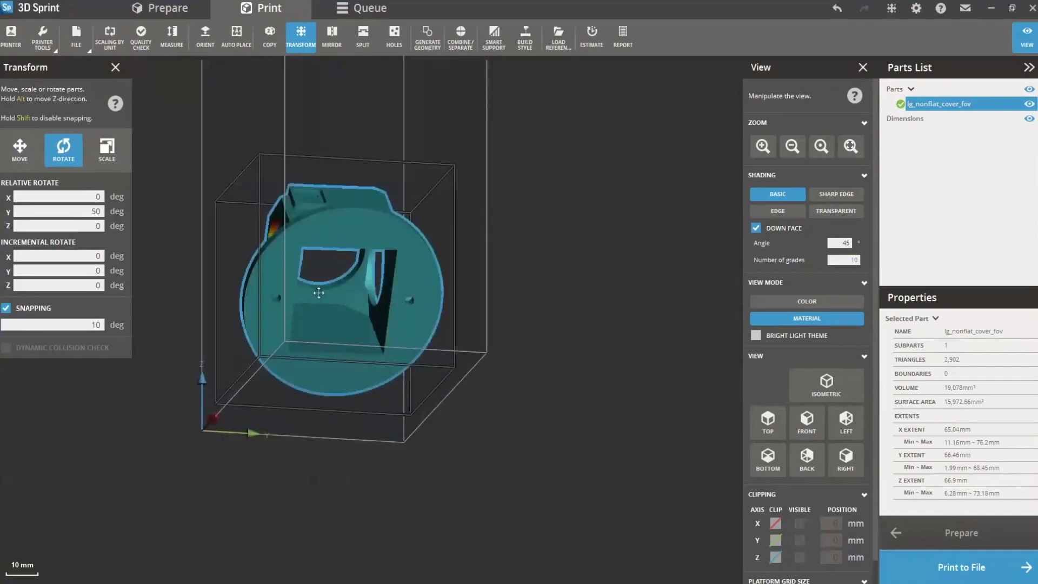
right_drag(318, 287, 232, 336)
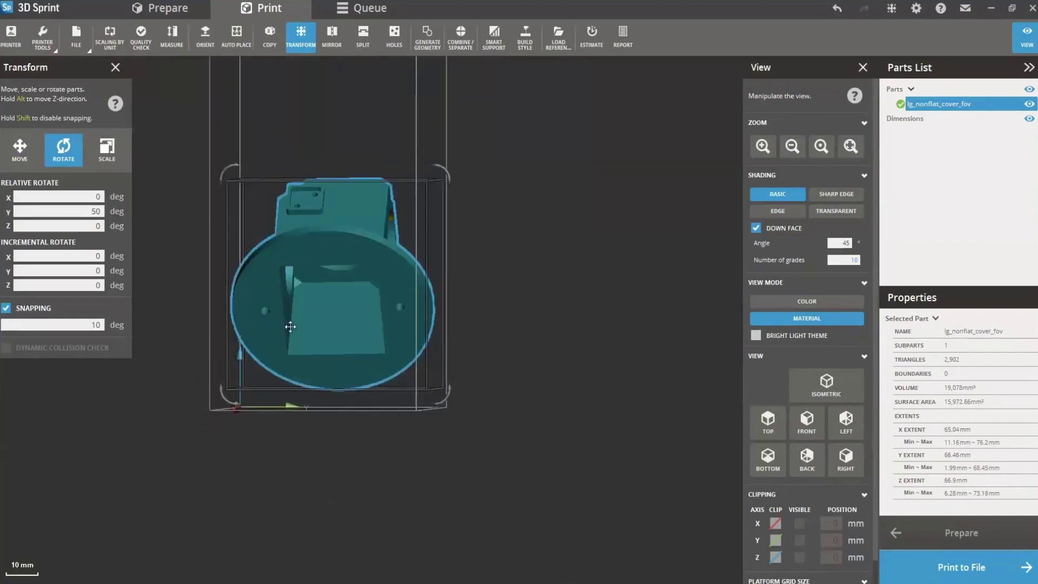
click(831, 196)
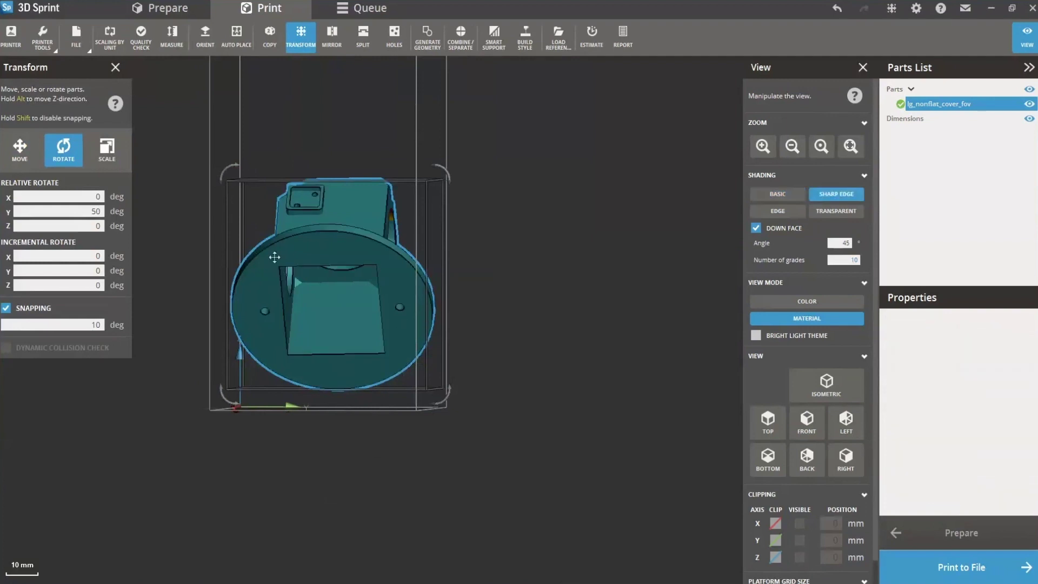
drag(446, 171, 505, 239)
click(327, 254)
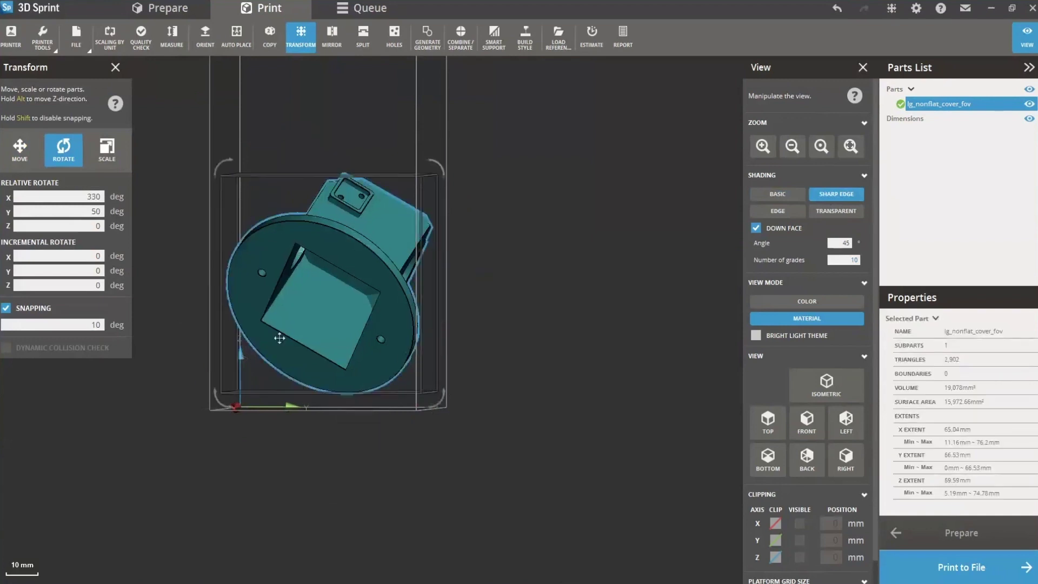
- Drag the part across the build plate to X 27.81, Y 0.83 mm
right_drag(252, 242, 244, 453)
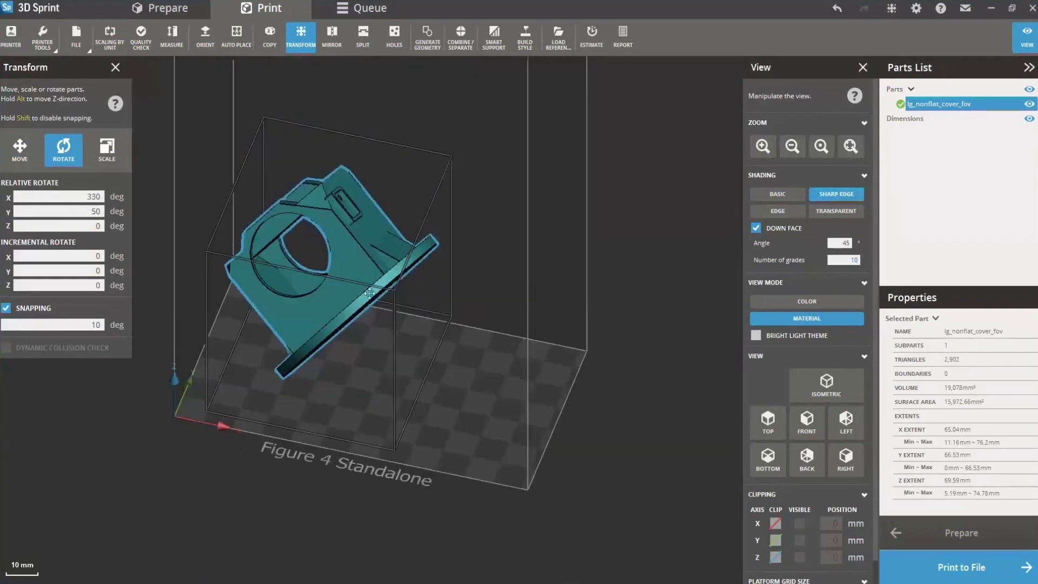
right_drag(284, 288, 339, 402)
drag(336, 297, 385, 296)
right_drag(384, 296, 417, 261)
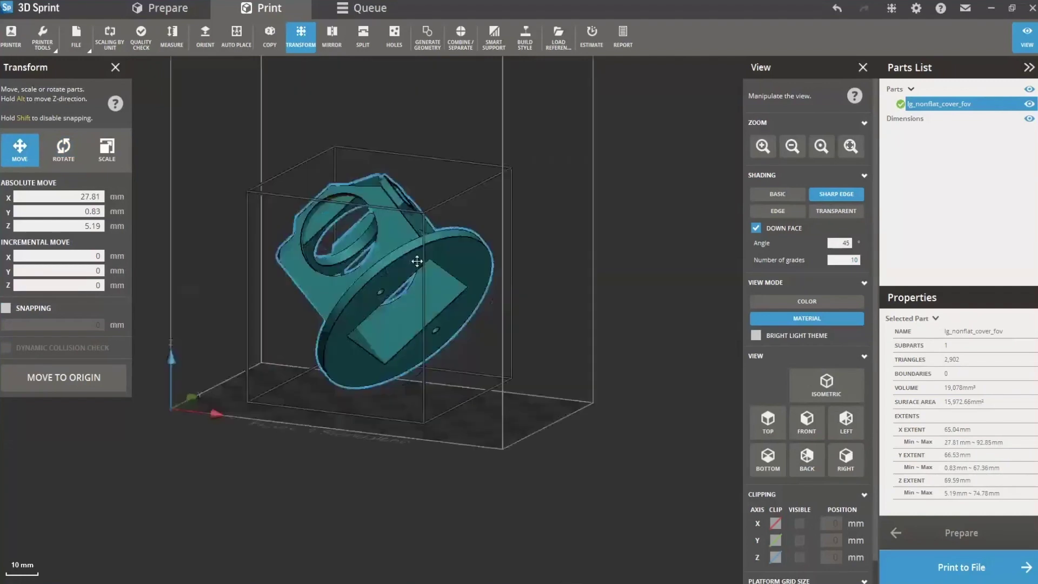
- Enable Z clipping and raise the cut plane from 9.2 mm until it clears the part's top
click(776, 556)
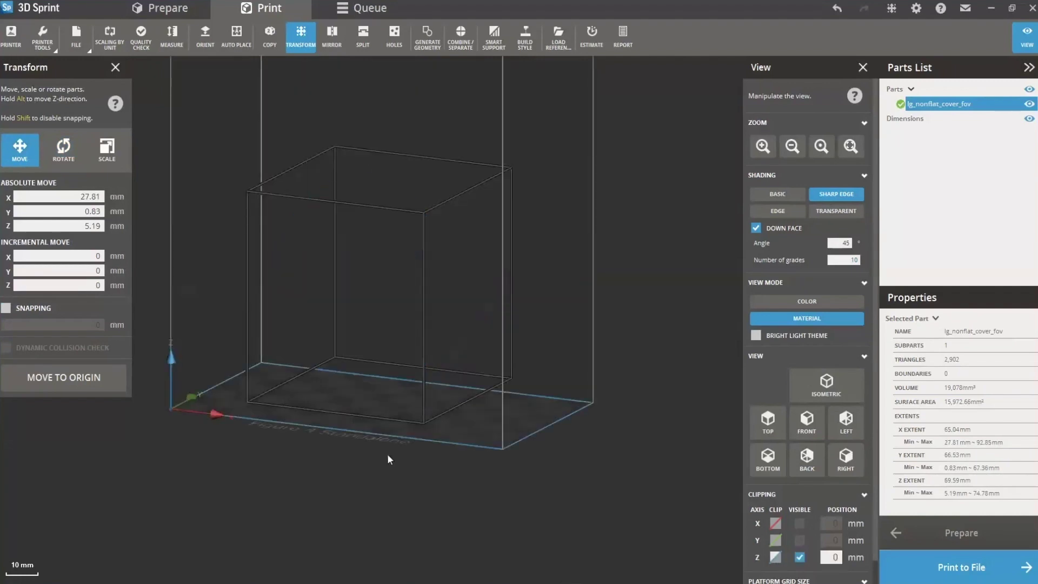
right_drag(467, 474, 501, 424)
drag(501, 427, 513, 374)
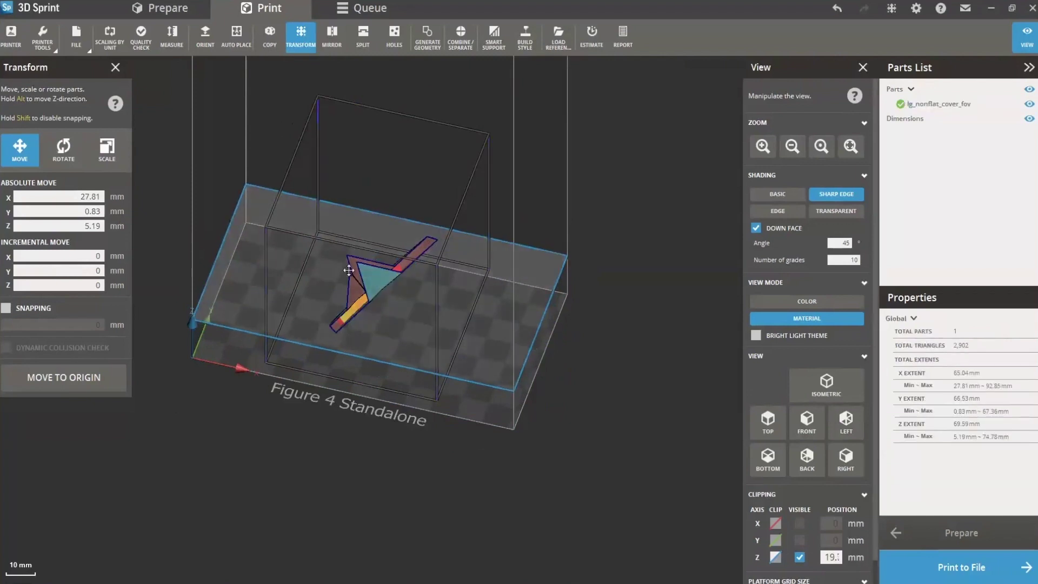
drag(494, 384, 488, 346)
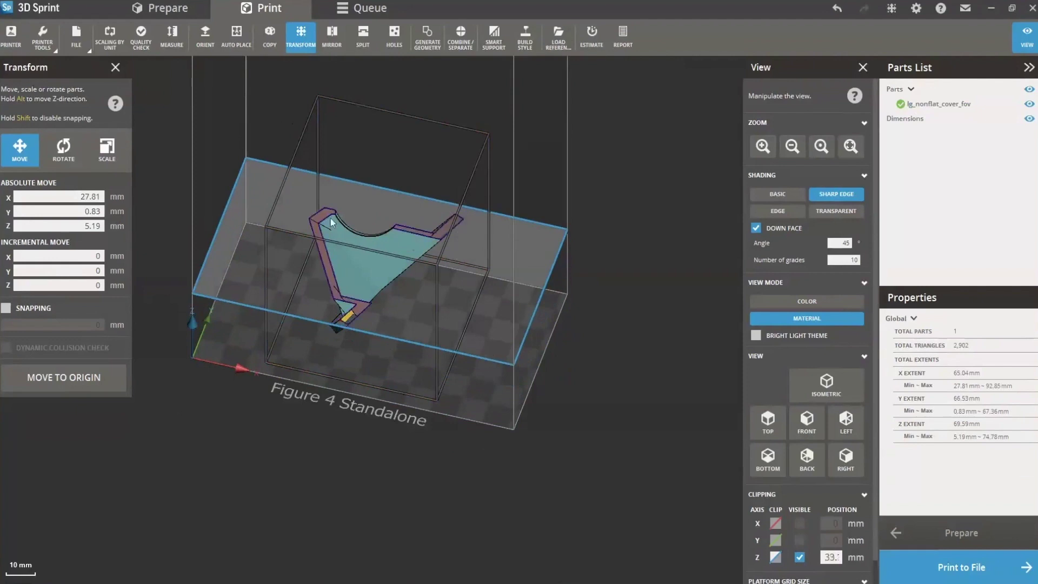
drag(469, 349, 459, 255)
right_drag(458, 255, 405, 280)
right_drag(445, 352, 482, 217)
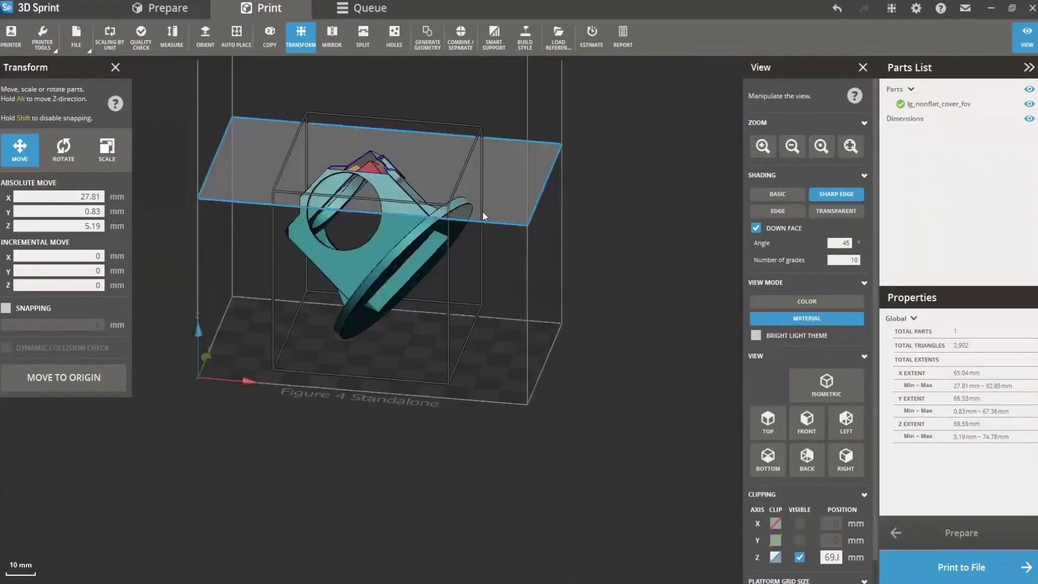
drag(495, 223, 494, 197)
right_drag(494, 197, 488, 322)
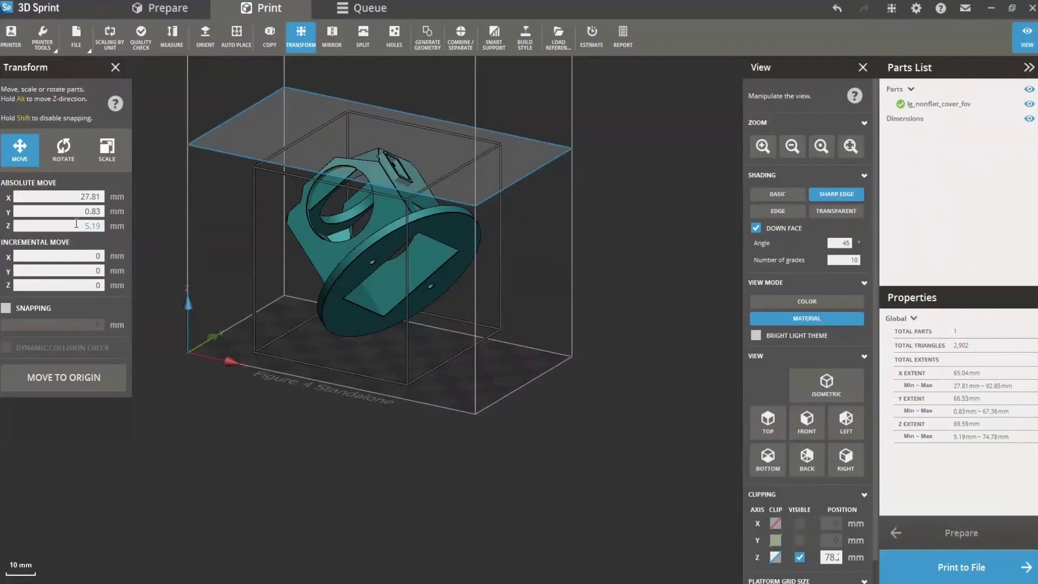
right_drag(448, 432, 403, 444)
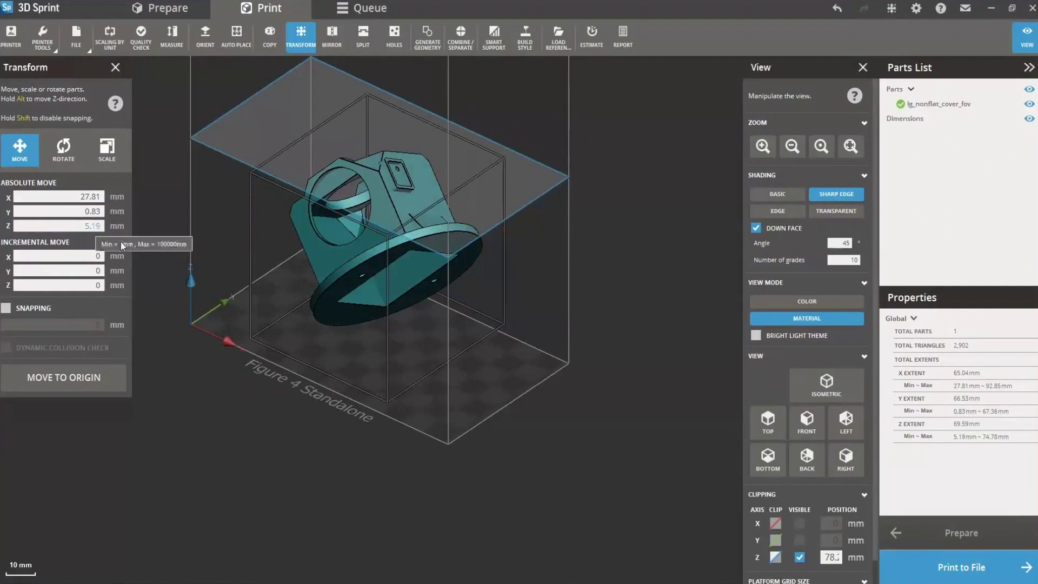
- Try Z position 3, apply Move to Origin, and rotate to look down on the plate
click(81, 227)
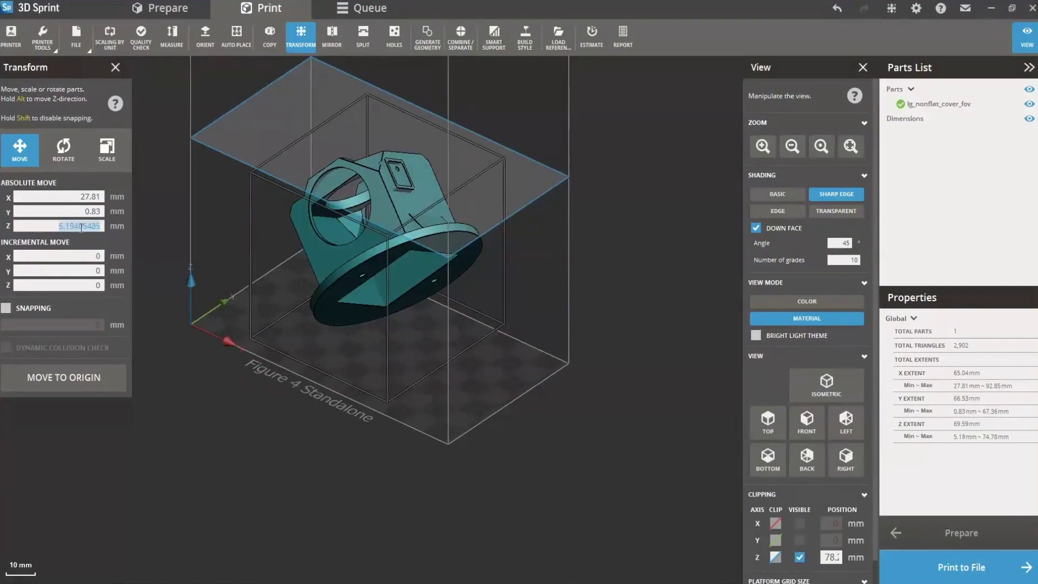
text(3)
click(121, 375)
click(284, 411)
right_drag(284, 411, 417, 455)
right_drag(401, 313, 498, 449)
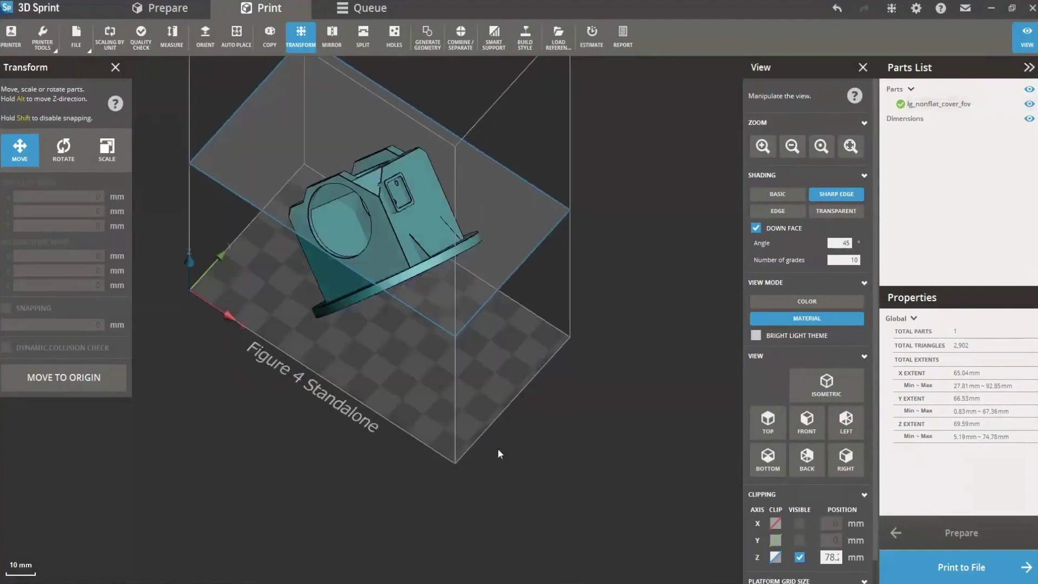
right_drag(260, 360, 393, 486)
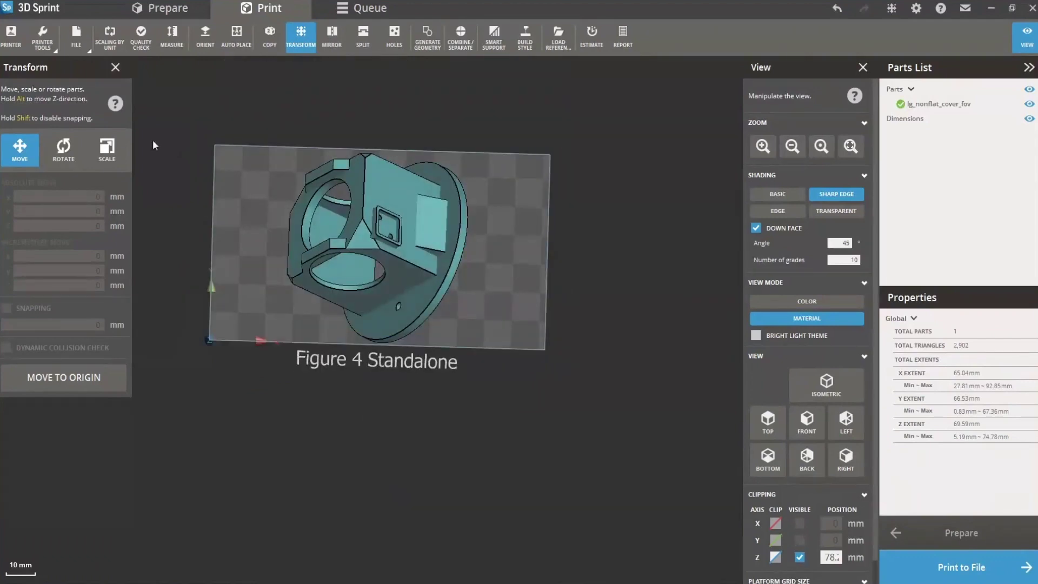
- Close the Transform panel and save the project as Cover_sample in Documents\Training
click(116, 67)
click(85, 41)
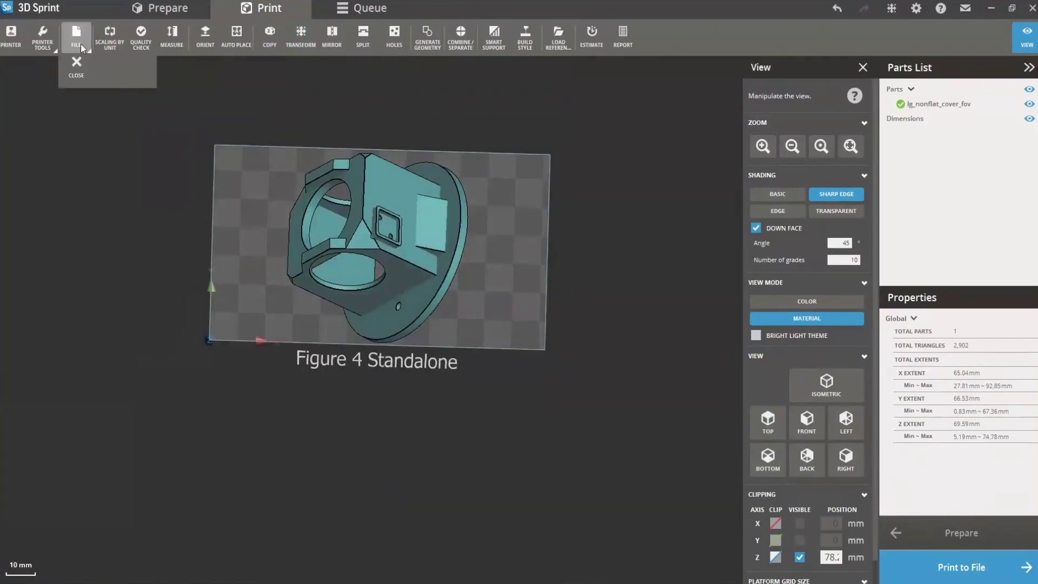
click(139, 79)
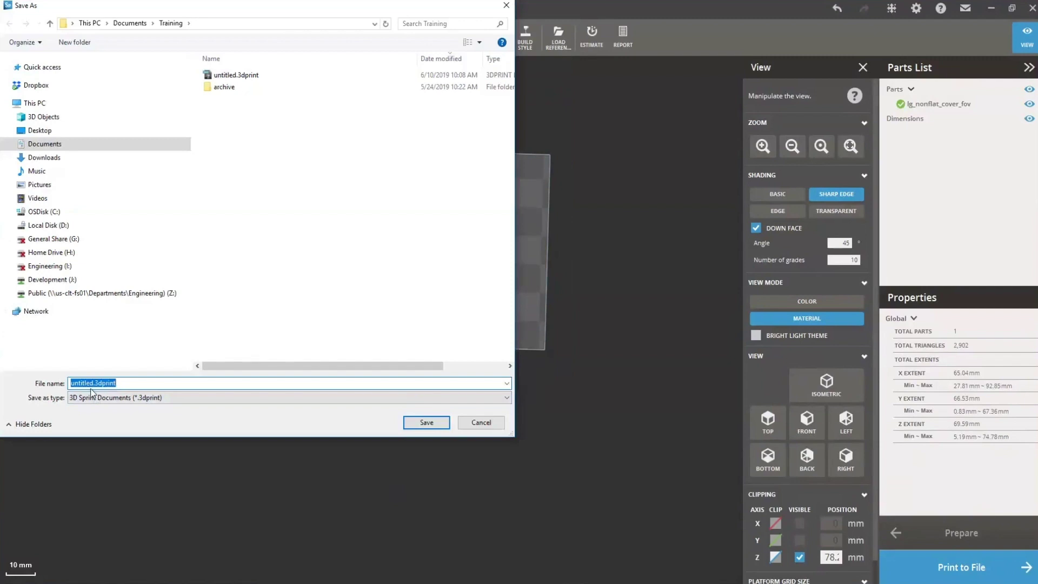
text(Cover_sample)
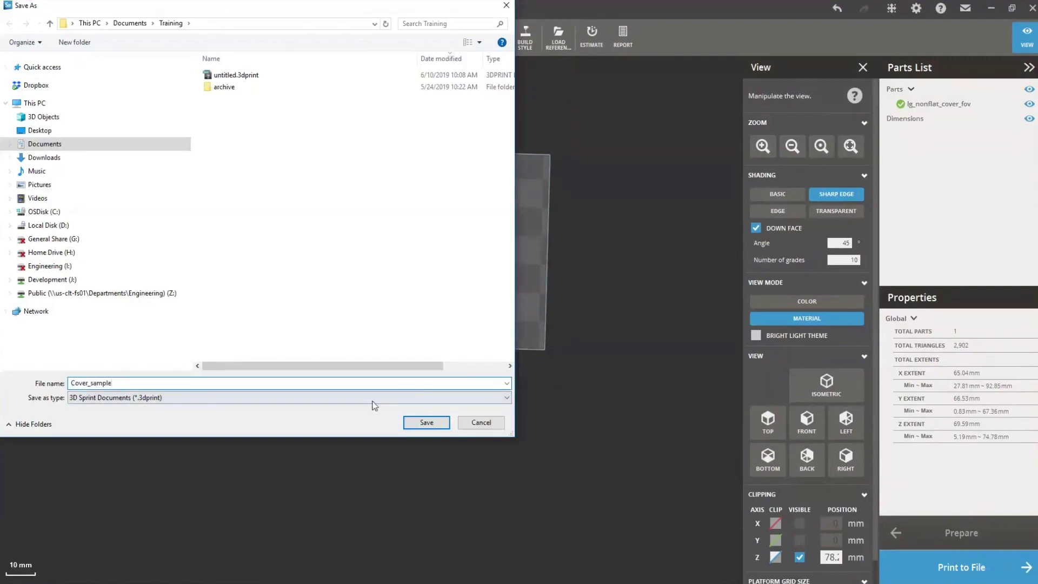
click(426, 422)
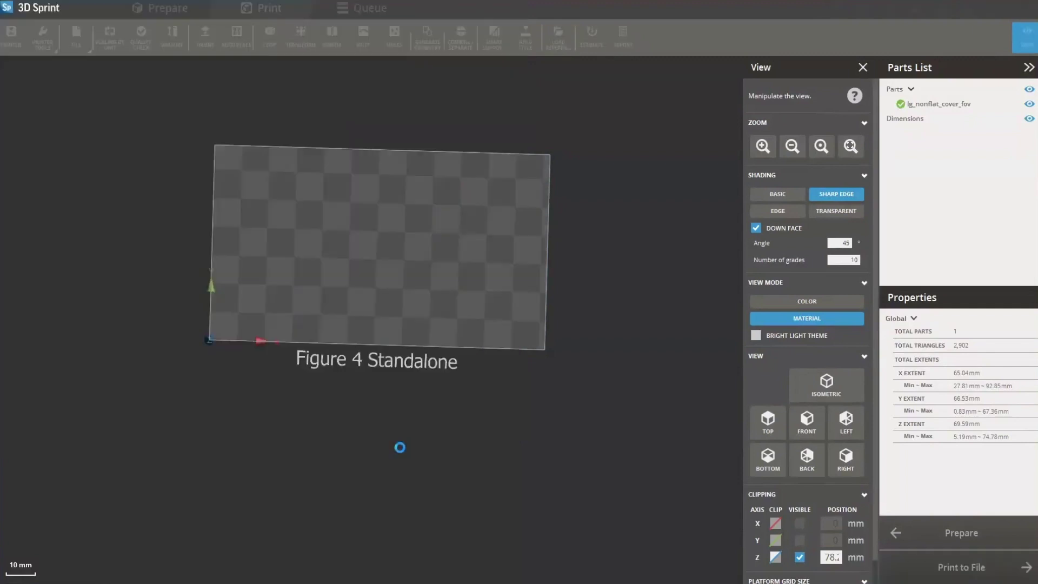
right_drag(307, 390, 343, 482)
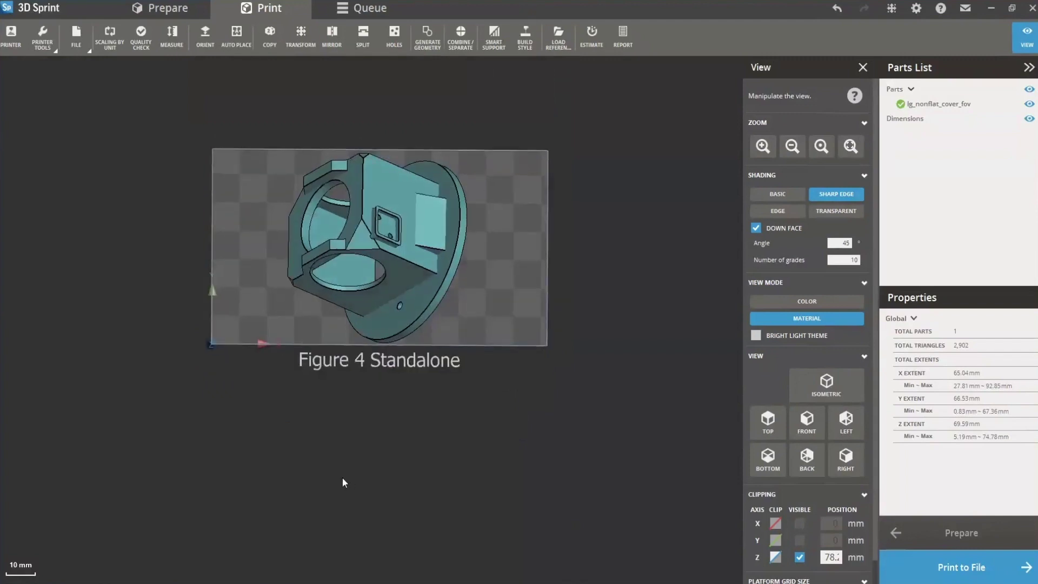
- Scale the cover uniformly to 35% via the Z scale field
click(107, 150)
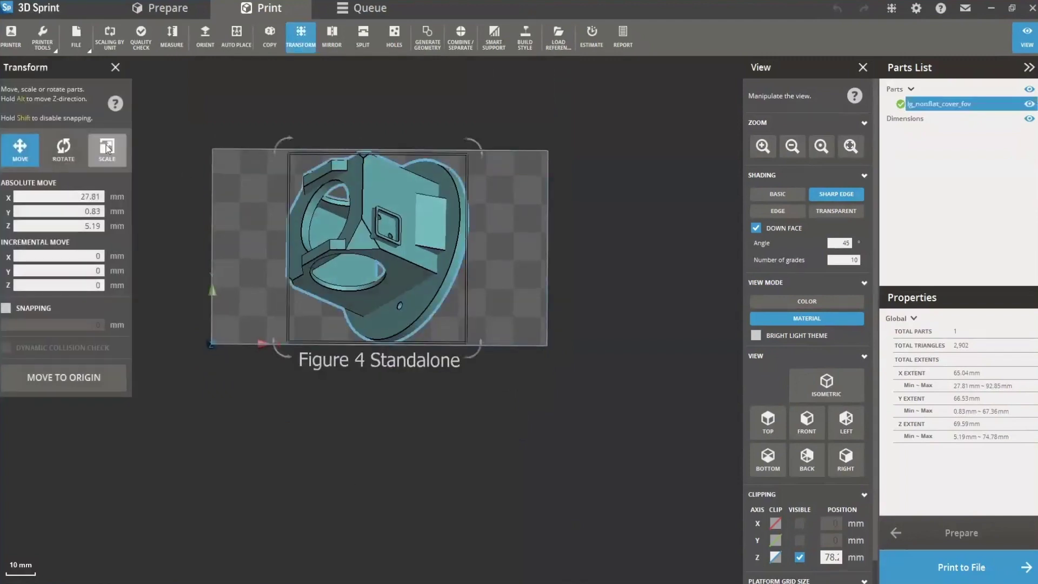
click(87, 248)
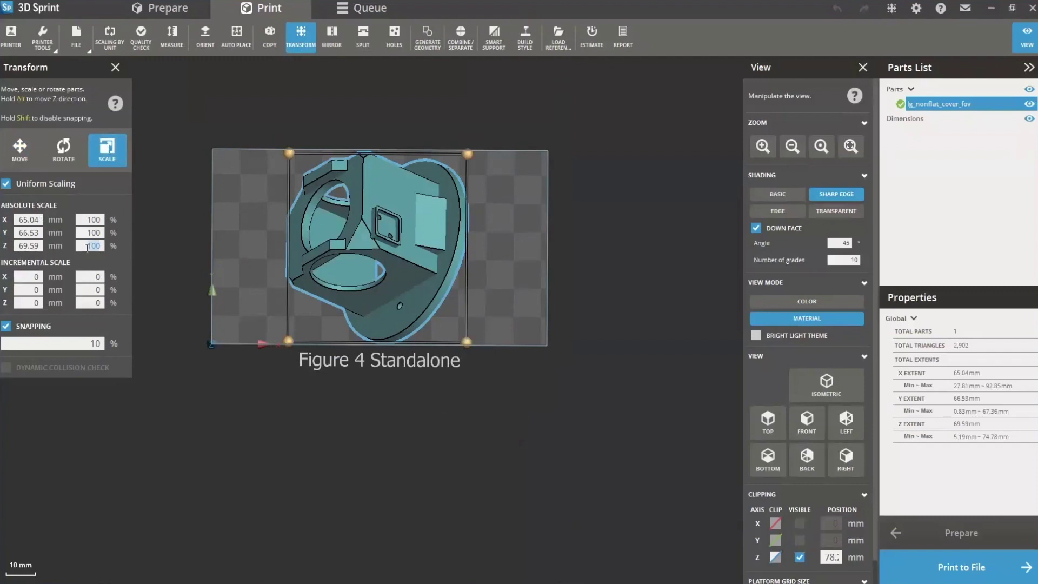
text(35)
key(Return)
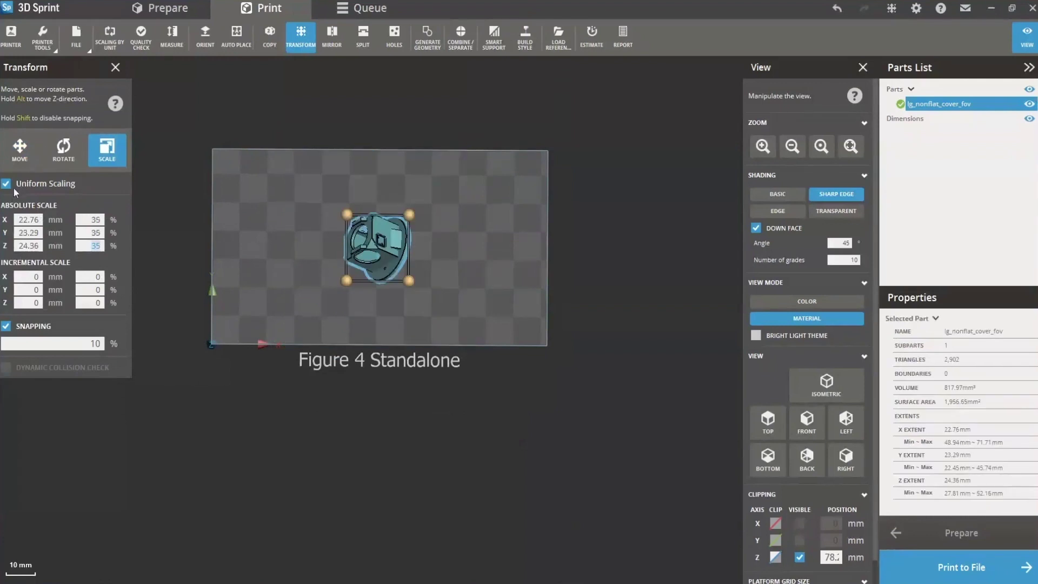
- Try a non-uniform 10% X scale, then undo it and deselect the part
click(7, 185)
click(93, 220)
text(10)
key(Return)
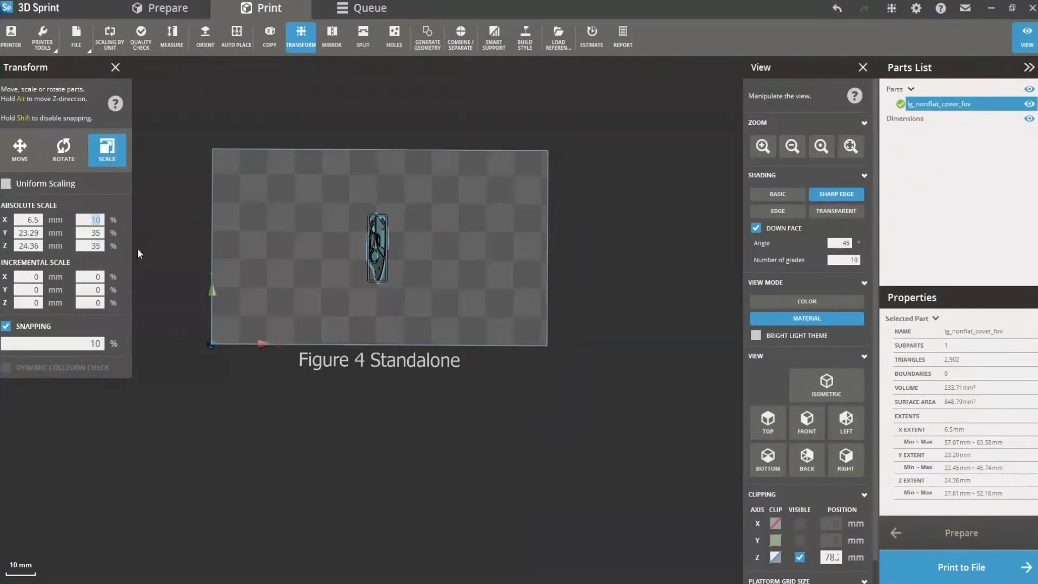
click(838, 10)
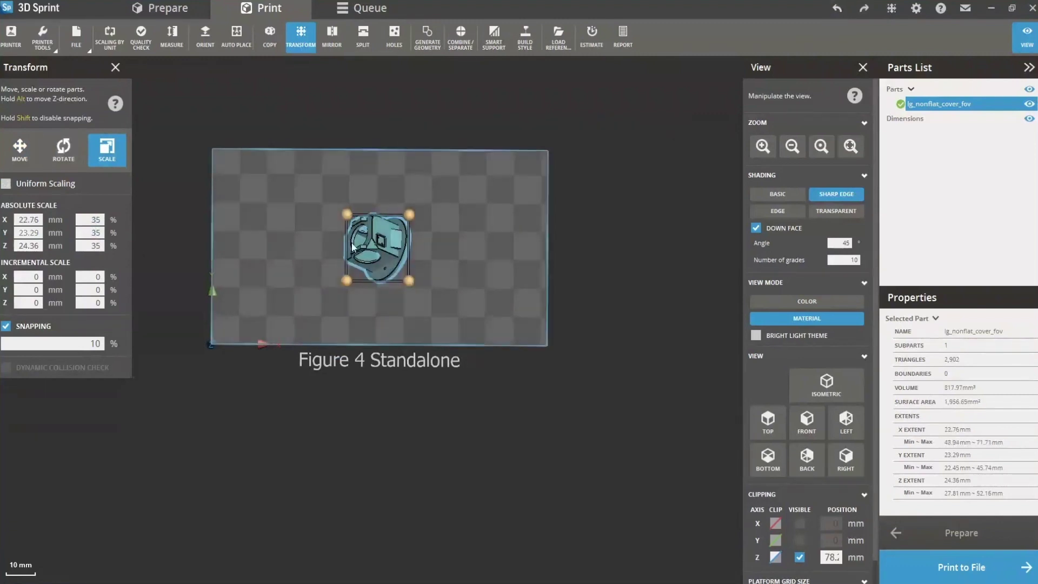
key(Escape)
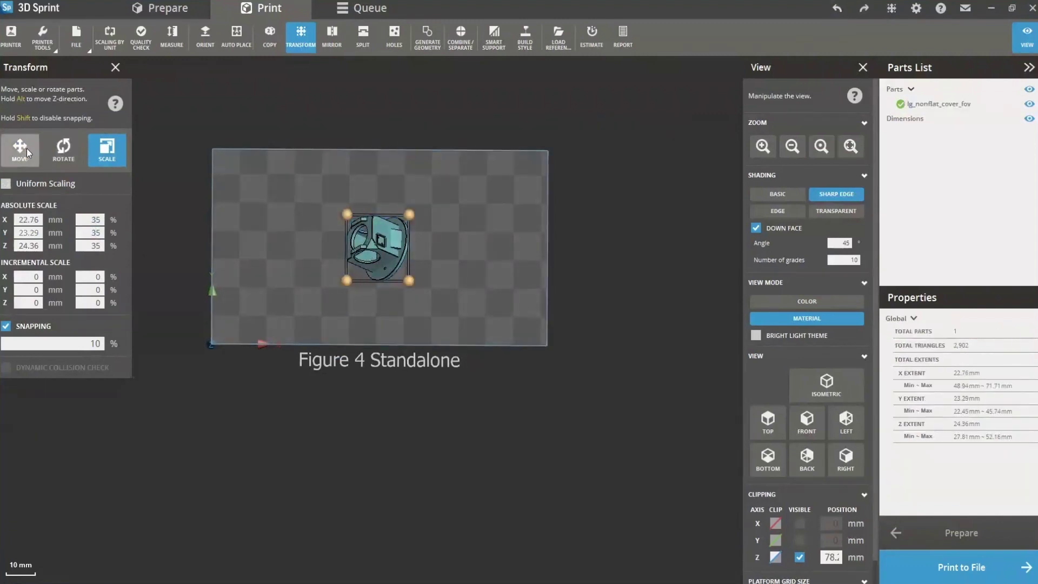
click(27, 148)
- Turn off Z clipping and drag the scaled cover toward the platform's lower-left corner
right_drag(379, 268, 407, 294)
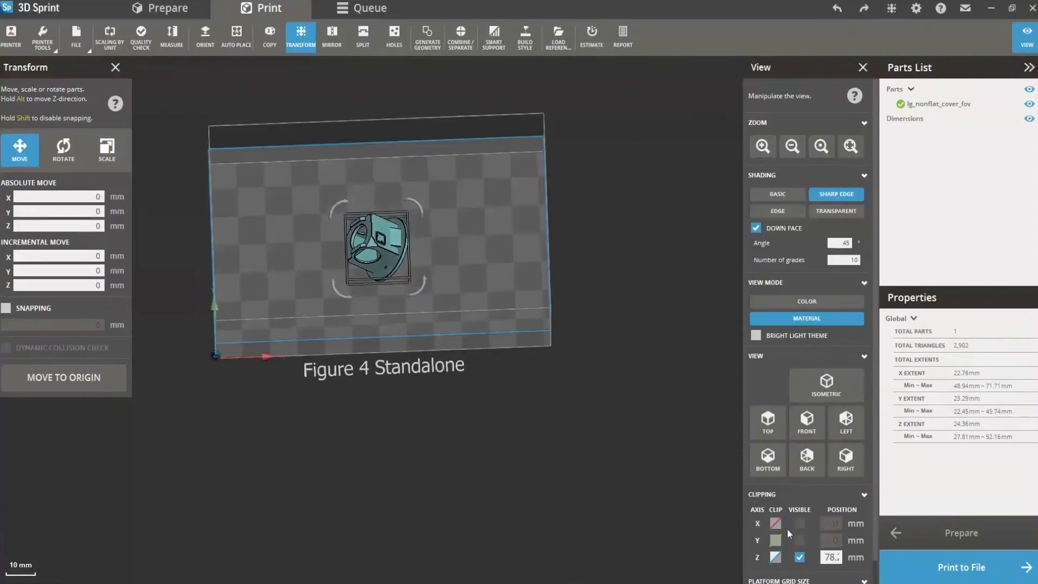
click(776, 556)
drag(378, 246, 289, 286)
right_drag(233, 424, 280, 312)
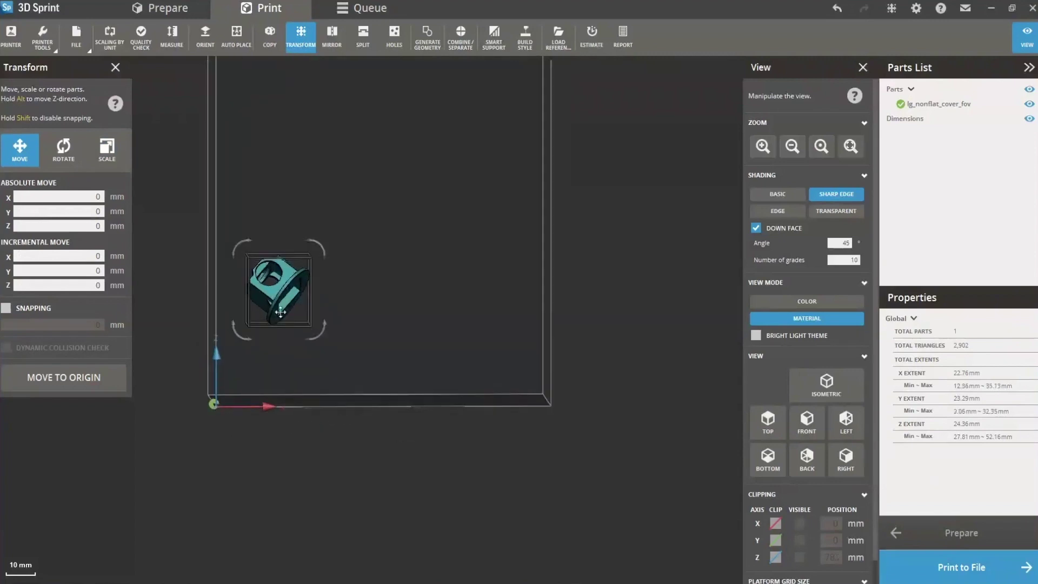
click(312, 459)
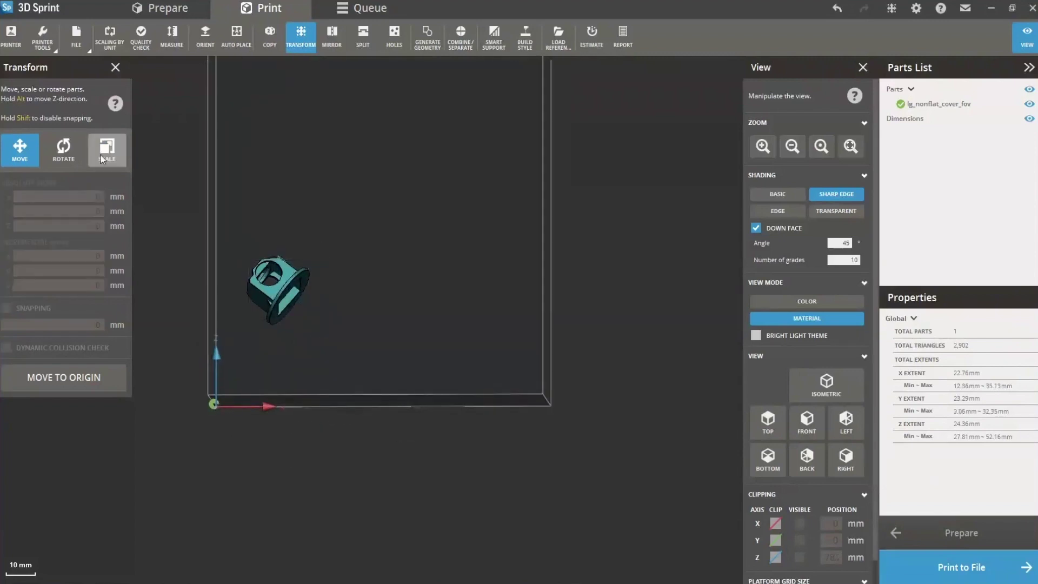
- Set the cover's Z position to 3 mm and close the Transform panel
click(261, 293)
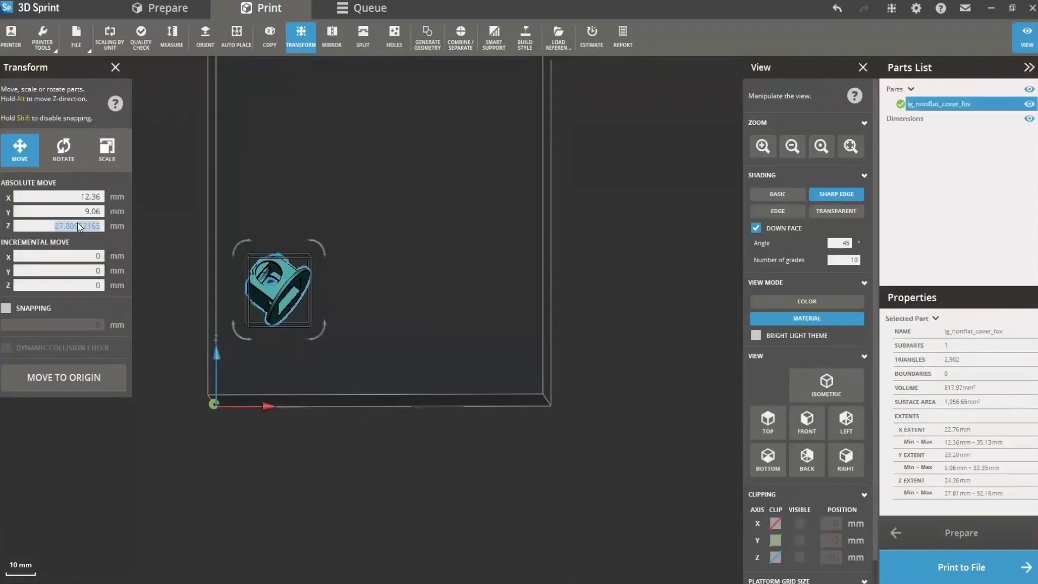
text(3)
key(Return)
key(Escape)
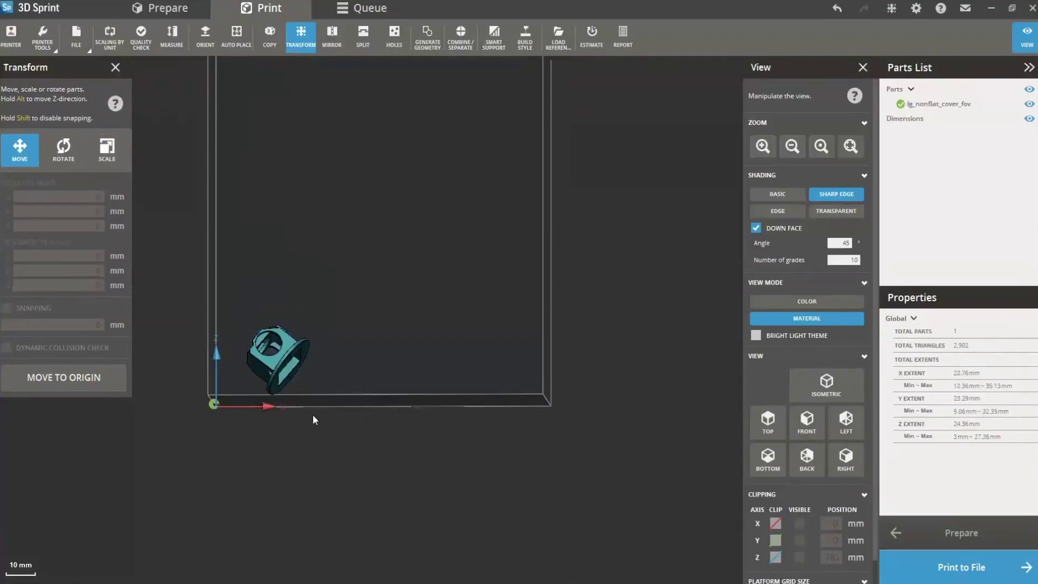
right_drag(356, 203, 323, 351)
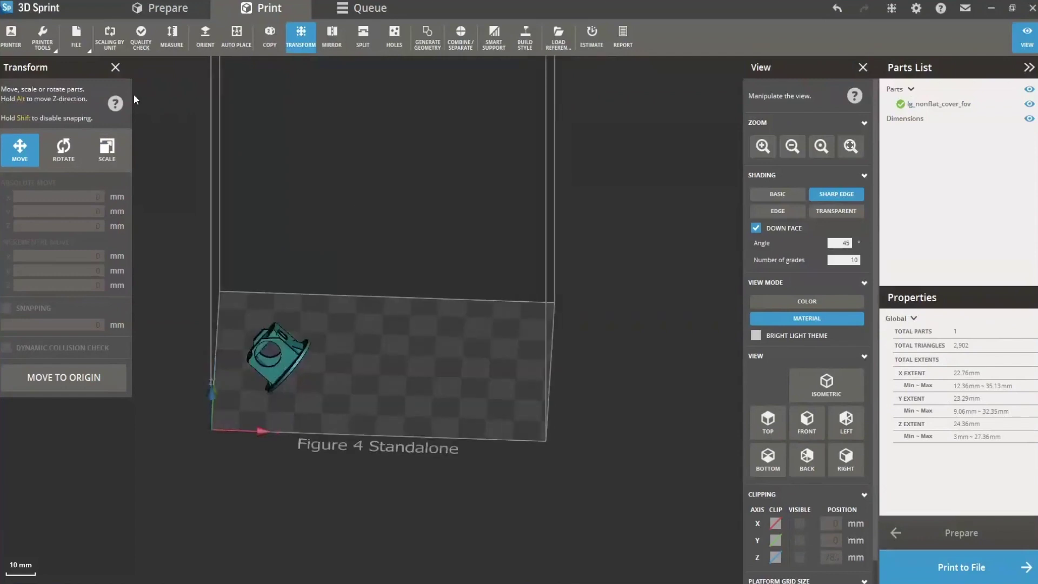
click(116, 67)
right_drag(304, 239, 316, 371)
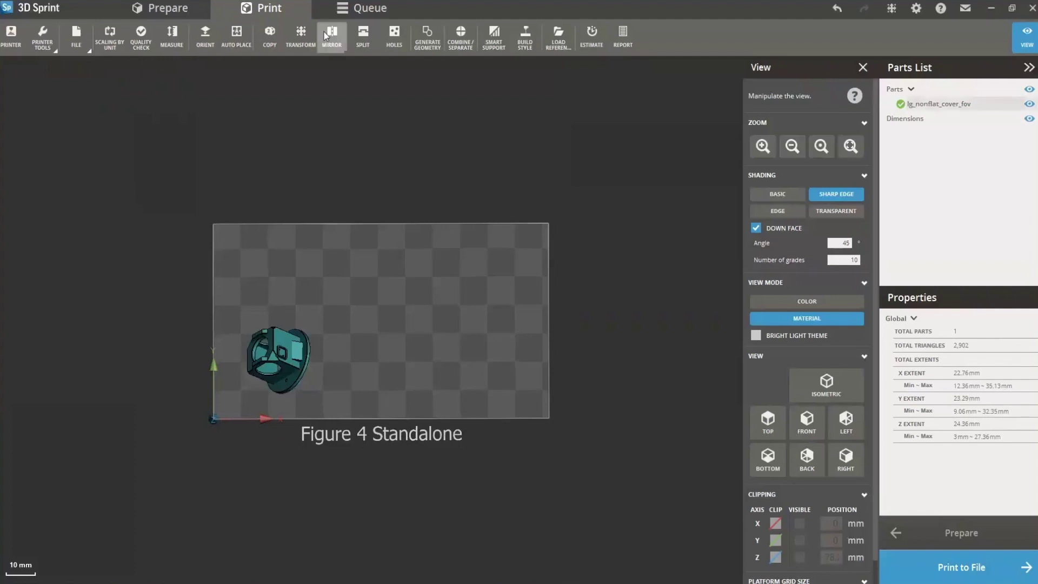
- Create three copies of the cover, zoom out to view them, then undo the copies
click(270, 38)
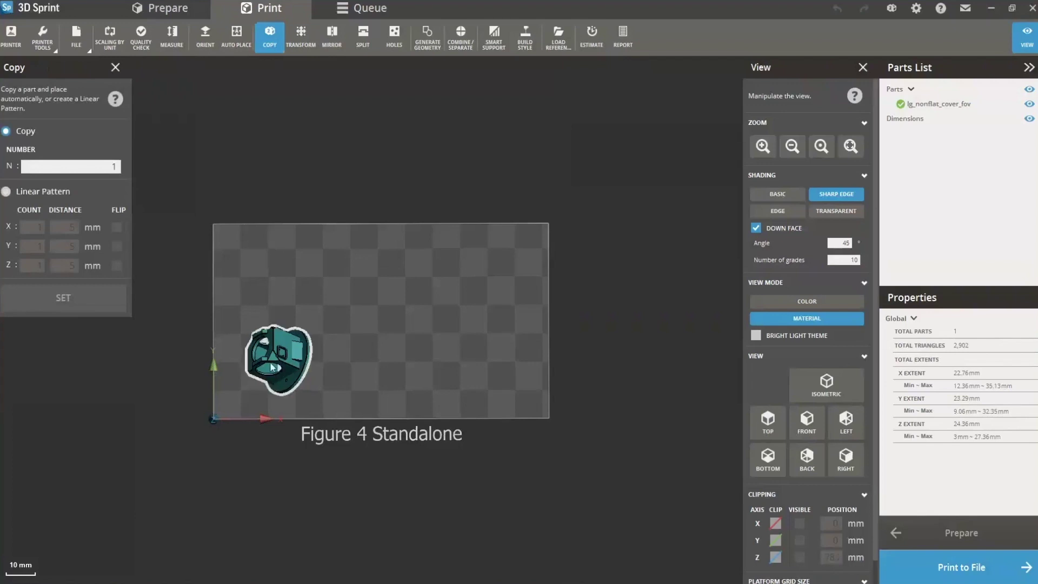
click(271, 346)
click(61, 164)
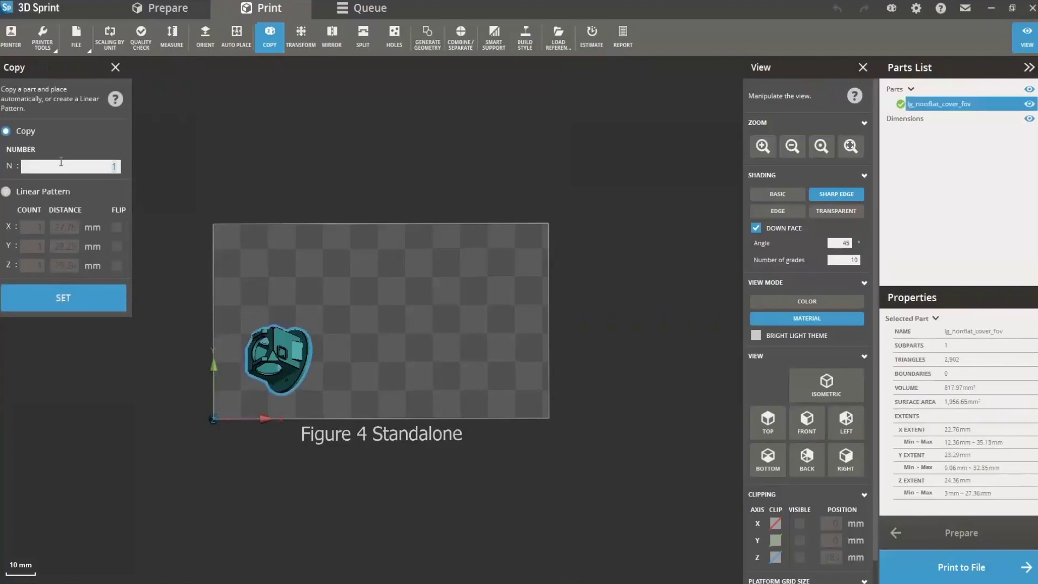
text(3)
click(63, 298)
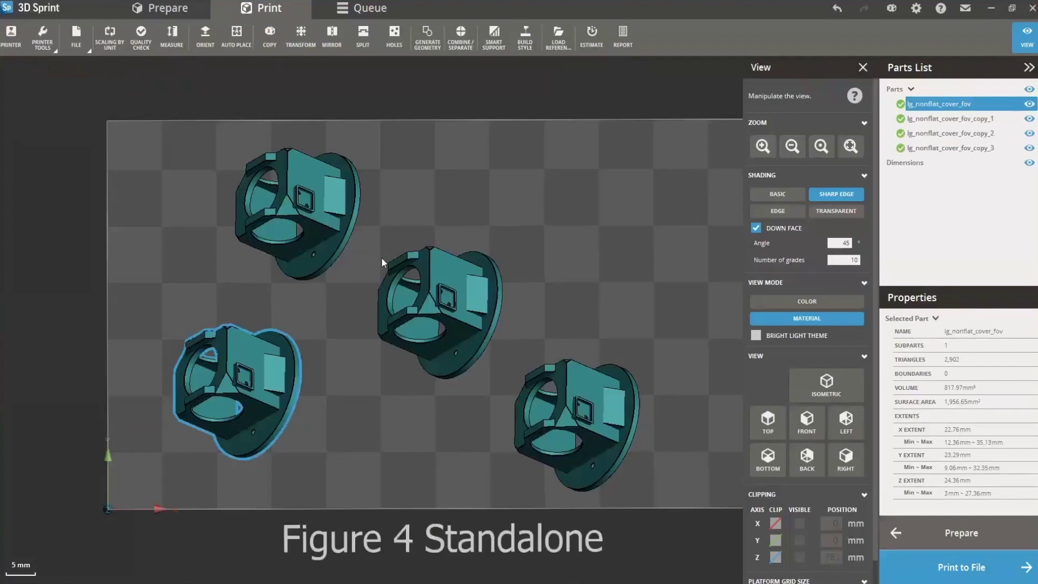
scroll(474, 279, down, 3)
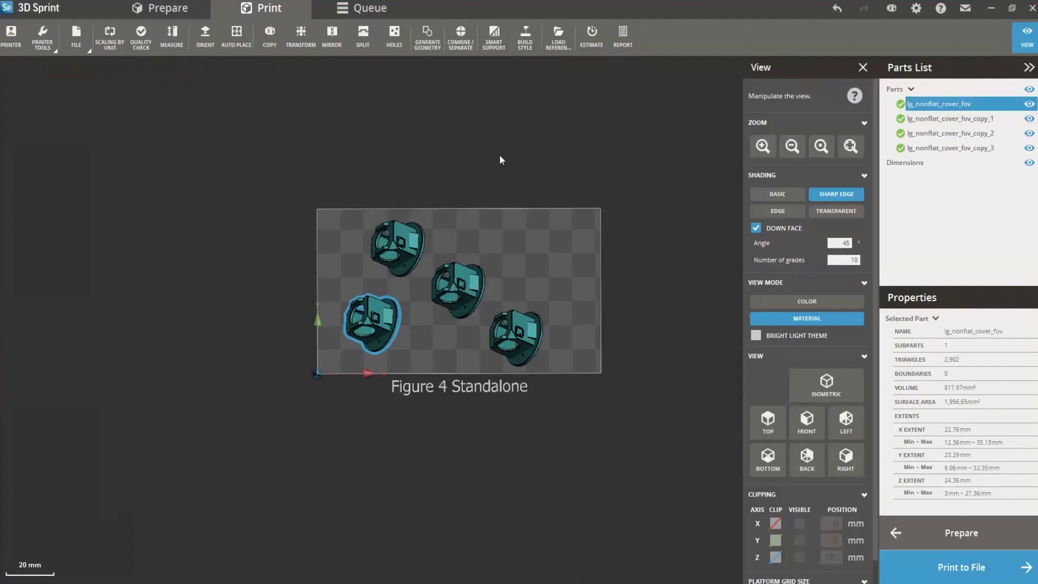
click(836, 8)
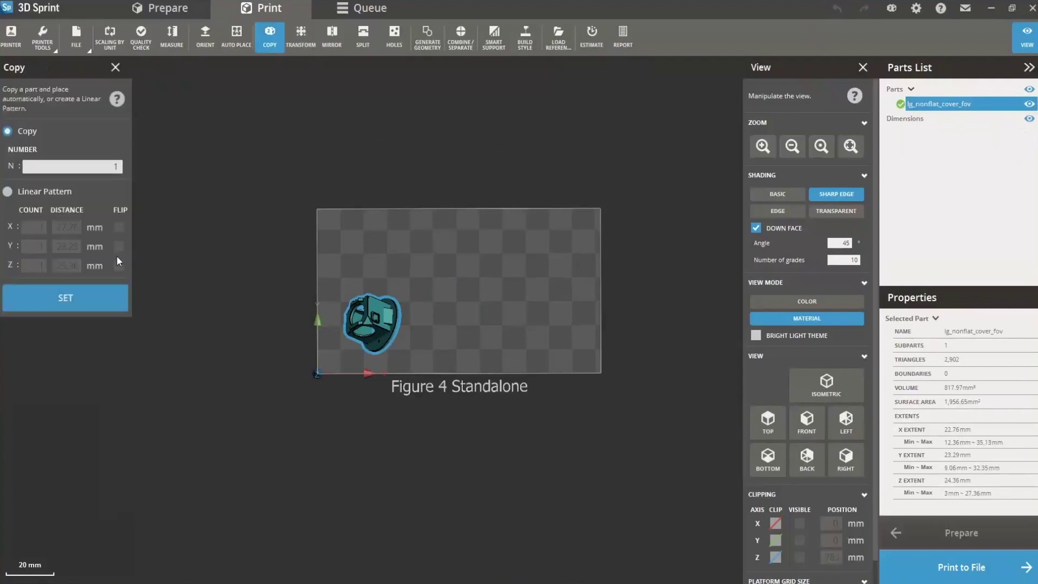
- Apply a Linear Pattern of 3 in X and 2 in Y, spaced 35 mm and 30 mm
scroll(517, 360, up, 3)
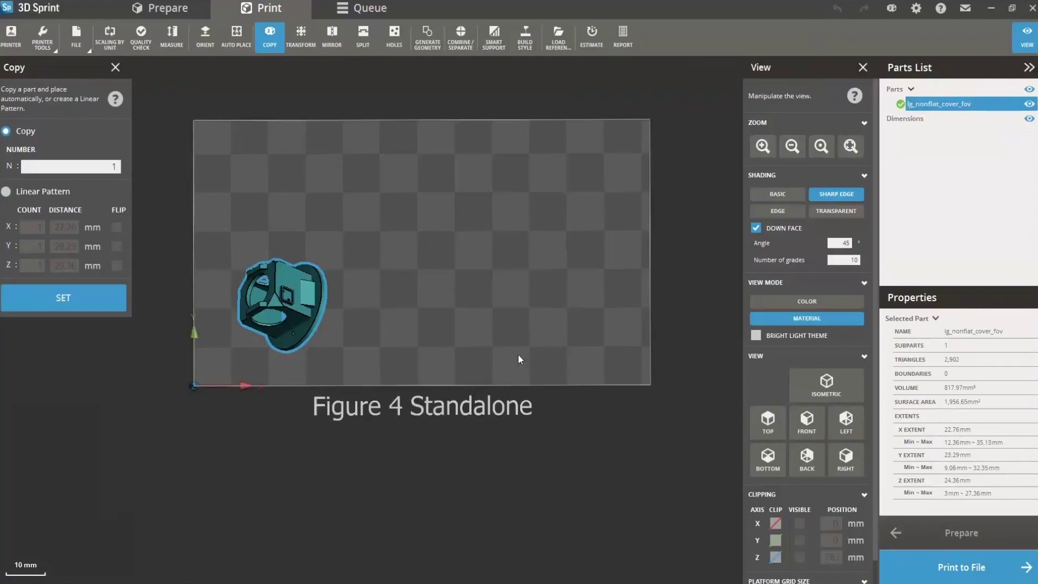
click(6, 191)
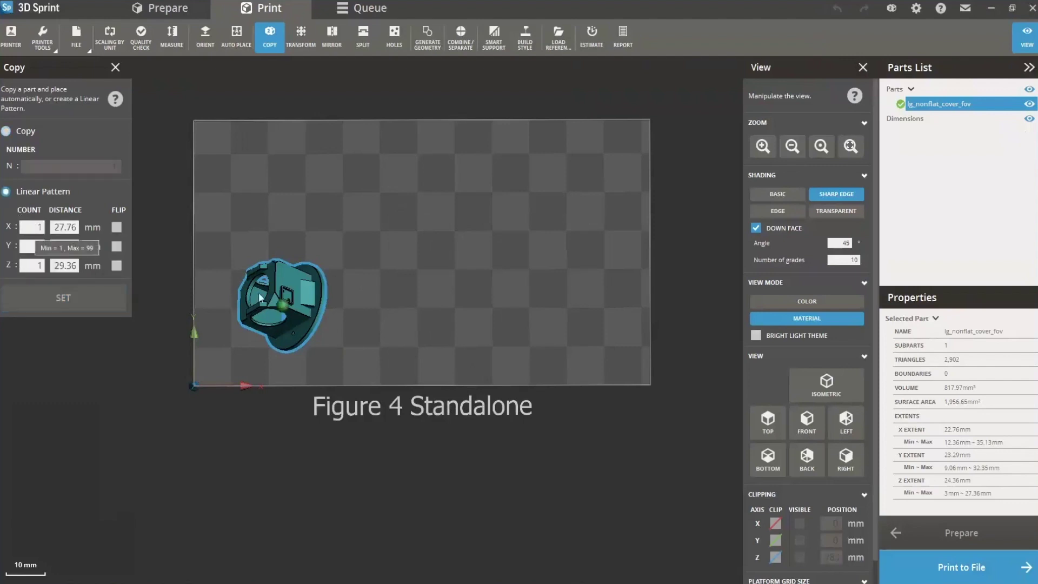
double_click(30, 226)
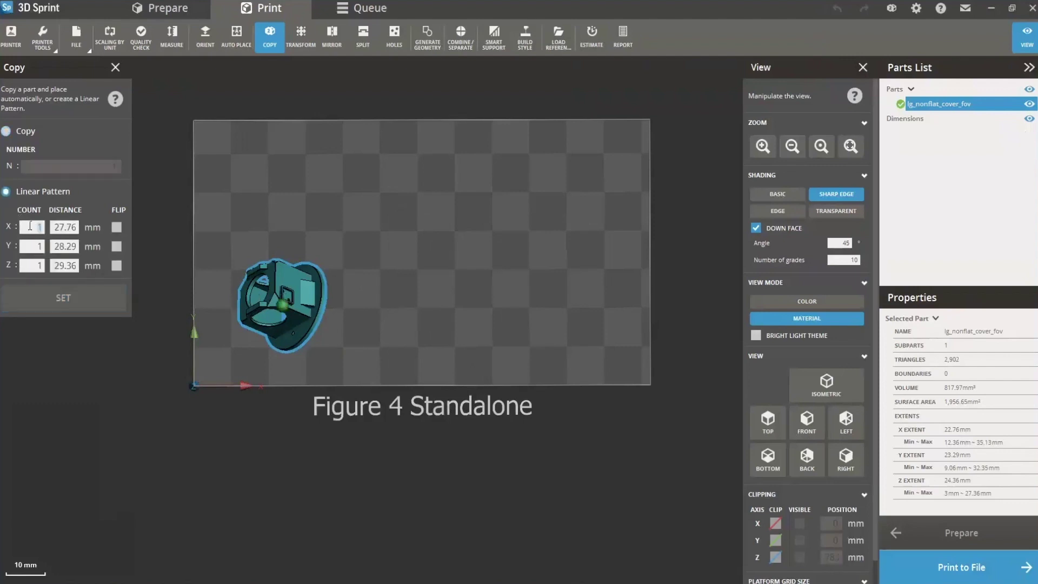
text(3)
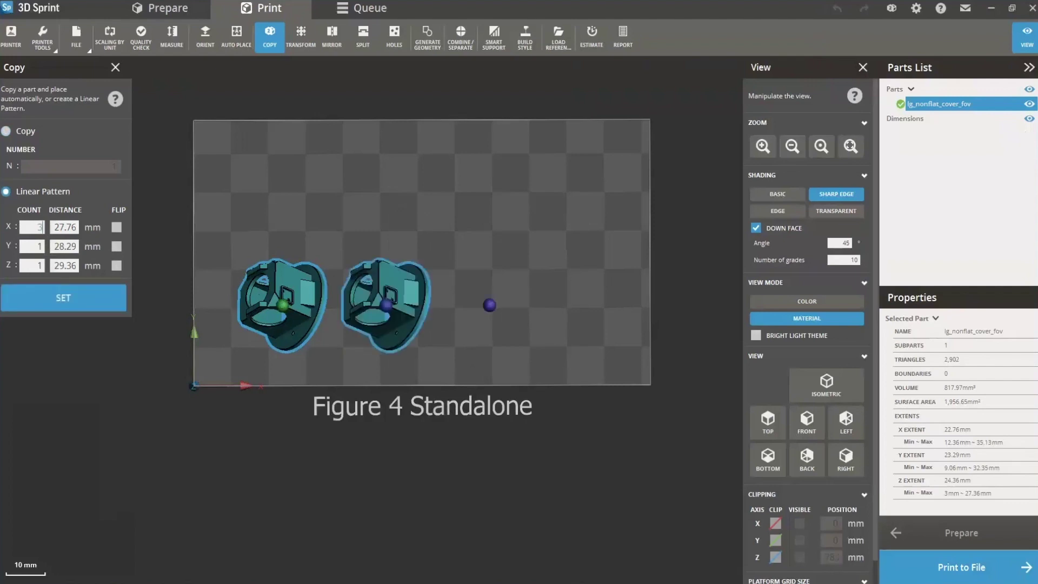
double_click(36, 248)
text(2)
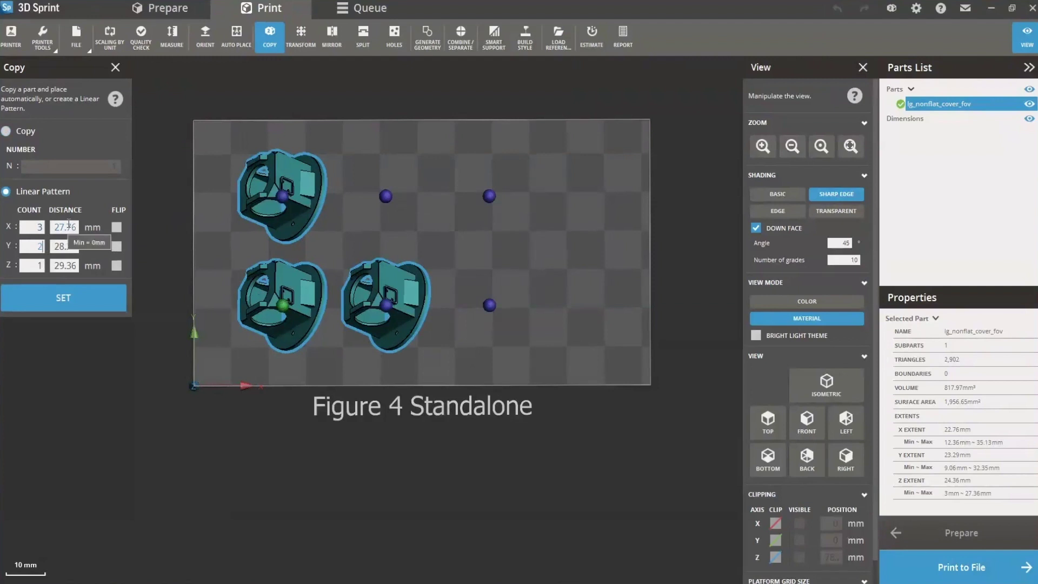
click(60, 245)
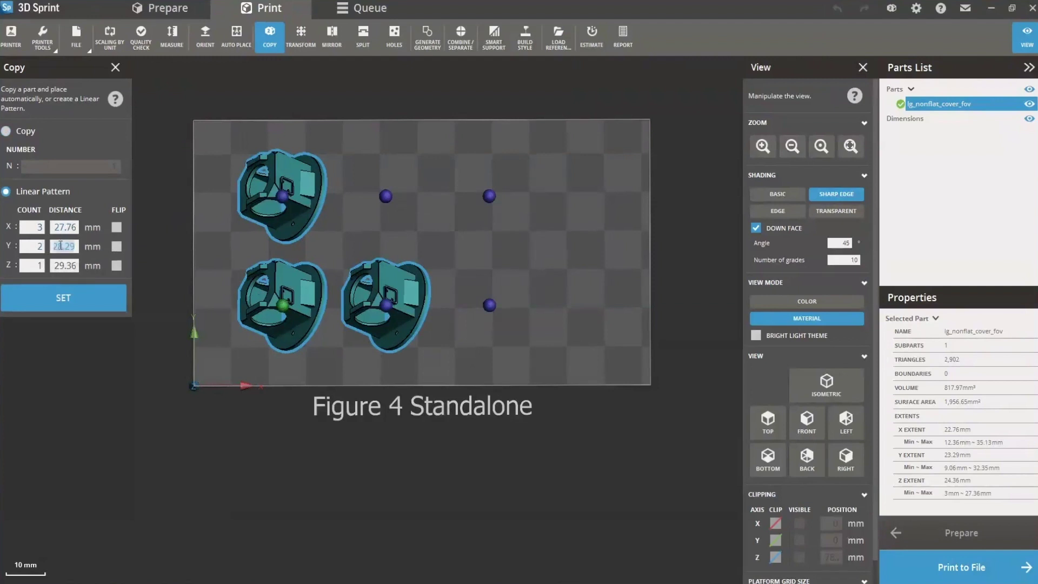
text(30)
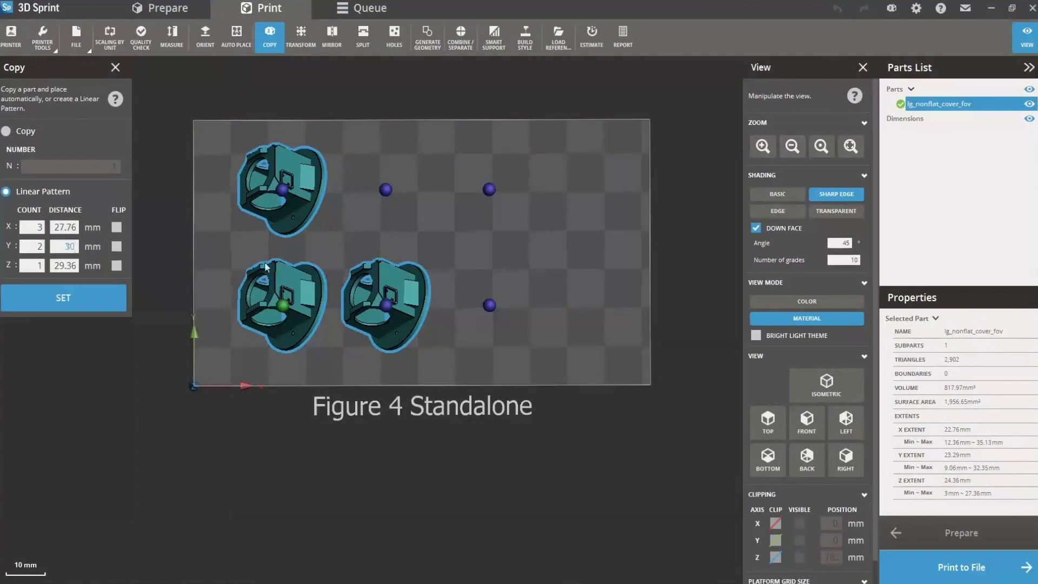
click(64, 227)
text(30)
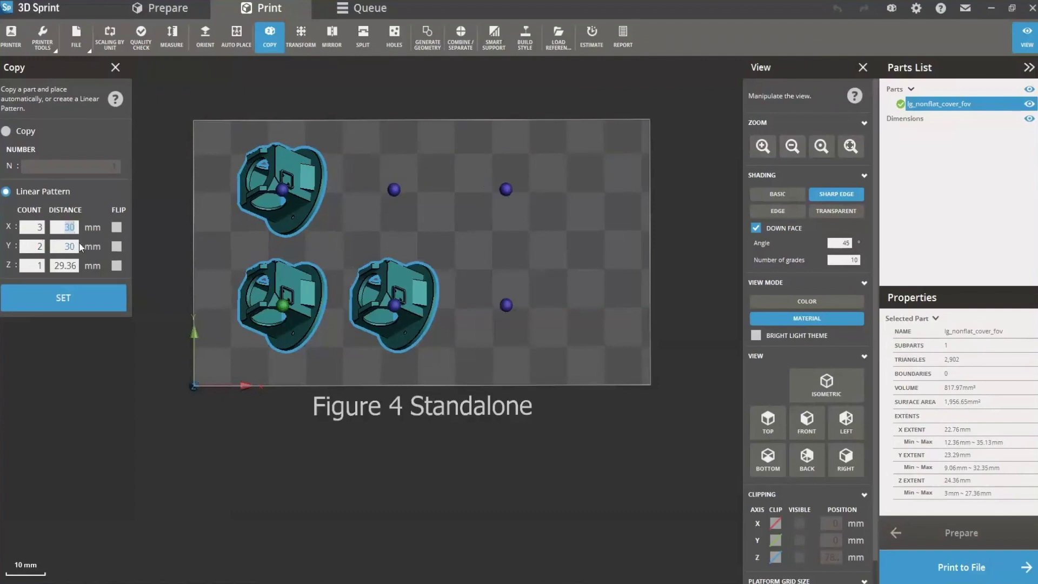
text(35)
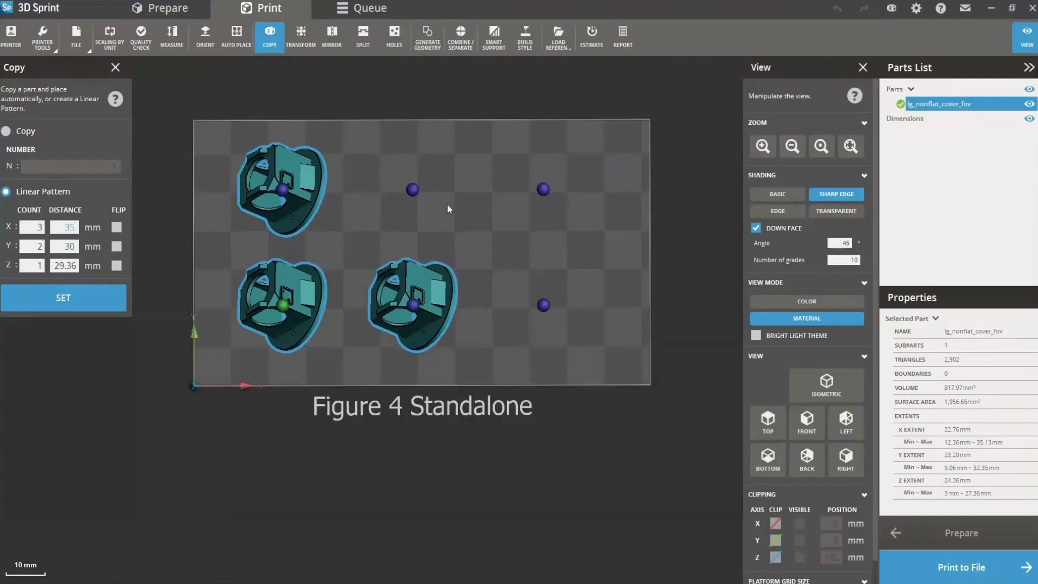
click(70, 295)
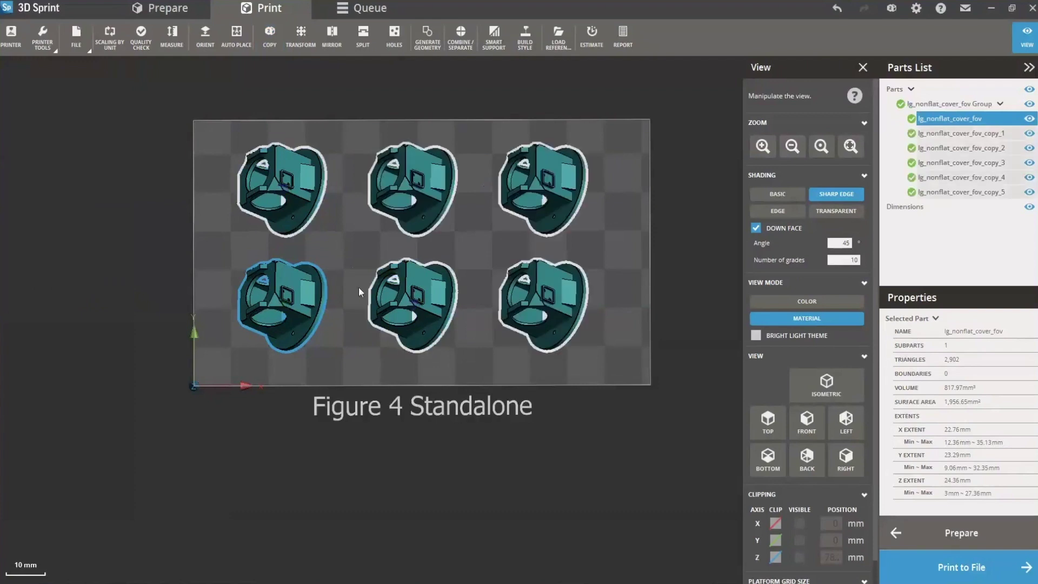
right_drag(180, 476, 150, 465)
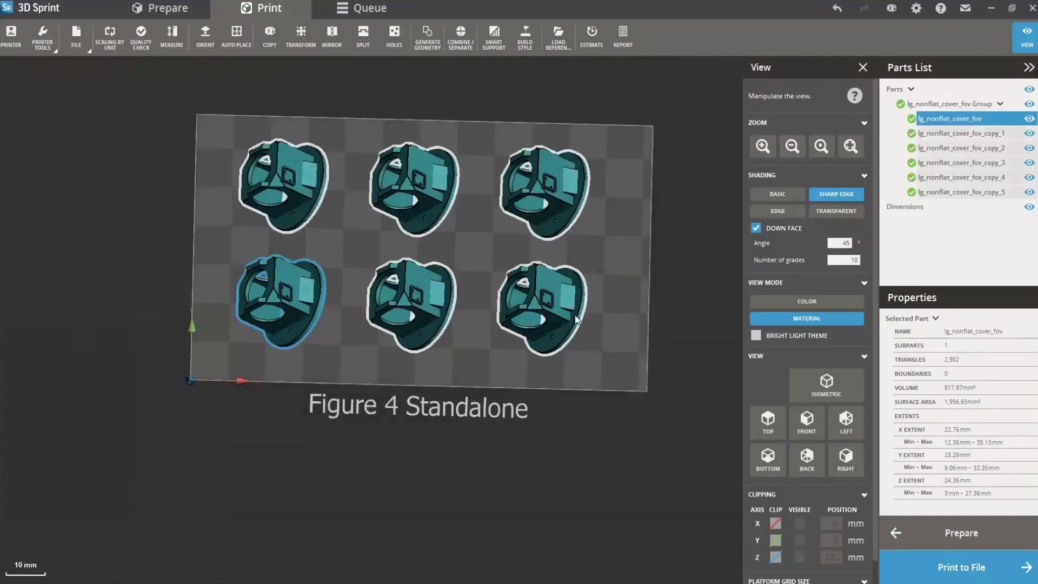
click(562, 398)
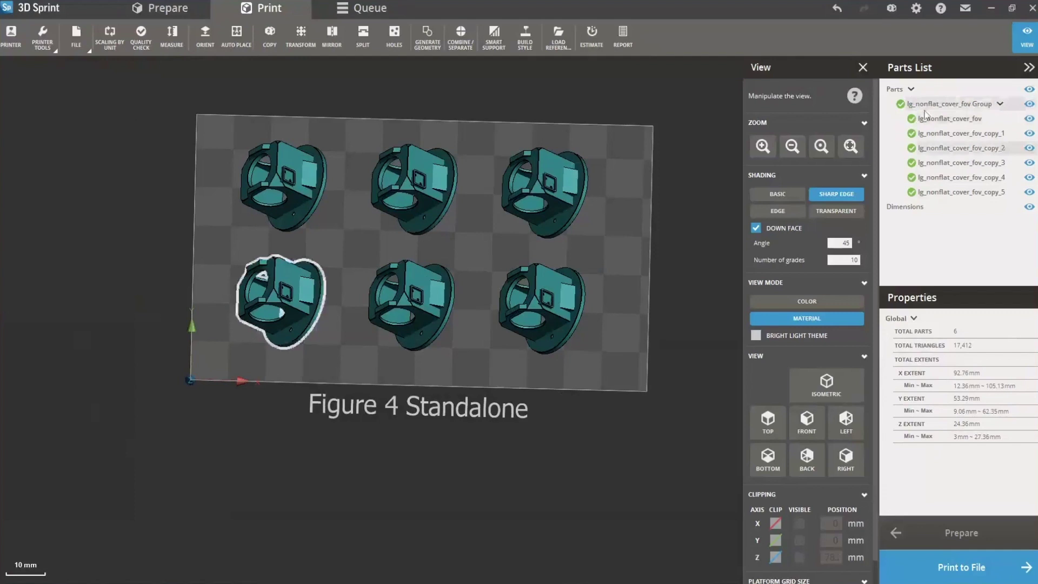
right_drag(494, 377, 573, 419)
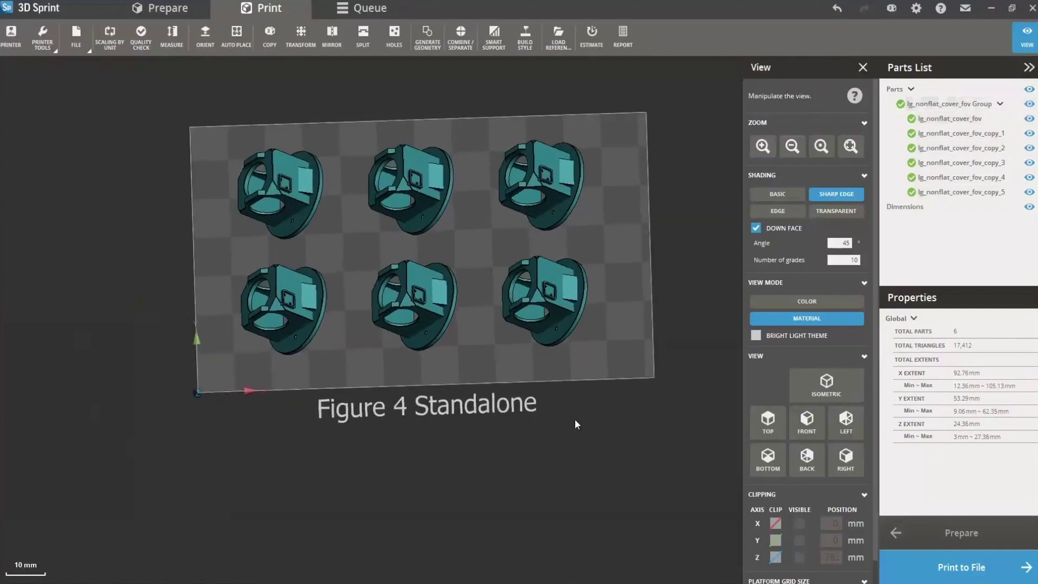
click(560, 266)
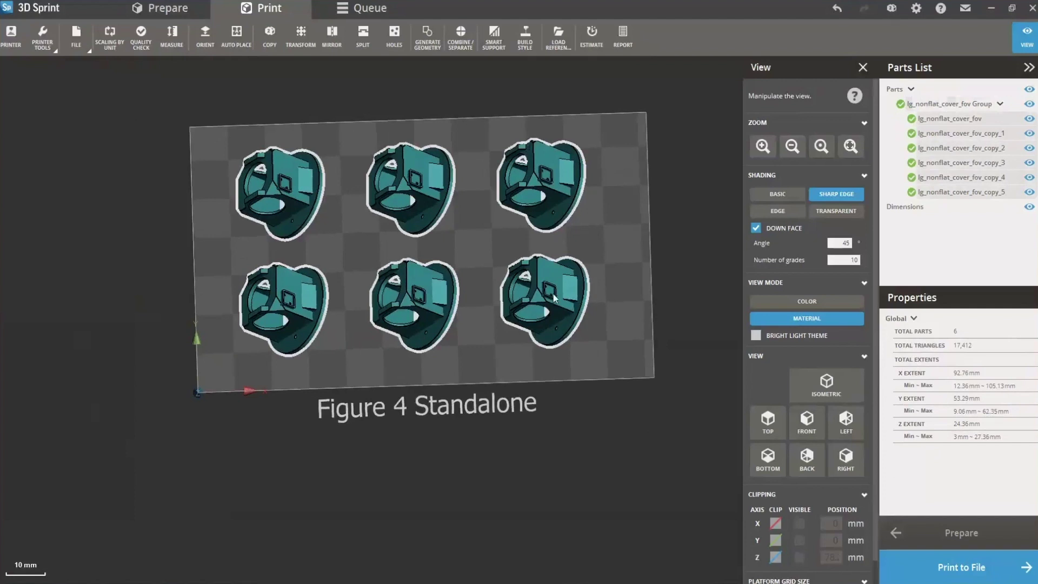
click(356, 67)
click(405, 189)
click(480, 341)
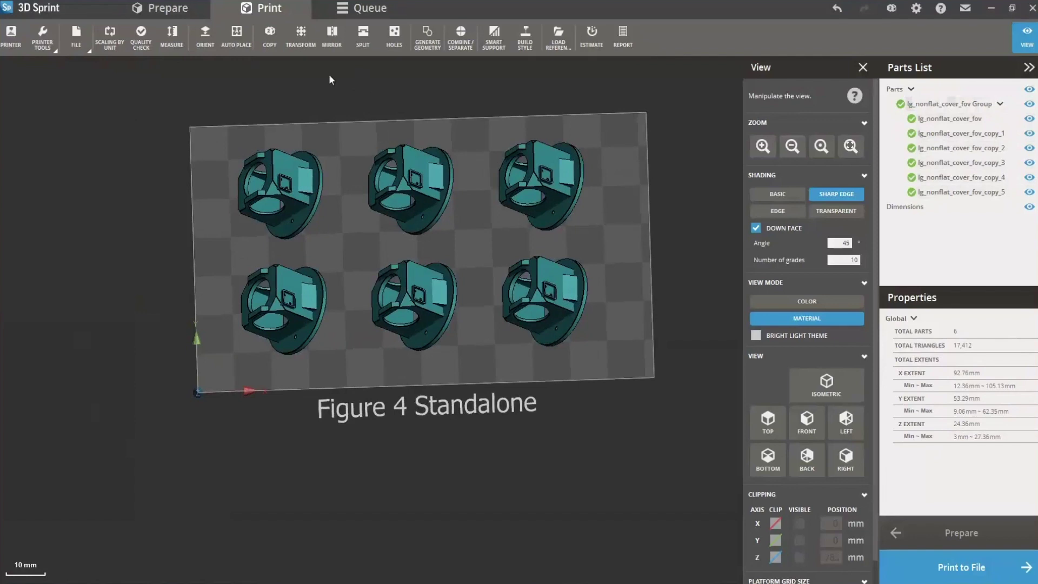
- Separate the bottom-middle copy (cover copy_1) from the copy group into its own subpart
click(459, 43)
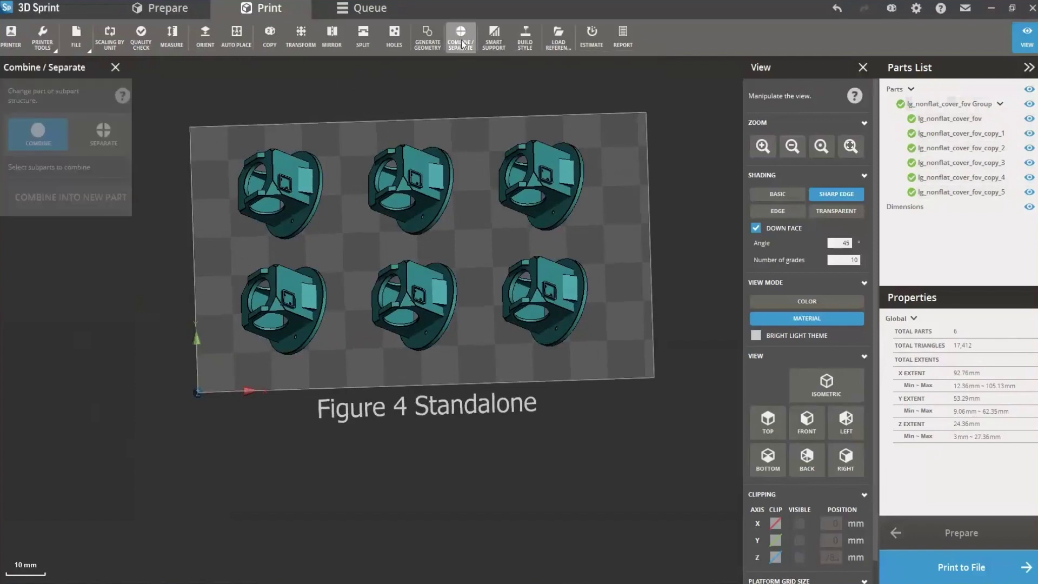
click(299, 199)
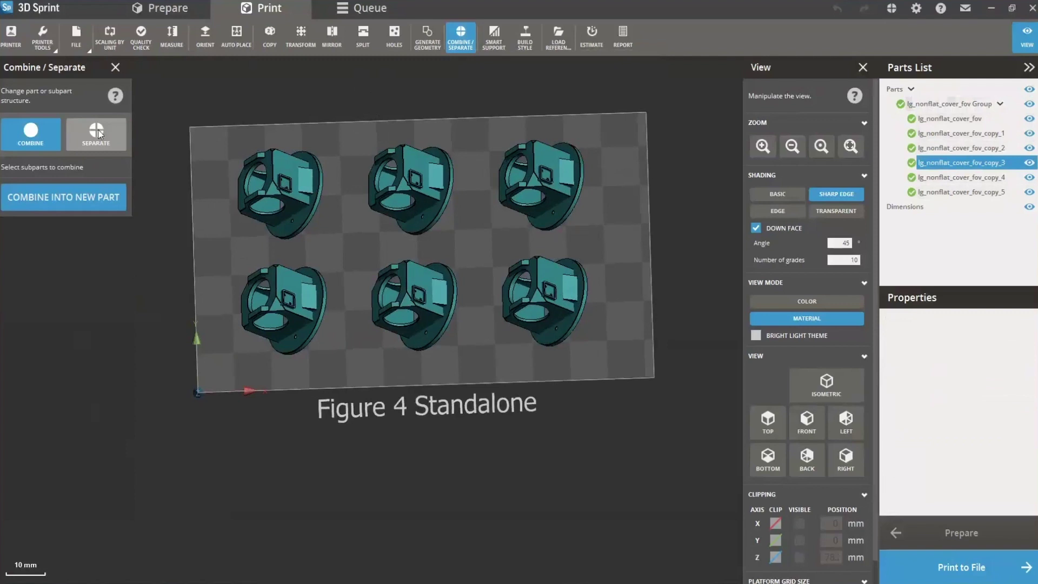
click(290, 314)
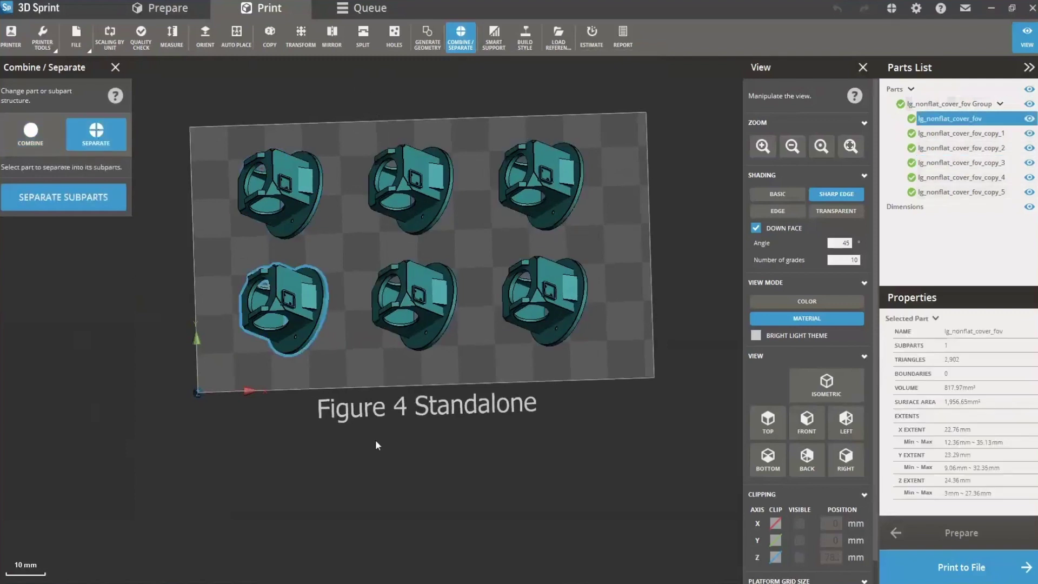
click(433, 296)
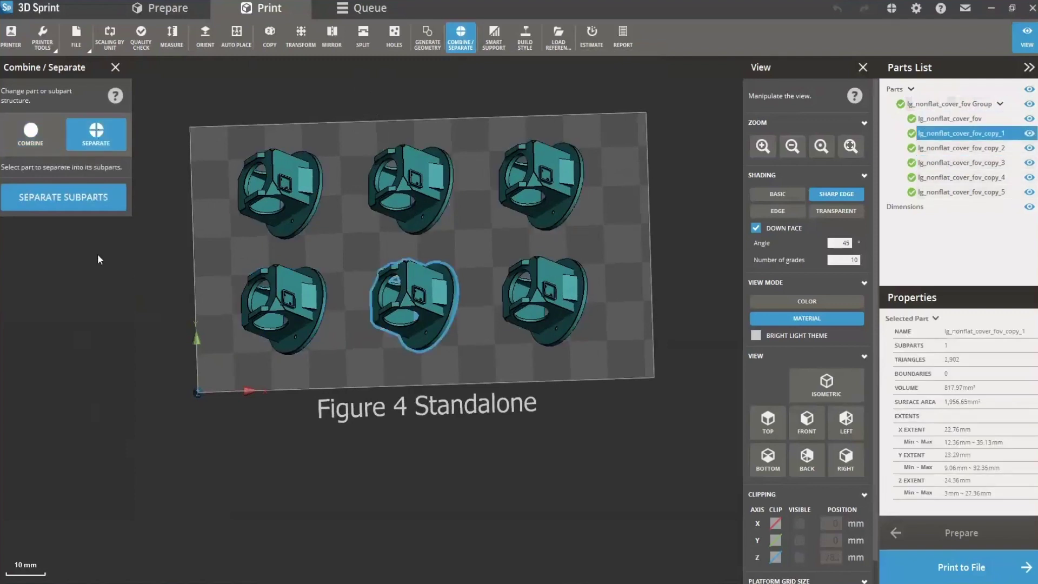
click(62, 197)
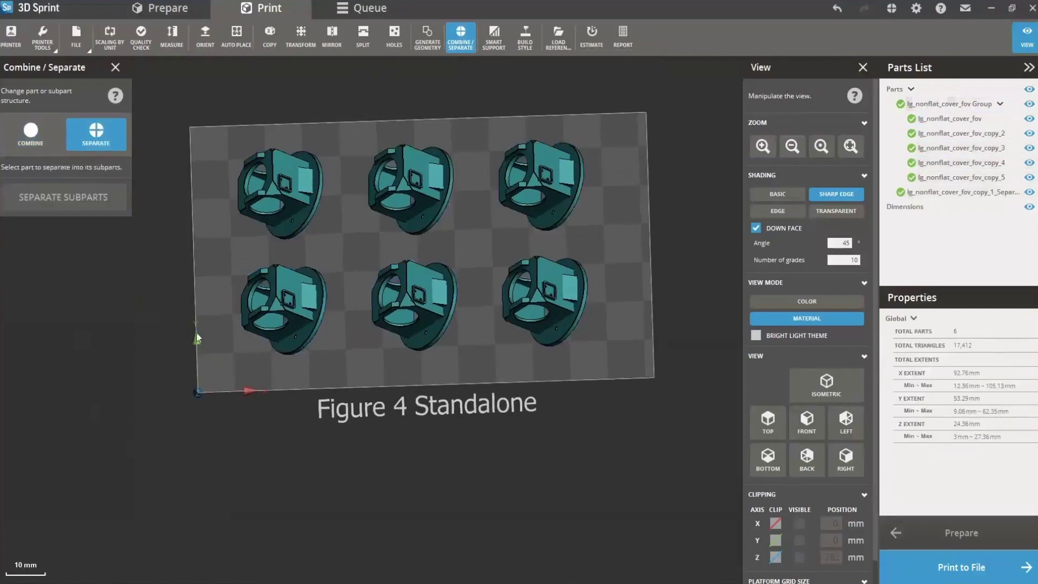
click(115, 67)
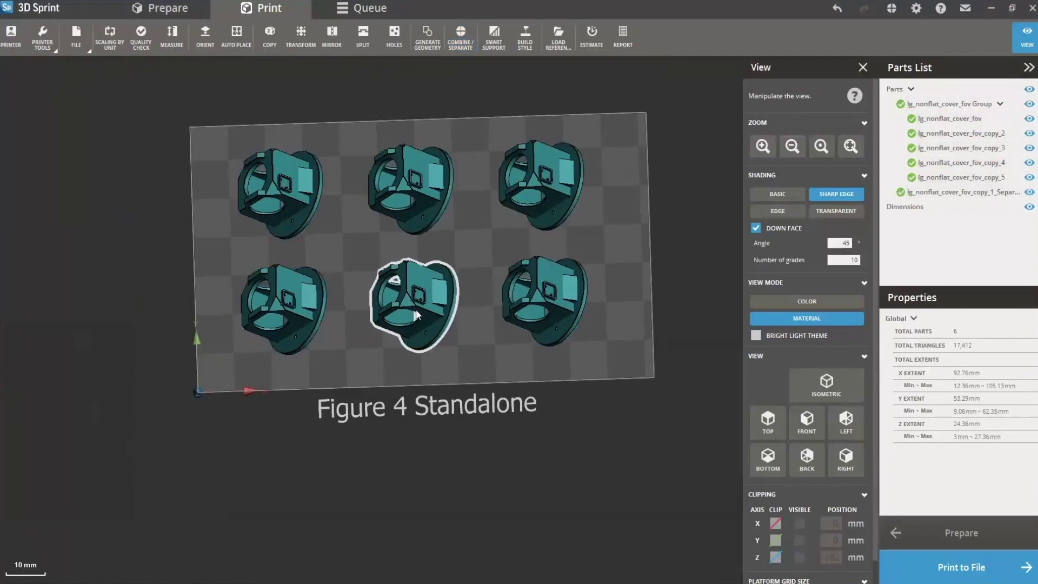
right_drag(416, 315, 392, 281)
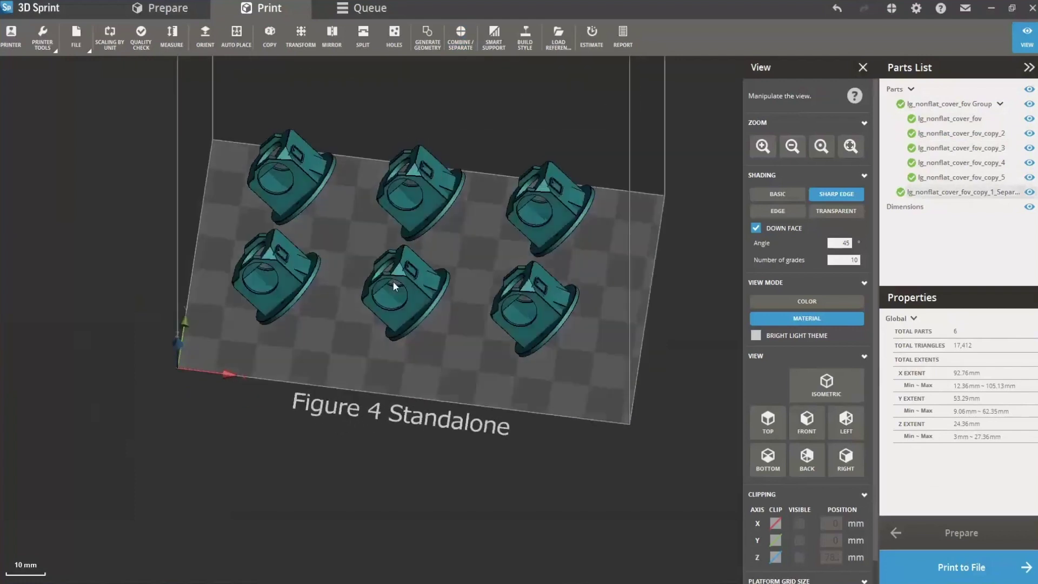
click(420, 268)
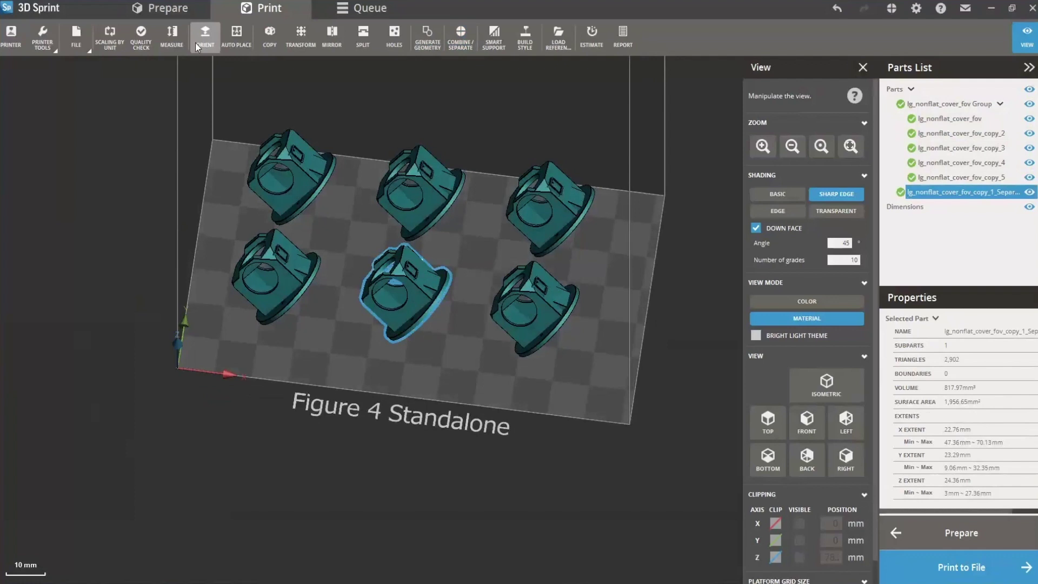
- Enter a 90 mm incremental Z move, then undo both accidental upward moves
click(300, 36)
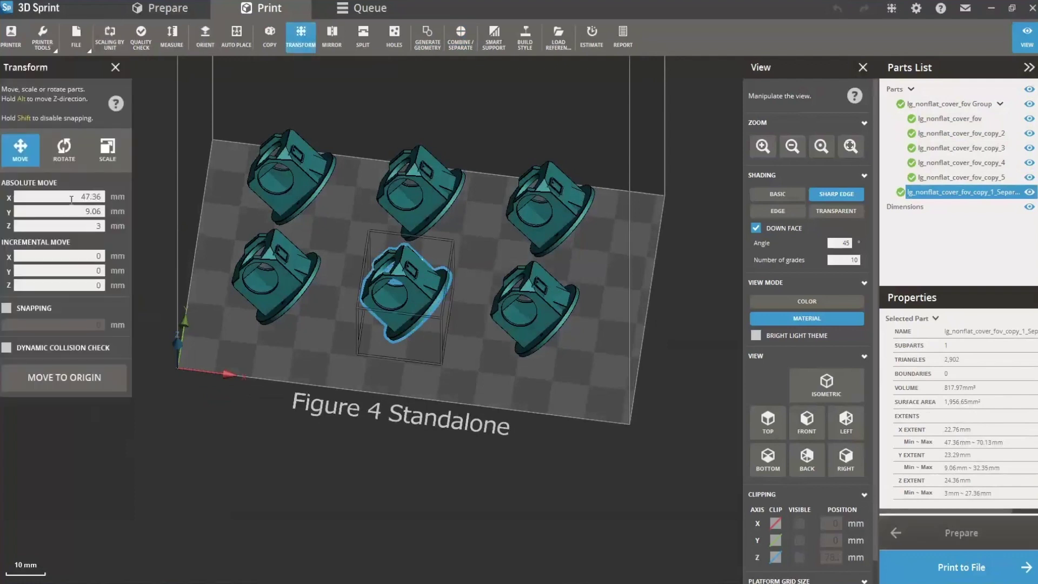
right_drag(475, 324, 507, 453)
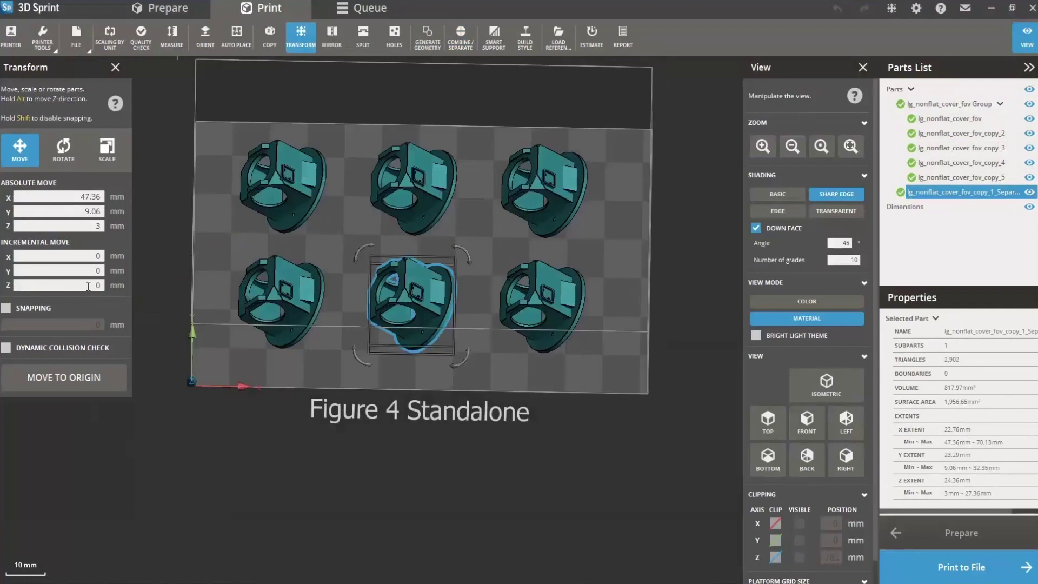
double_click(86, 284)
text(90)
key(Return)
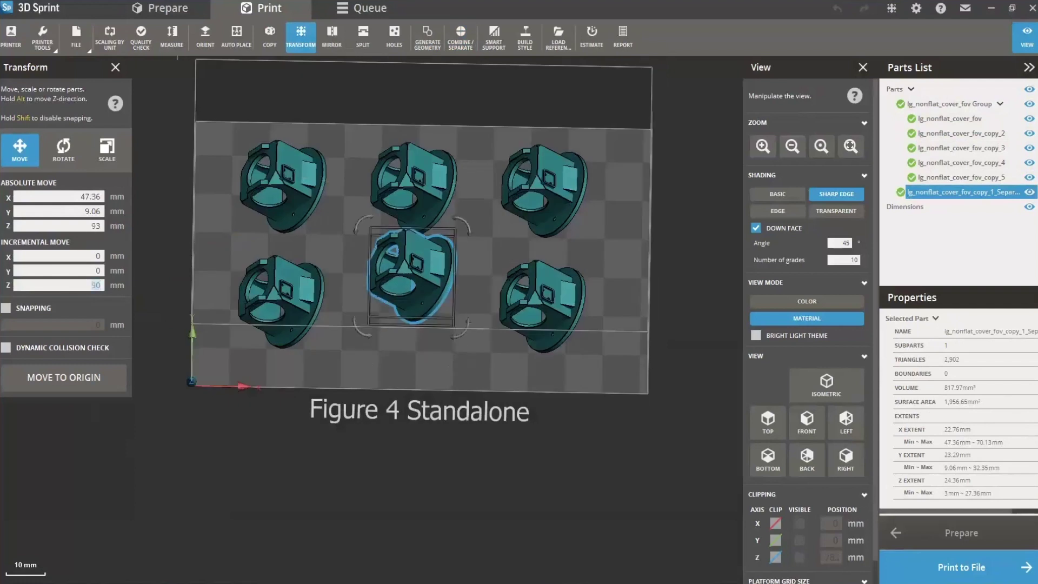
key(Return)
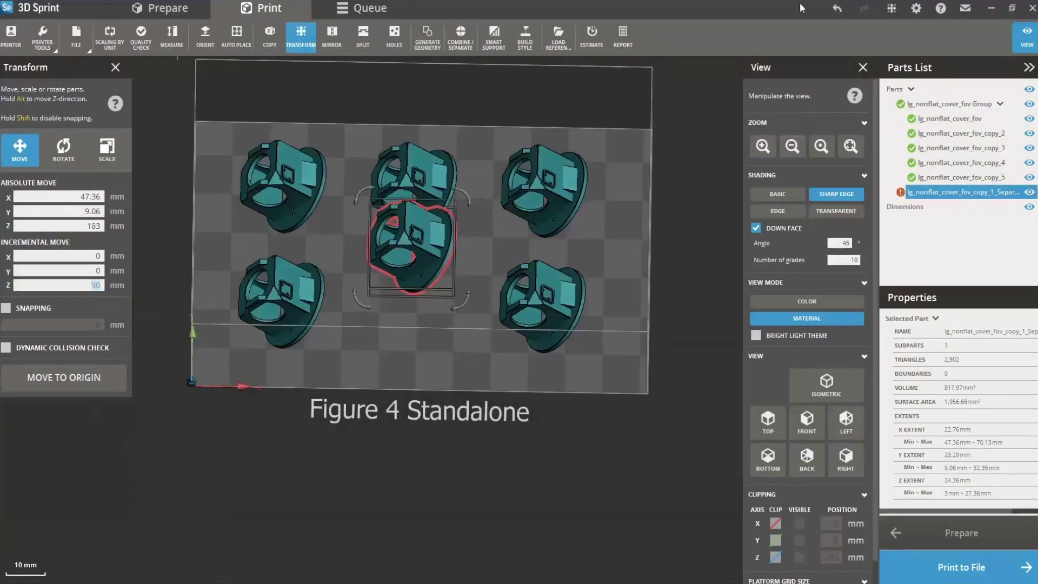
click(836, 7)
click(836, 8)
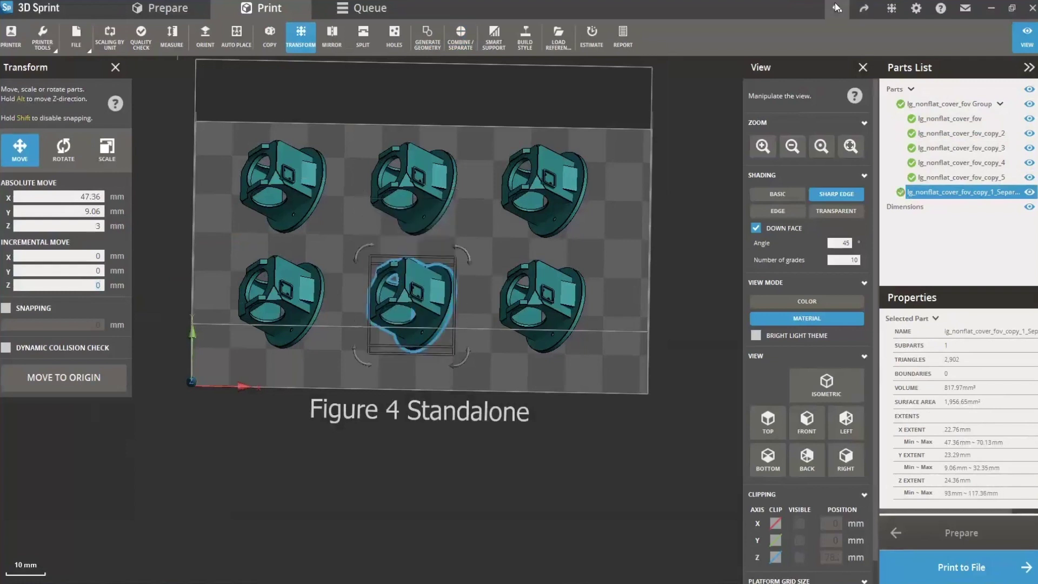
- Rotate the separated part 180 degrees about Z and inspect it against the other copies
click(64, 149)
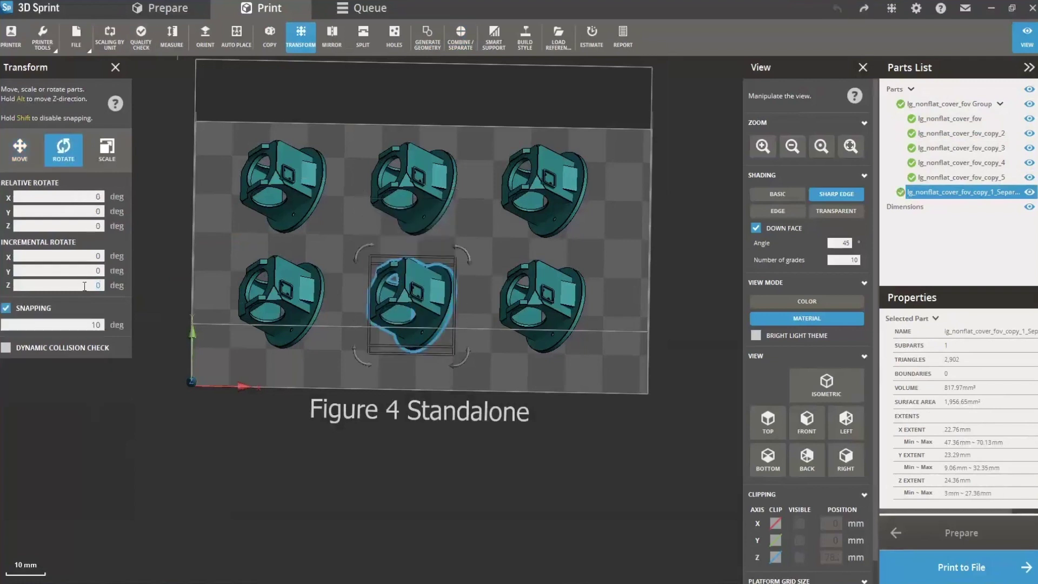
text(180)
key(Return)
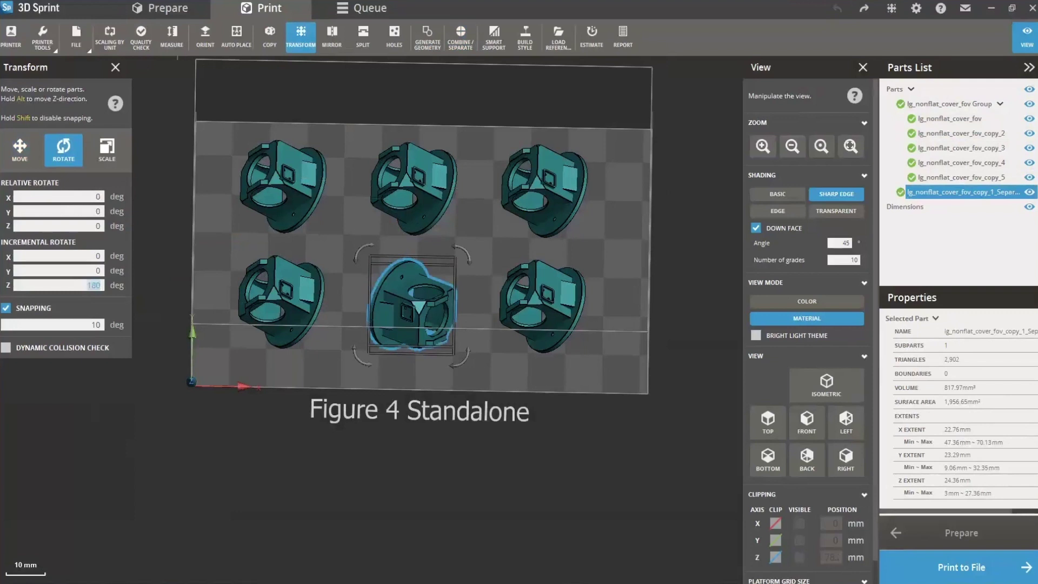
click(382, 468)
right_drag(355, 453, 302, 447)
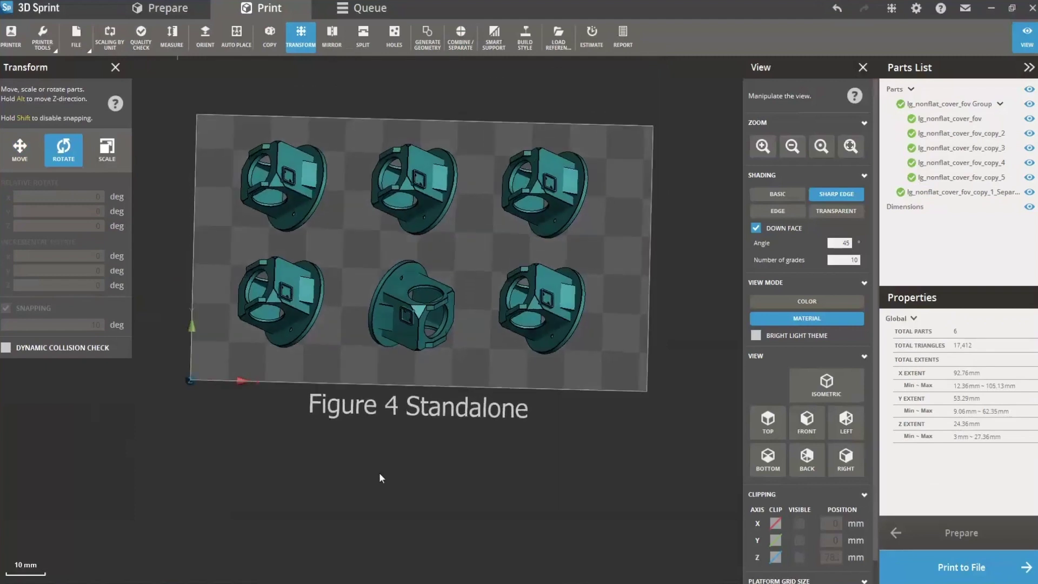
right_drag(362, 466, 447, 478)
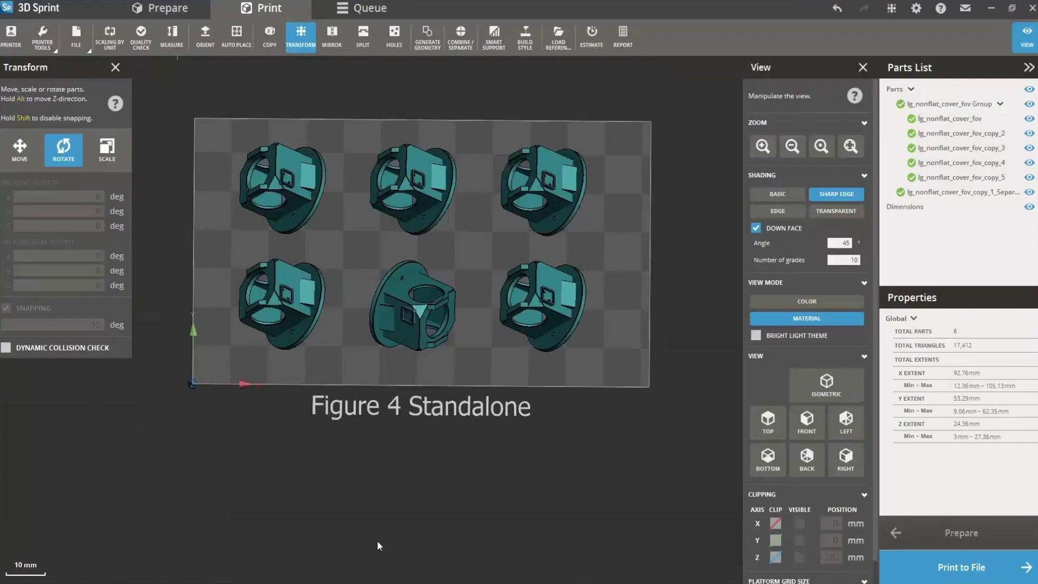
click(118, 70)
- Delete the group of five extra copies from the platform
click(547, 308)
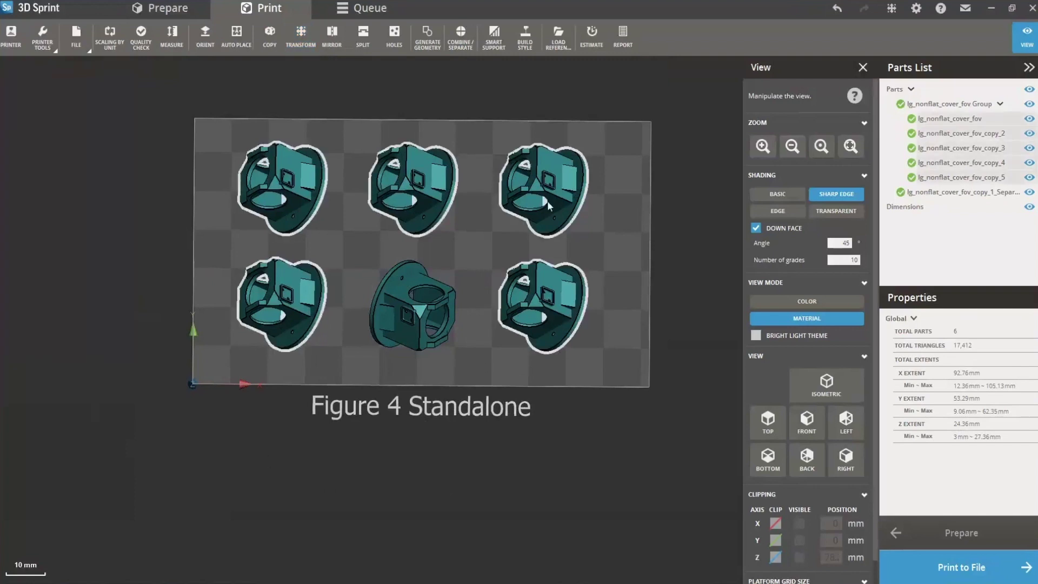
click(551, 310)
key(Delete)
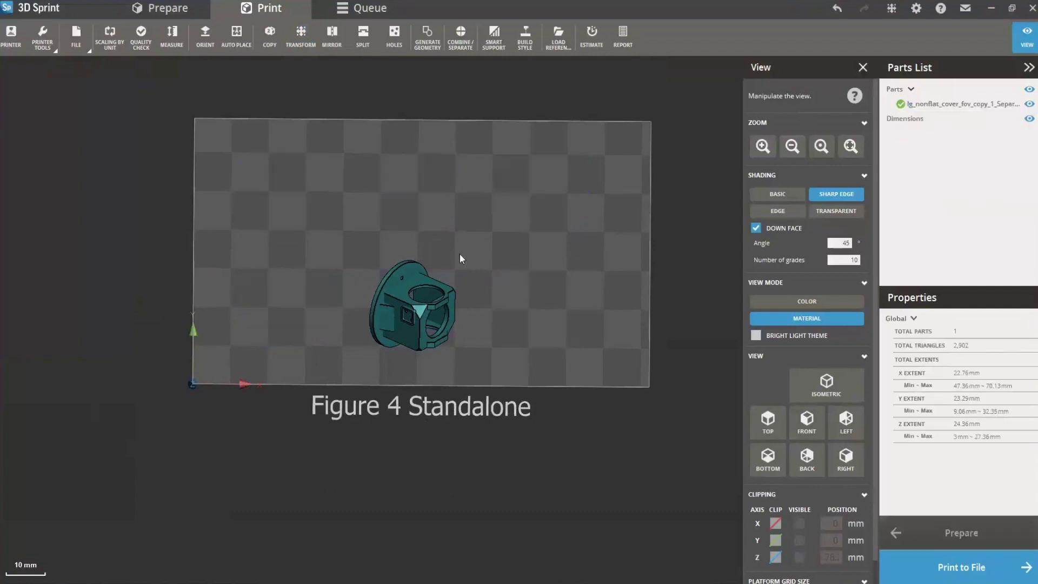
- Mirror the cover across the XY plane, compare both parts, then undo the mirrored copy
click(332, 37)
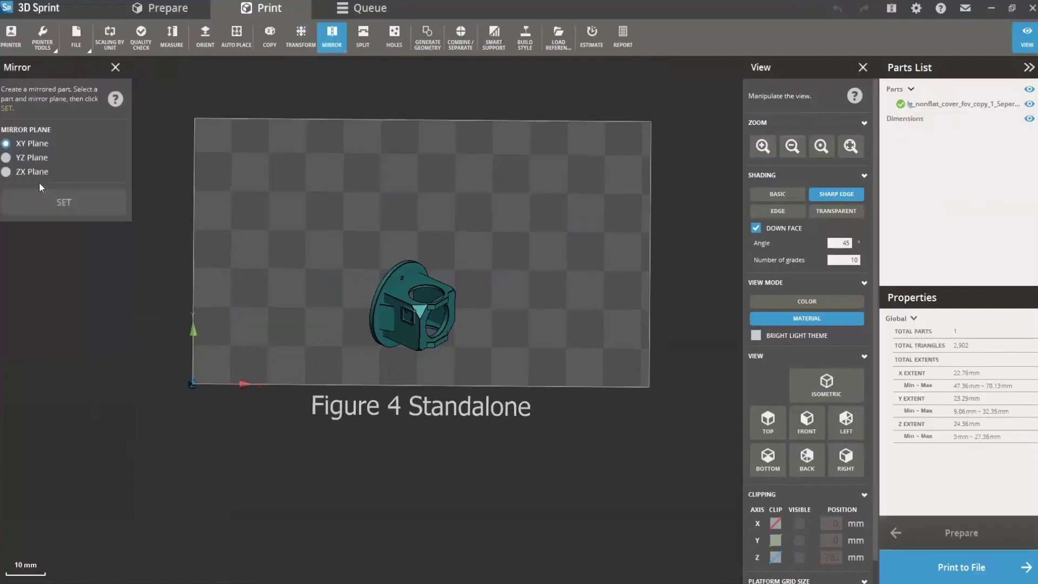
click(404, 300)
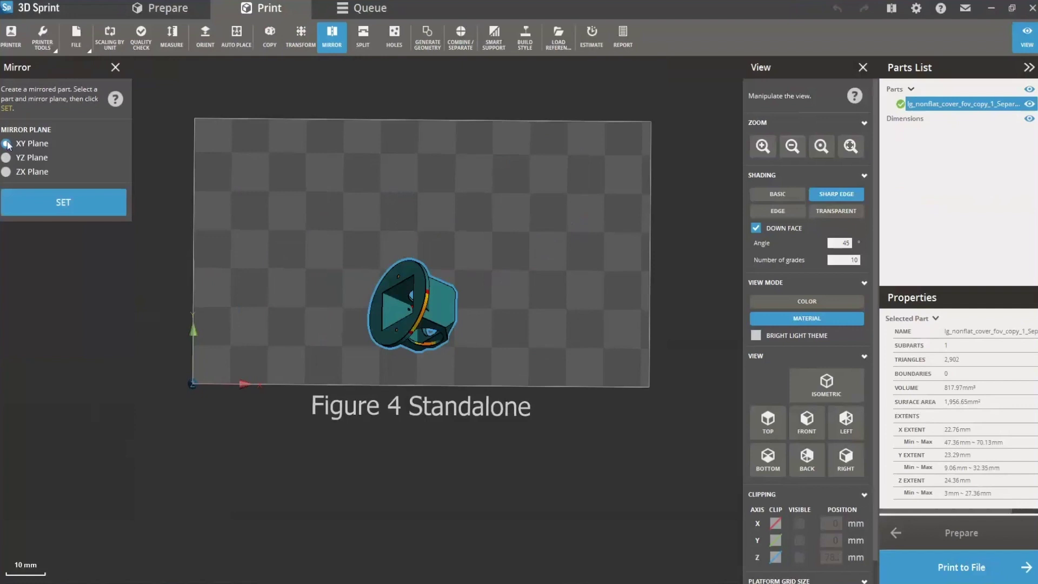
click(92, 201)
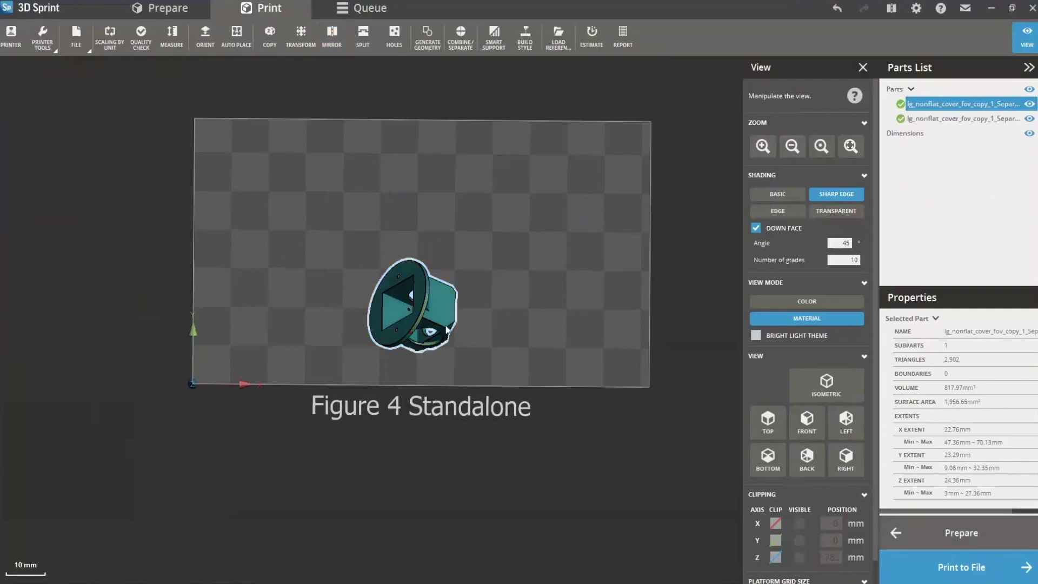
right_drag(456, 220, 456, 105)
right_drag(500, 236, 694, 159)
click(837, 8)
right_drag(381, 192, 415, 355)
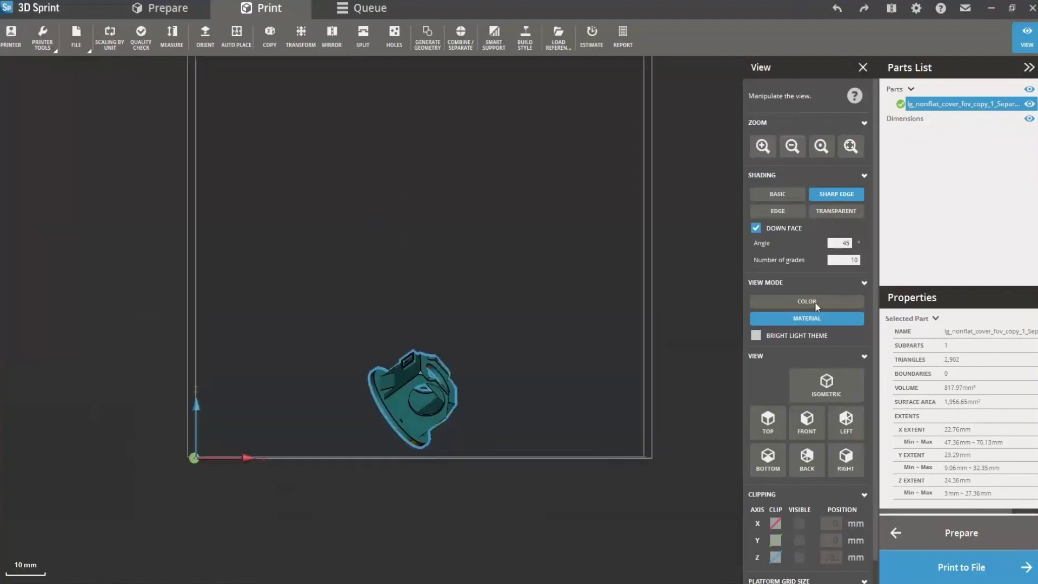
- Frame cover copy_1 in the front view and bring up the Split options
scroll(726, 406, up, 3)
scroll(602, 343, up, 2)
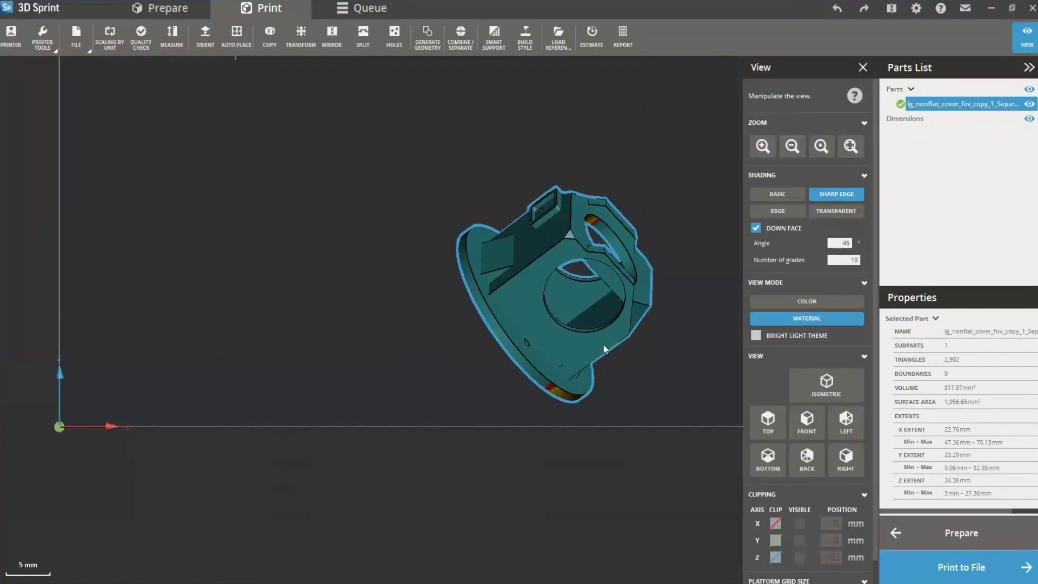
middle_drag(554, 279, 507, 320)
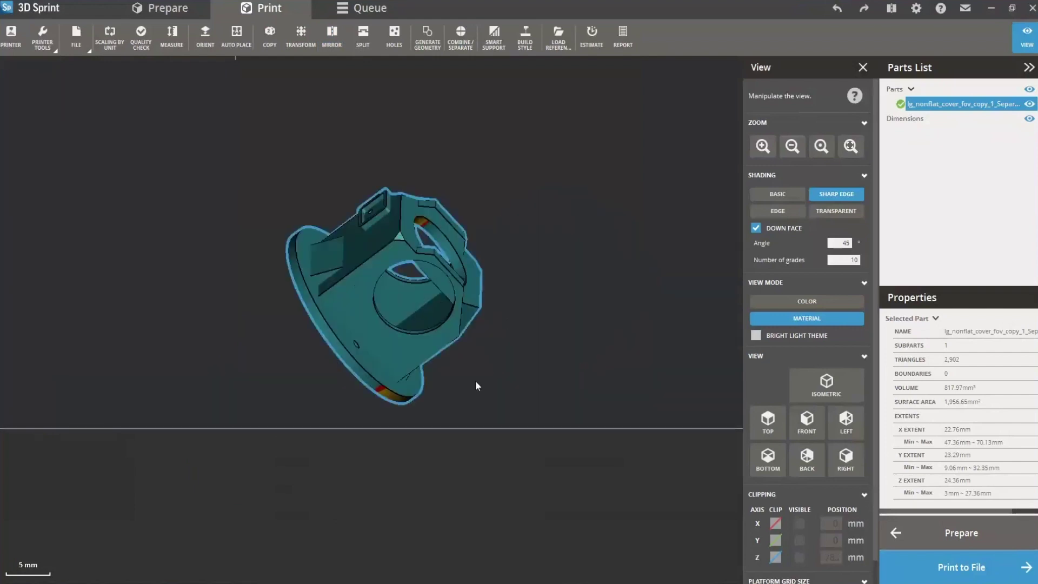
scroll(456, 397, up, 1)
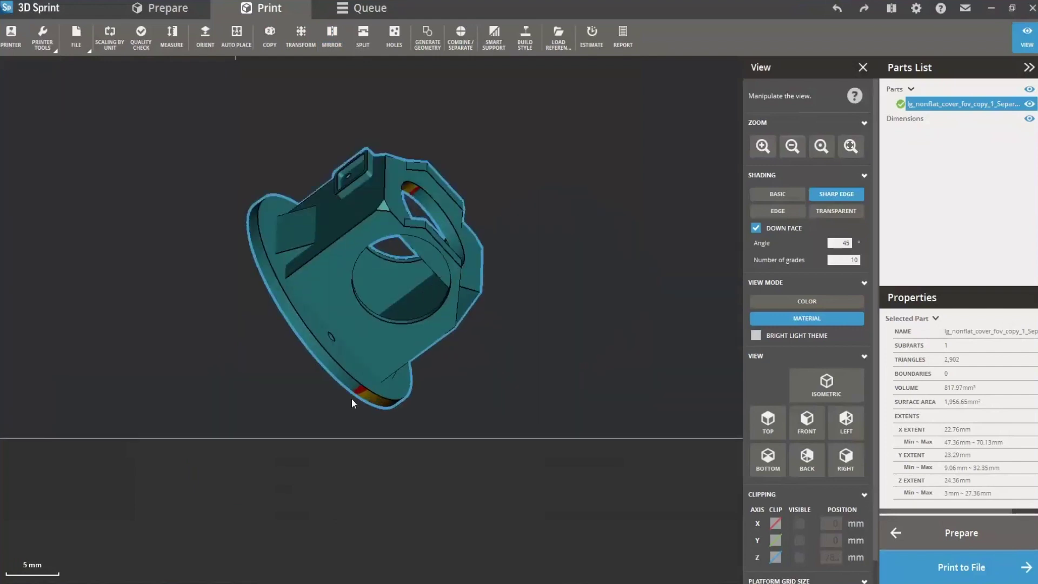
right_drag(352, 400, 362, 324)
right_drag(391, 286, 403, 422)
click(807, 421)
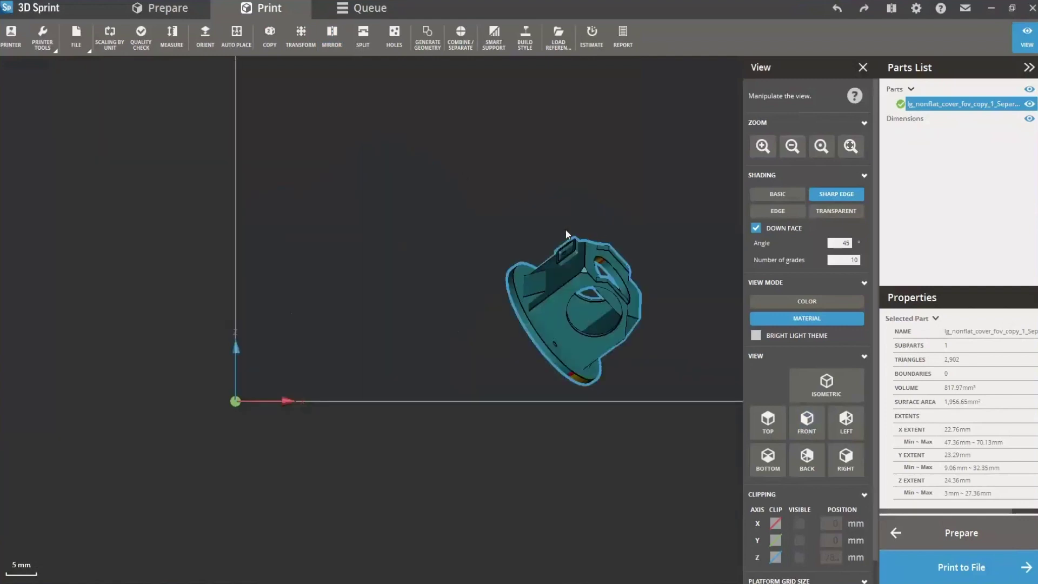
middle_drag(566, 232, 371, 220)
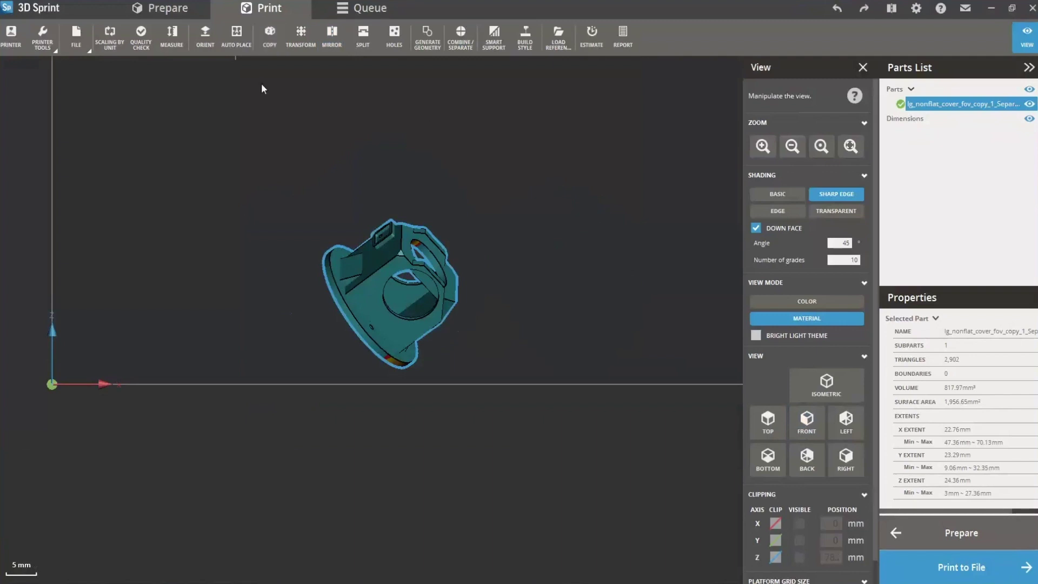
click(370, 41)
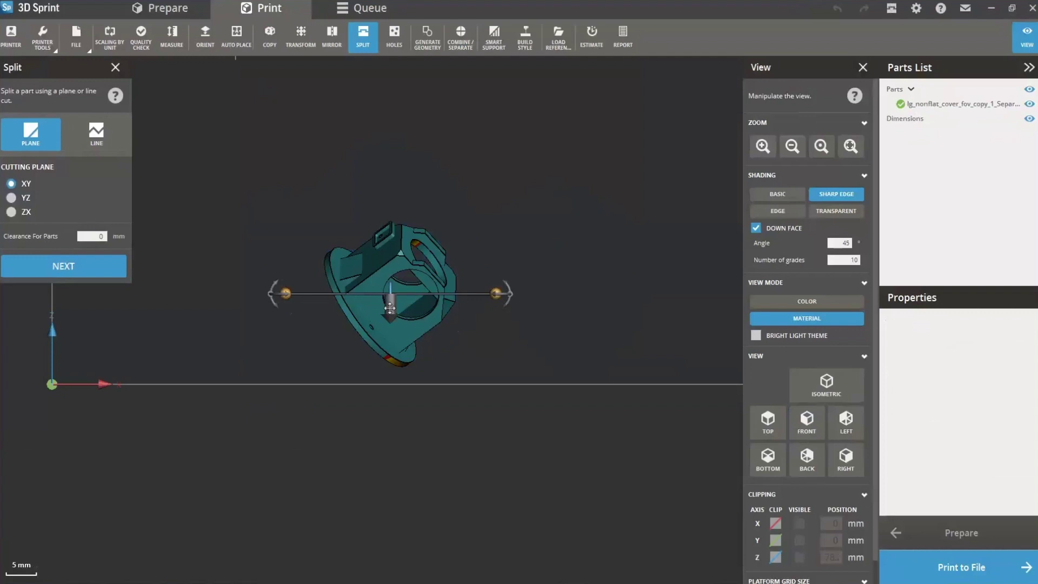
- Split the cover near its base without connectors and delete the upper piece, keeping the 4.5 mm slice
drag(390, 289, 379, 359)
click(83, 264)
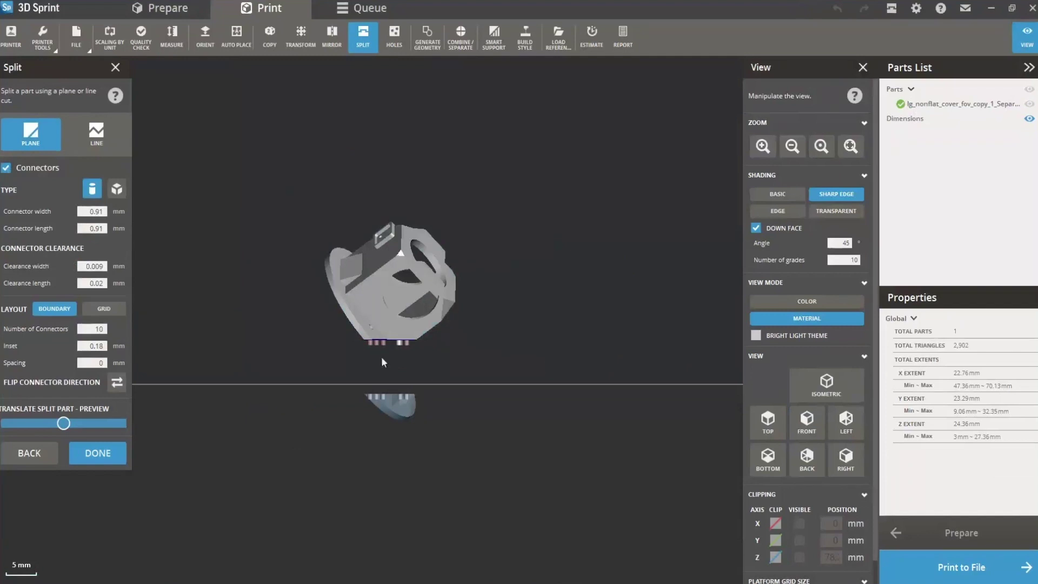
click(6, 167)
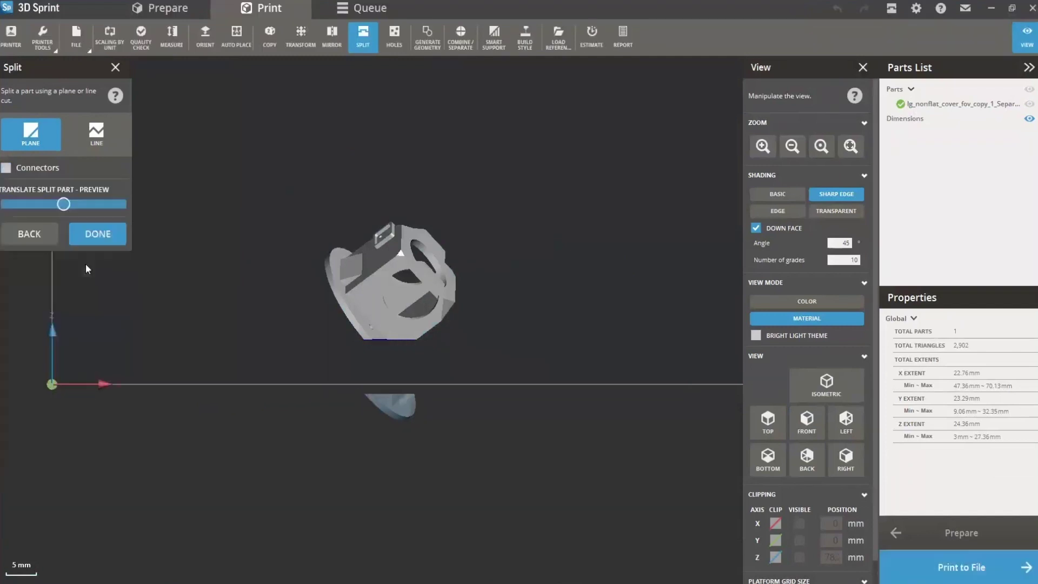
click(96, 235)
click(436, 291)
key(Delete)
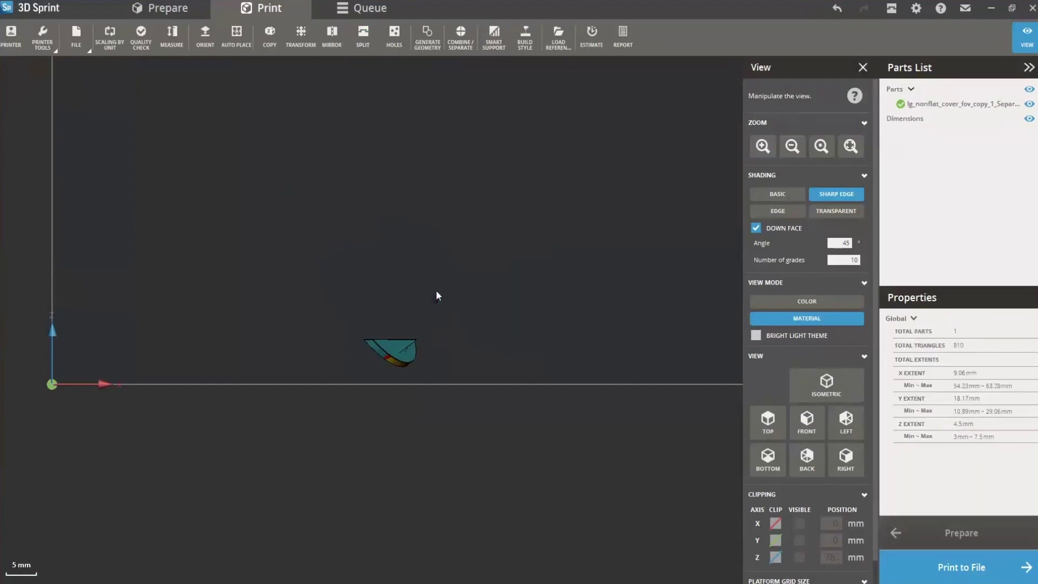
- Inspect the 4.5 mm base slice from several angles, then open and close Copy without copying
right_drag(361, 396, 394, 469)
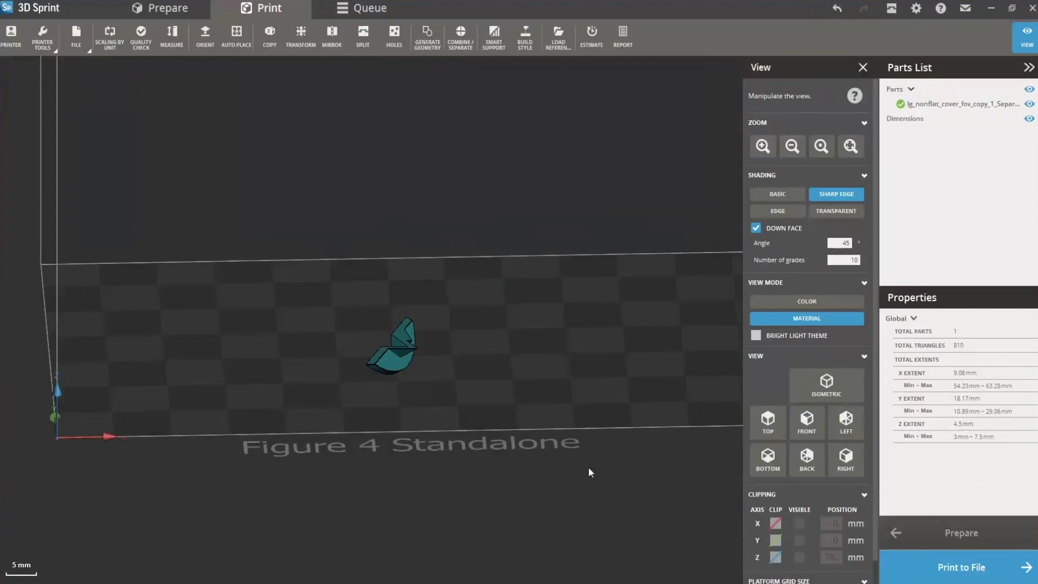
right_drag(388, 457, 506, 385)
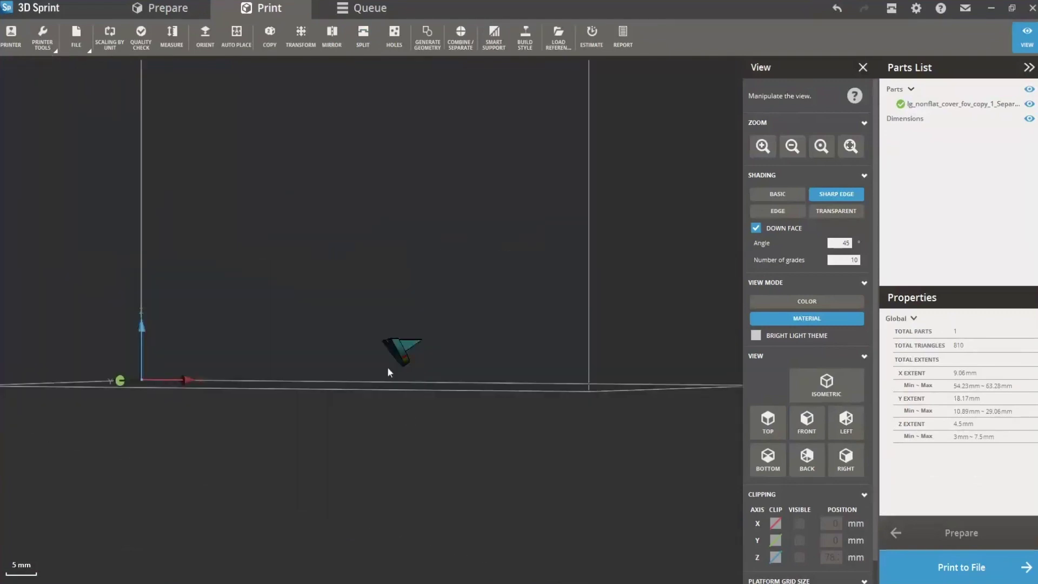
right_drag(456, 436, 319, 446)
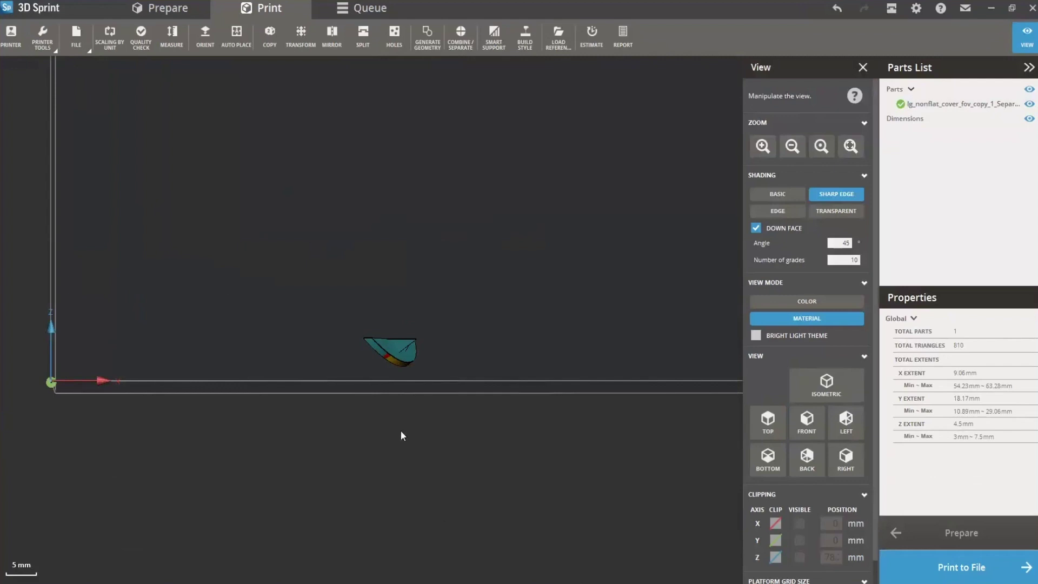
right_drag(400, 433, 417, 299)
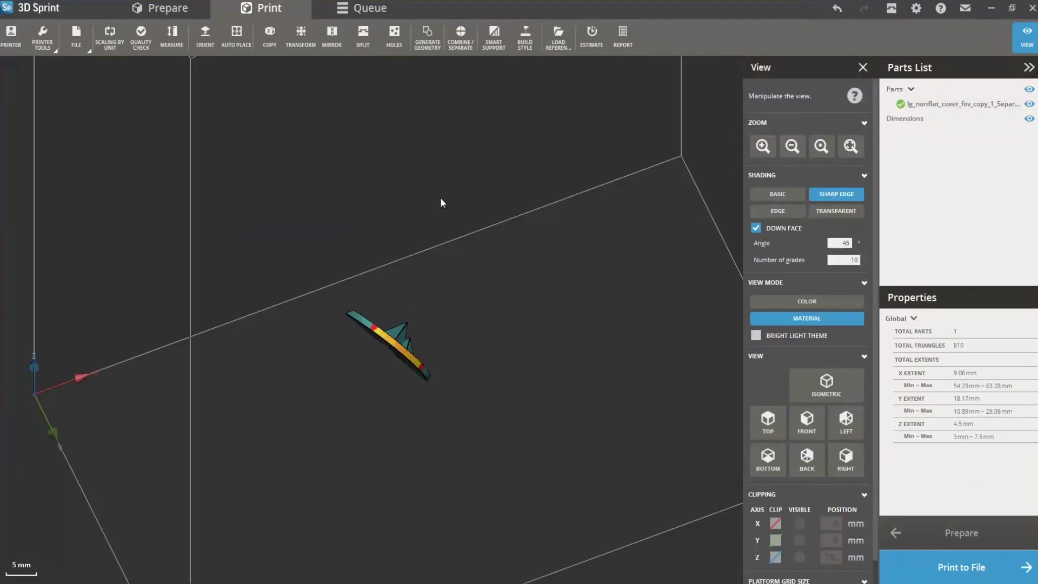
right_drag(482, 199, 569, 423)
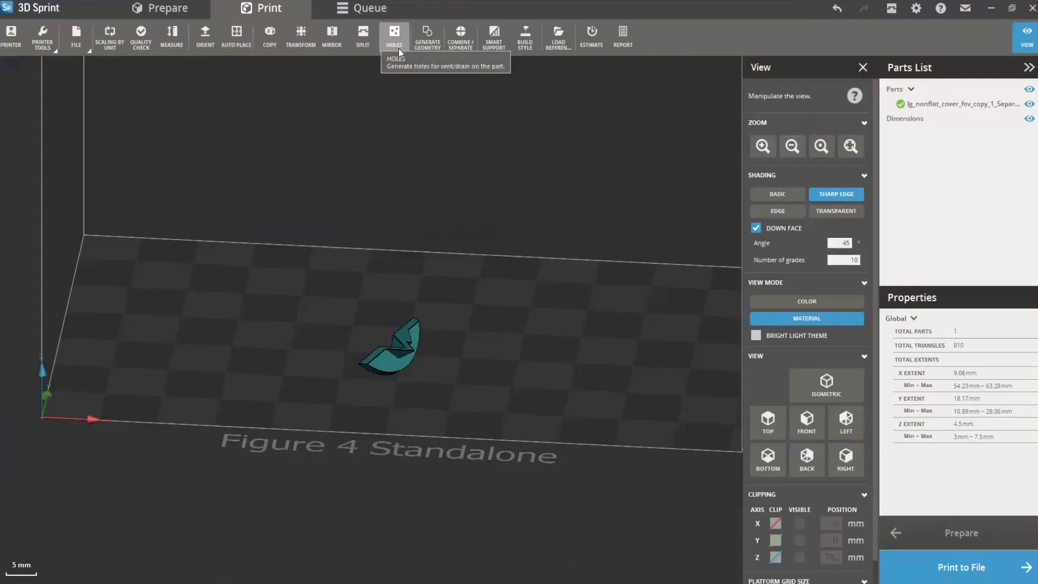
click(270, 37)
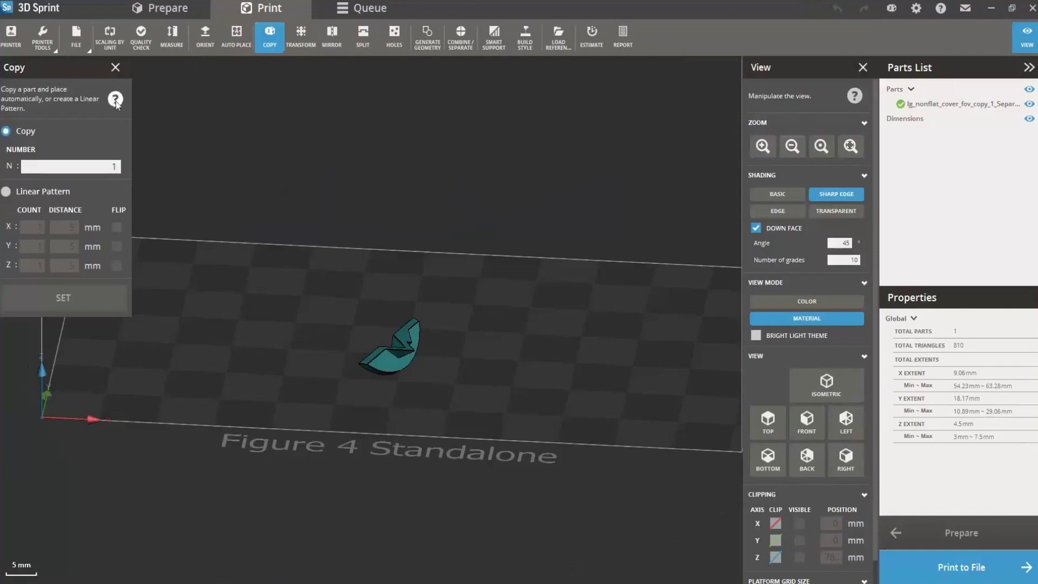
click(115, 67)
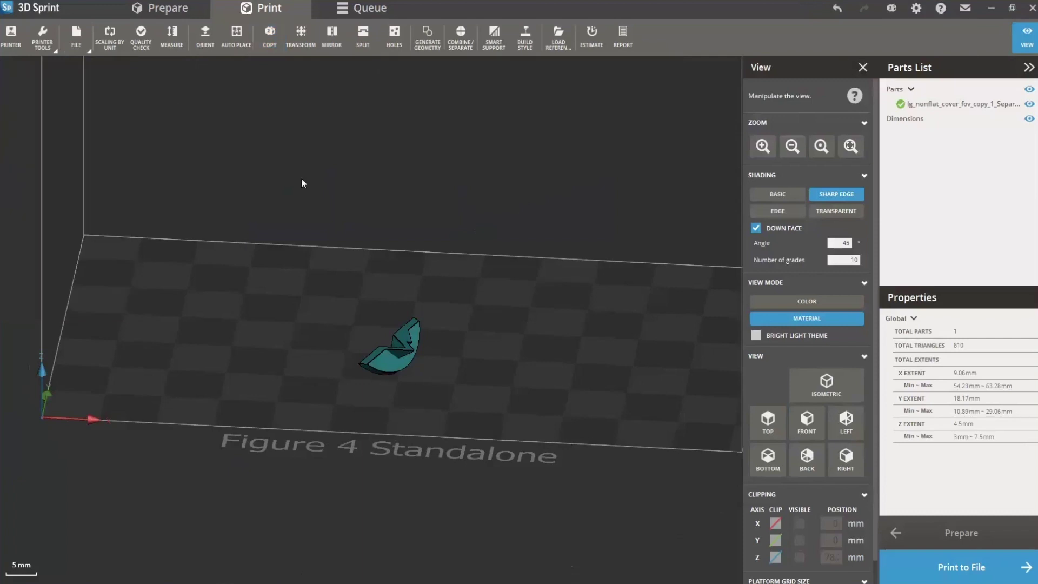
- Close the current project without saving the changes
click(77, 43)
click(77, 142)
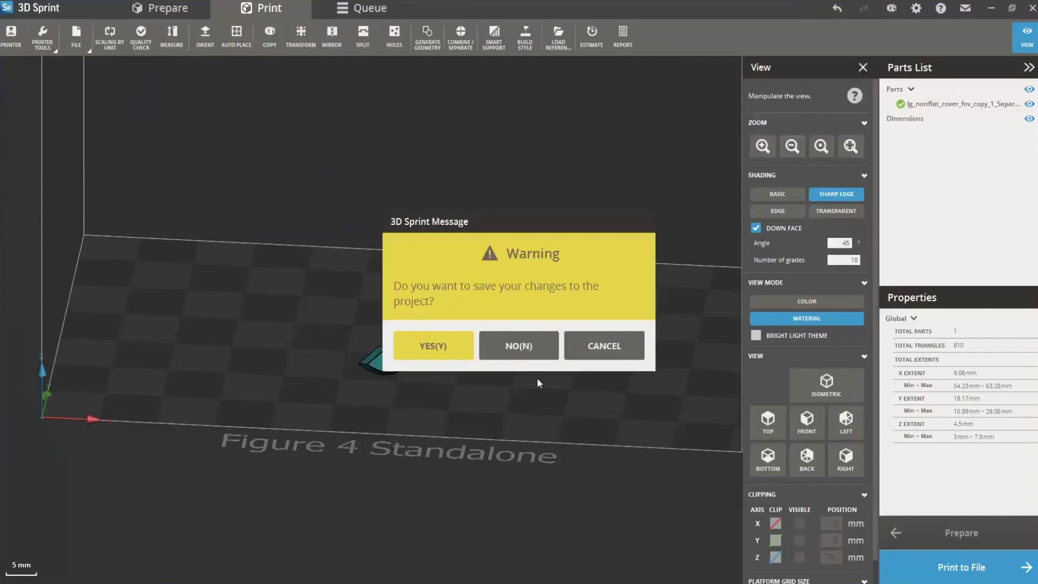
click(525, 348)
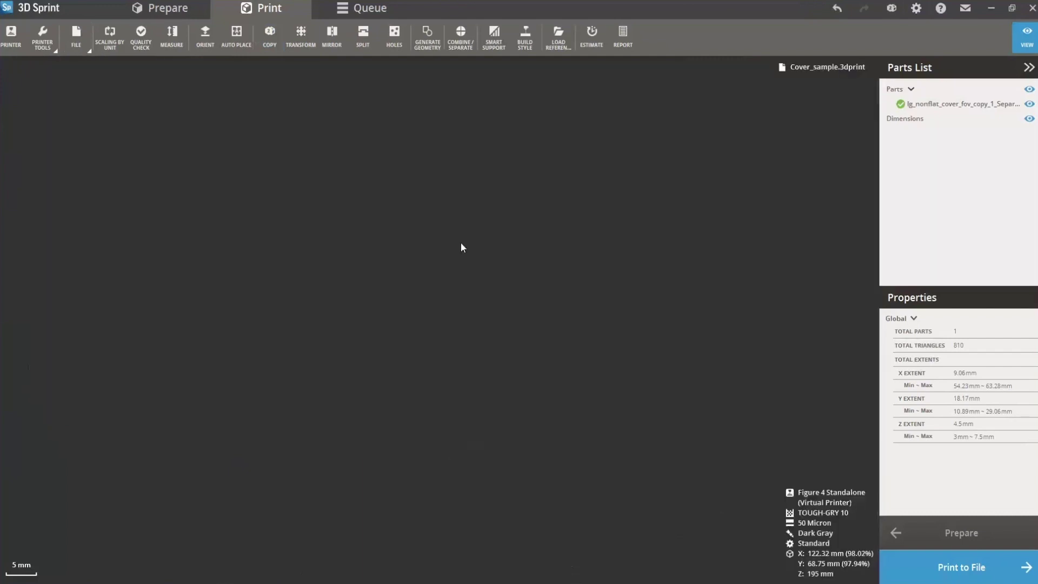
- Cancel an import, then open the Cover_sample.3dprint project
click(75, 49)
click(74, 114)
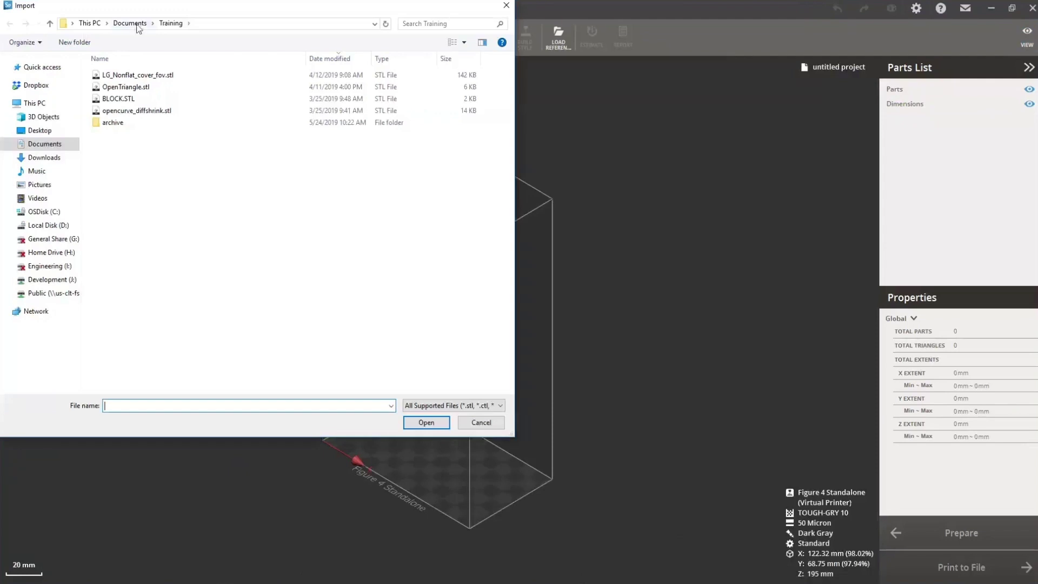
click(478, 423)
click(85, 45)
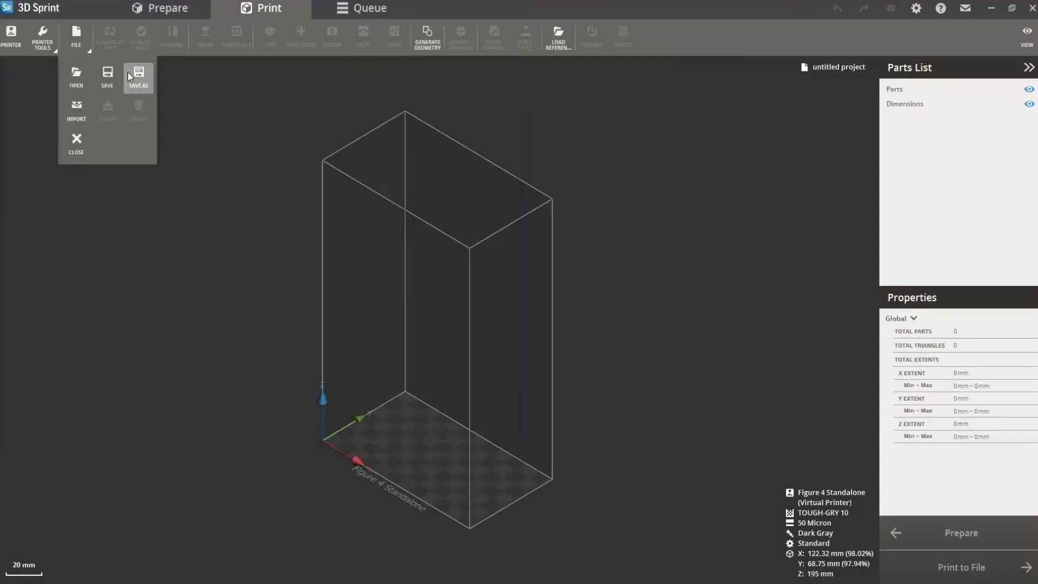
click(76, 76)
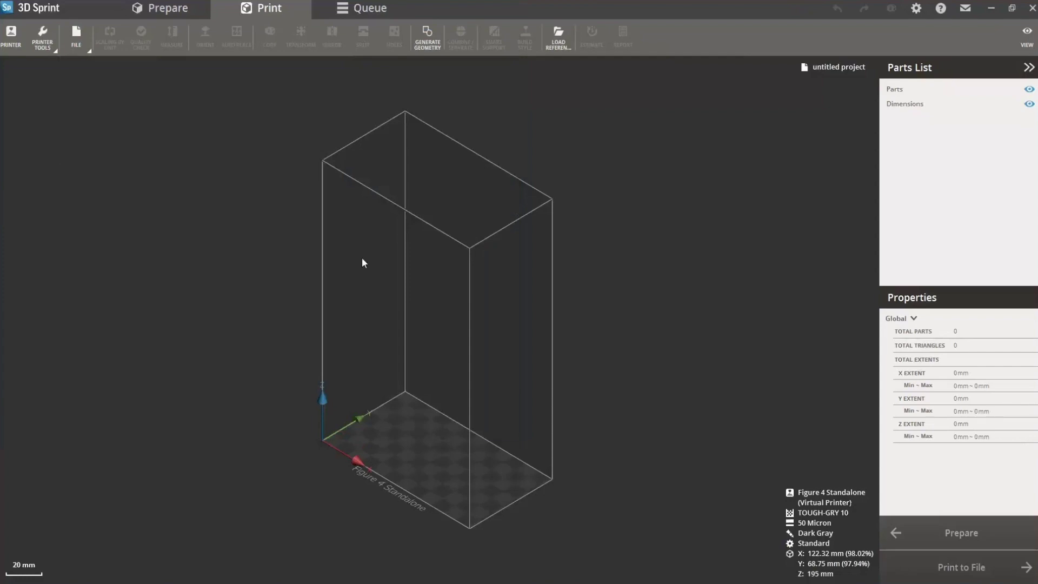
click(131, 75)
double_click(131, 77)
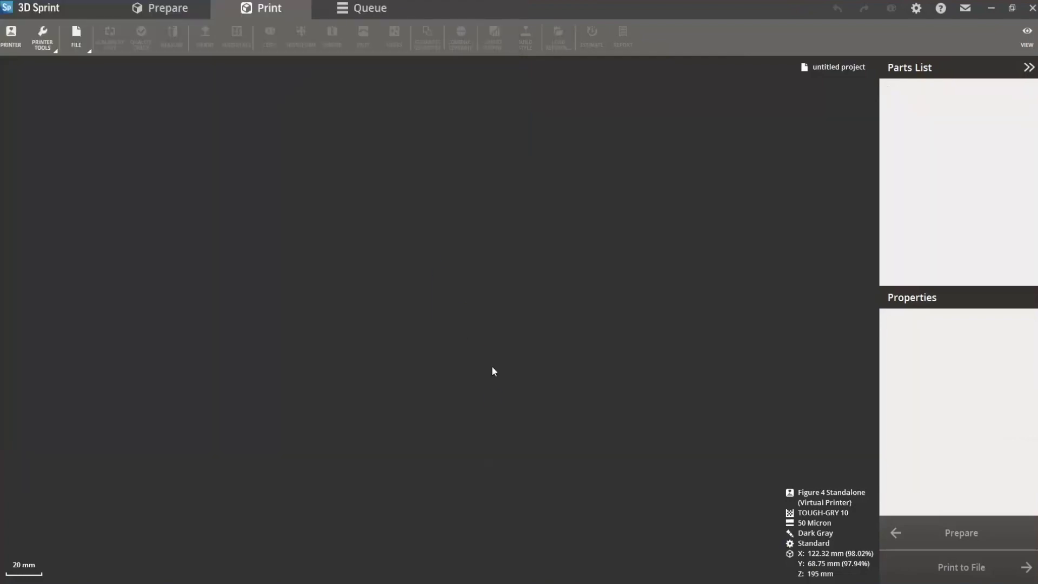
right_drag(523, 450, 456, 296)
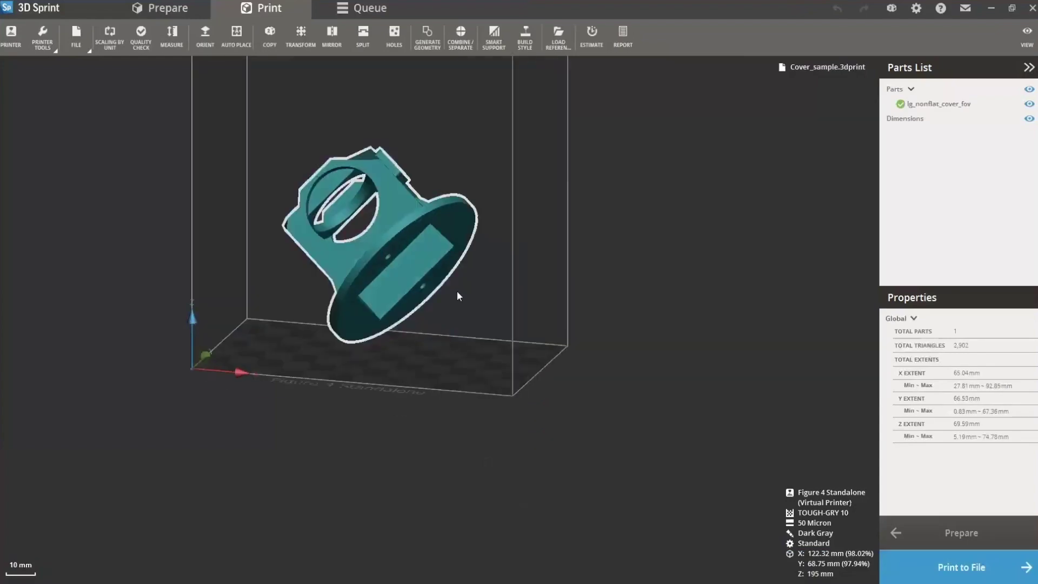
- Move the cover part to a Z position of 3 mm
click(368, 263)
right_drag(373, 362, 441, 363)
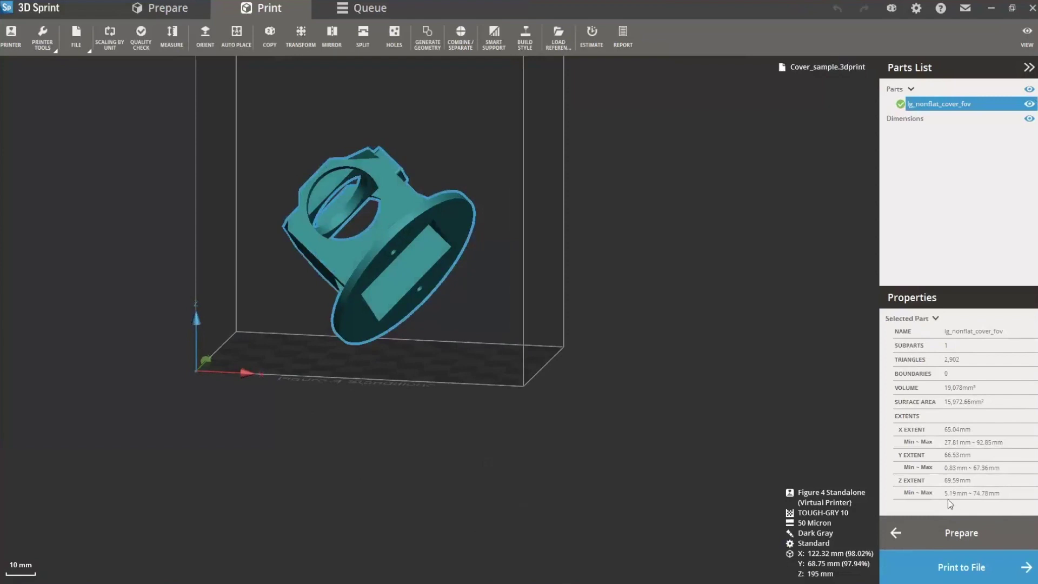
click(291, 46)
click(17, 160)
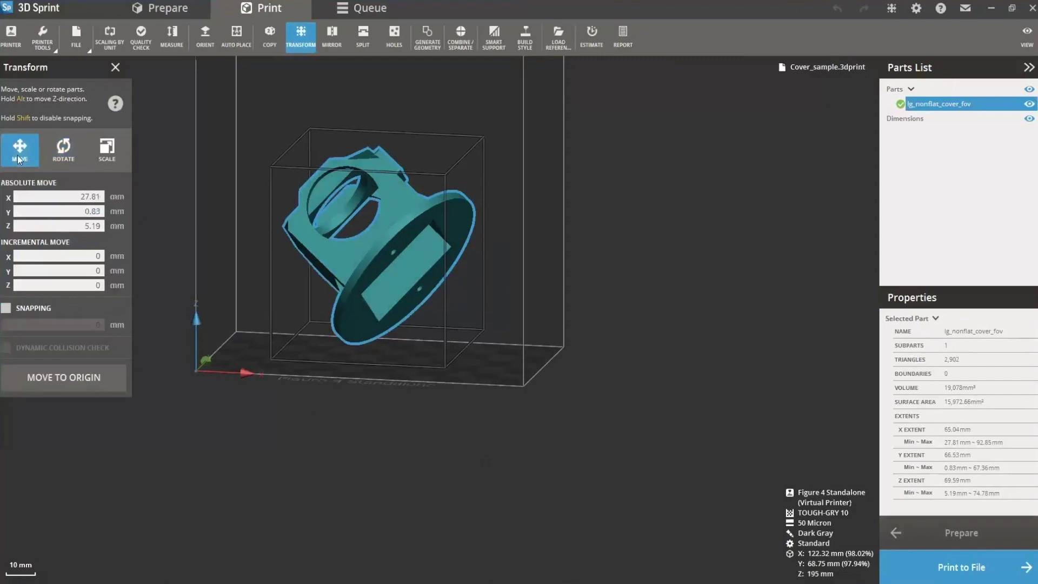
double_click(69, 227)
text(3)
key(Return)
- Check the repositioned cover from several angles and bring up Smart Support
click(410, 433)
right_drag(398, 450, 424, 414)
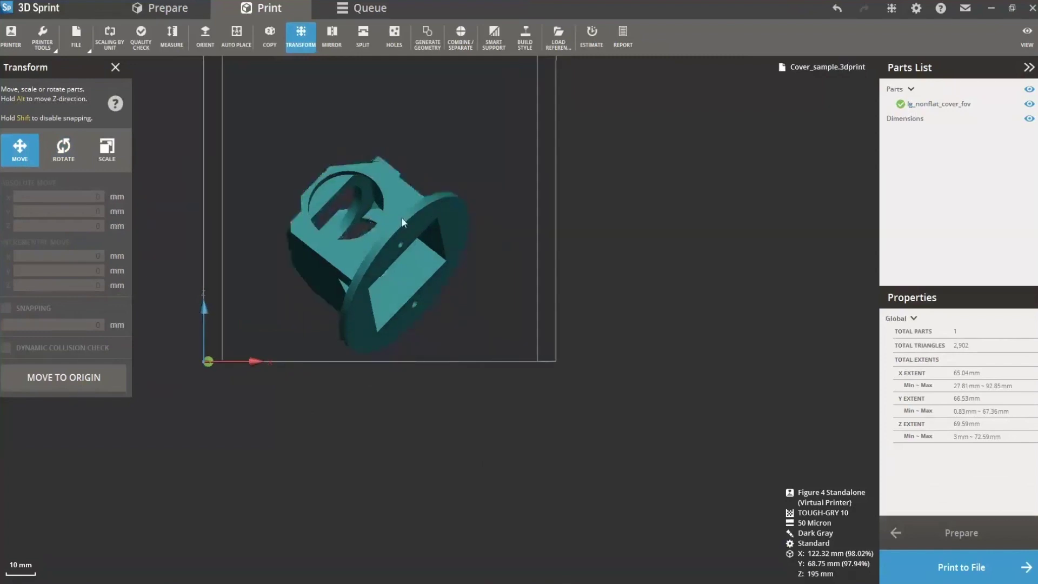
right_drag(446, 406, 287, 485)
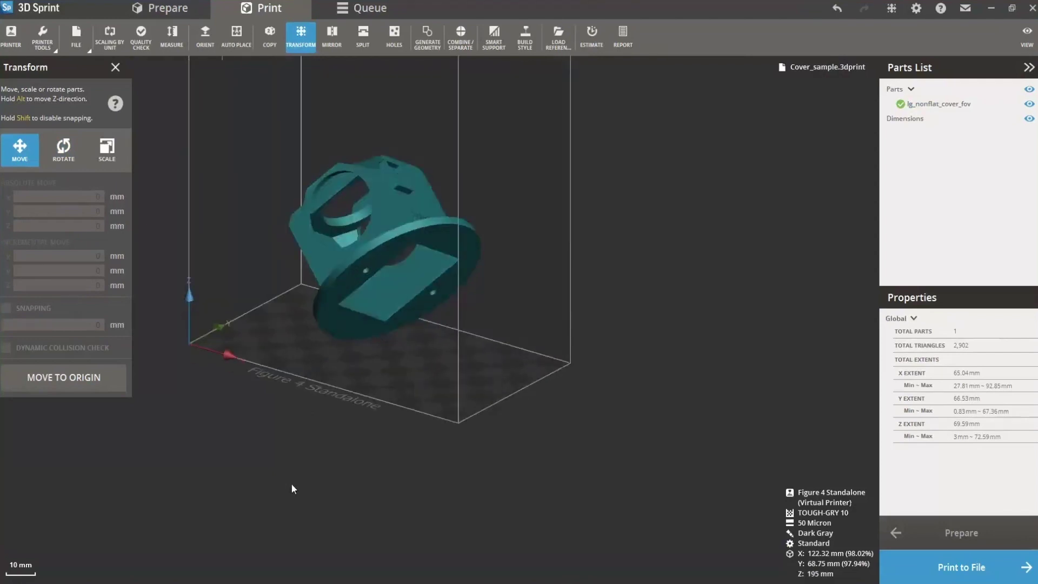
right_drag(326, 462, 360, 466)
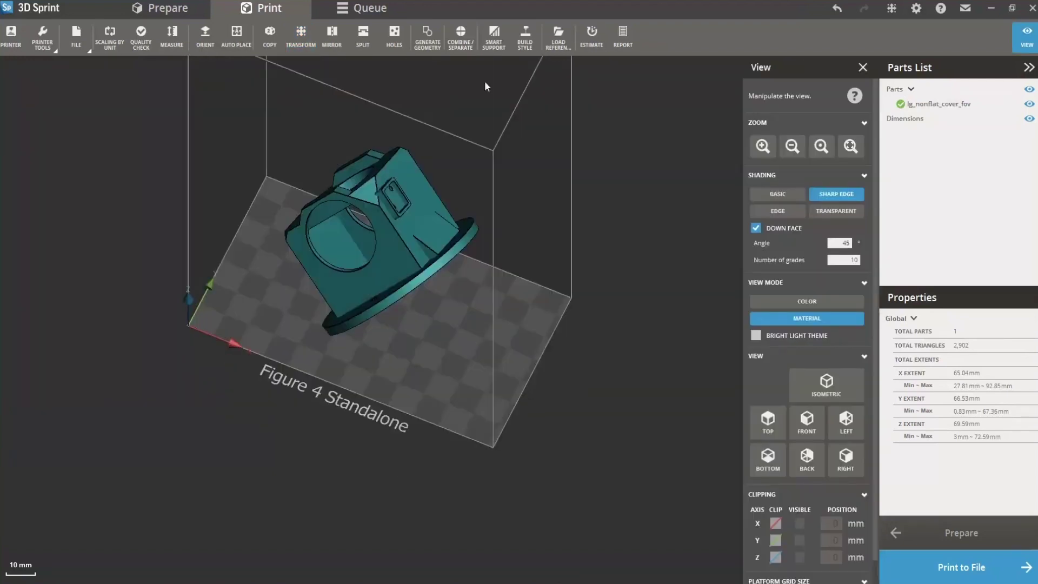
click(494, 37)
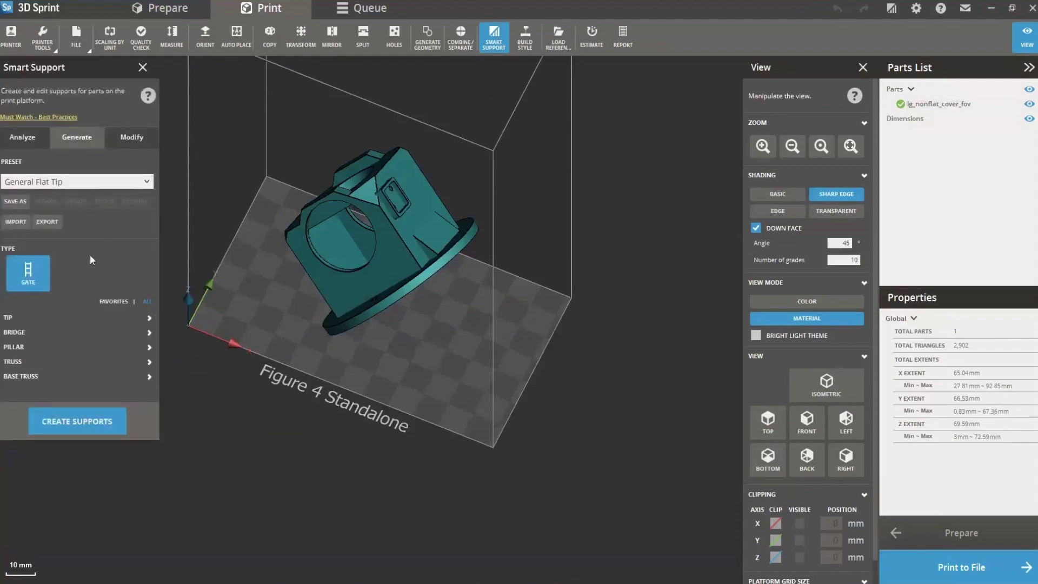
- Open the 'Must Watch - Best Practices' link from the Smart Support panel
click(48, 118)
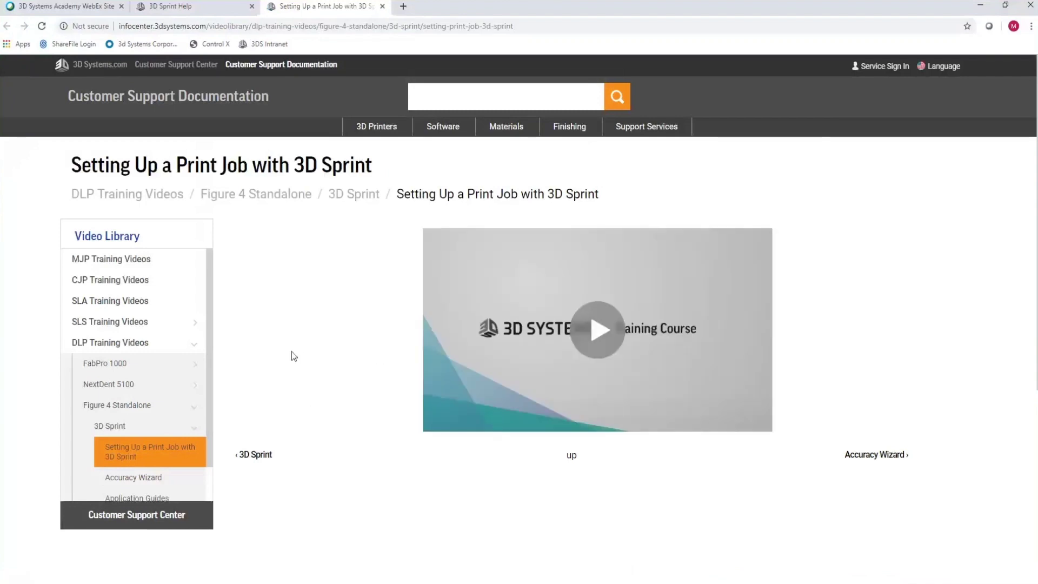
- Browse the Figure 4 Application Guides page, then the Best Practices video page
scroll(210, 389, down, 3)
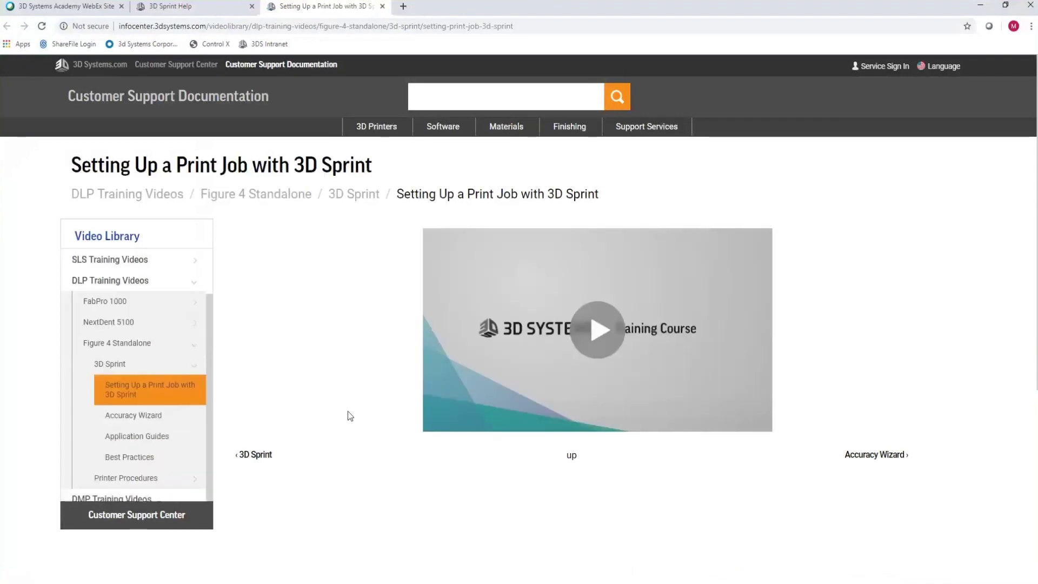
scroll(486, 379, down, 2)
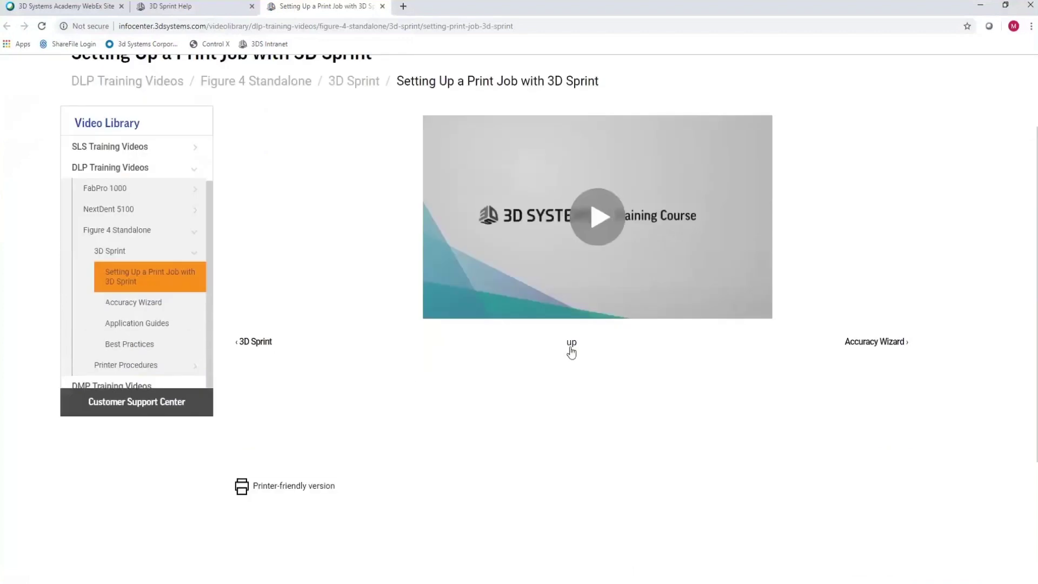
click(139, 324)
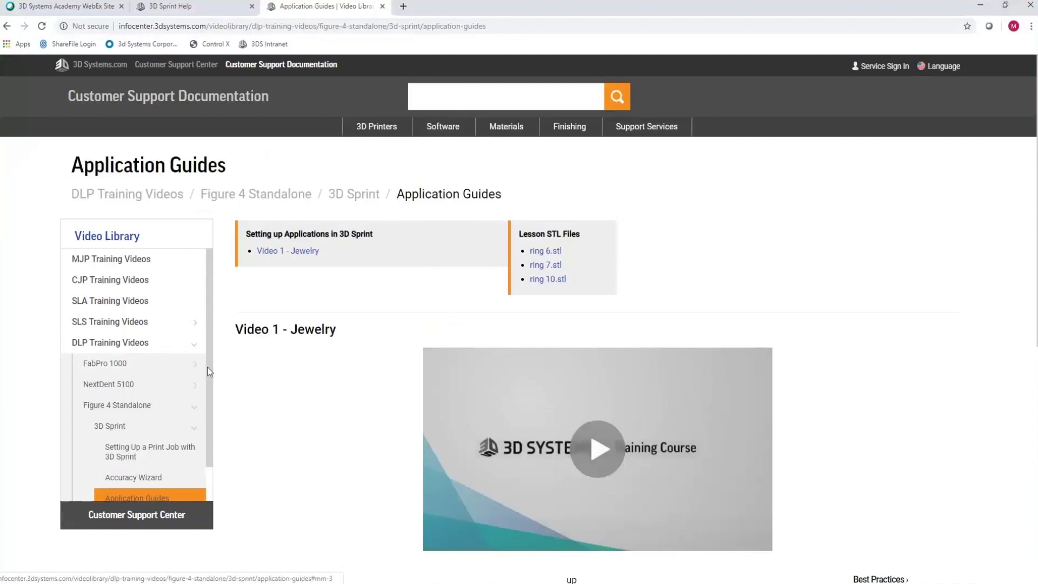
scroll(162, 411, down, 2)
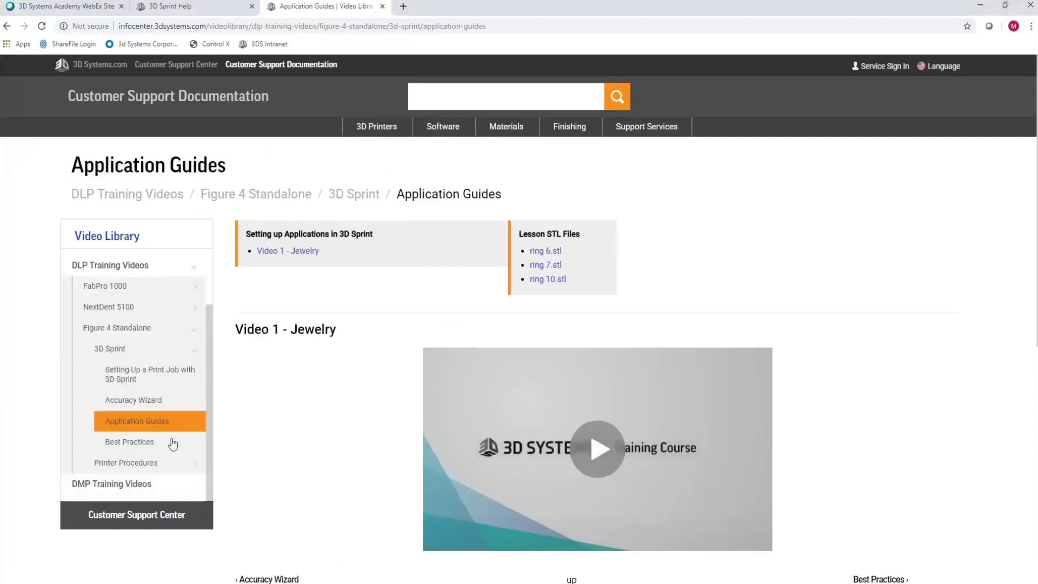
click(135, 443)
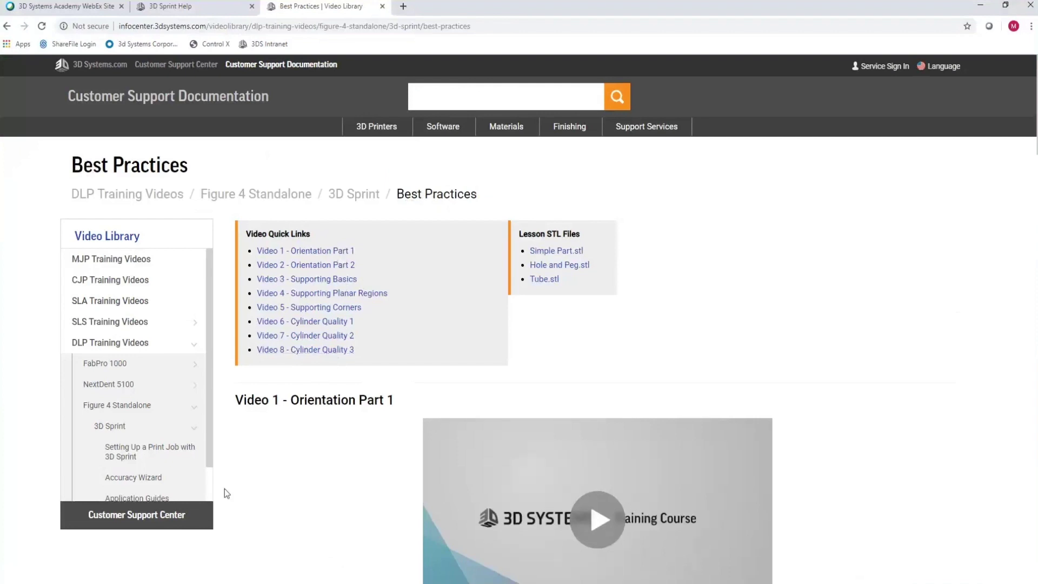
- Scan the Best Practices video list, then return to 3D Sprint's support preset list
scroll(562, 346, down, 4)
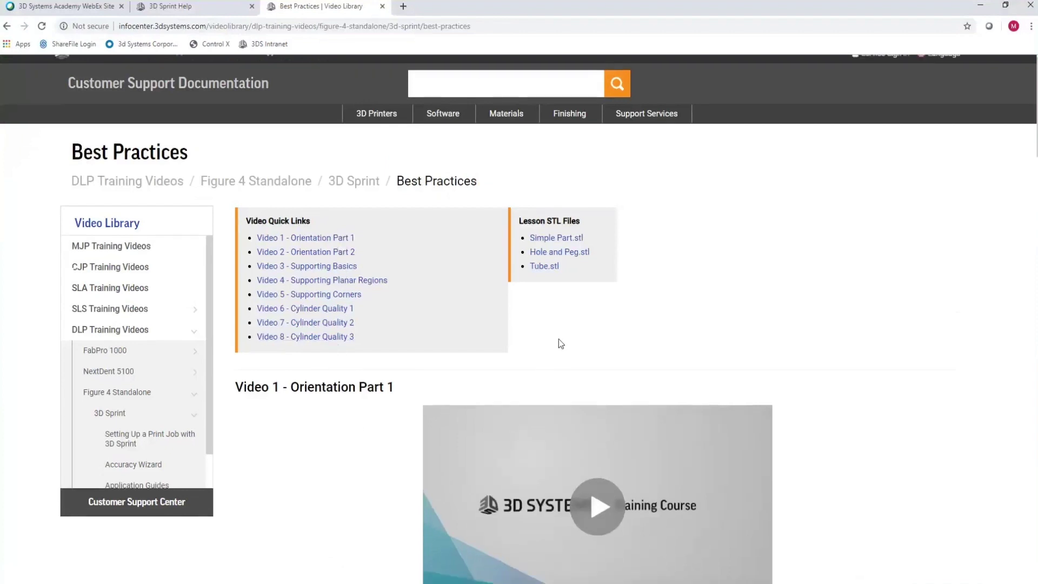
scroll(327, 352, down, 3)
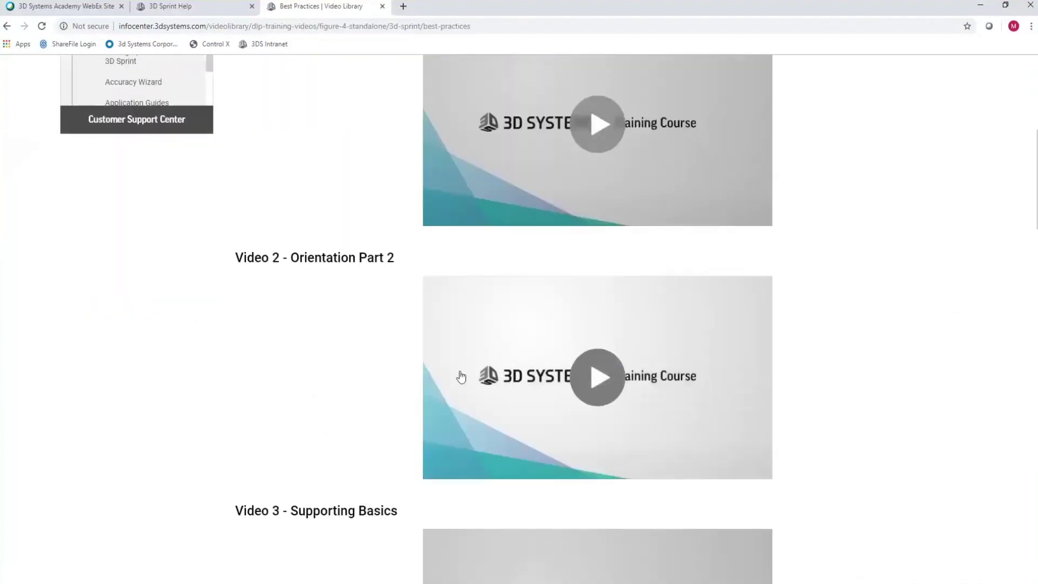
scroll(232, 392, down, 5)
scroll(233, 385, up, 12)
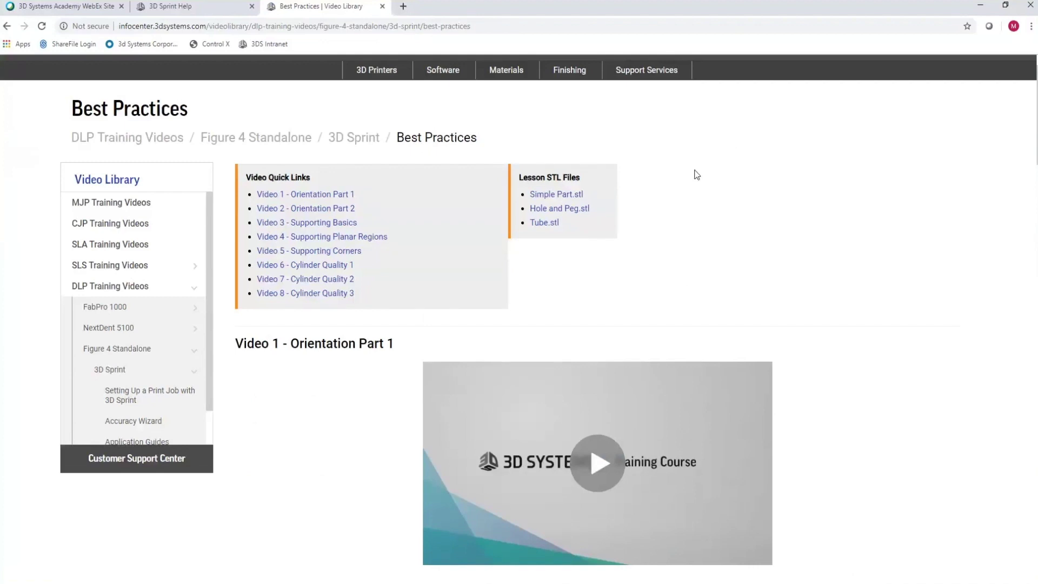
click(979, 8)
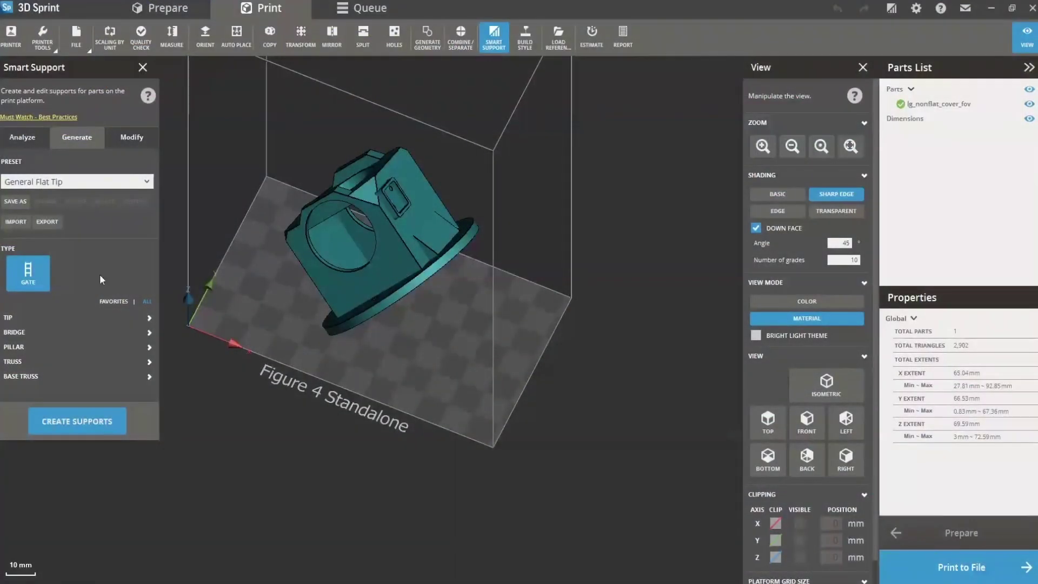
click(138, 182)
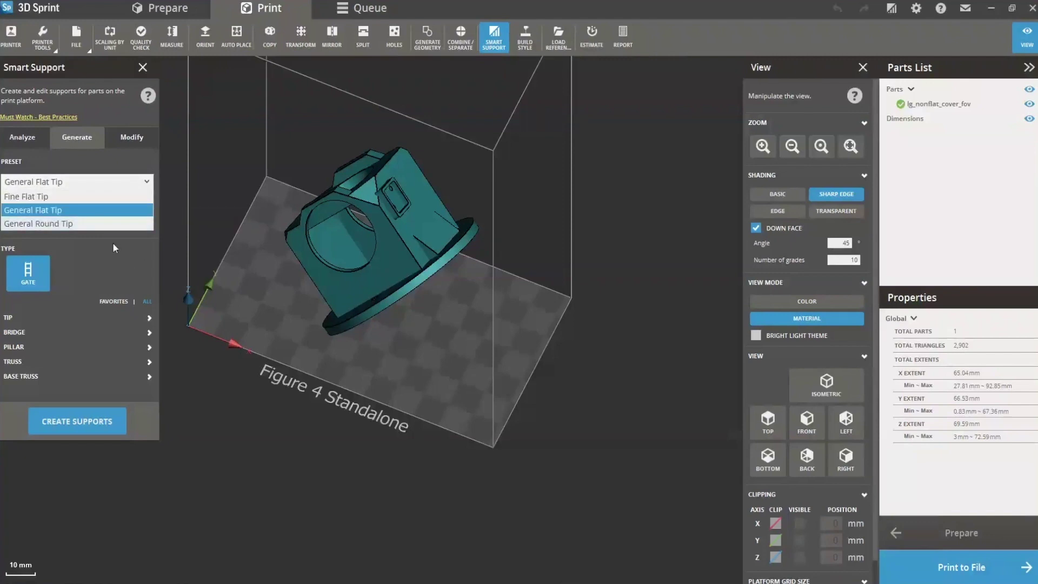
- Close and reopen the support Preset list, keeping General Flat Tip selected
click(737, 72)
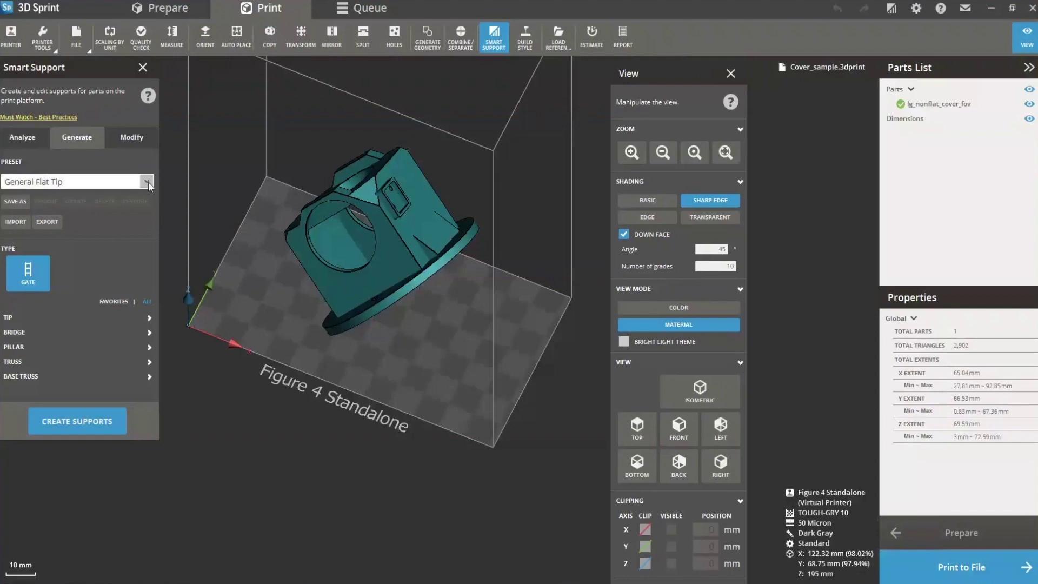
click(129, 182)
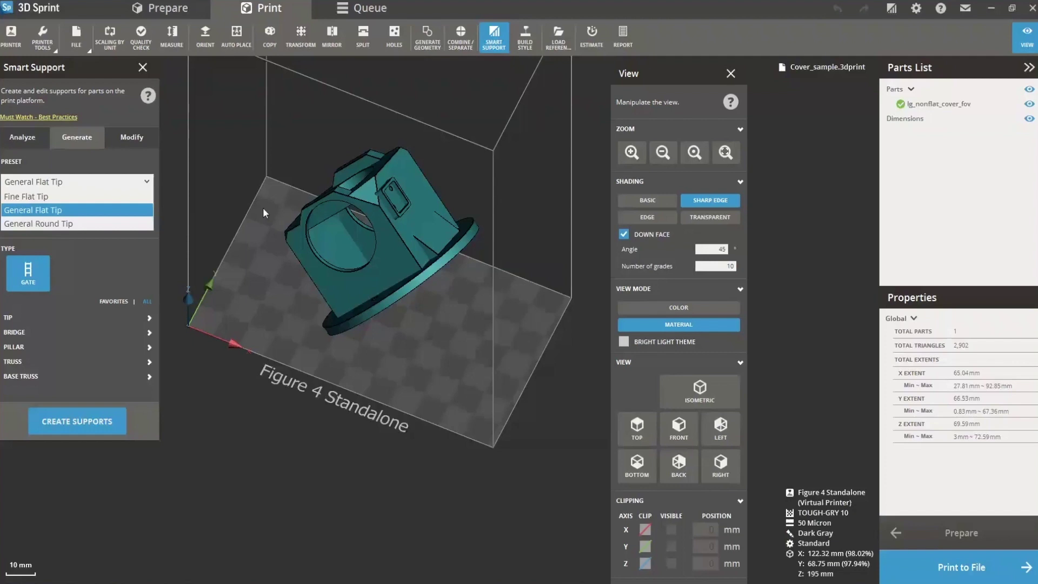
click(264, 211)
- Create General Flat Tip supports for the cover and orbit around the new structure
click(87, 415)
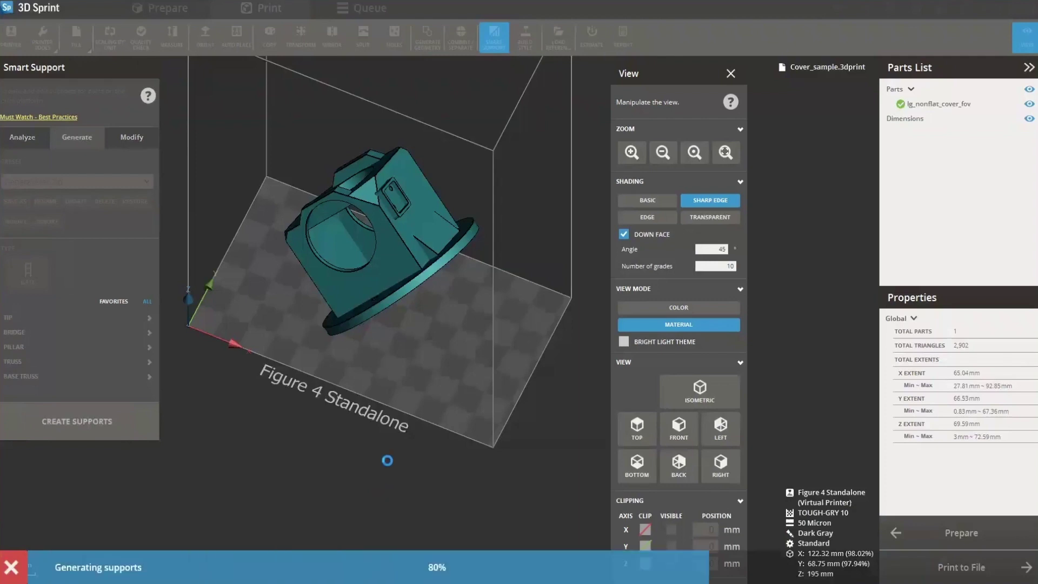
right_drag(379, 473, 491, 446)
right_drag(293, 388, 372, 285)
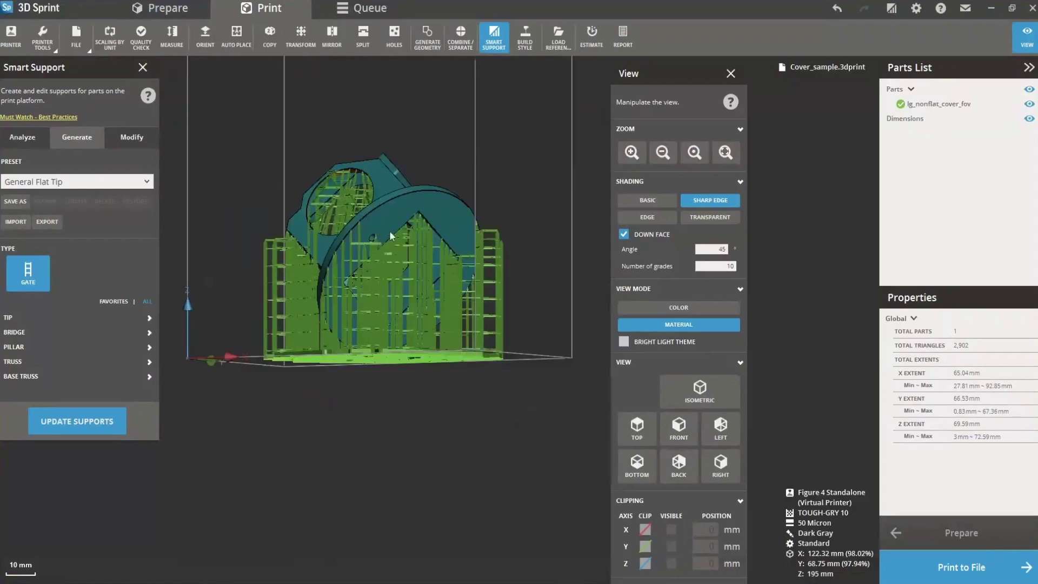
right_drag(341, 358, 499, 501)
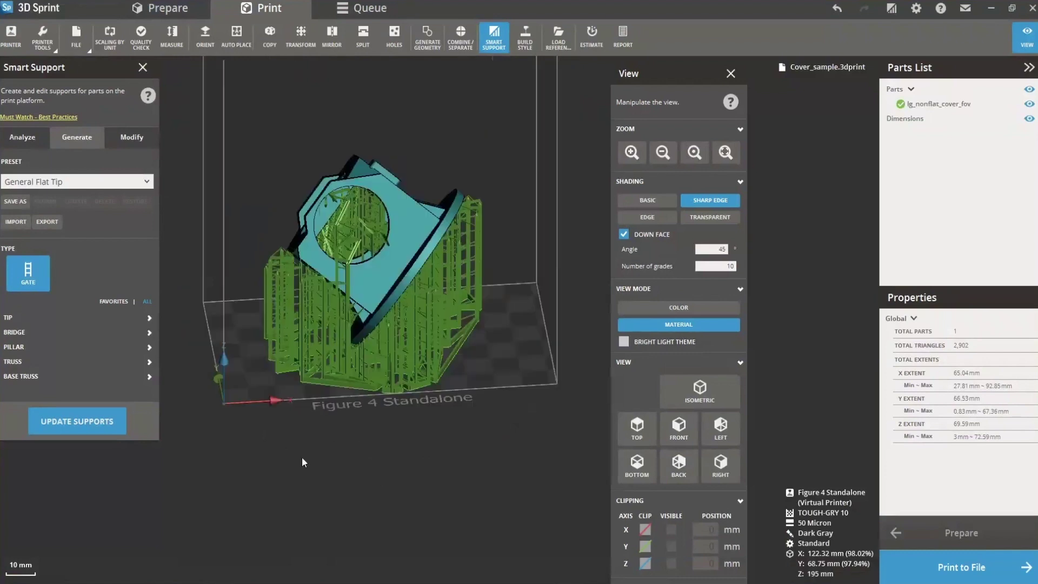
- Inspect the support anchor points on the ring part from several angles in Modify
click(134, 138)
right_drag(325, 410, 452, 172)
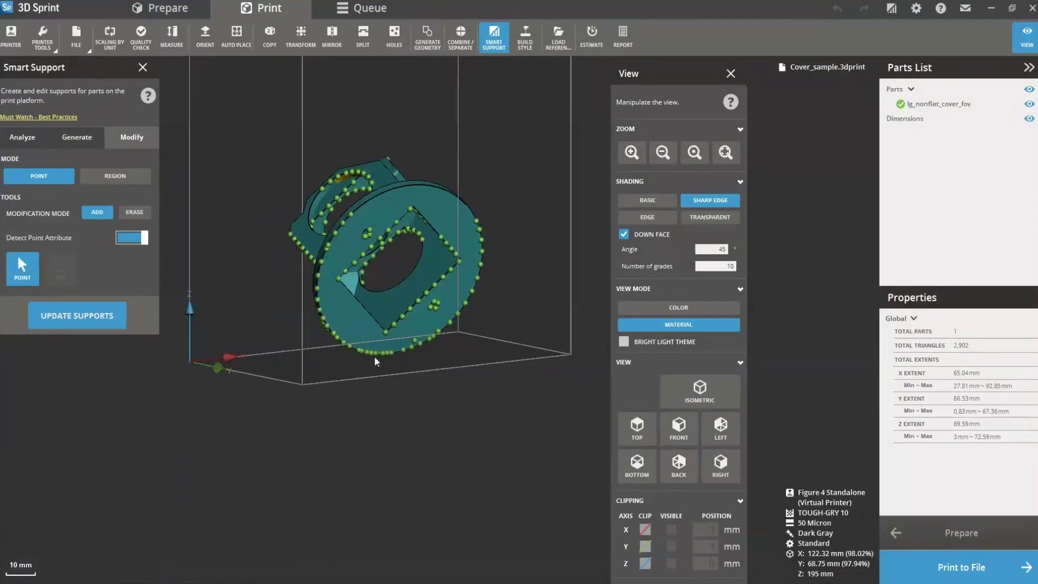
right_drag(353, 327, 363, 346)
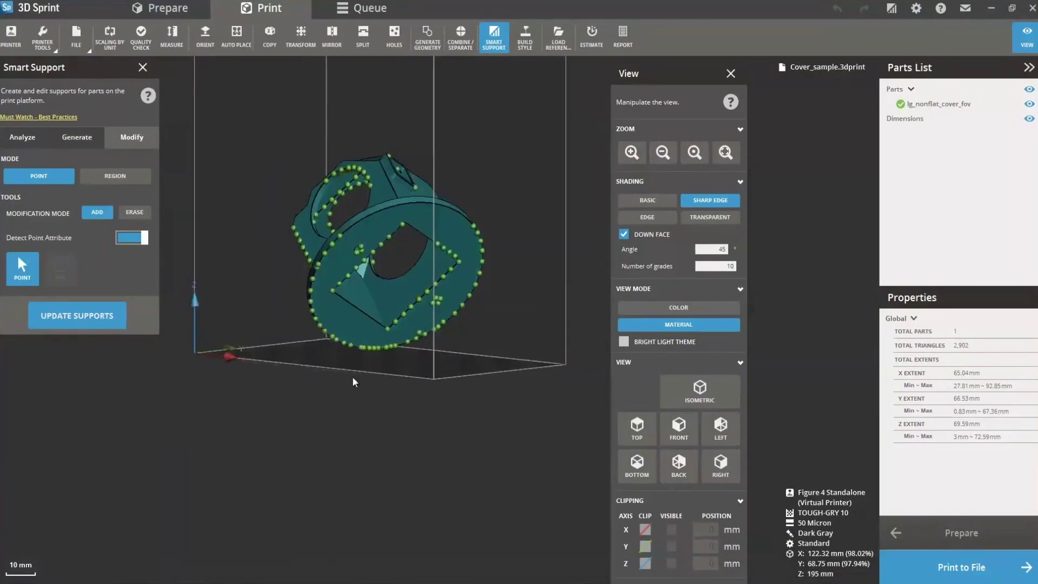
right_drag(352, 377, 556, 378)
right_drag(465, 387, 548, 377)
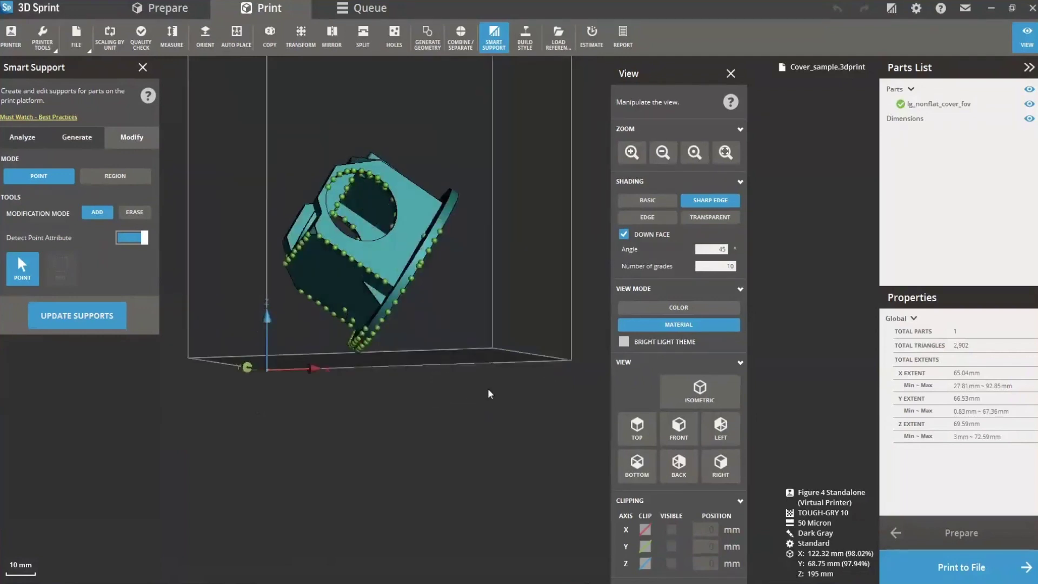
right_drag(487, 388, 256, 406)
right_drag(348, 394, 411, 443)
click(83, 138)
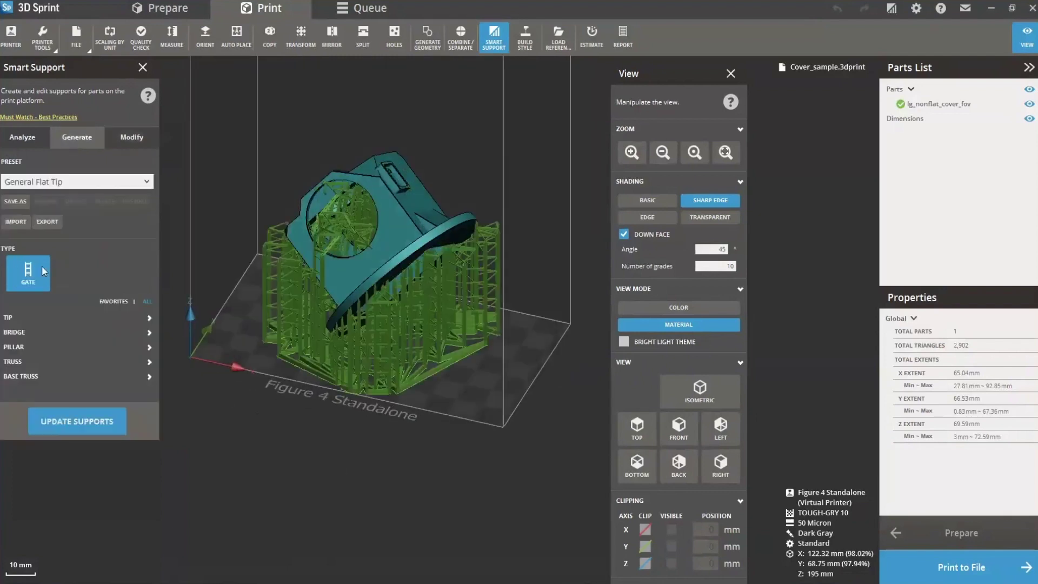
- Regenerate with the Fine Flat Tip preset and inspect its denser anchor points
click(114, 183)
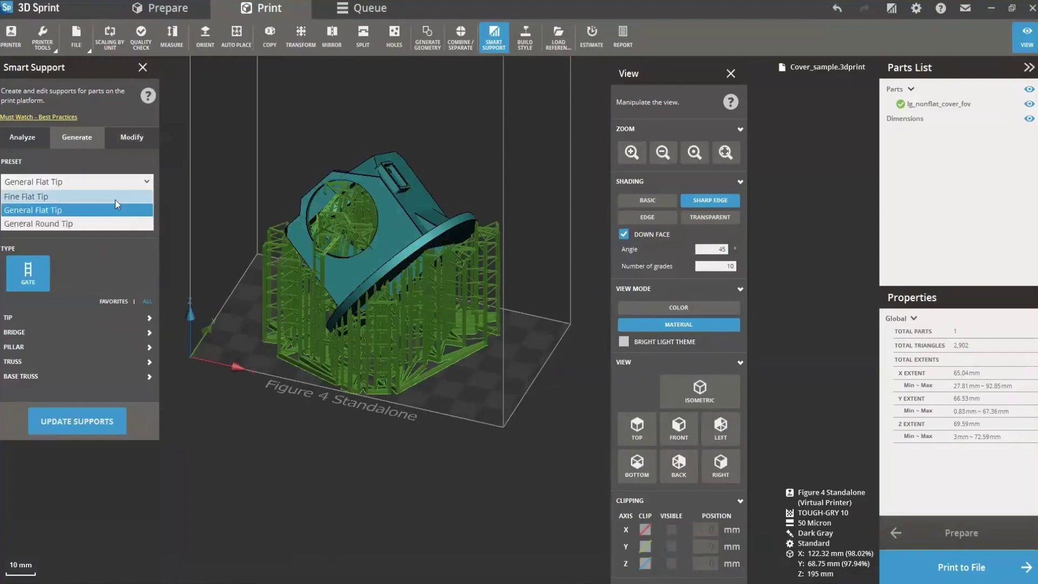
click(115, 199)
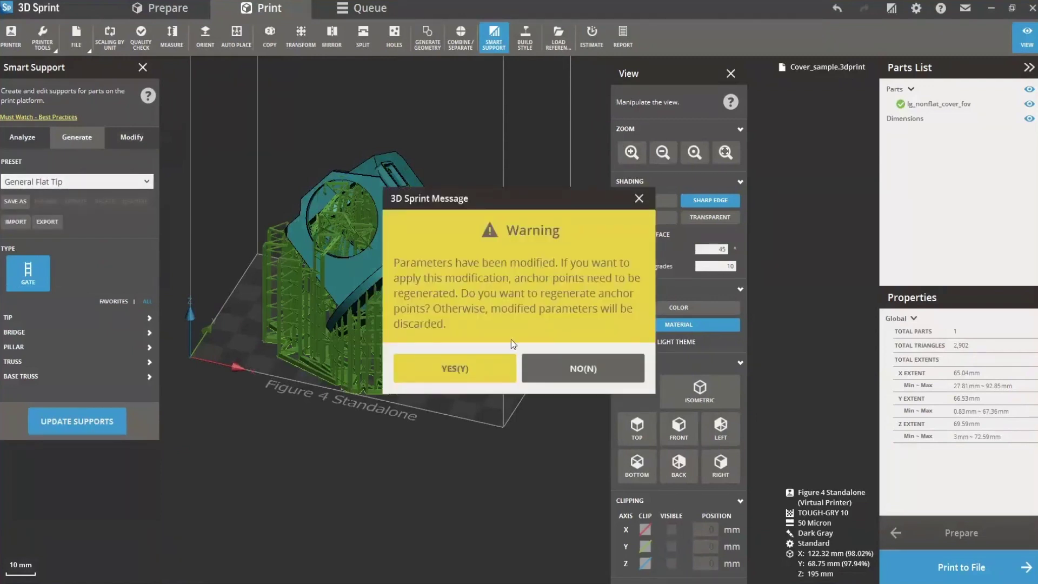
click(469, 368)
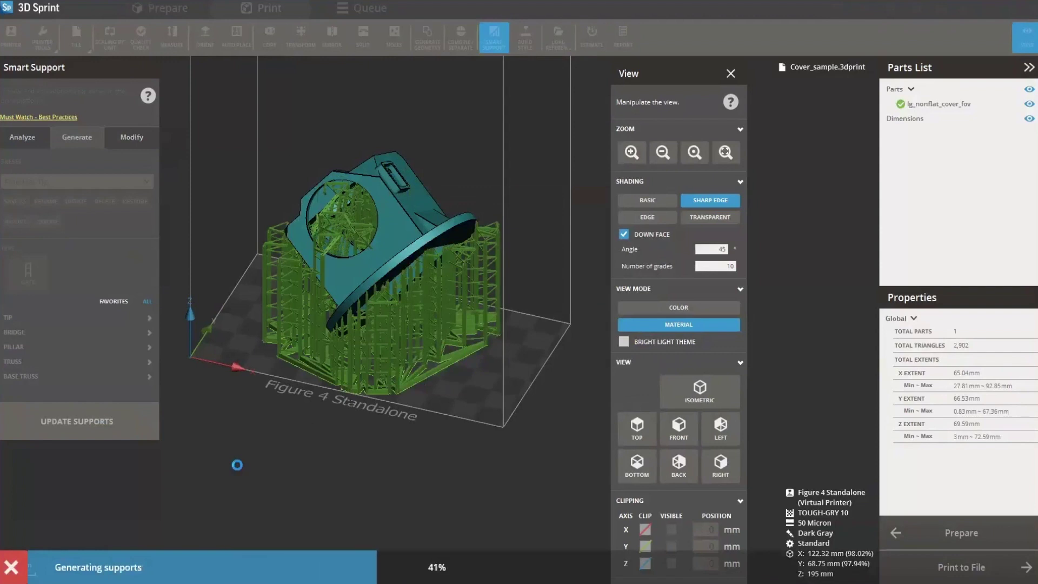
right_drag(280, 406, 302, 305)
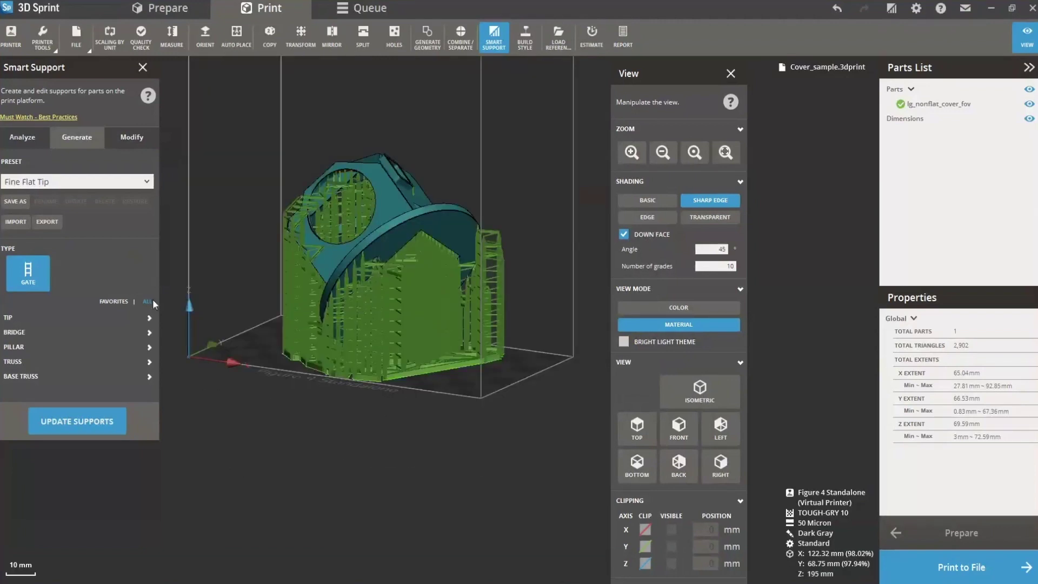
click(131, 137)
right_drag(354, 454, 215, 362)
right_drag(256, 255, 586, 96)
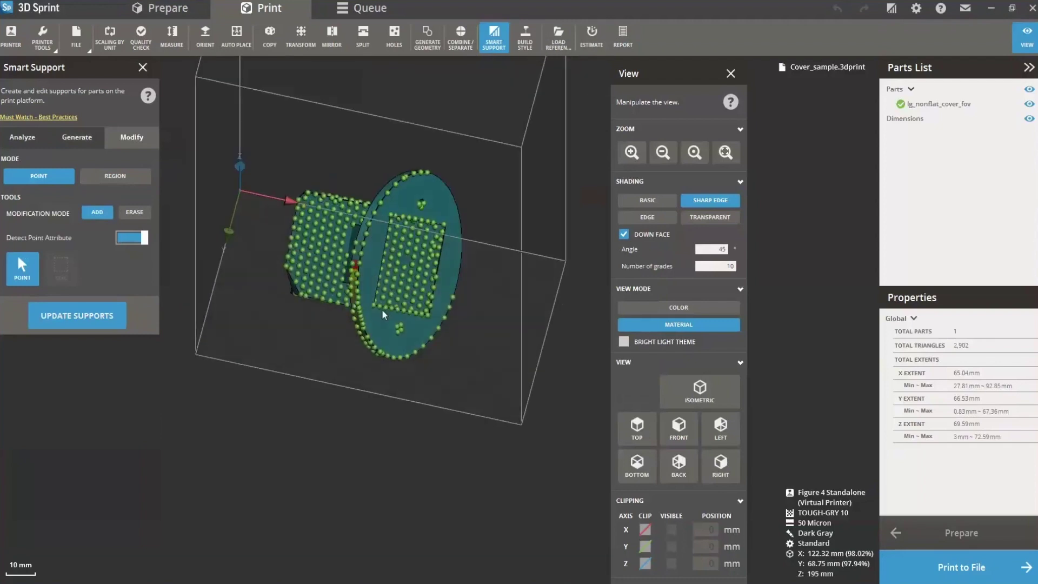
right_drag(401, 231, 484, 308)
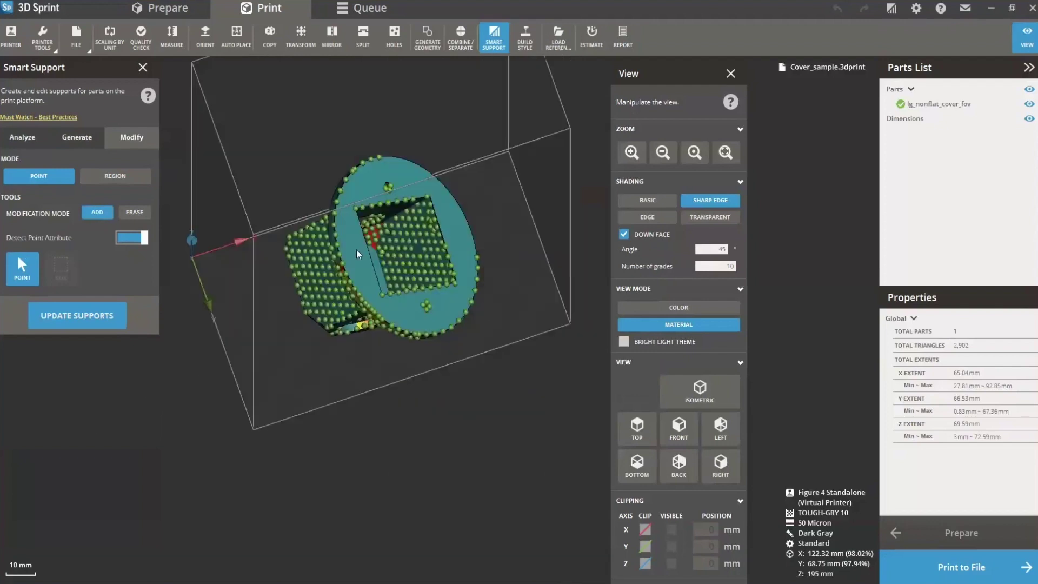
right_drag(323, 306, 471, 499)
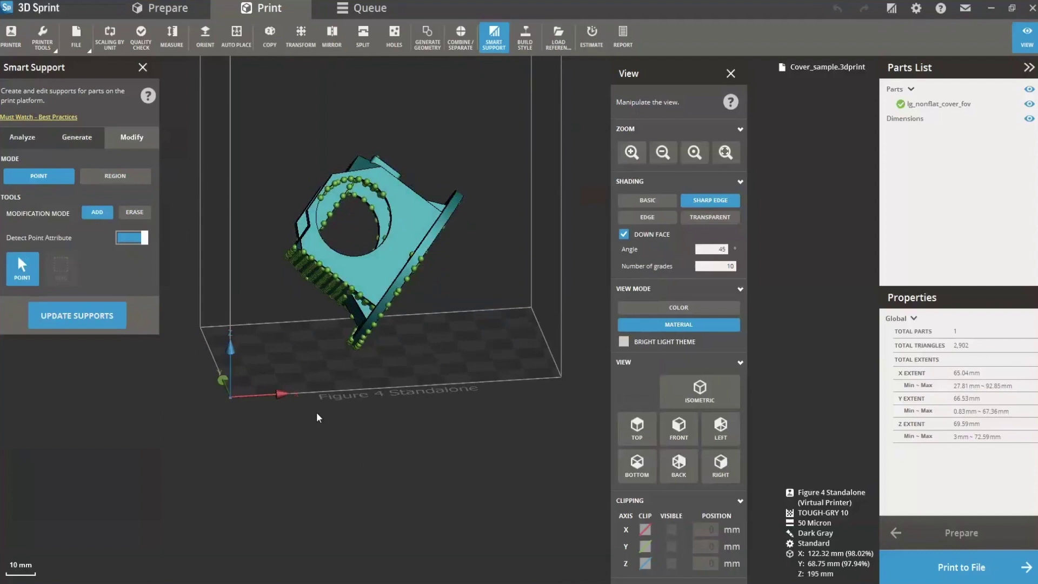
- Switch the preset back to General Flat Tip and confirm regenerating the anchor points
click(87, 132)
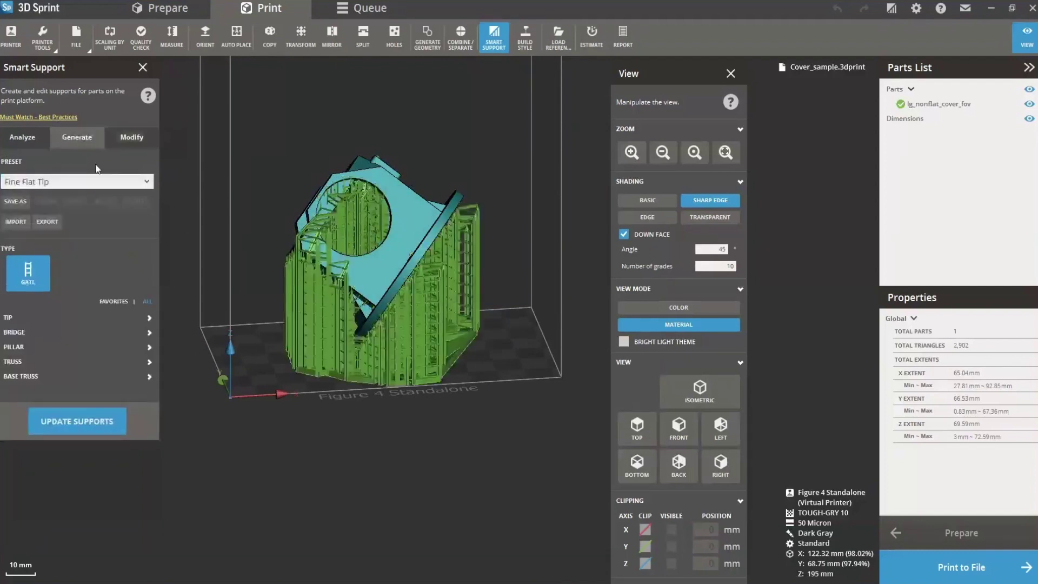
click(133, 184)
click(129, 208)
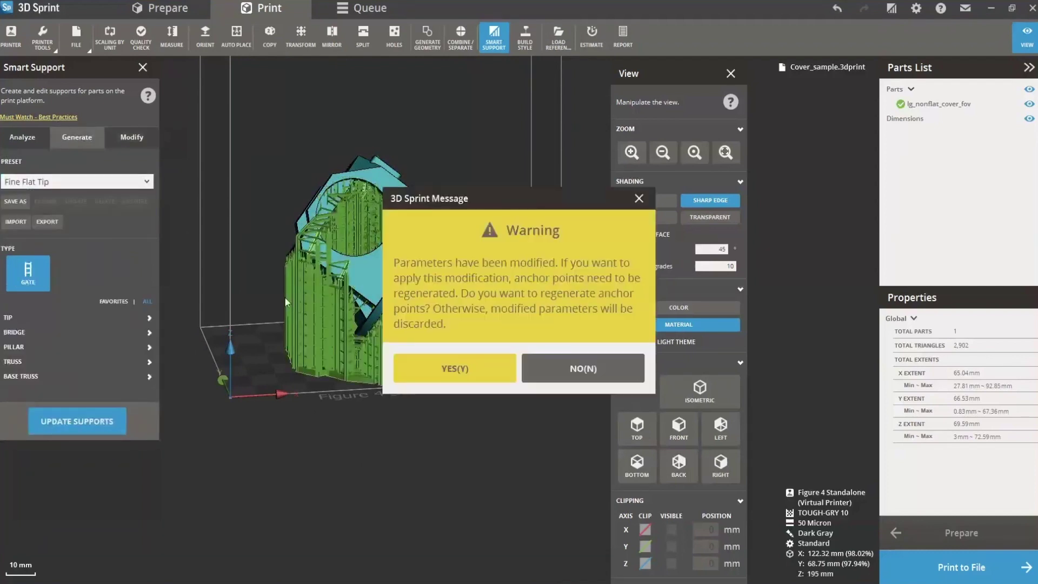
click(452, 370)
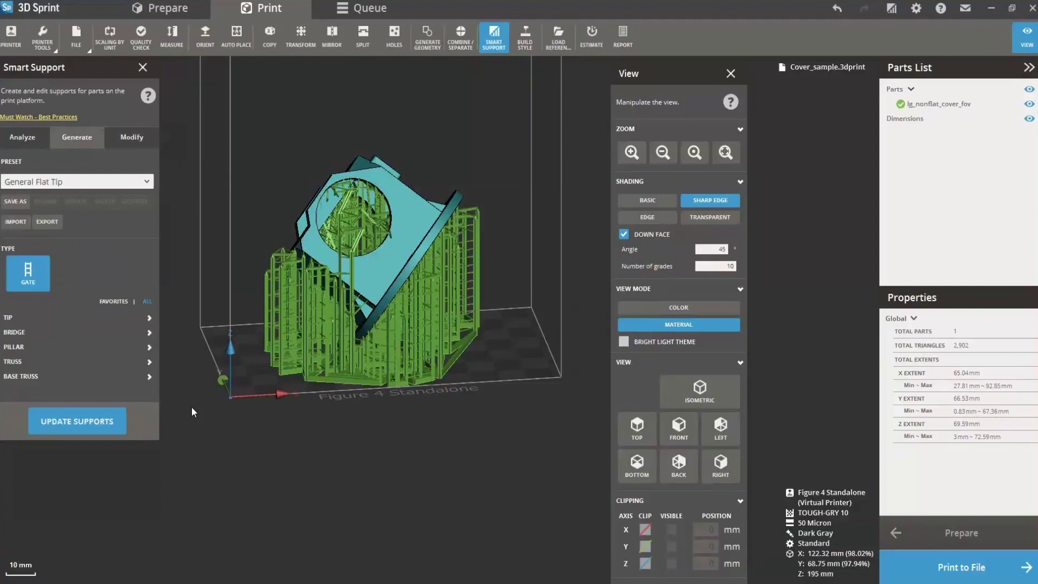
click(132, 138)
right_drag(301, 444, 244, 357)
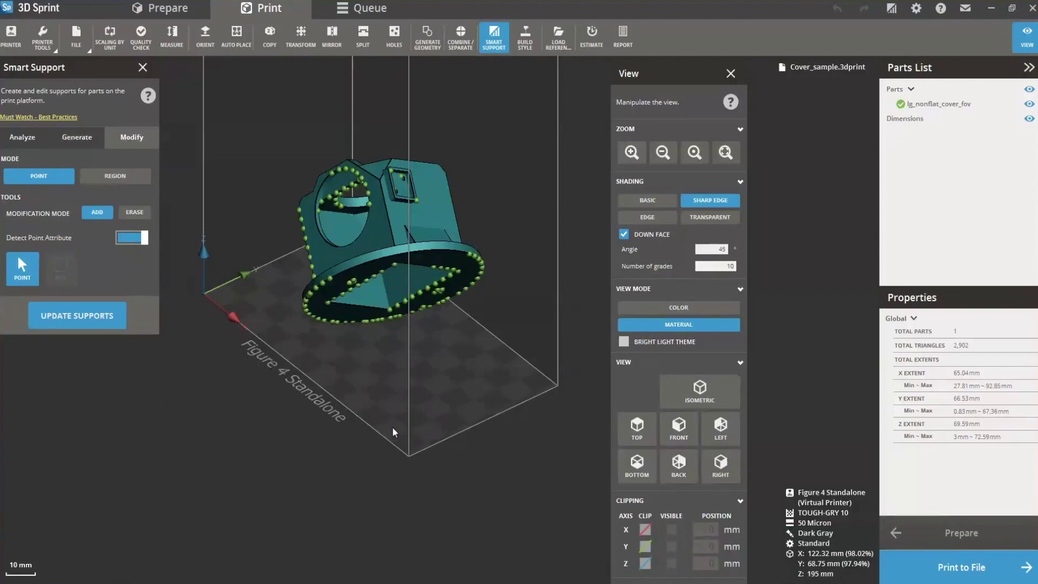
right_drag(375, 411, 533, 356)
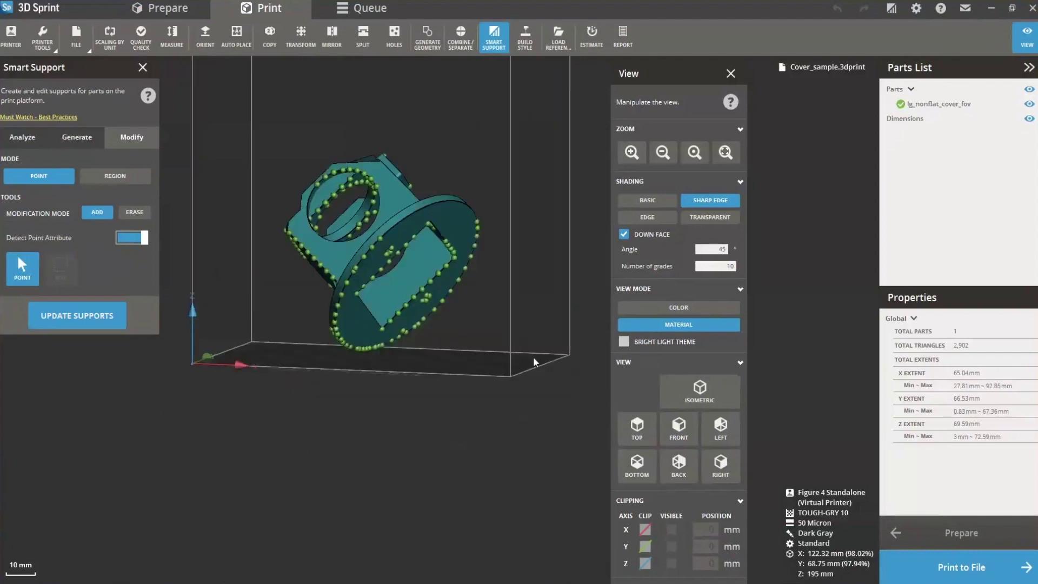
right_drag(287, 285, 181, 343)
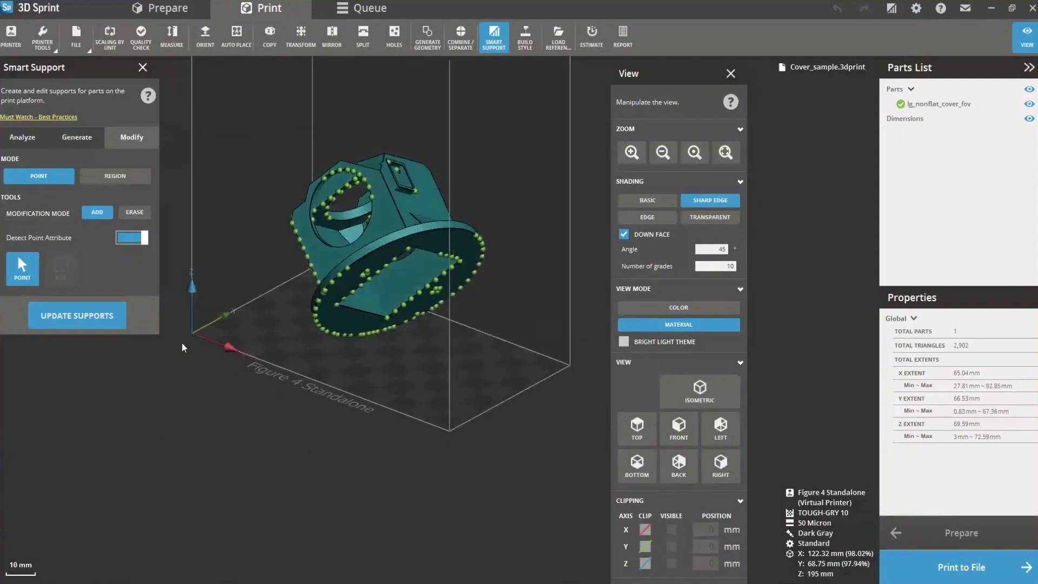
scroll(427, 330, up, 3)
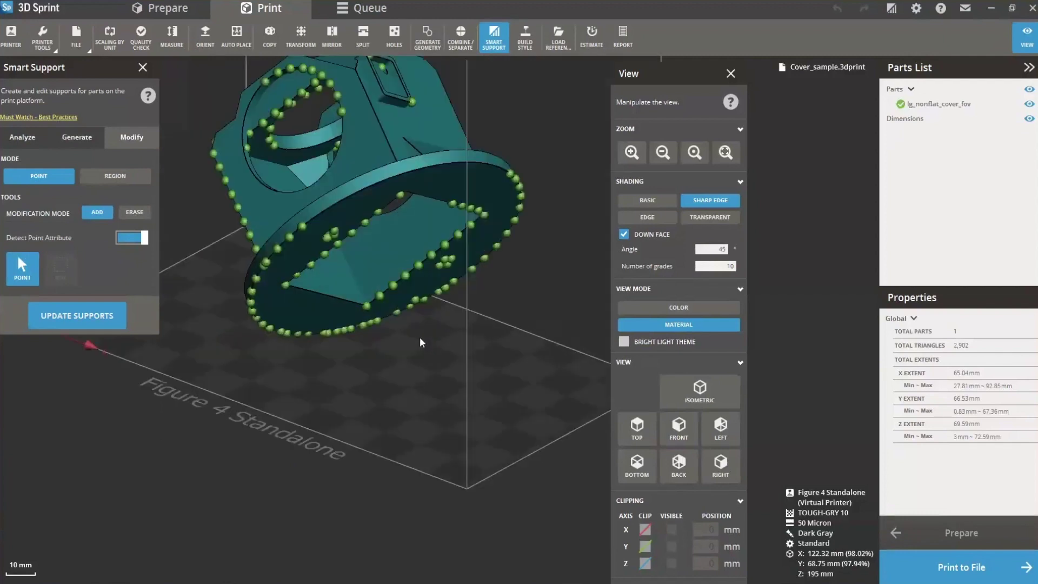
right_drag(354, 310, 361, 199)
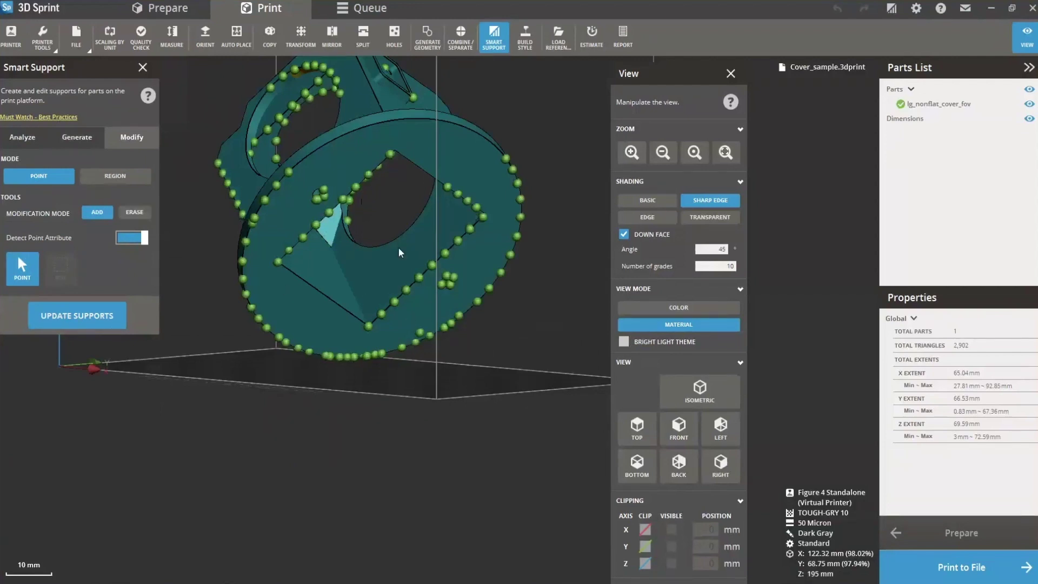
scroll(395, 250, up, 3)
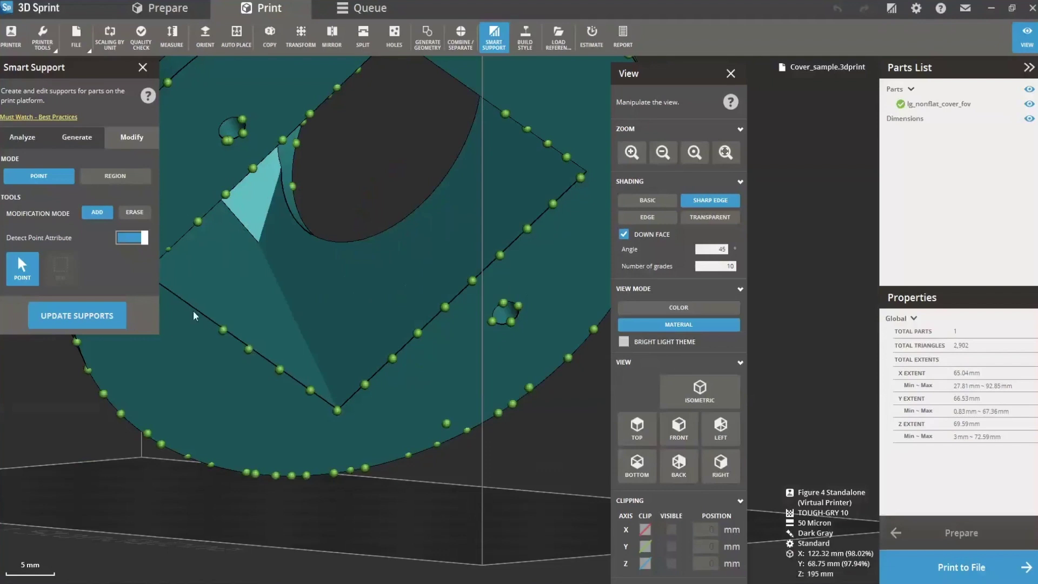
middle_drag(239, 277, 264, 297)
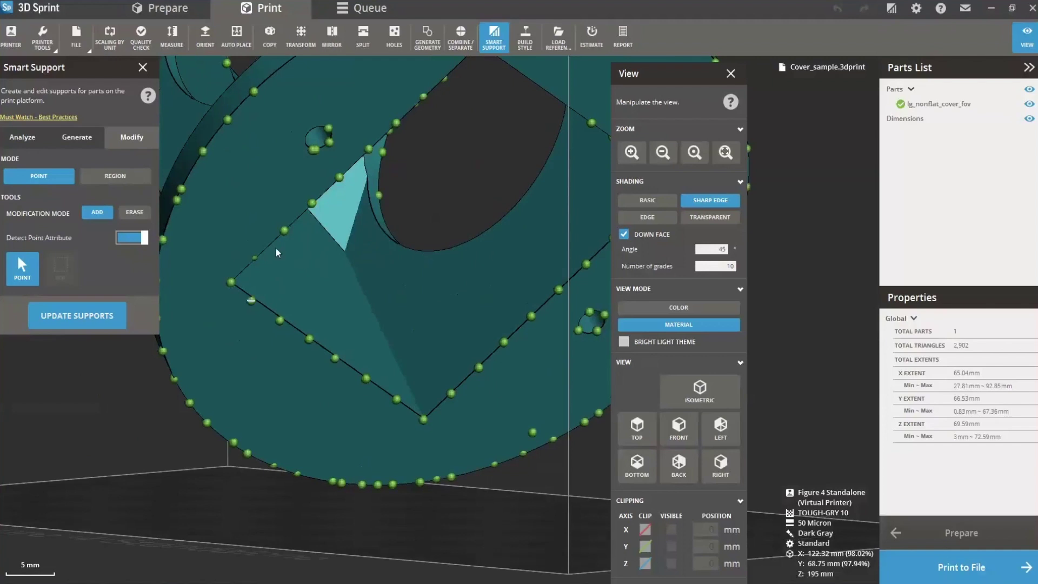
middle_drag(452, 252, 269, 355)
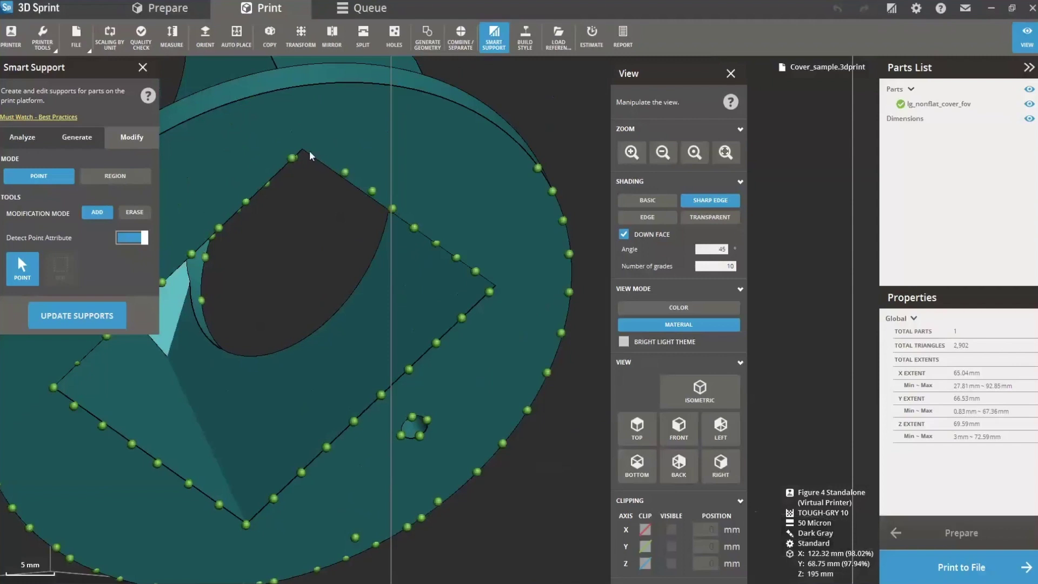
scroll(381, 319, down, 2)
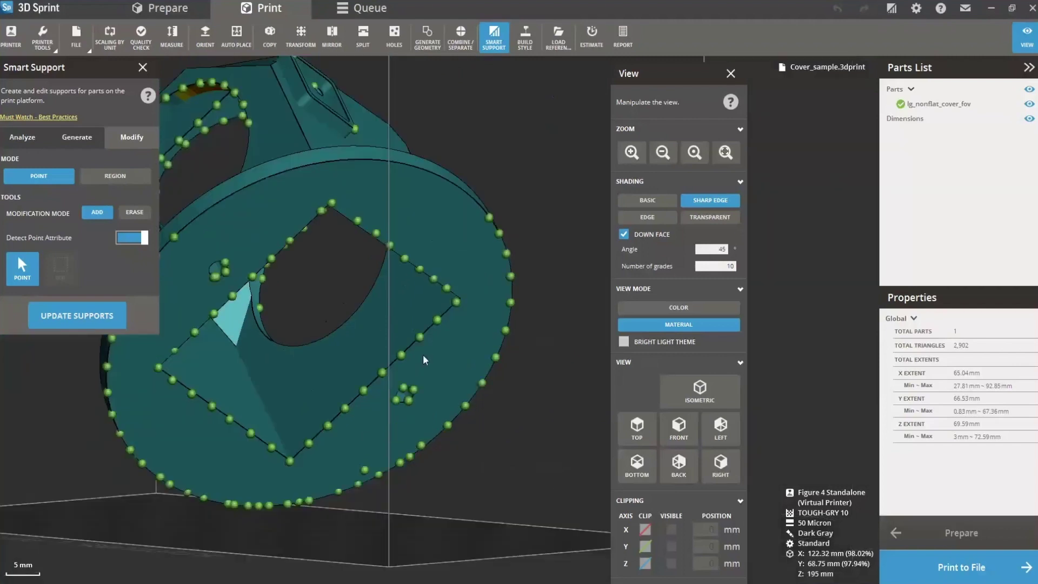
right_drag(336, 328, 394, 333)
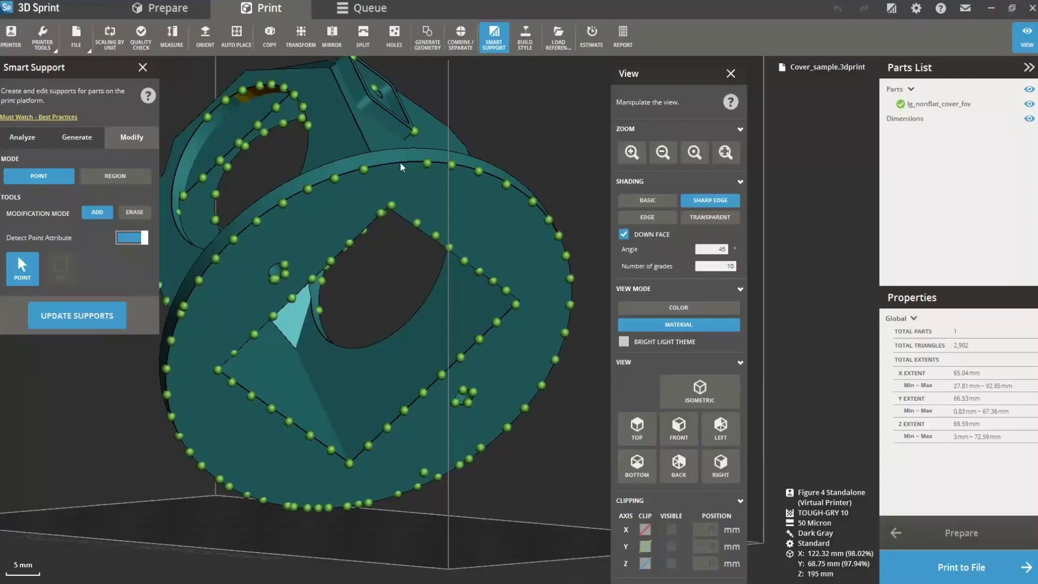
right_drag(484, 425, 543, 543)
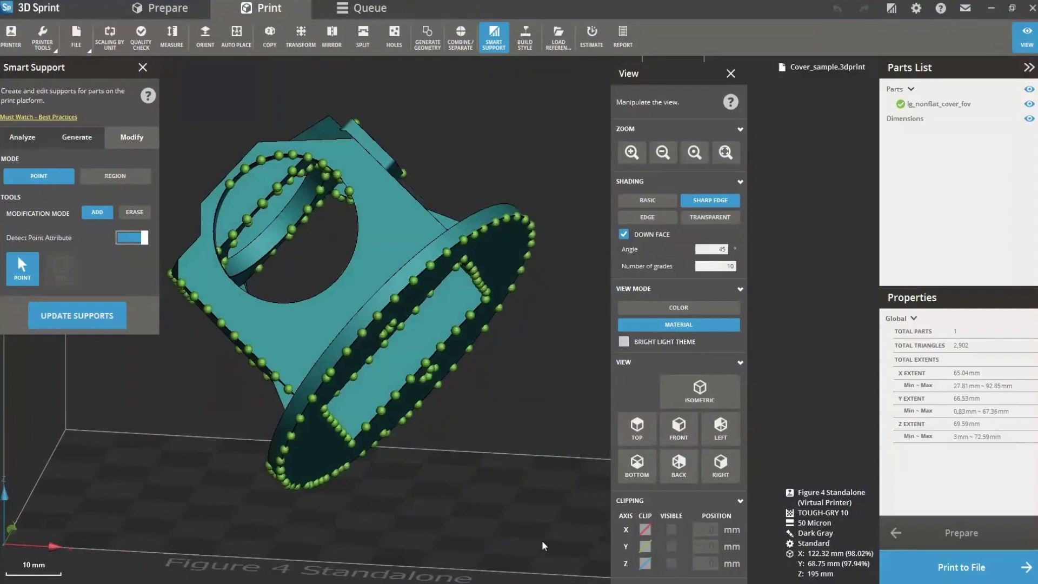
right_drag(429, 423, 206, 320)
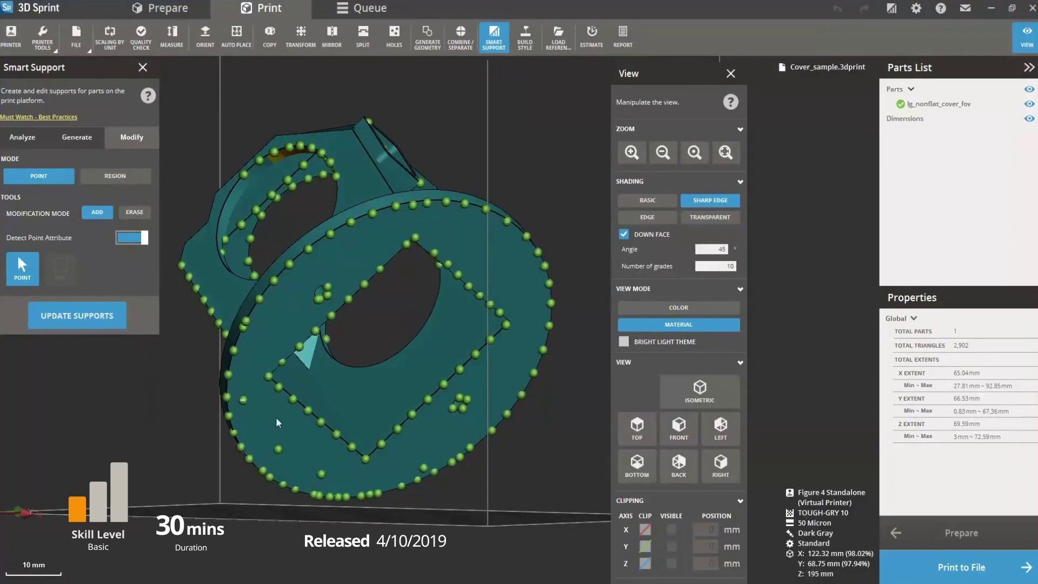
- Add four support points on the flange face
click(320, 445)
click(508, 377)
click(477, 372)
click(451, 429)
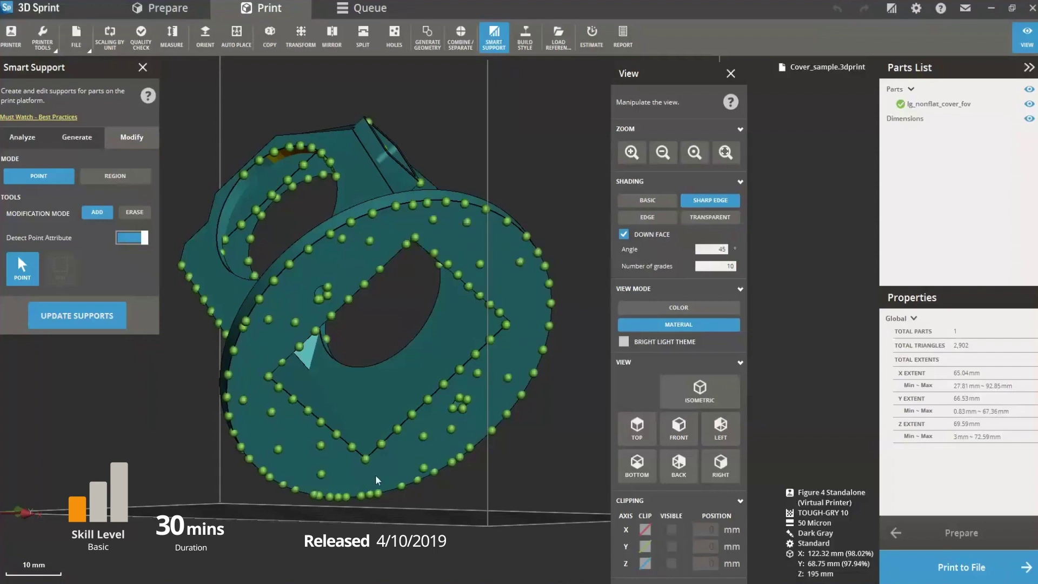
right_drag(525, 341, 307, 316)
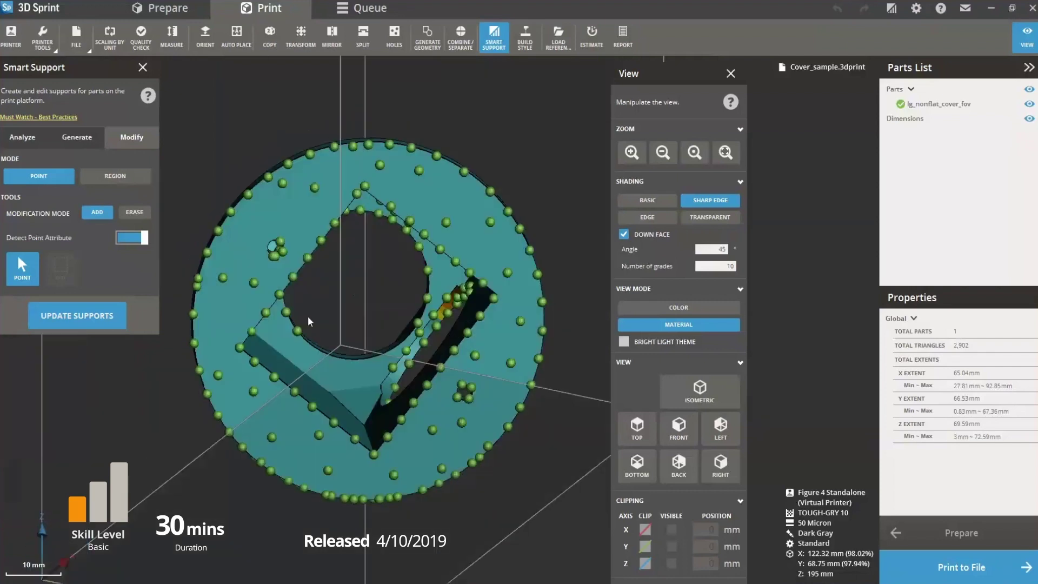
right_drag(479, 253, 420, 401)
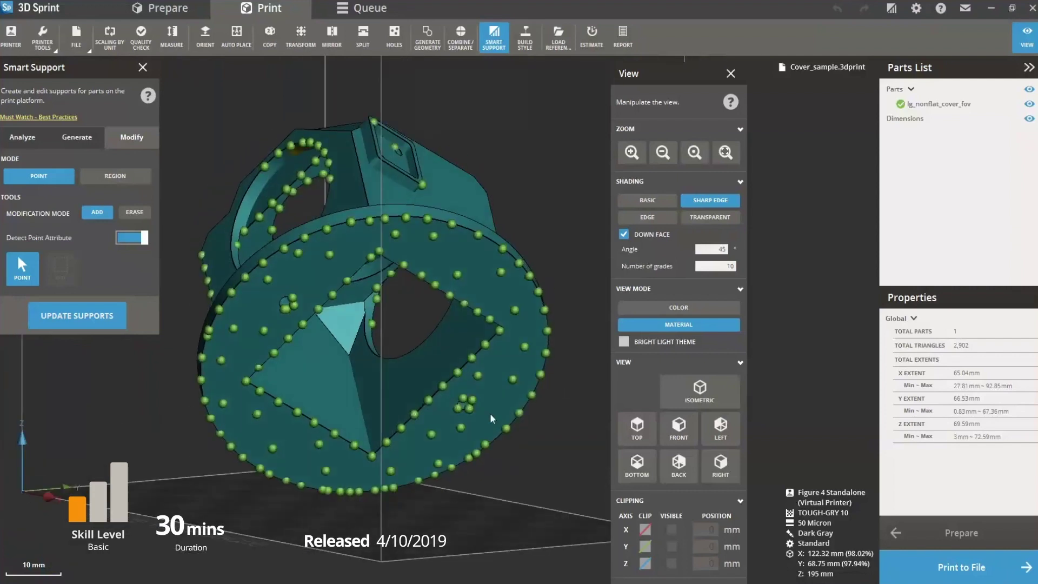
scroll(463, 417, up, 5)
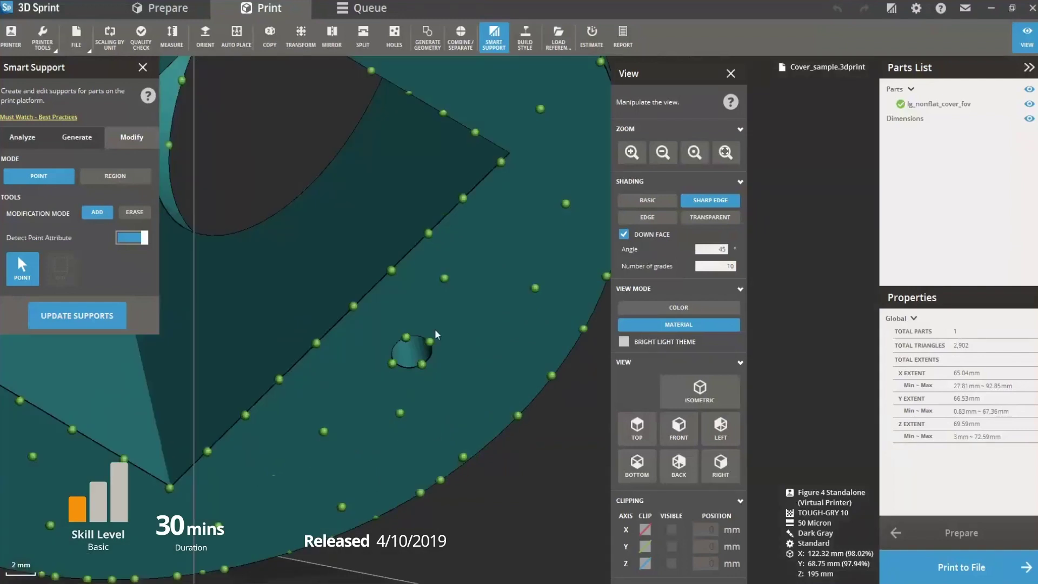
scroll(435, 329, down, 3)
right_drag(352, 391, 386, 410)
scroll(386, 411, down, 2)
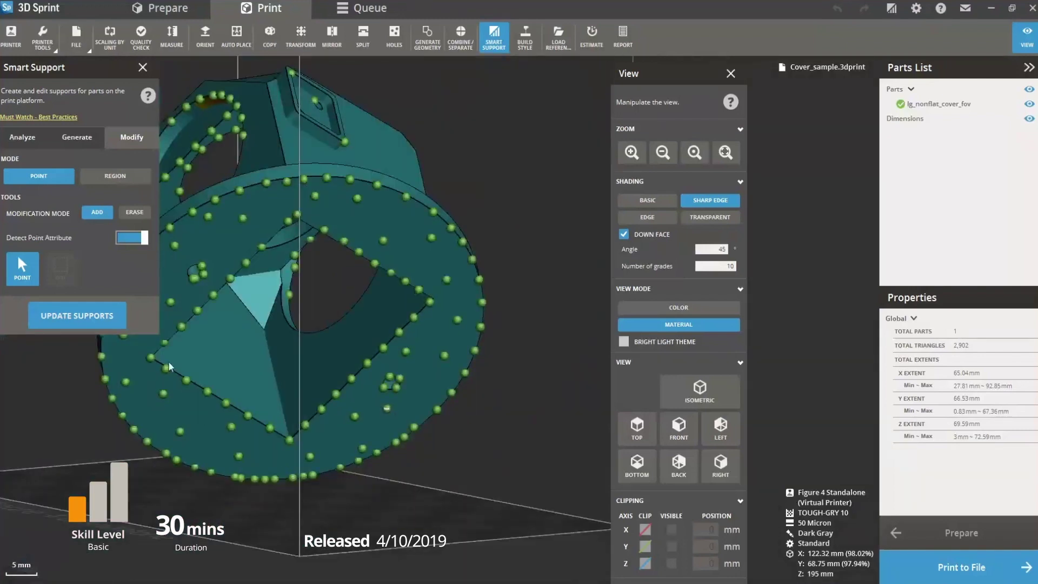
middle_drag(171, 358, 251, 358)
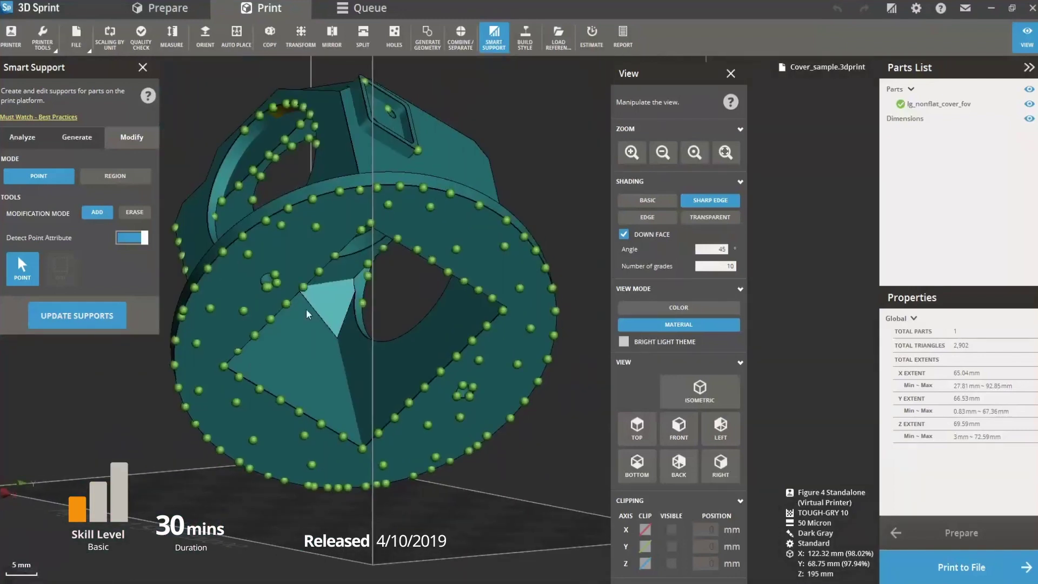
- Zoom into the small hole and erase the stray support point beside it
scroll(422, 400, up, 3)
scroll(506, 407, up, 5)
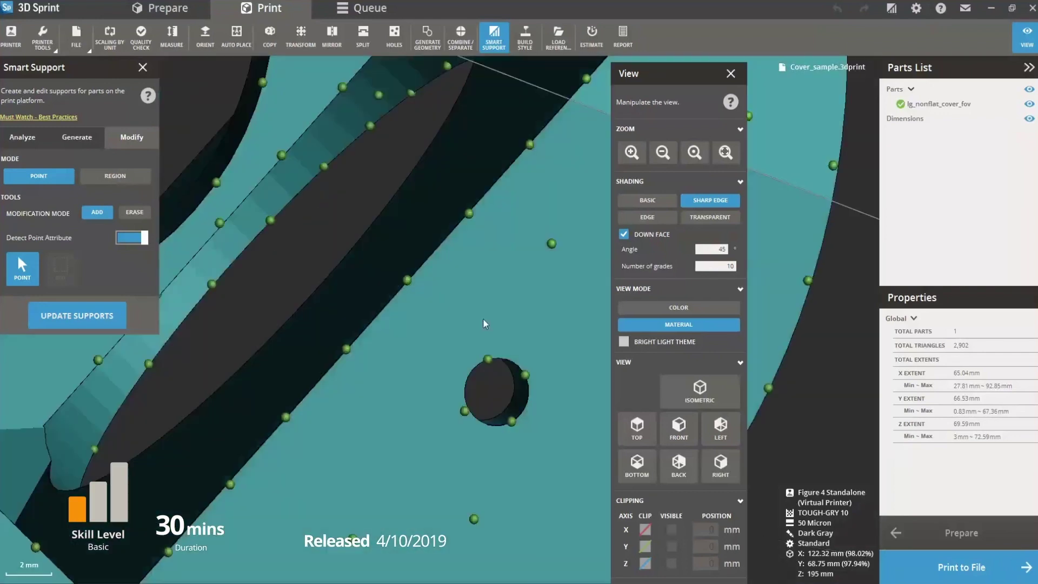
right_drag(482, 318, 485, 413)
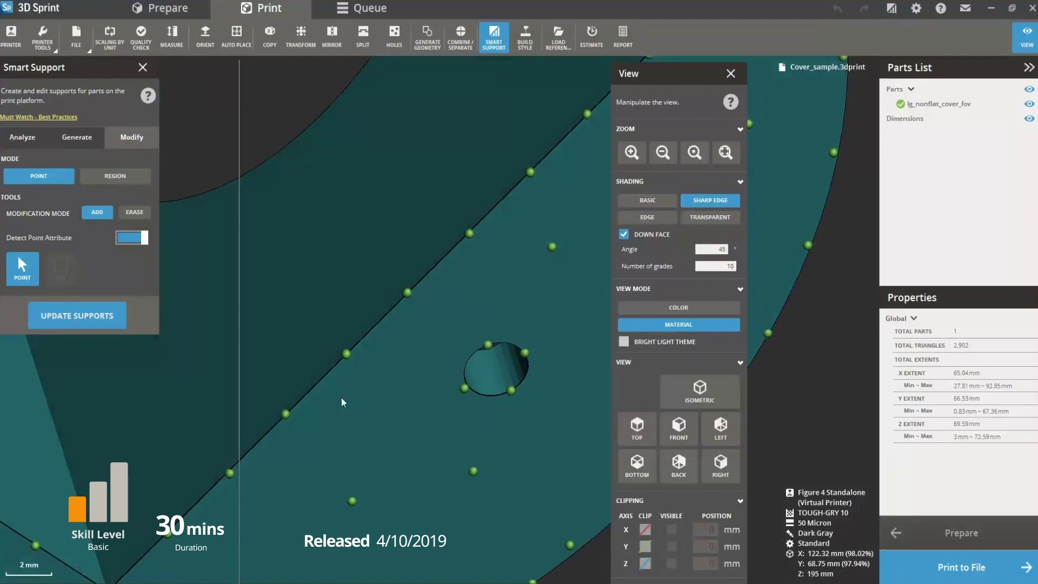
right_drag(222, 356, 466, 338)
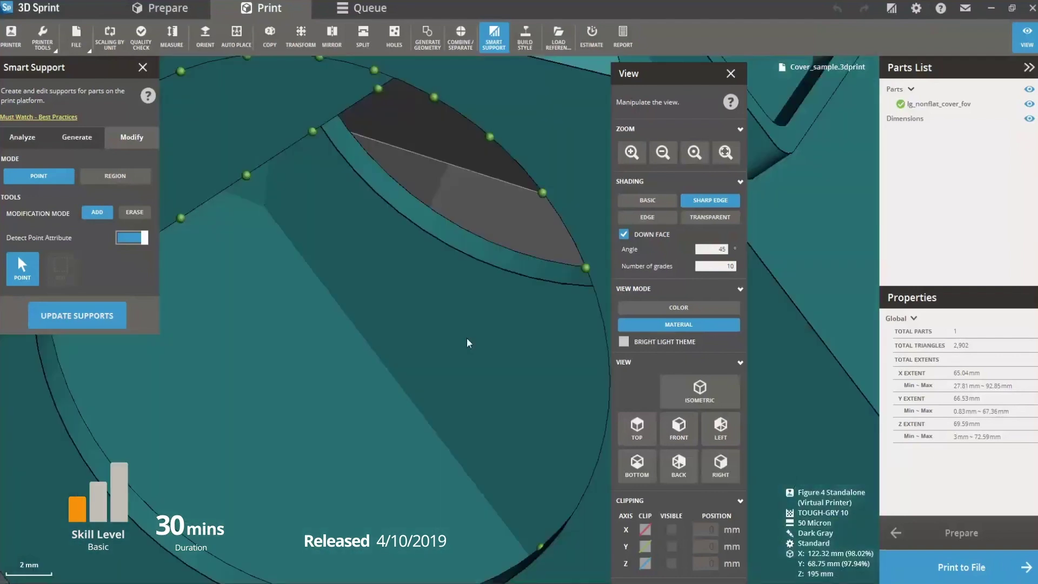
scroll(419, 416, down, 5)
scroll(330, 364, up, 8)
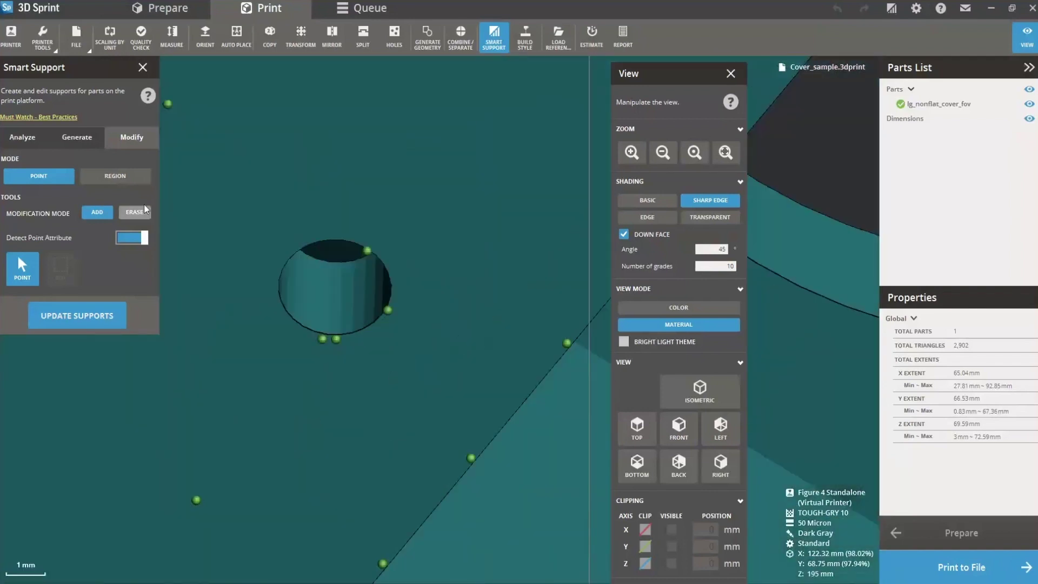
click(144, 211)
click(97, 212)
- Place and slide support points onto the small hole's left, top and right rim
click(274, 276)
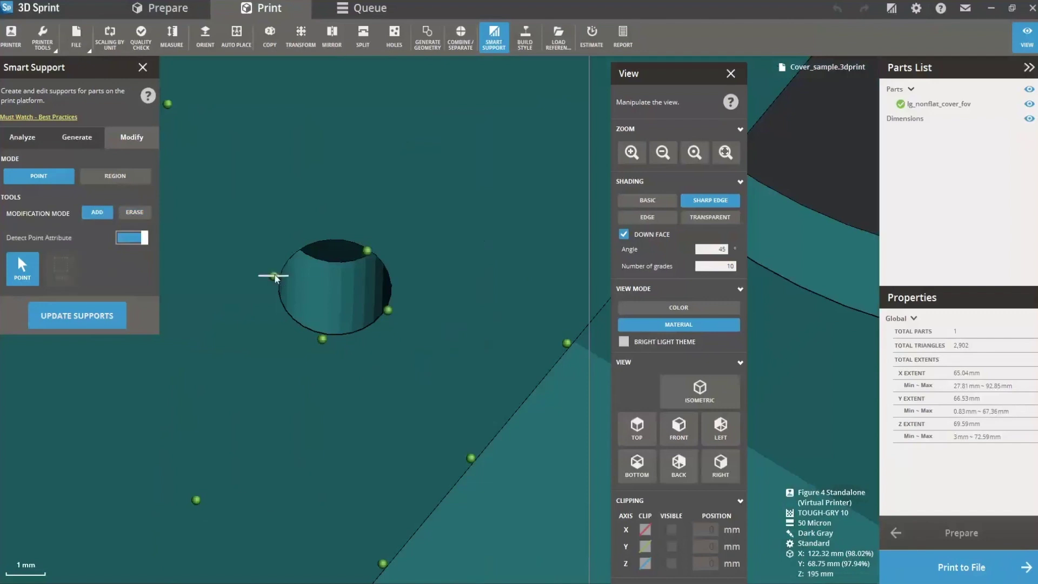
click(287, 331)
drag(272, 282, 271, 279)
drag(367, 250, 340, 235)
mouse_move(389, 309)
mouse_down()
mouse_move(398, 313)
mouse_move(383, 306)
mouse_up()
right_drag(354, 369, 395, 366)
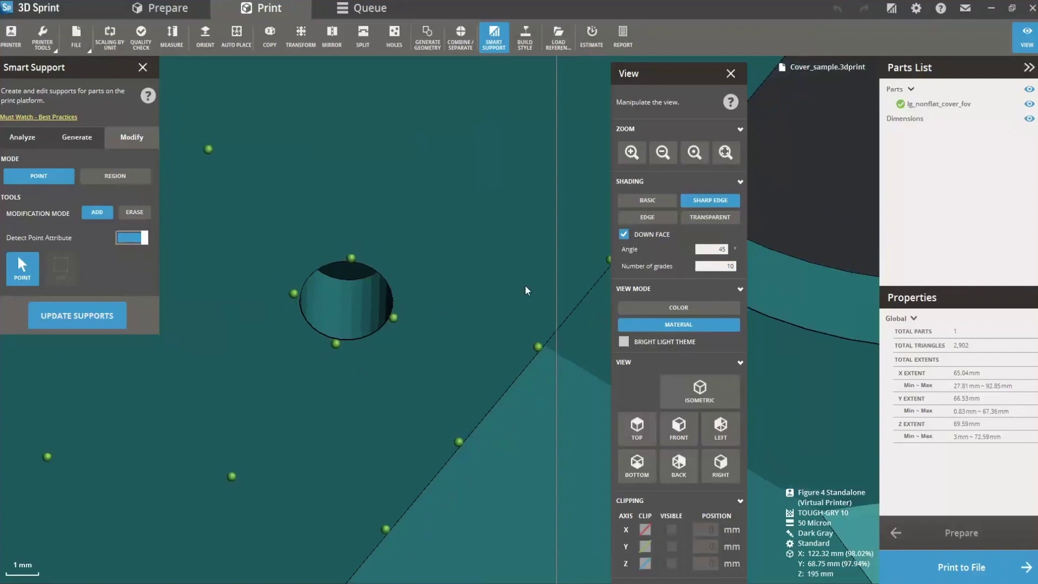
scroll(526, 289, down, 2)
scroll(528, 295, down, 3)
right_drag(500, 288, 306, 319)
right_drag(449, 245, 348, 252)
right_drag(307, 206, 469, 344)
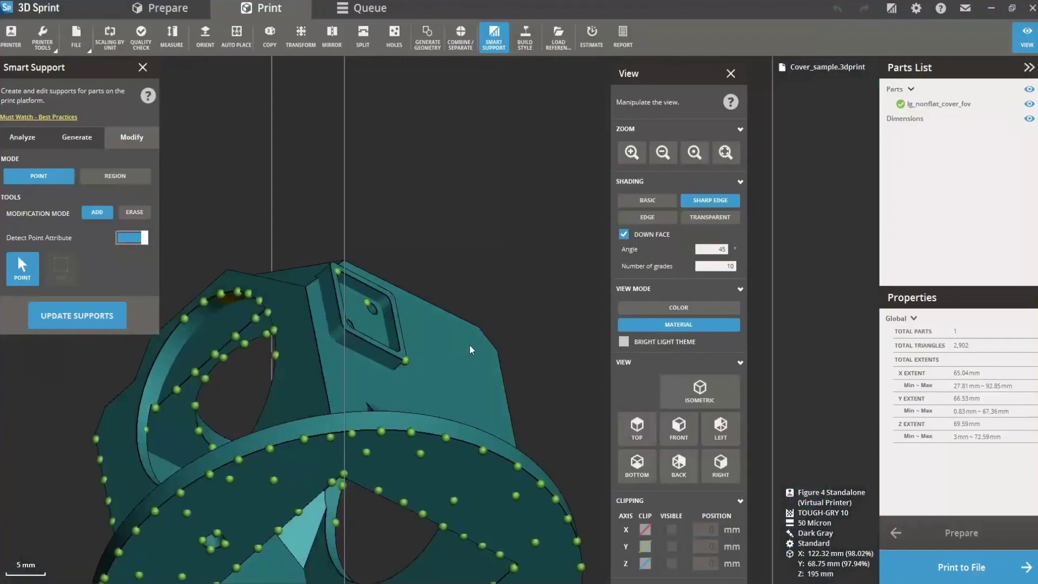
right_drag(418, 338, 211, 301)
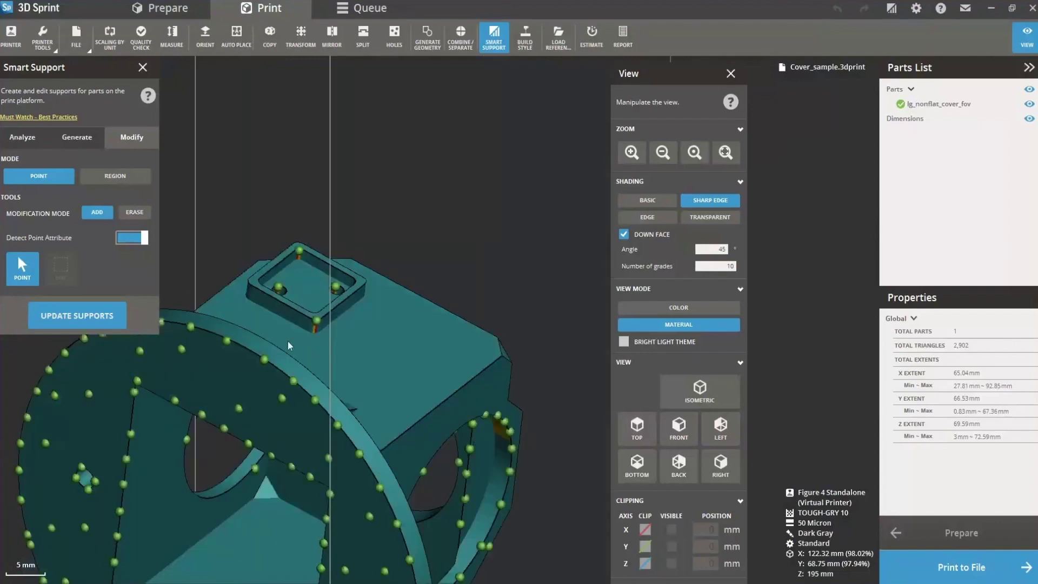
mouse_move(326, 327)
right_down()
mouse_move(309, 396)
mouse_move(303, 386)
right_up()
click(134, 211)
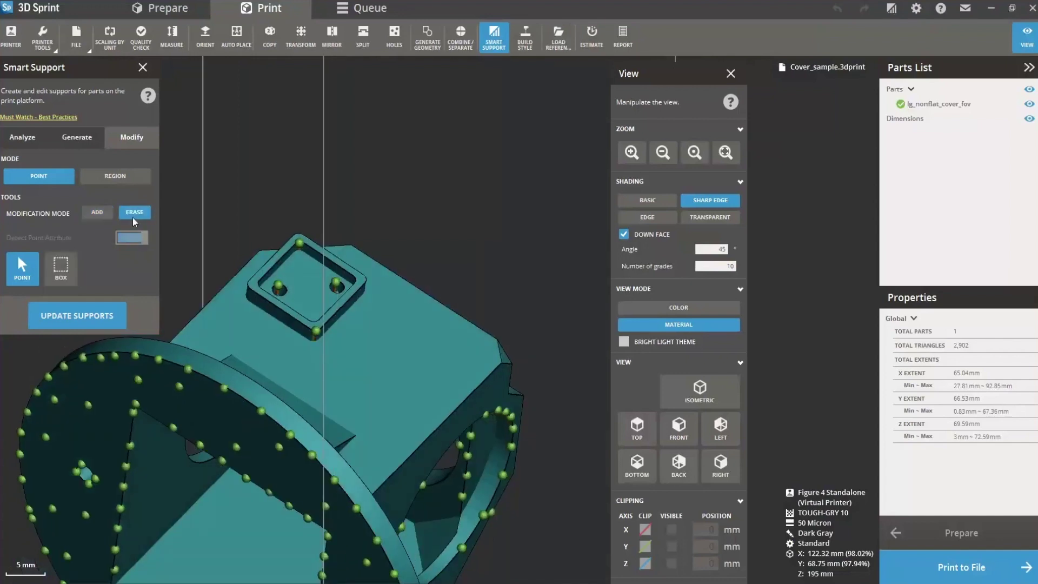
click(278, 286)
click(336, 286)
right_drag(336, 285, 273, 357)
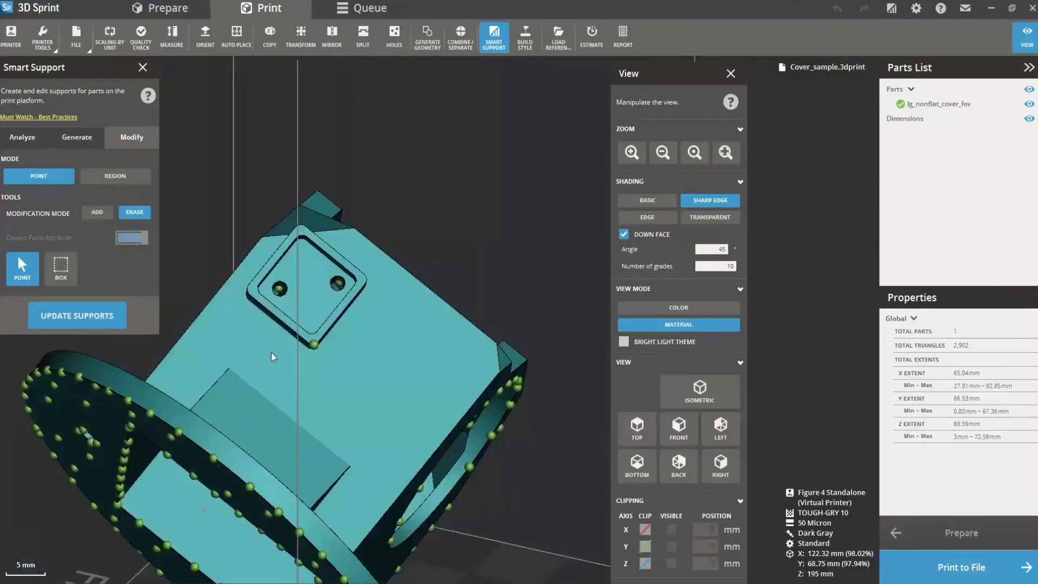
click(279, 289)
right_drag(362, 445, 304, 255)
scroll(326, 418, up, 5)
scroll(328, 500, up, 5)
scroll(328, 500, down, 3)
scroll(278, 292, up, 3)
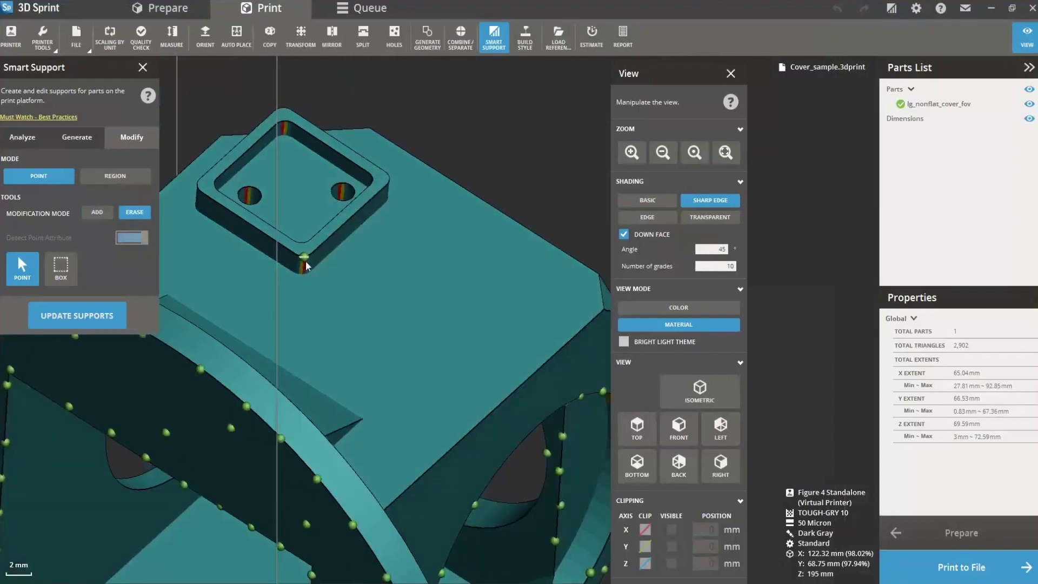
scroll(357, 337, down, 1)
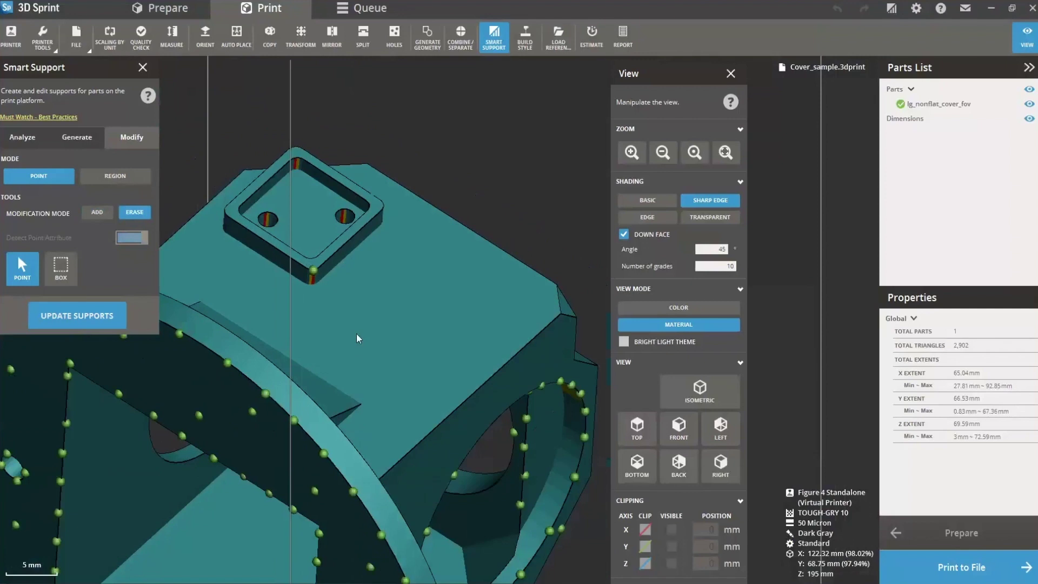
scroll(335, 331, up, 2)
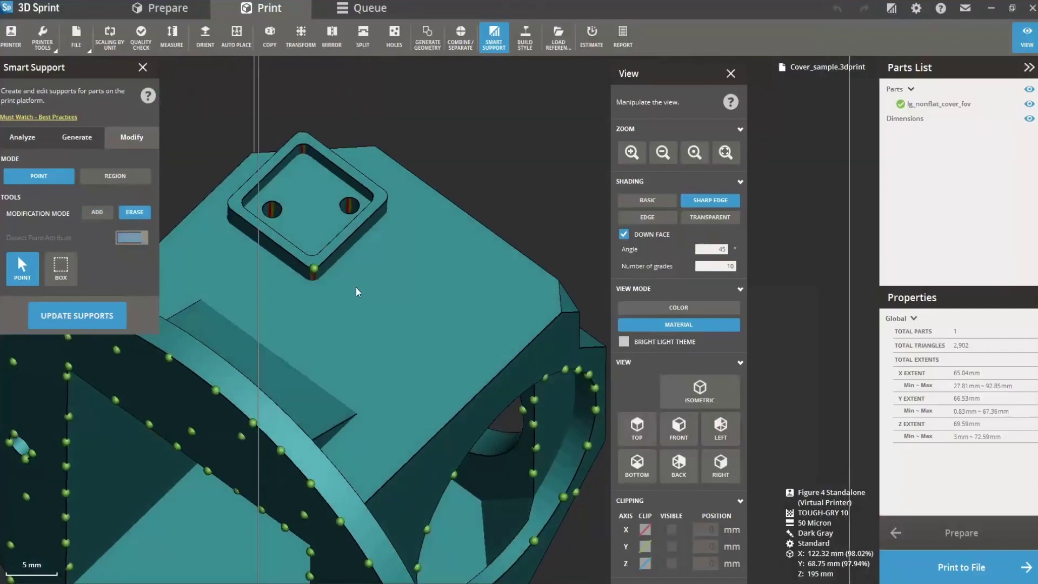
scroll(333, 272, up, 2)
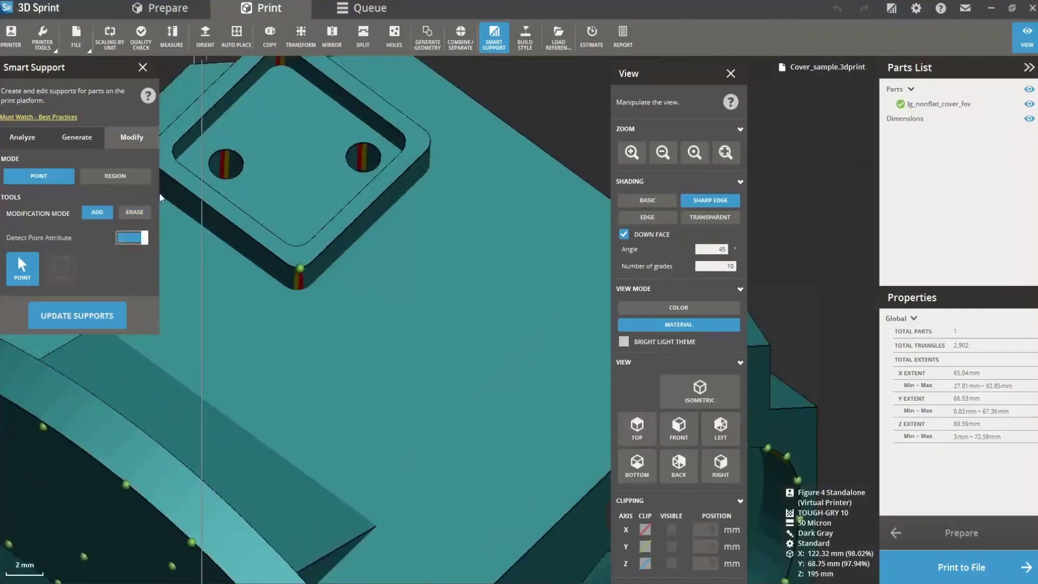
click(225, 150)
click(363, 148)
scroll(363, 150, down, 5)
right_drag(351, 324, 346, 440)
scroll(346, 441, up, 3)
scroll(346, 440, down, 3)
right_drag(378, 382, 329, 234)
scroll(377, 419, up, 3)
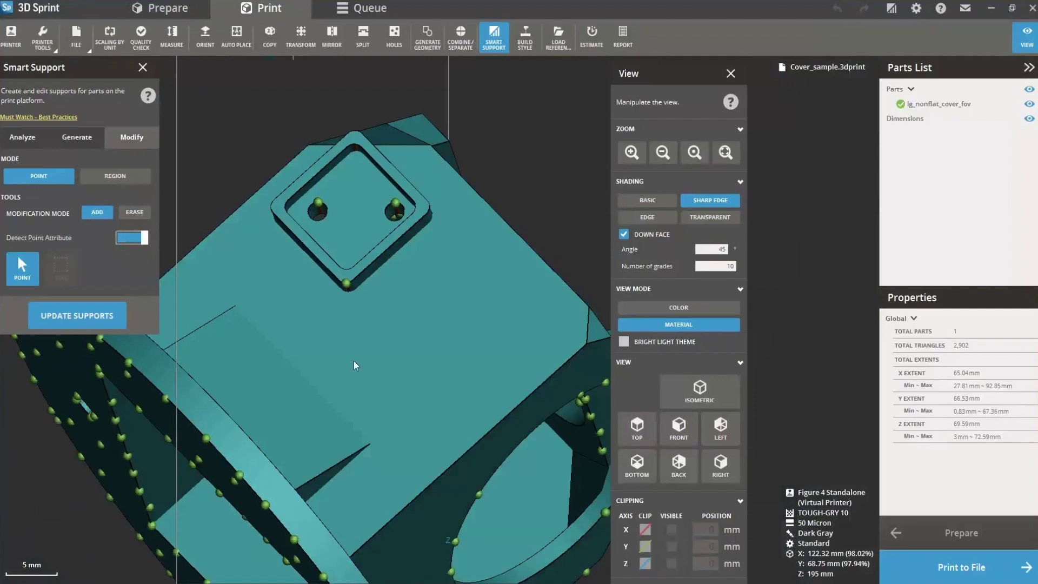
scroll(330, 427, down, 3)
right_drag(329, 426, 649, 454)
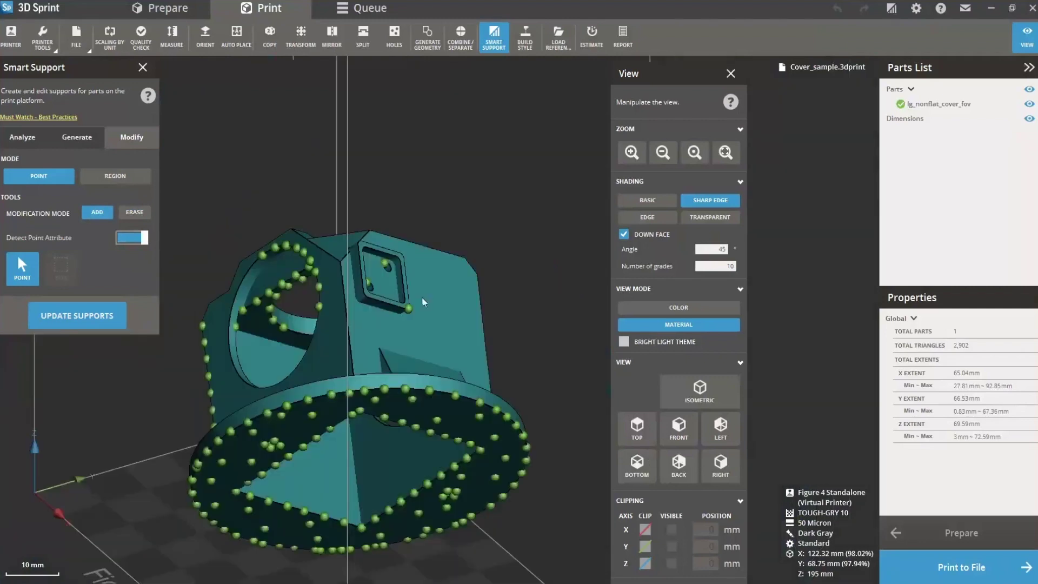
- Zoom in on the round opening's rim and add an anchor point on its shaded underside
right_drag(351, 354, 289, 328)
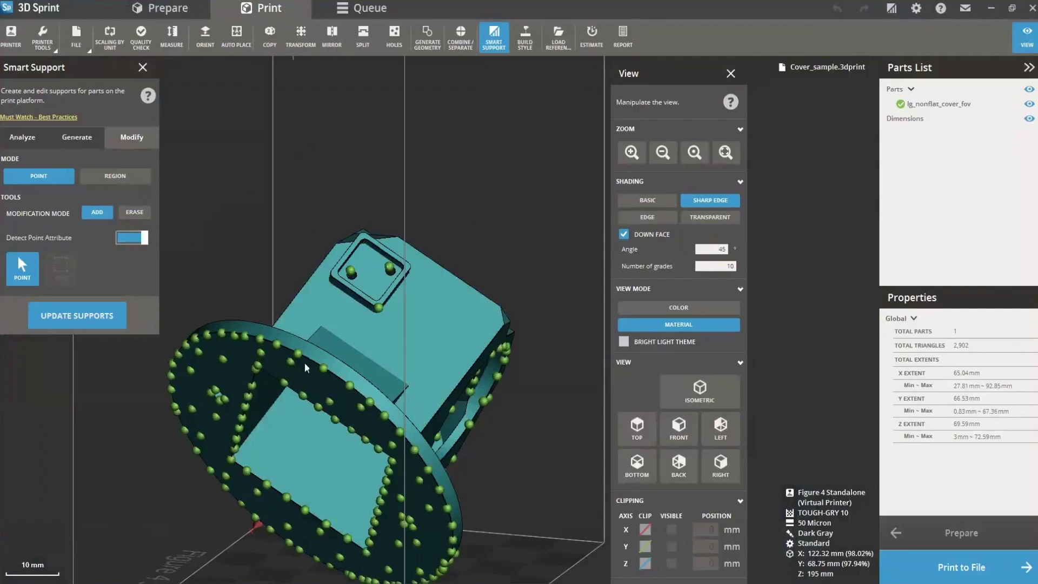
right_drag(305, 367, 366, 423)
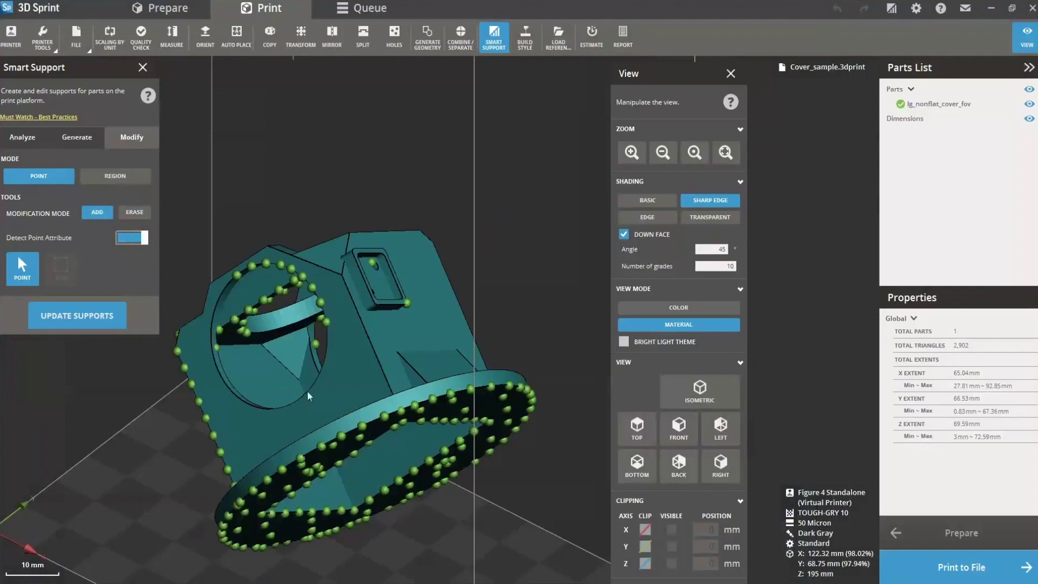
right_drag(308, 396, 394, 304)
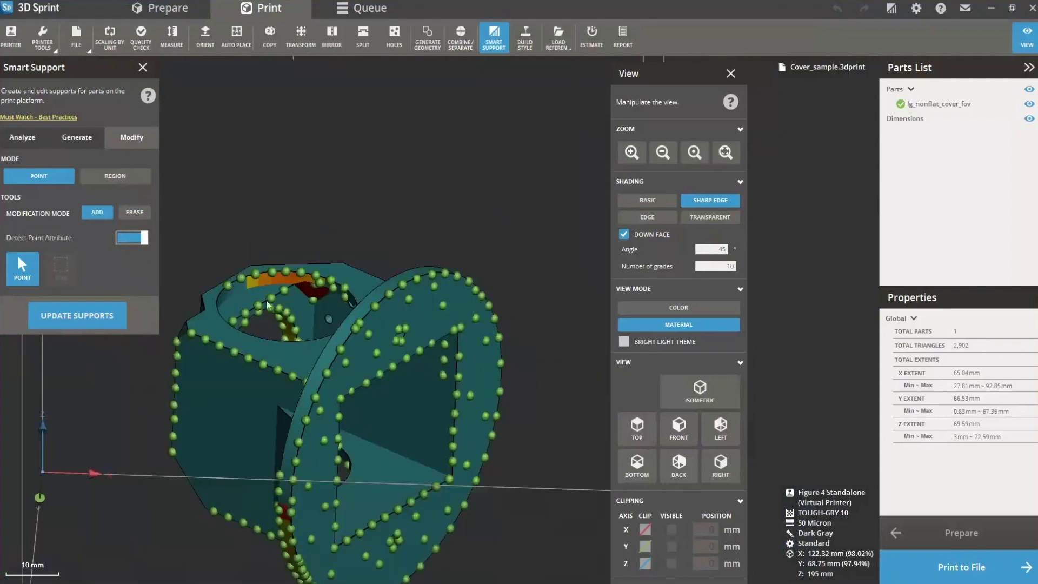
scroll(268, 306, up, 8)
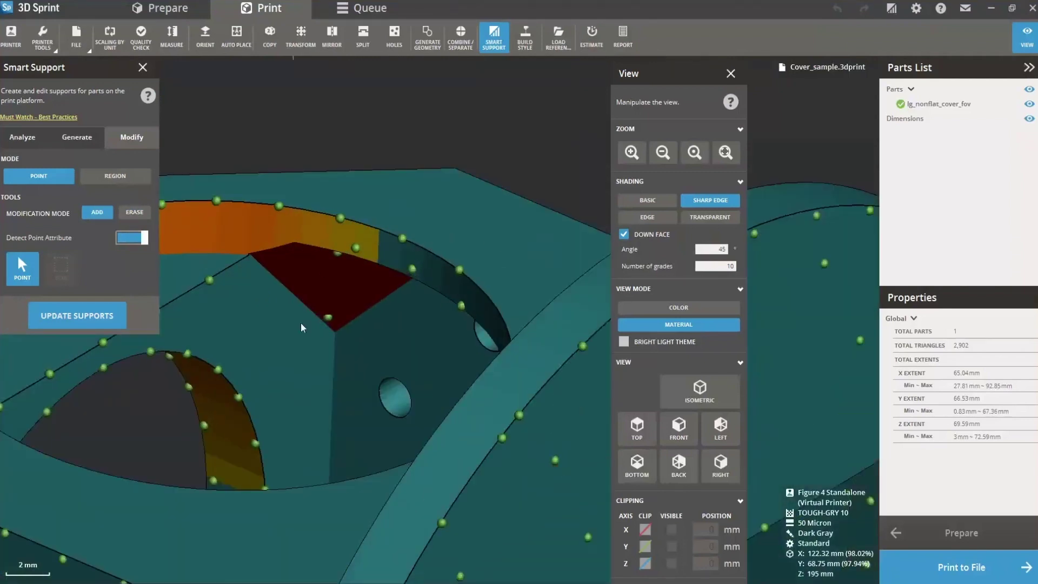
right_drag(301, 328, 423, 265)
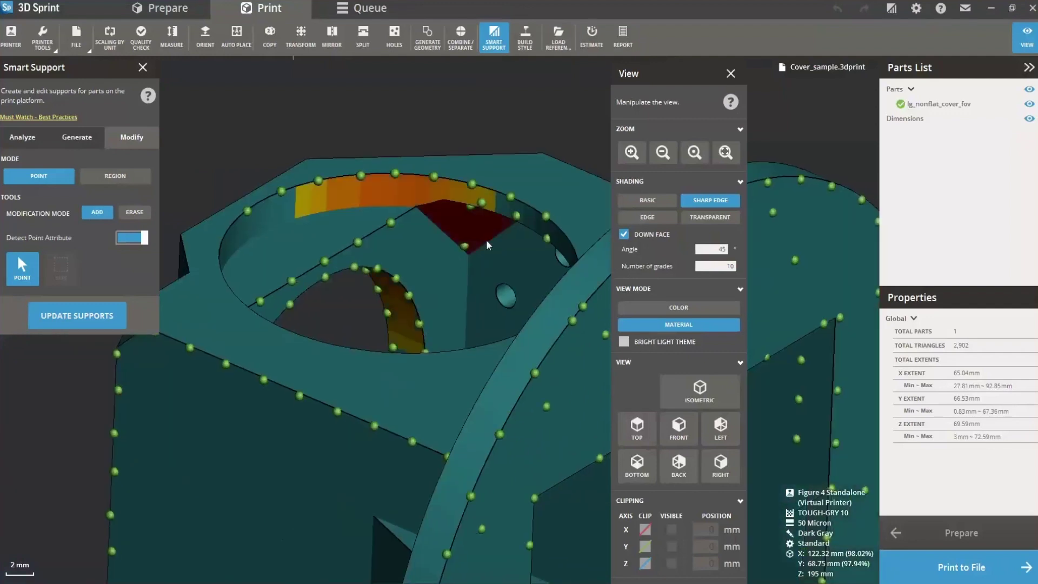
right_drag(486, 245, 496, 251)
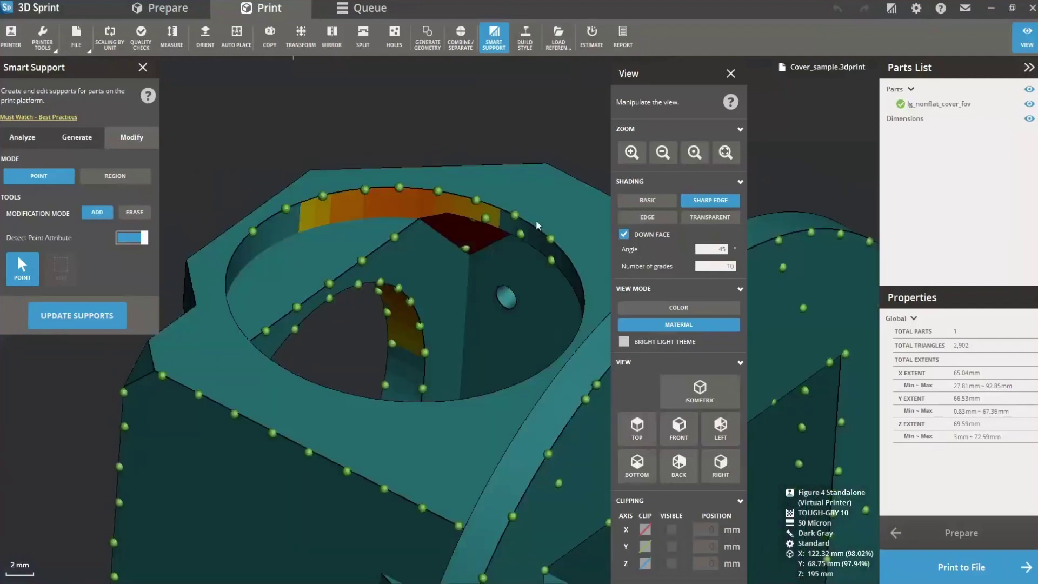
scroll(535, 227, up, 6)
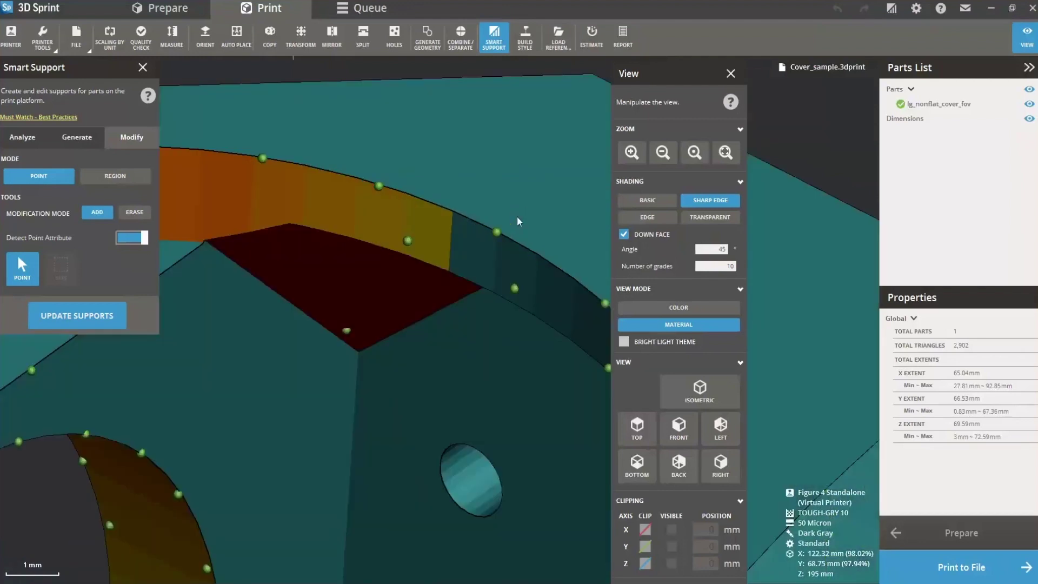
click(486, 241)
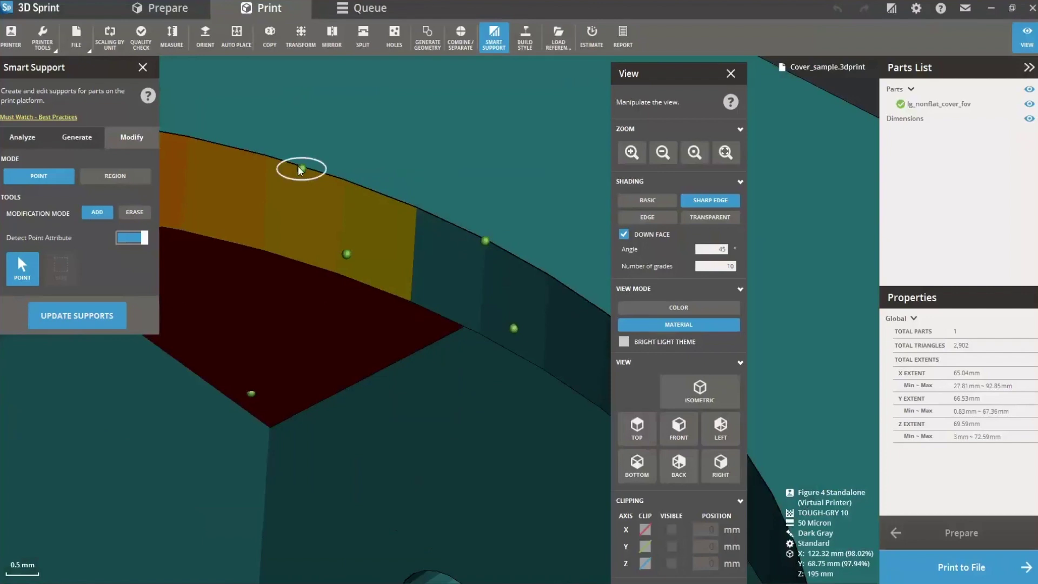
scroll(547, 305, down, 6)
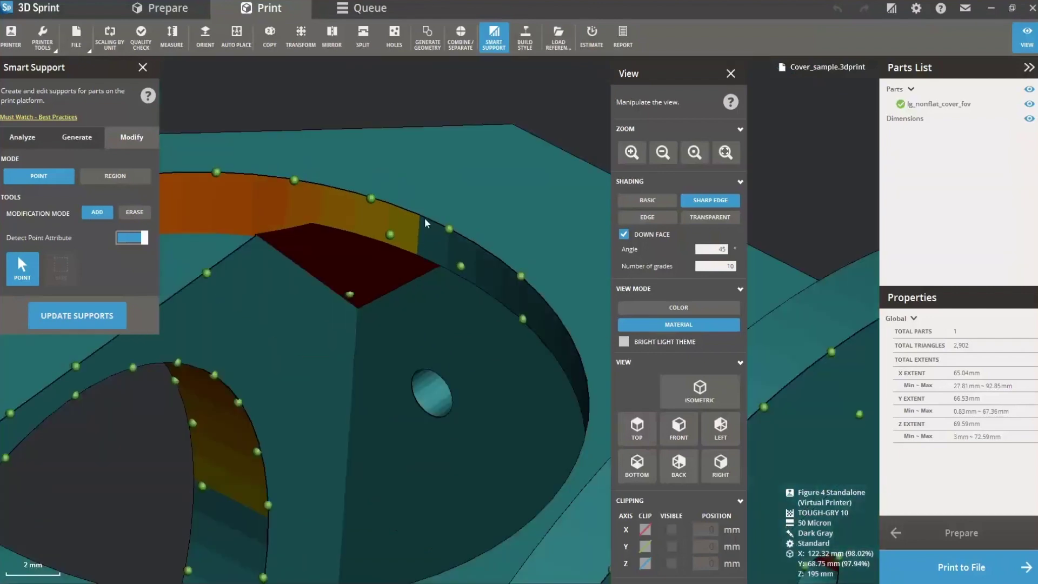
scroll(547, 305, down, 2)
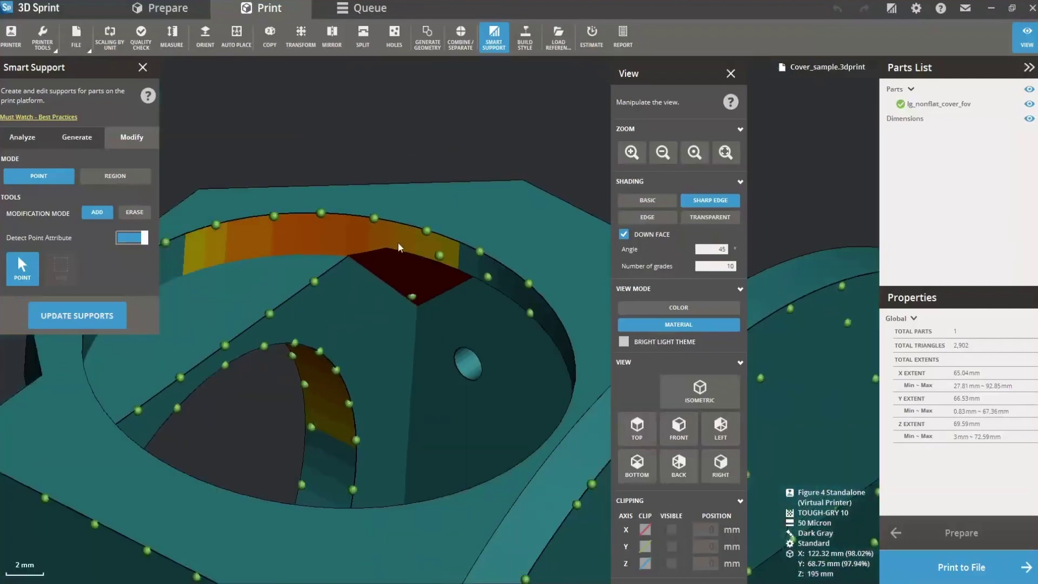
scroll(396, 329, down, 2)
mouse_move(396, 346)
right_down()
mouse_move(242, 494)
mouse_move(371, 488)
mouse_move(302, 453)
mouse_move(351, 486)
mouse_move(338, 498)
mouse_move(398, 352)
mouse_move(322, 440)
mouse_move(338, 355)
mouse_move(329, 276)
mouse_move(347, 346)
mouse_move(400, 274)
mouse_move(321, 356)
right_up()
scroll(301, 453, down, 2)
scroll(319, 445, up, 4)
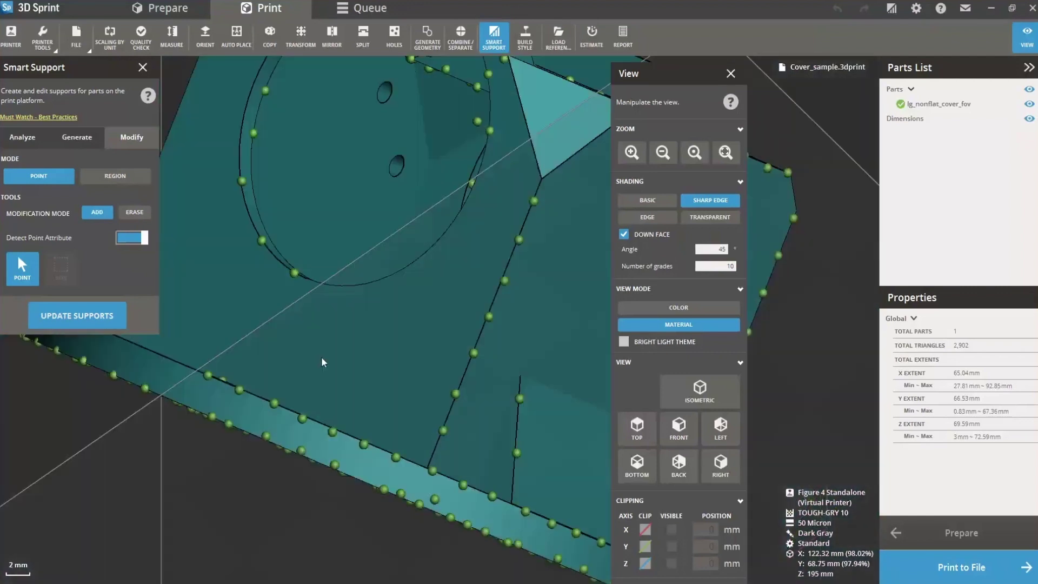
- Box-erase two groups of anchor points along the part's edge, then review the result
click(150, 208)
click(60, 269)
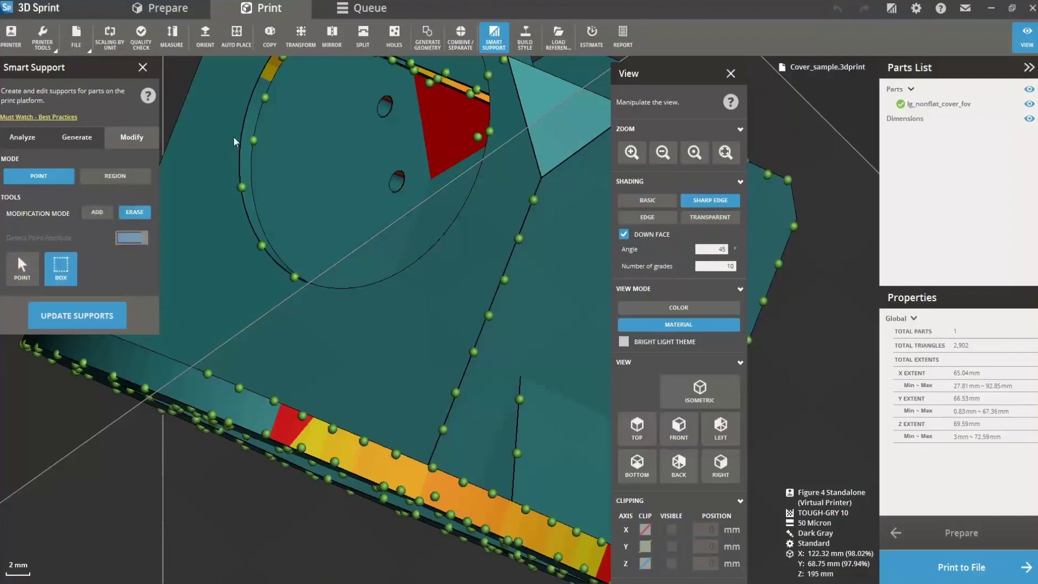
drag(231, 124, 268, 227)
right_drag(348, 294, 517, 224)
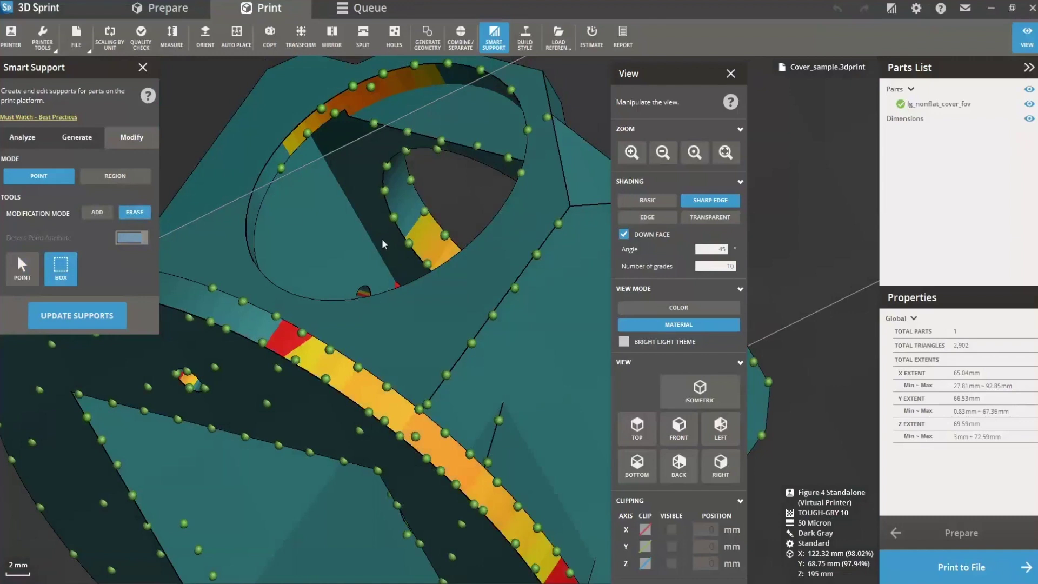
right_drag(382, 244, 454, 262)
scroll(398, 304, down, 3)
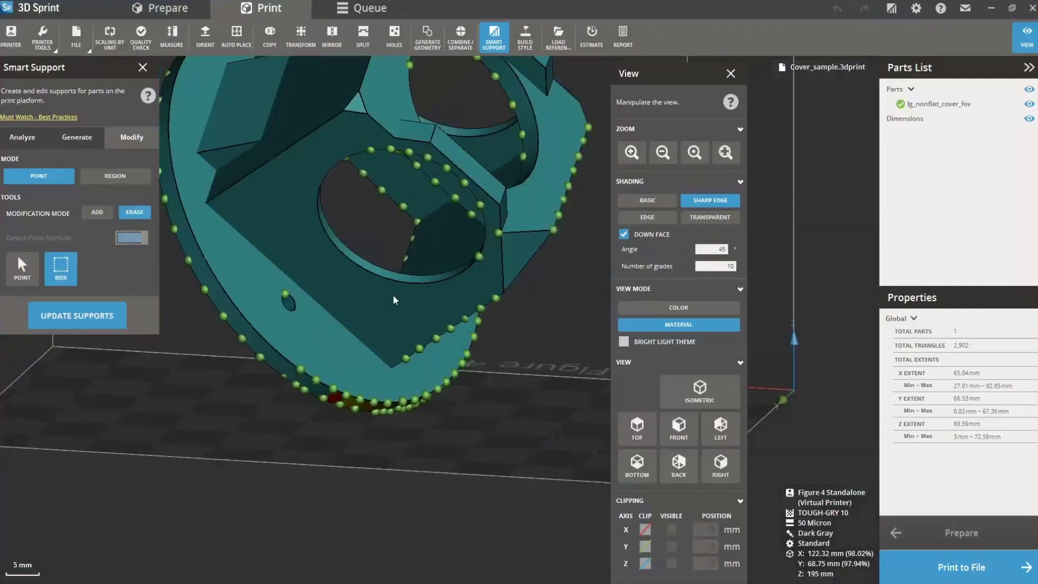
right_drag(399, 225, 380, 255)
scroll(346, 208, down, 2)
right_drag(367, 139, 459, 209)
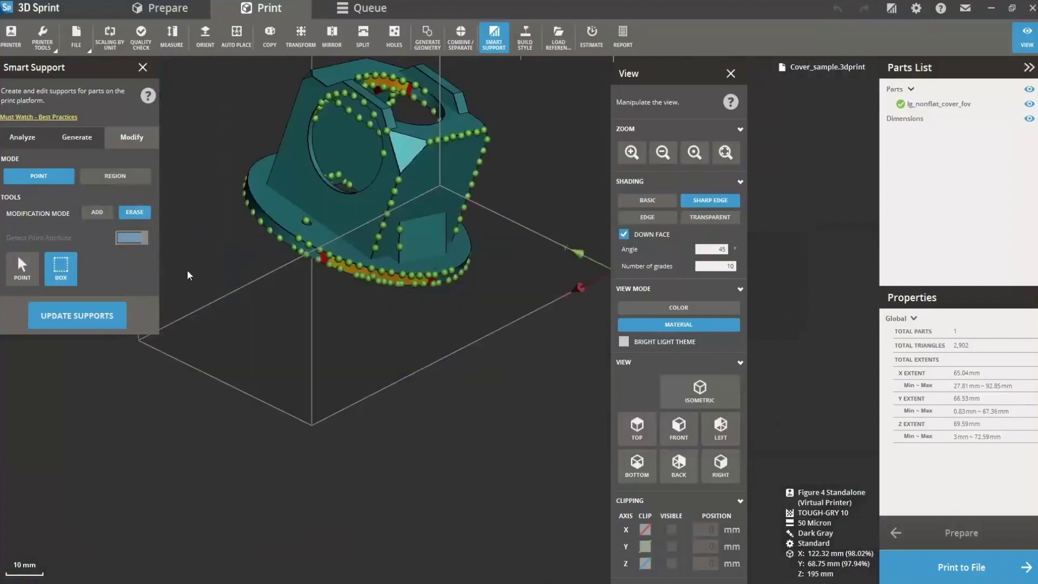
- Update the supports from the edited anchor points and examine them zoomed in from the Front view
click(94, 315)
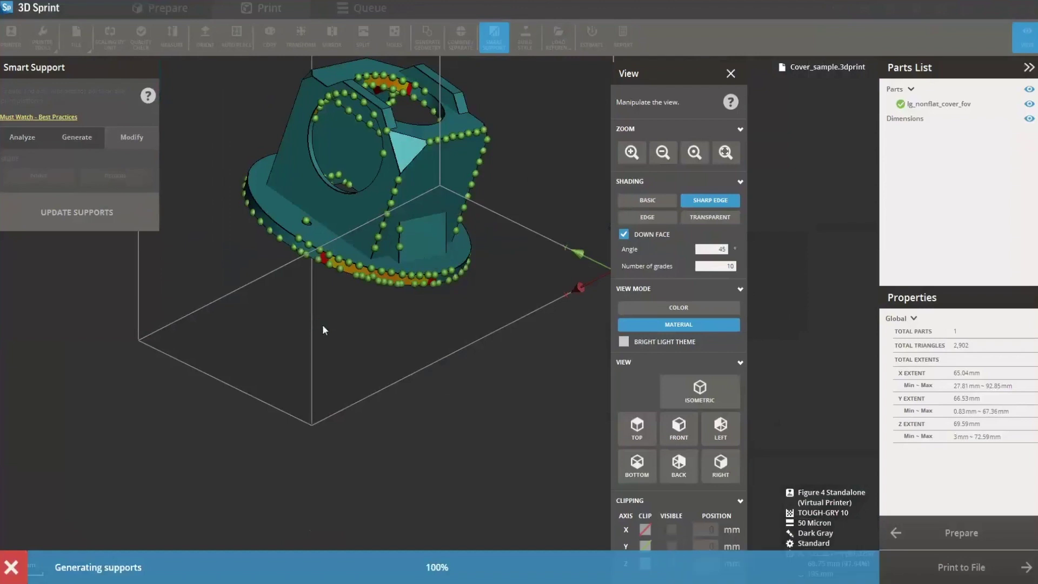
click(678, 427)
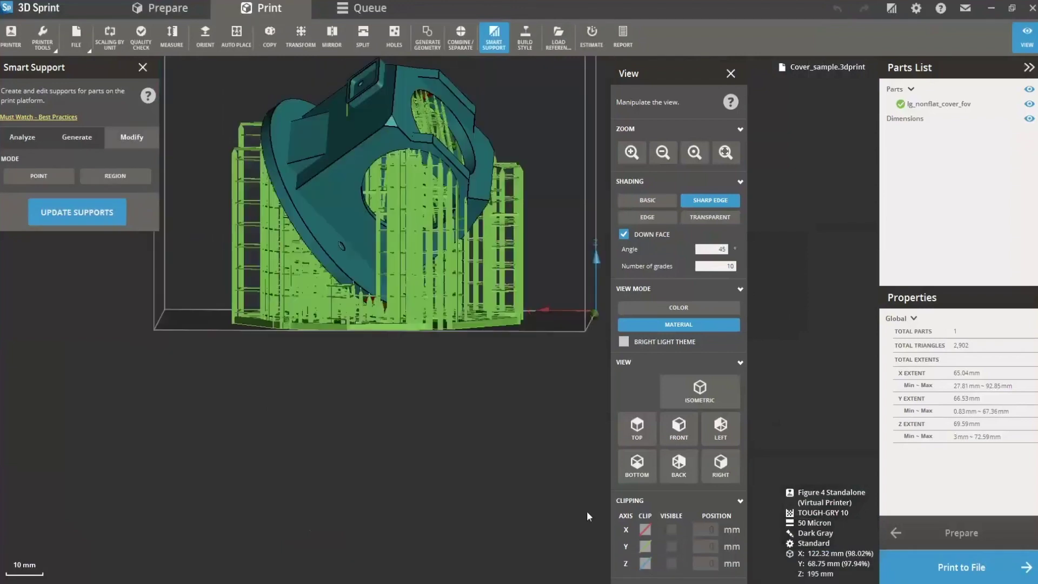
scroll(335, 375, up, 6)
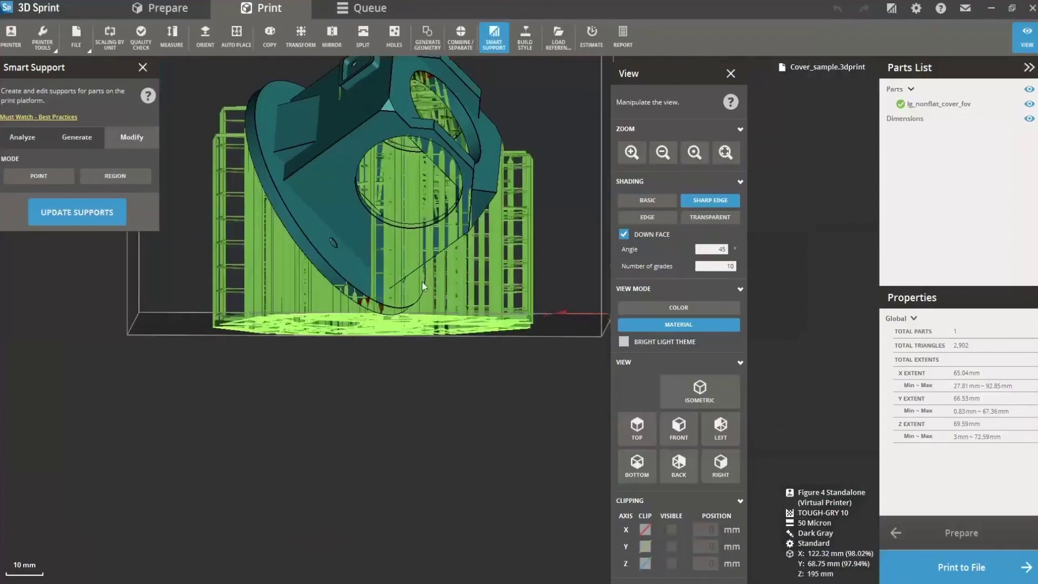
scroll(120, 404, up, 3)
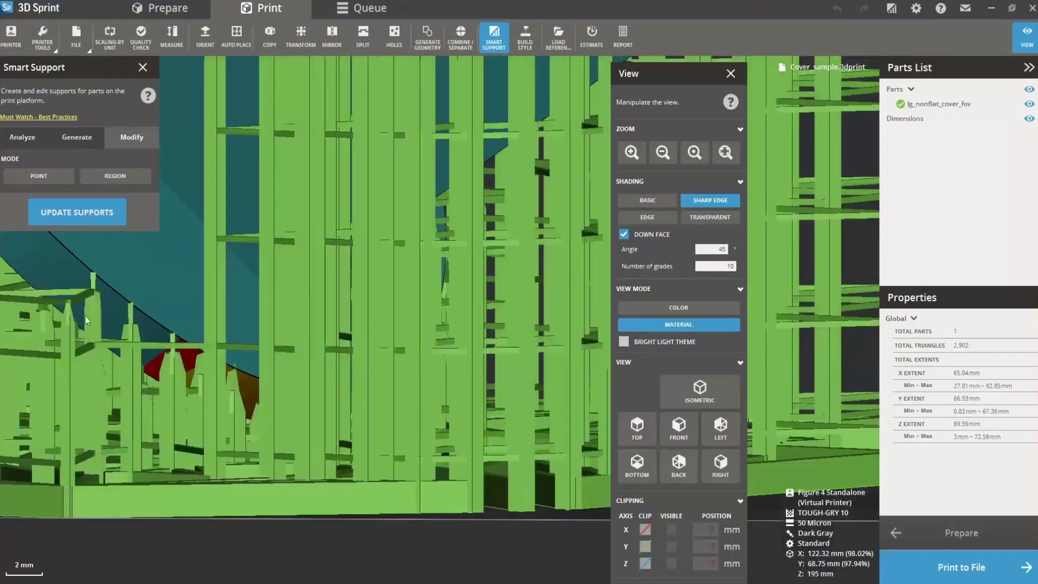
middle_drag(166, 297, 346, 277)
scroll(328, 278, up, 2)
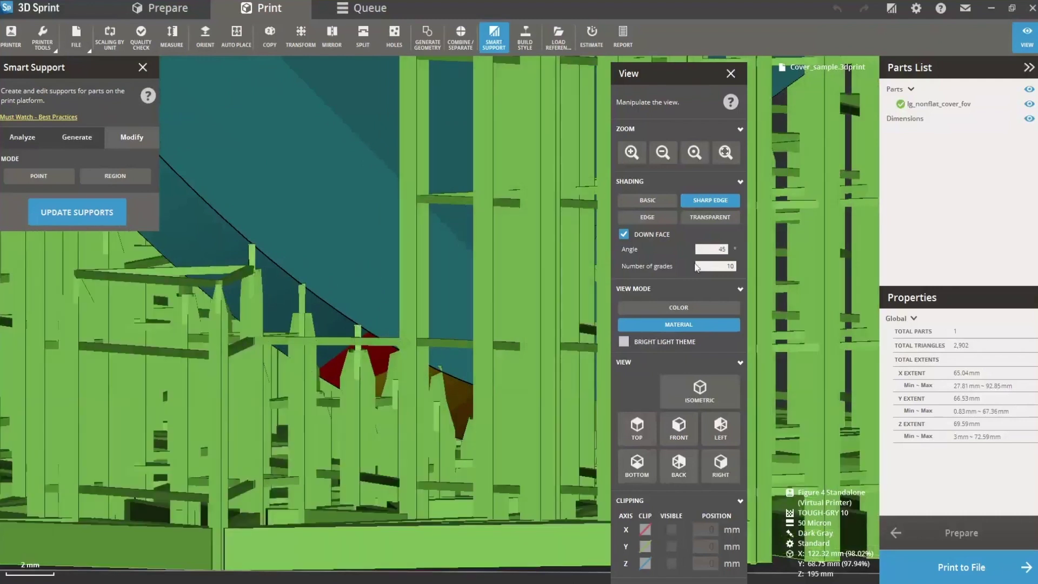
- Switch shading to Transparent and orbit around the support columns beneath the cover
click(708, 217)
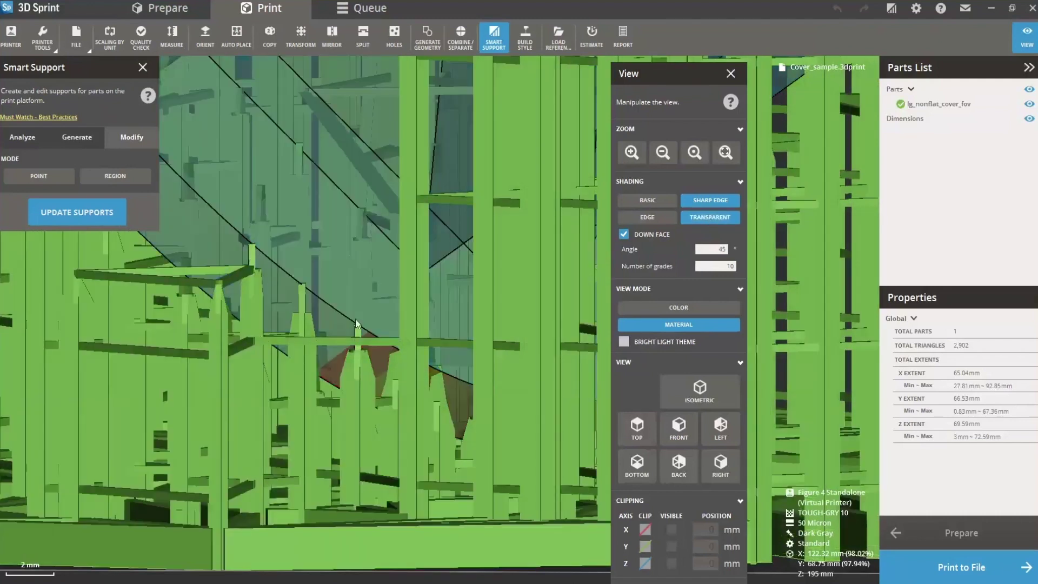
scroll(365, 332, up, 3)
scroll(319, 228, down, 2)
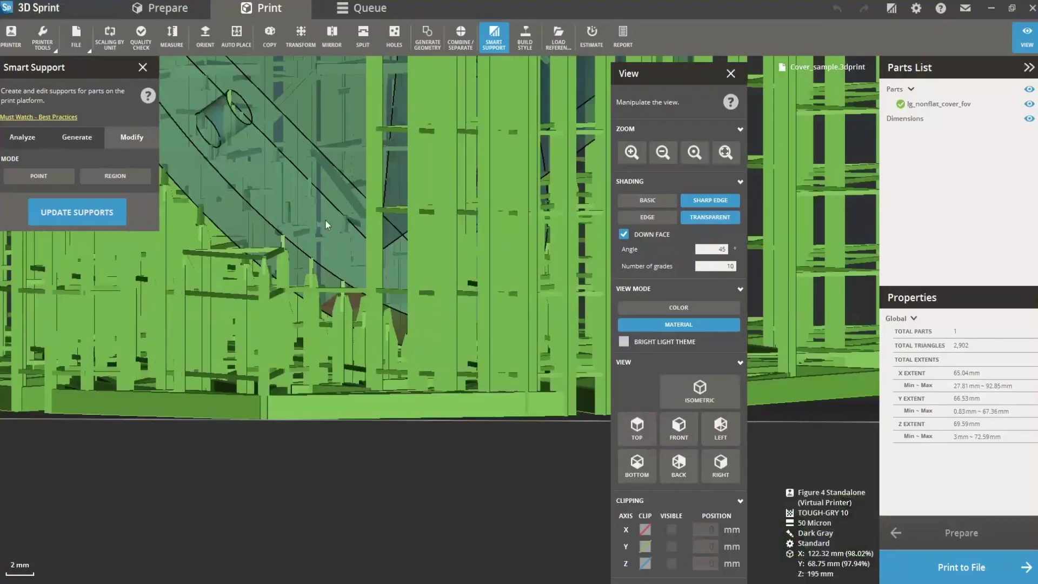
right_drag(322, 216, 387, 278)
right_drag(192, 168, 511, 229)
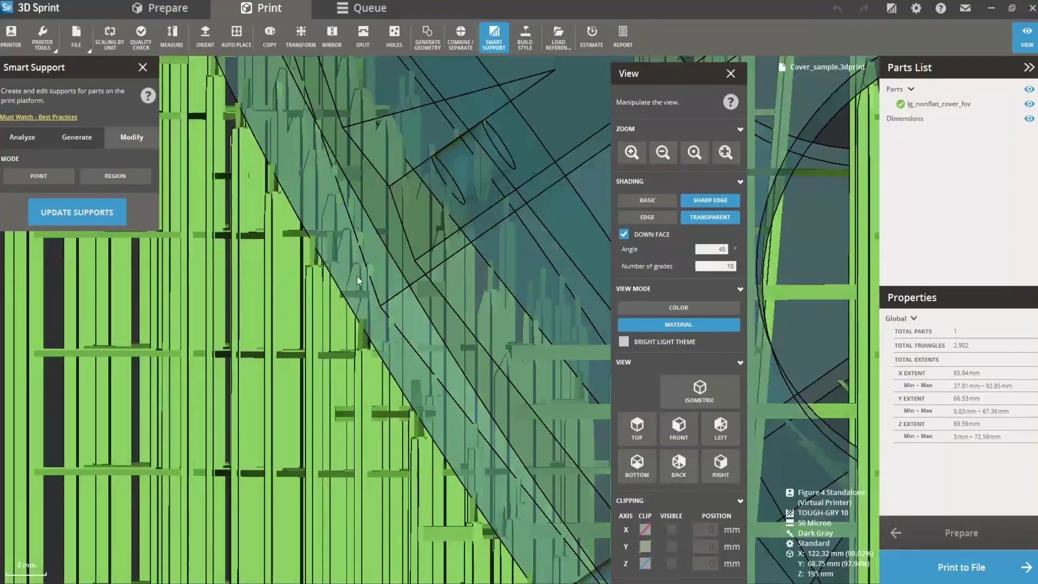
right_drag(321, 235, 220, 244)
- Update supports with tip Penetration Length 2 mm, then again with 0.5 mm
click(80, 137)
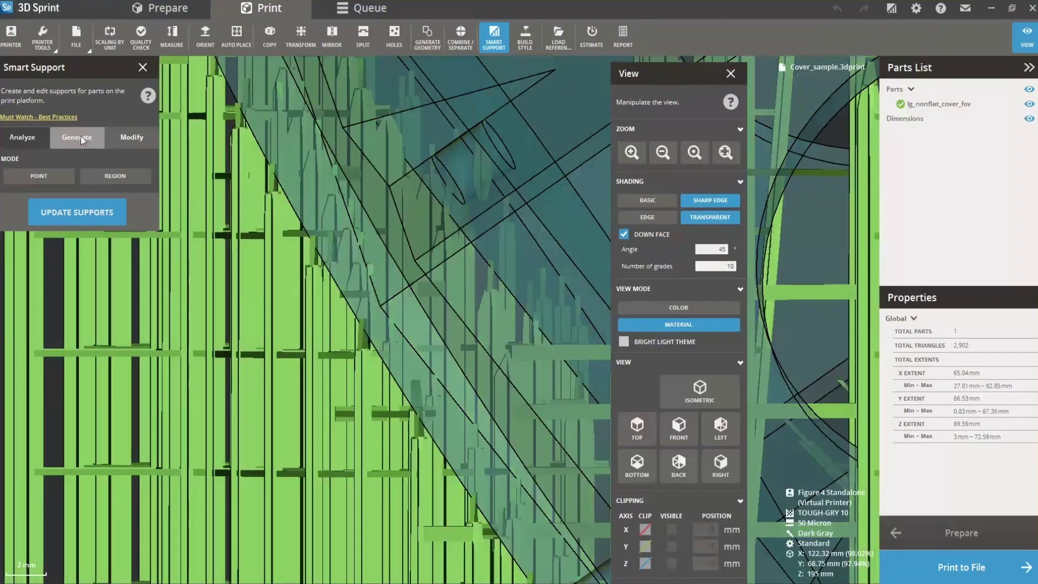
click(80, 137)
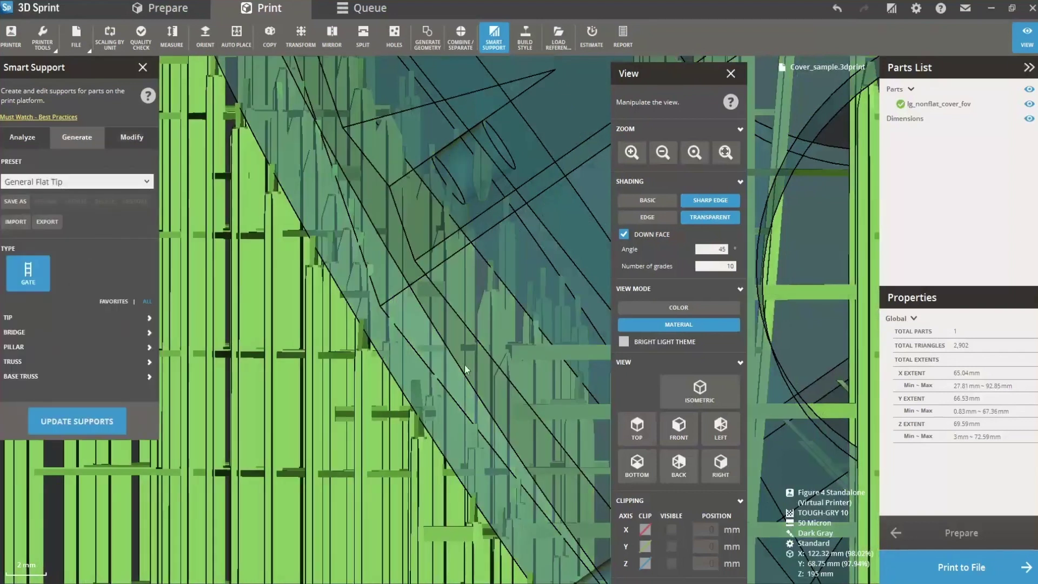
click(147, 316)
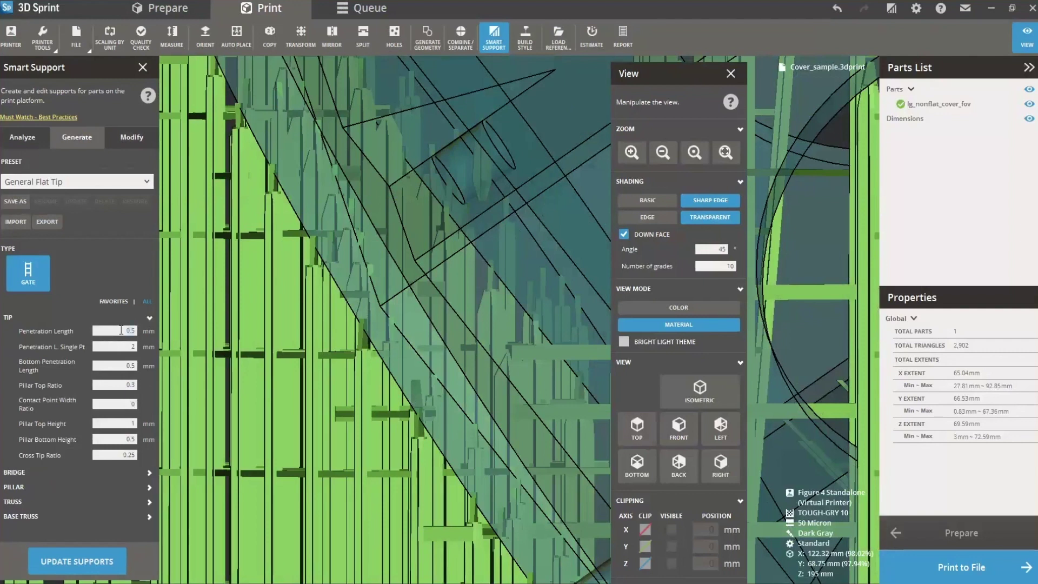
text(2)
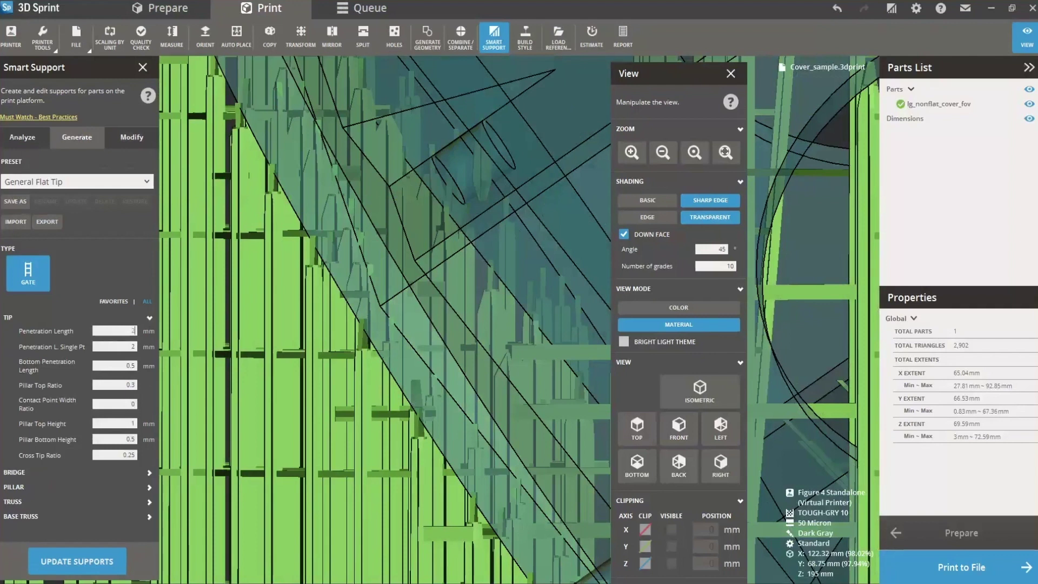
click(86, 565)
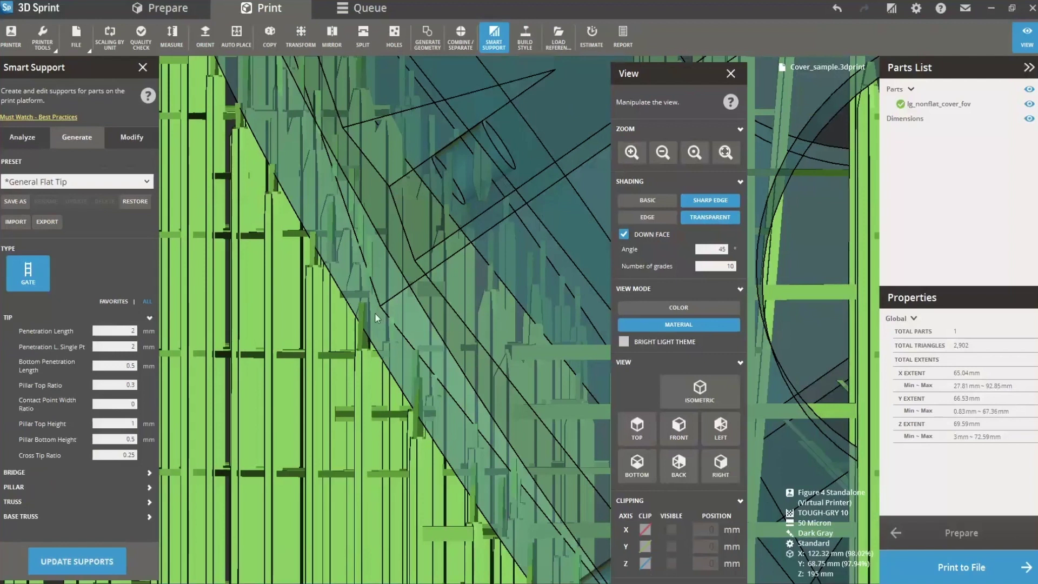
text(0.5)
click(105, 563)
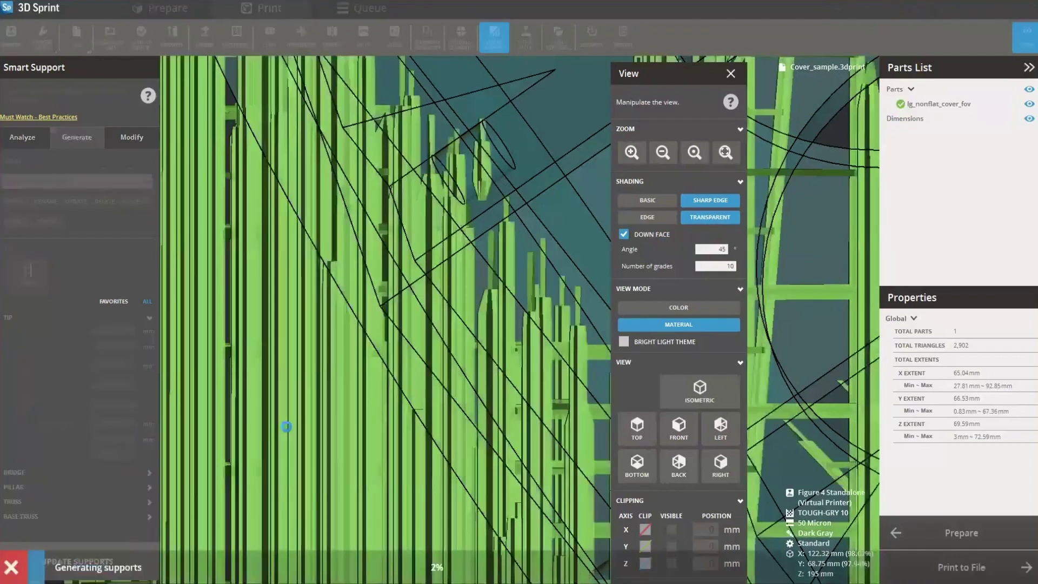
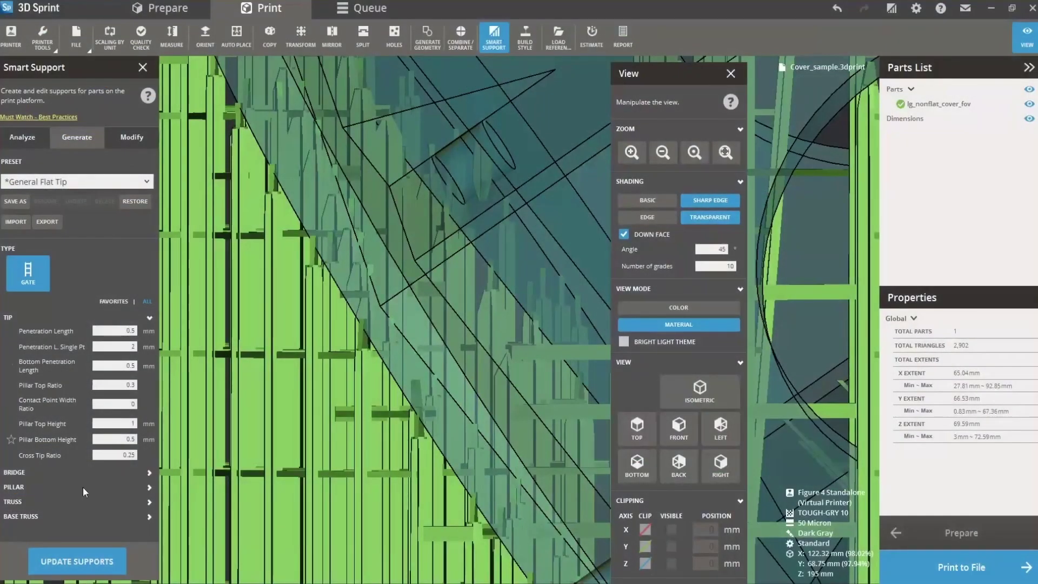
- Regenerate the supports with a thin 0.1 Pillar Top Ratio and inspect the pillars close up
scroll(395, 404, down, 5)
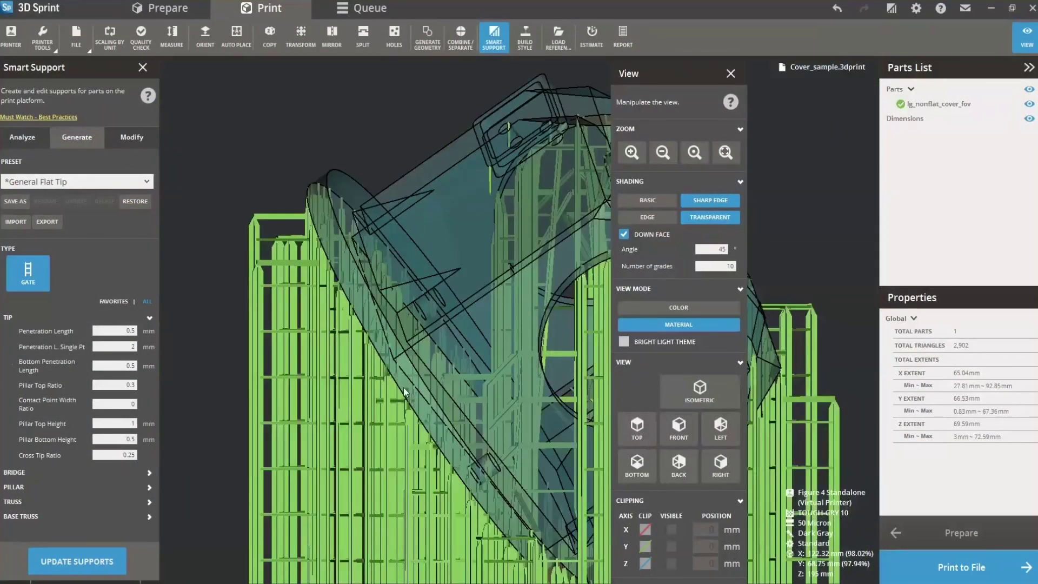
right_drag(454, 467, 337, 344)
scroll(340, 341, up, 6)
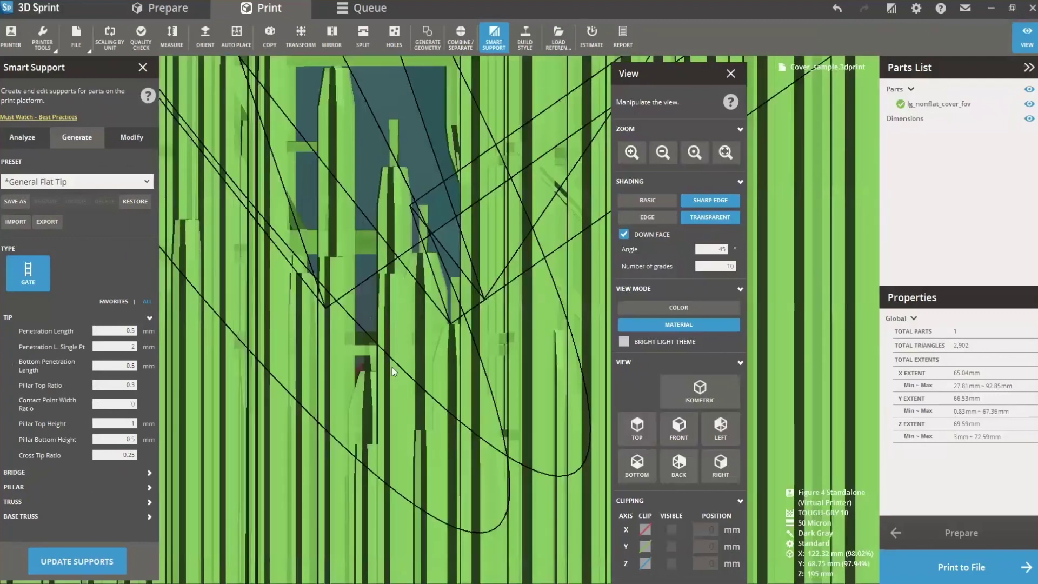
right_drag(391, 367, 365, 344)
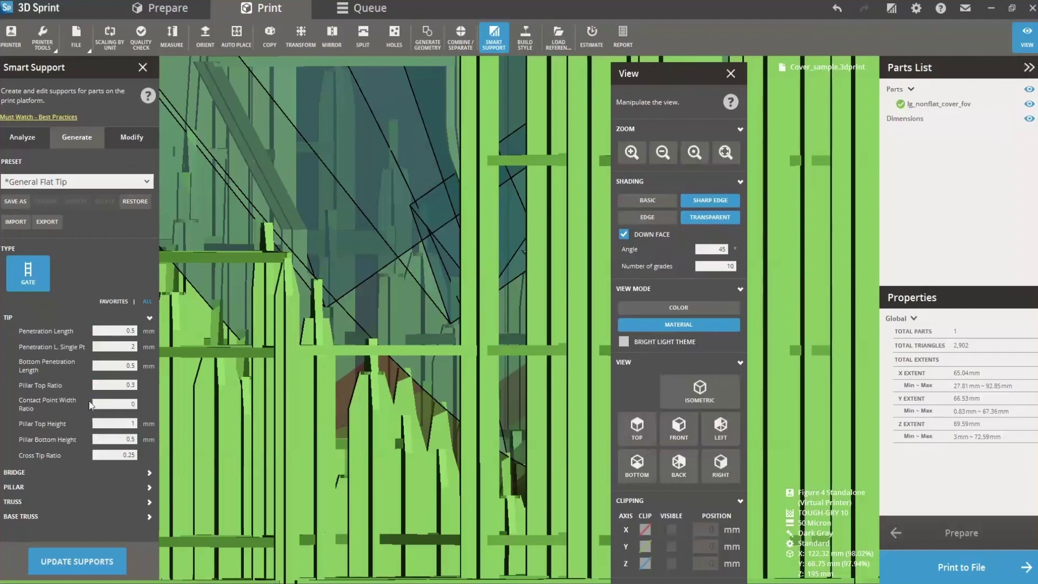
click(115, 385)
text(0.1)
click(101, 563)
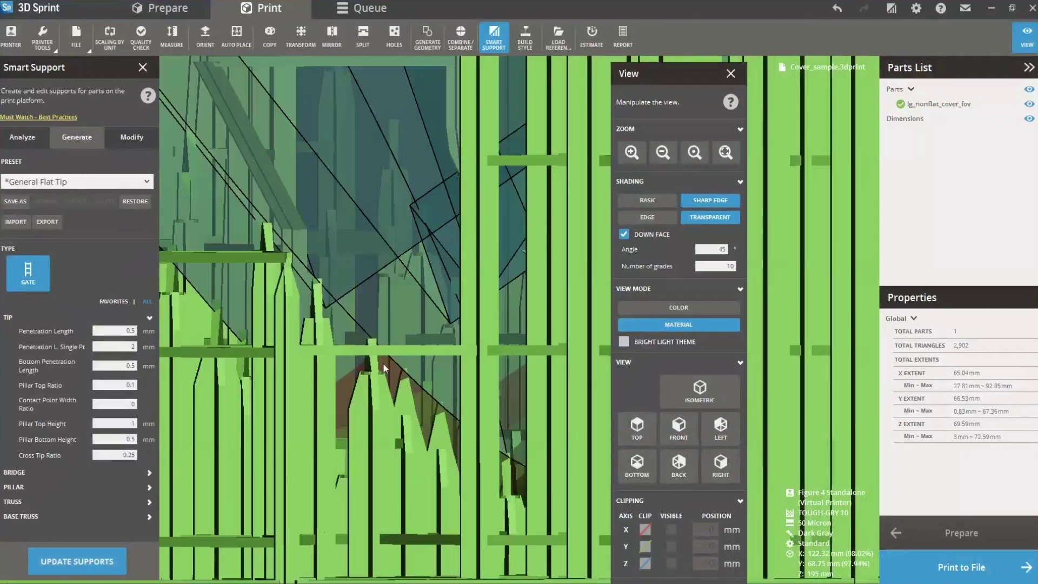
- Try a thicker 0.6 Pillar Top Ratio, then regenerate the supports with it back at 0.3
click(122, 385)
text(0.)
click(81, 560)
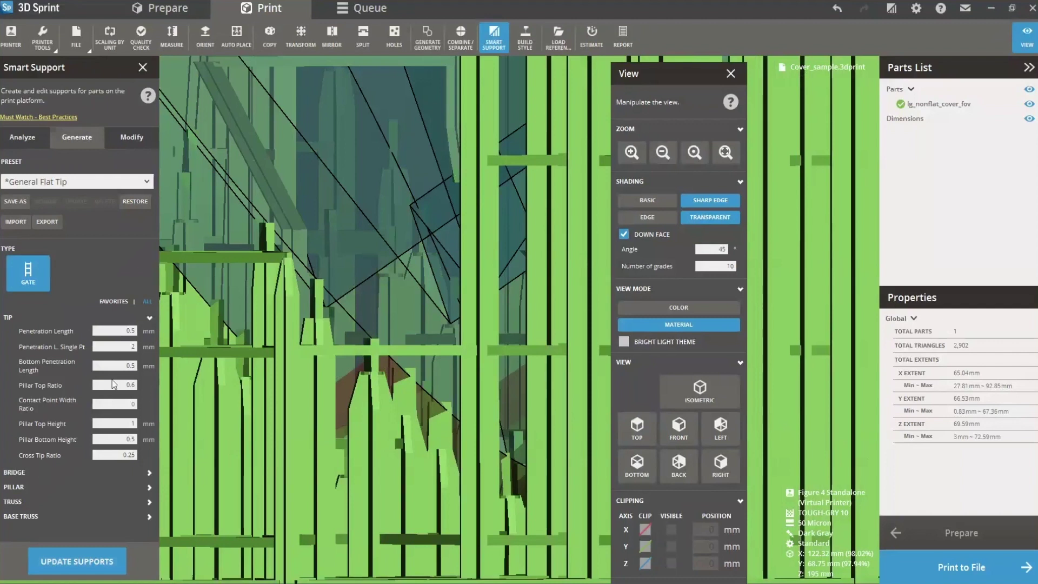
text(0)
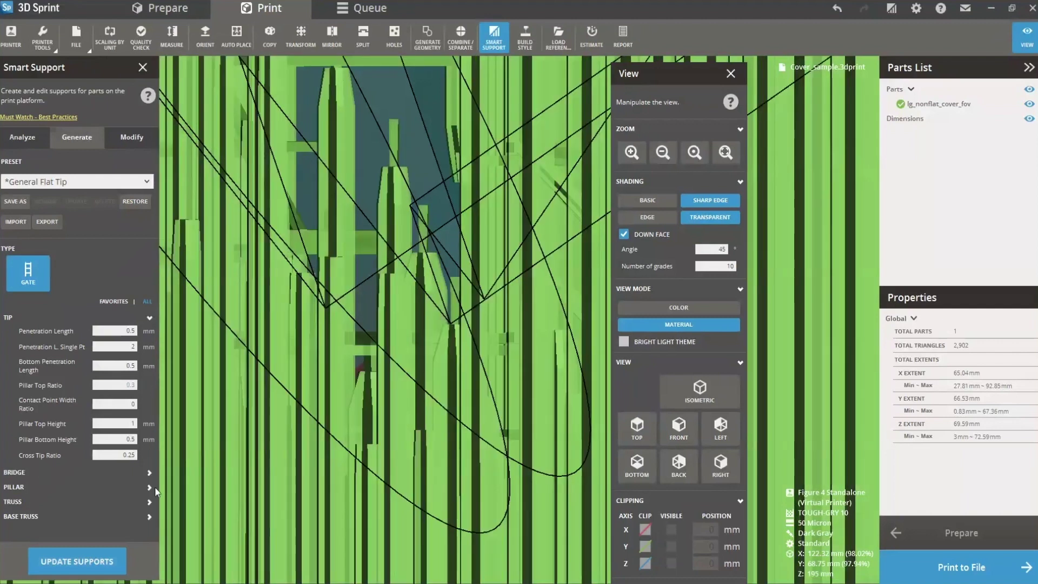
key(Return)
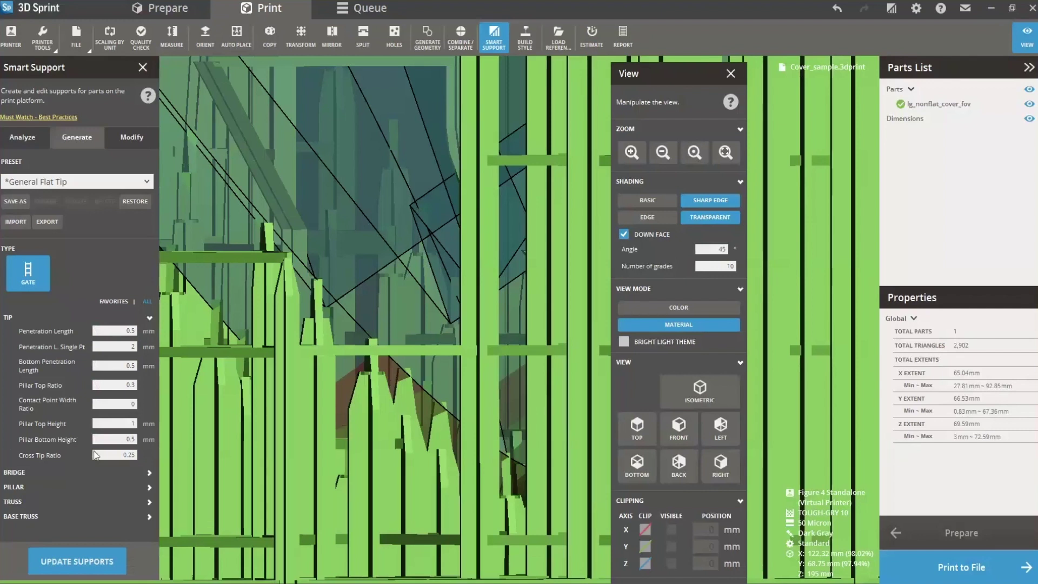
- Regenerate supports with a 2 mm Pillar Top Height, then again with it restored to 1 mm
double_click(121, 424)
text(2)
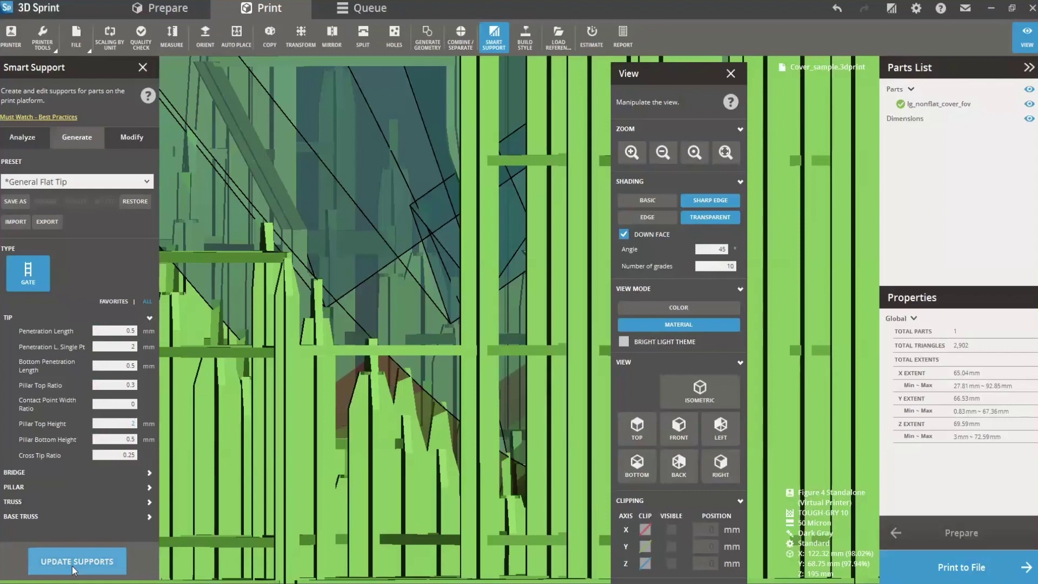
click(100, 559)
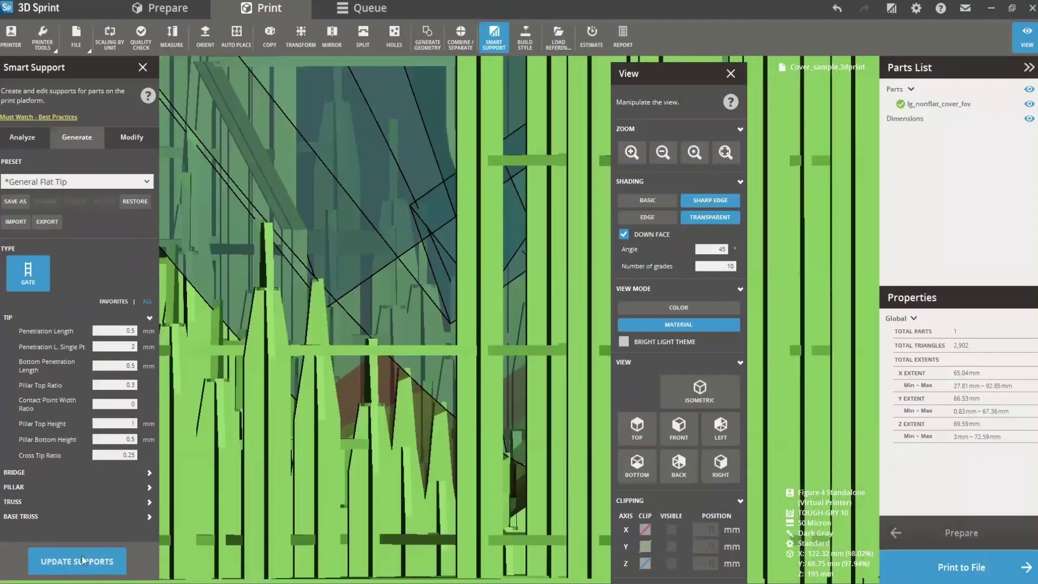
click(82, 559)
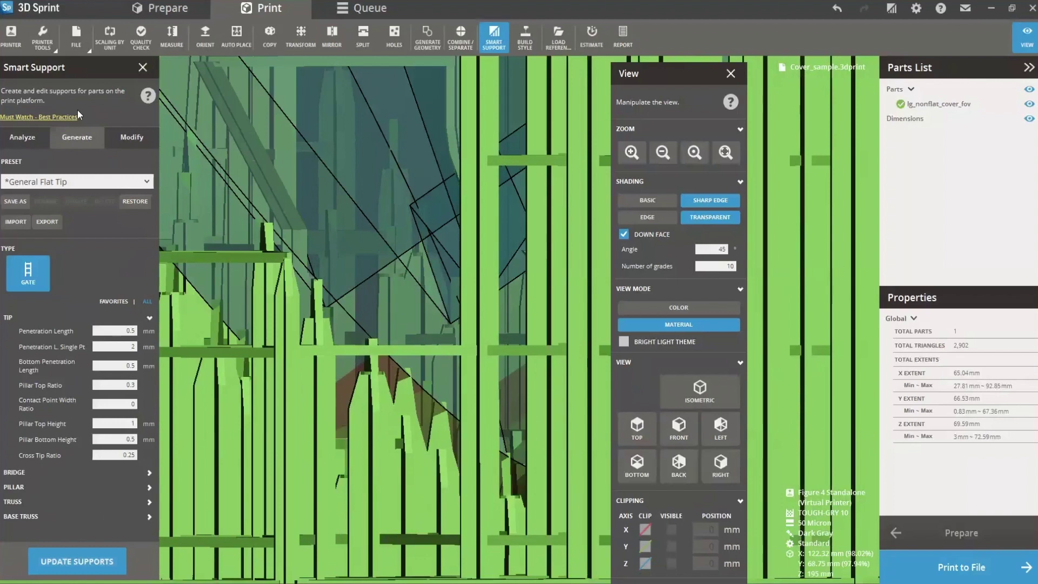
click(147, 96)
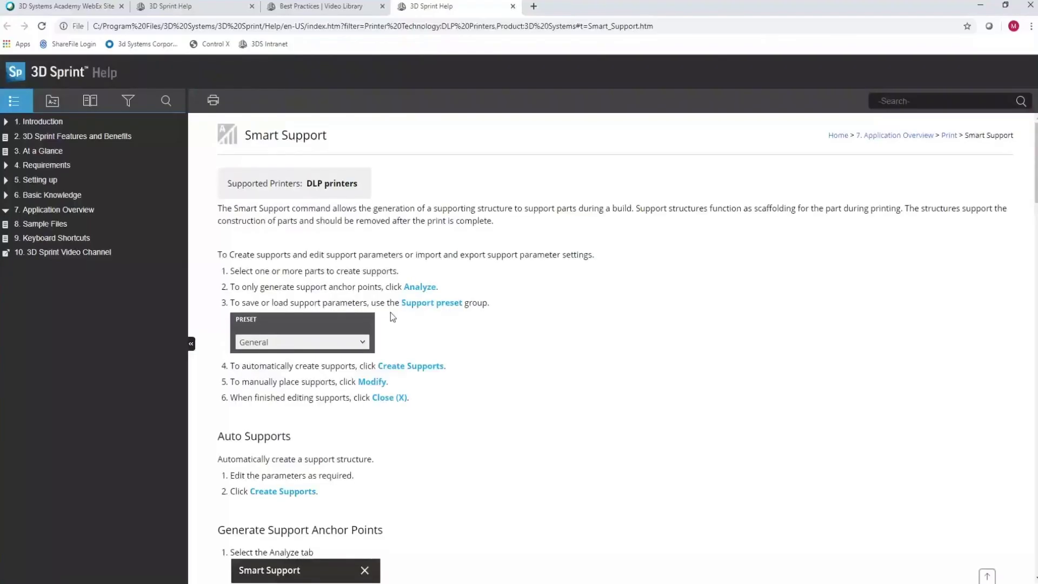
scroll(468, 351, down, 3)
scroll(473, 357, down, 4)
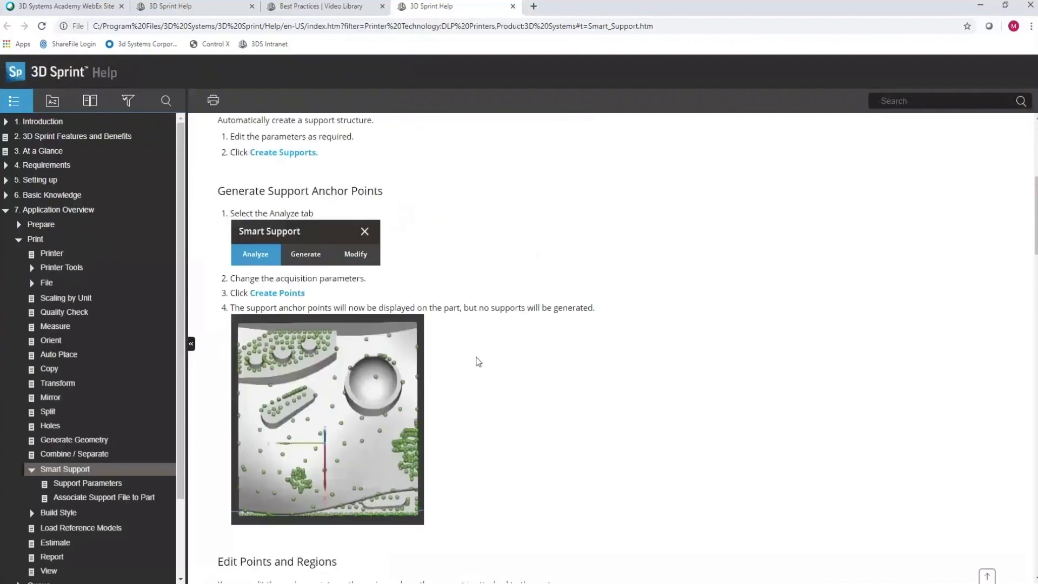
scroll(509, 382, down, 8)
scroll(514, 383, down, 7)
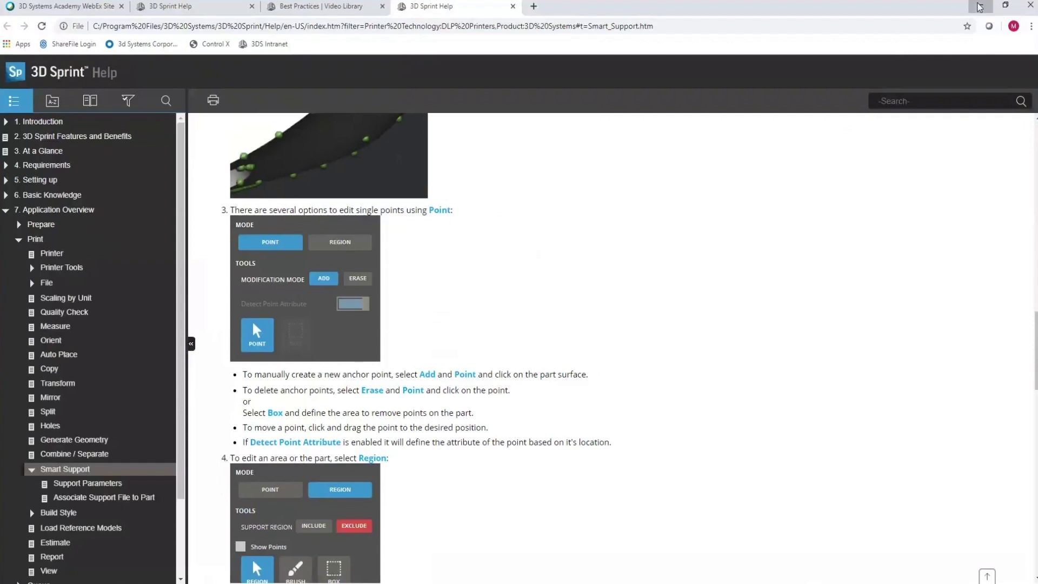
click(980, 7)
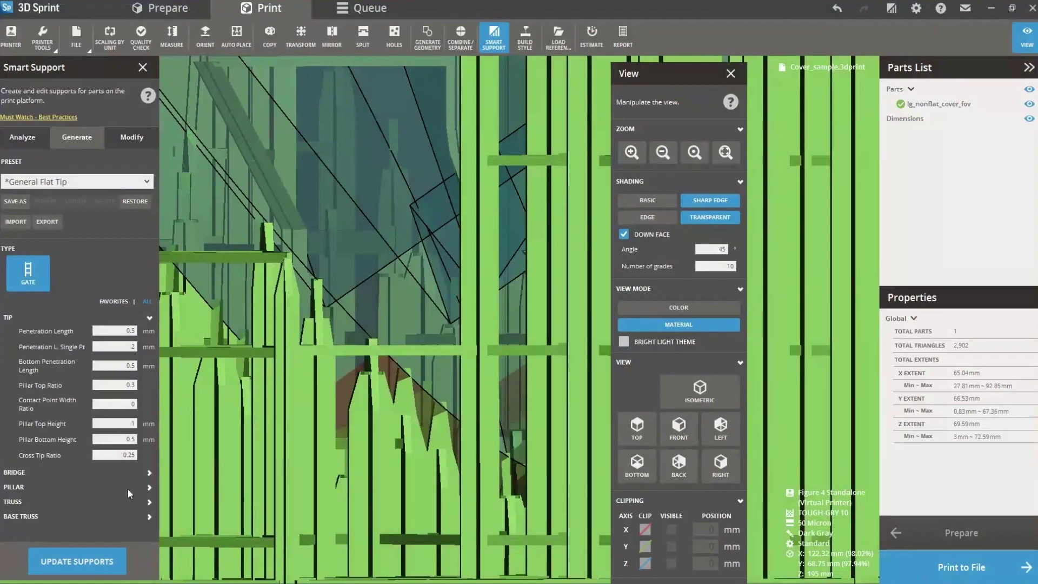
- In the Pillar settings, regenerate supports with Chunk Pillar Width 0.65 mm, then 0.25 mm
click(148, 486)
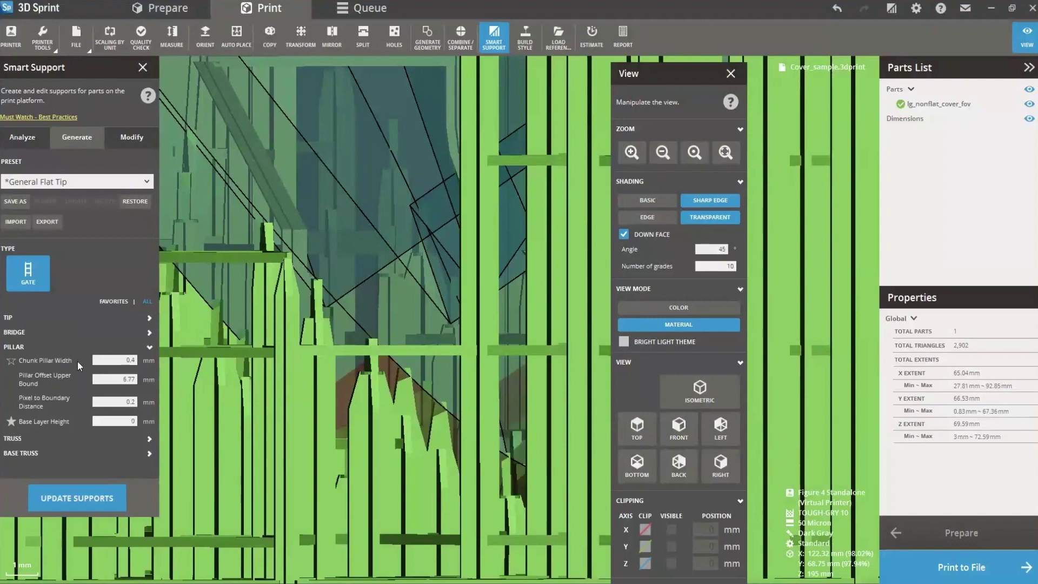
click(117, 359)
text(0.65)
click(101, 500)
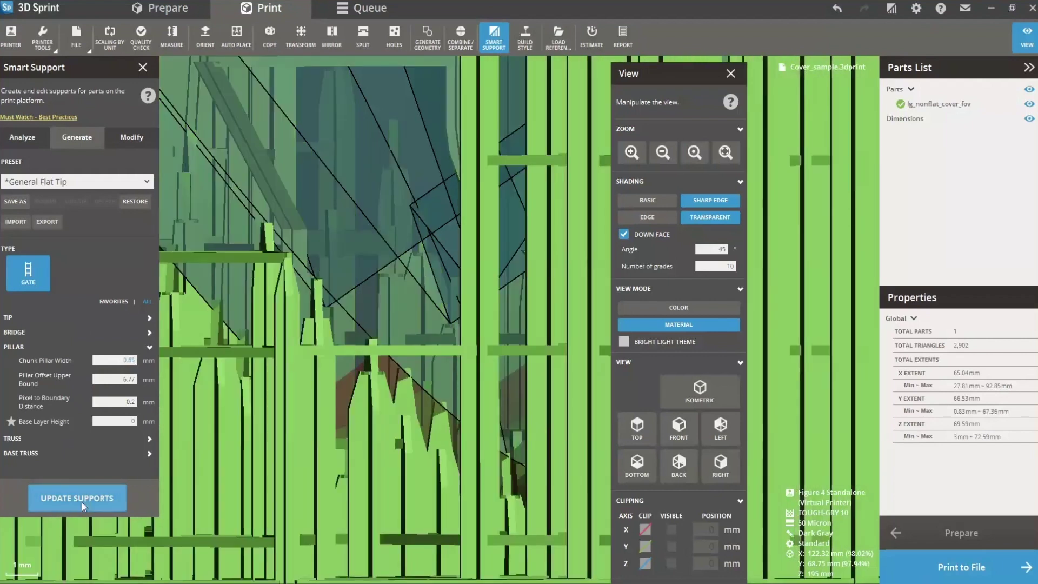
click(87, 493)
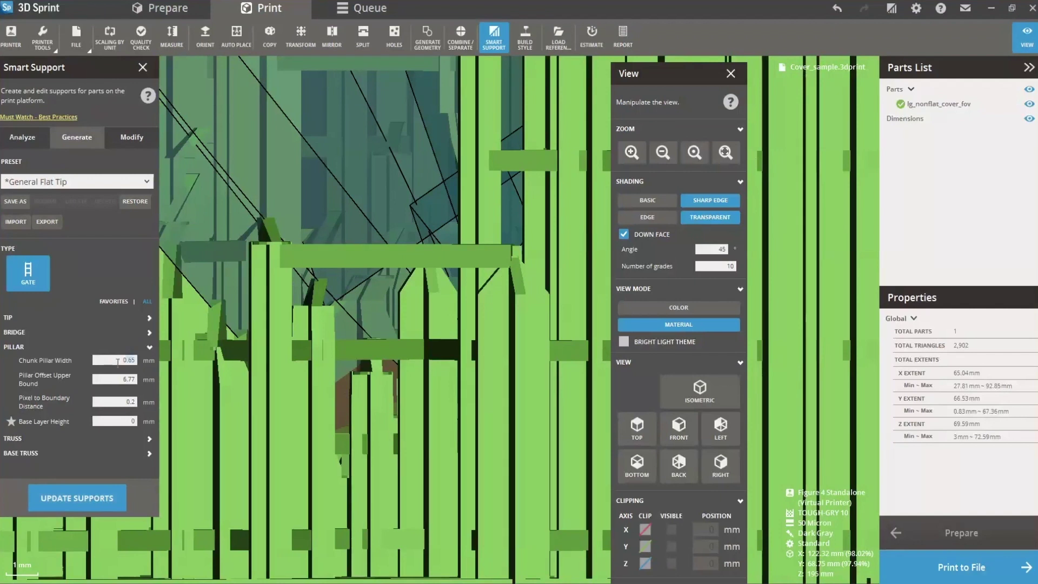
text(0.25)
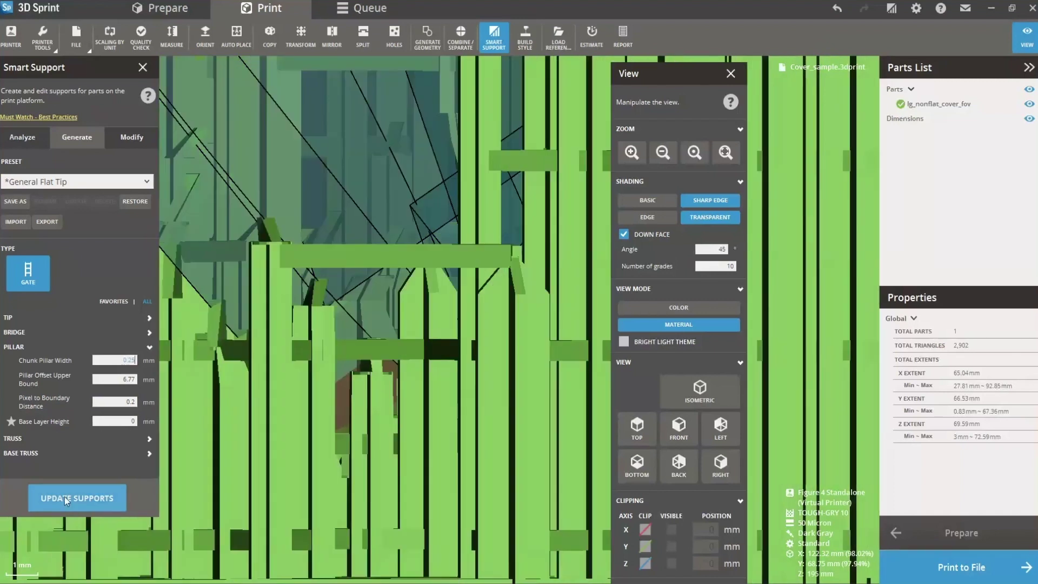
click(63, 496)
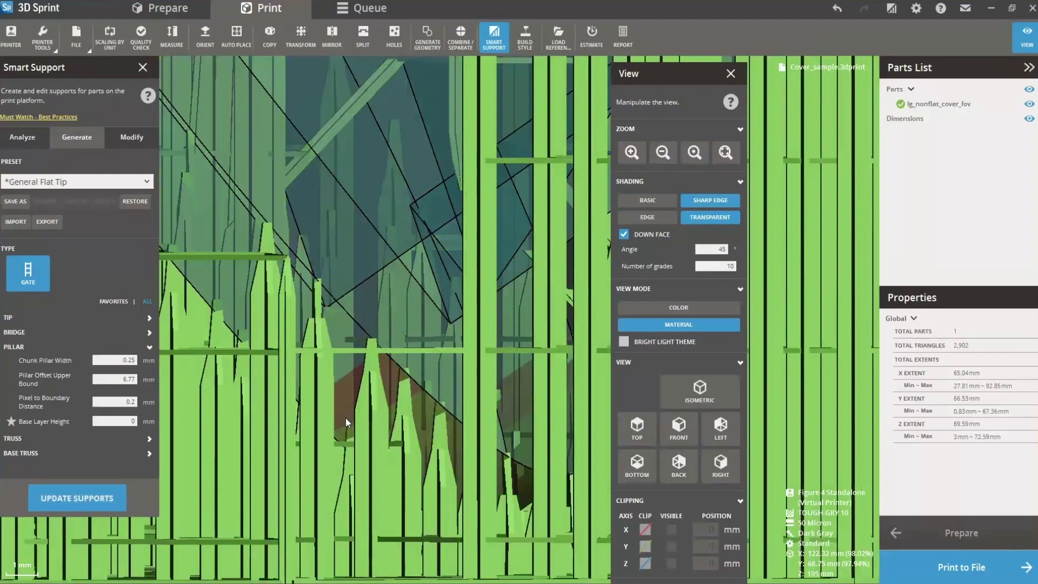
- Turn off Transparent shading, view from the top, dock the View panel right, and expand Truss settings
scroll(345, 417, down, 5)
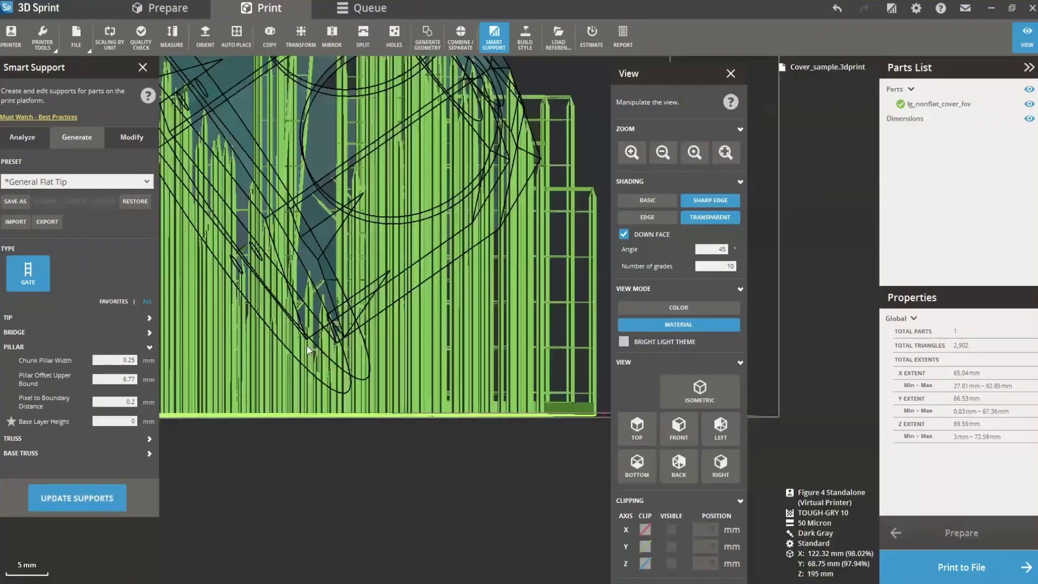
right_drag(307, 346, 678, 427)
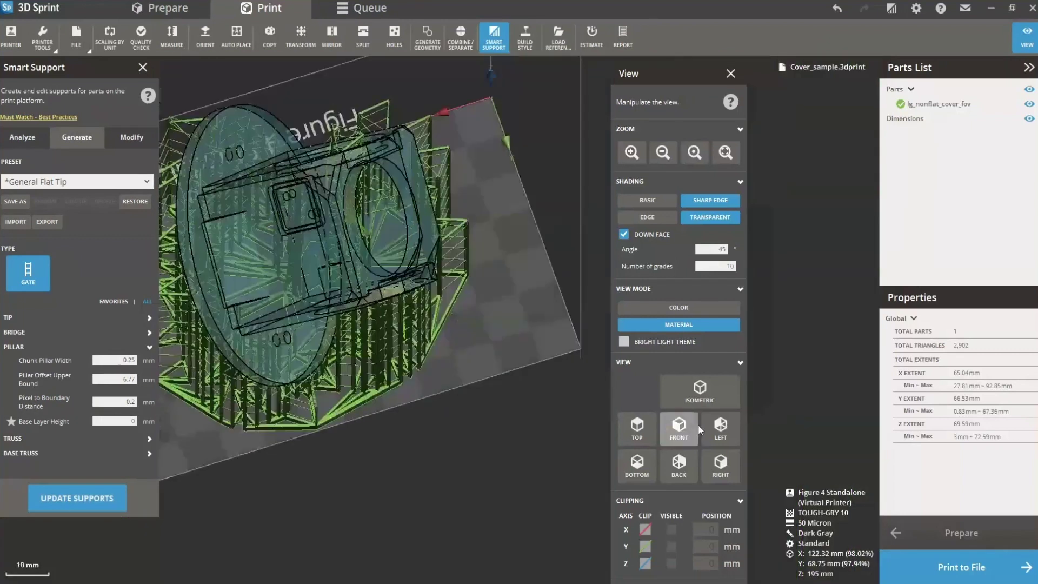
click(719, 218)
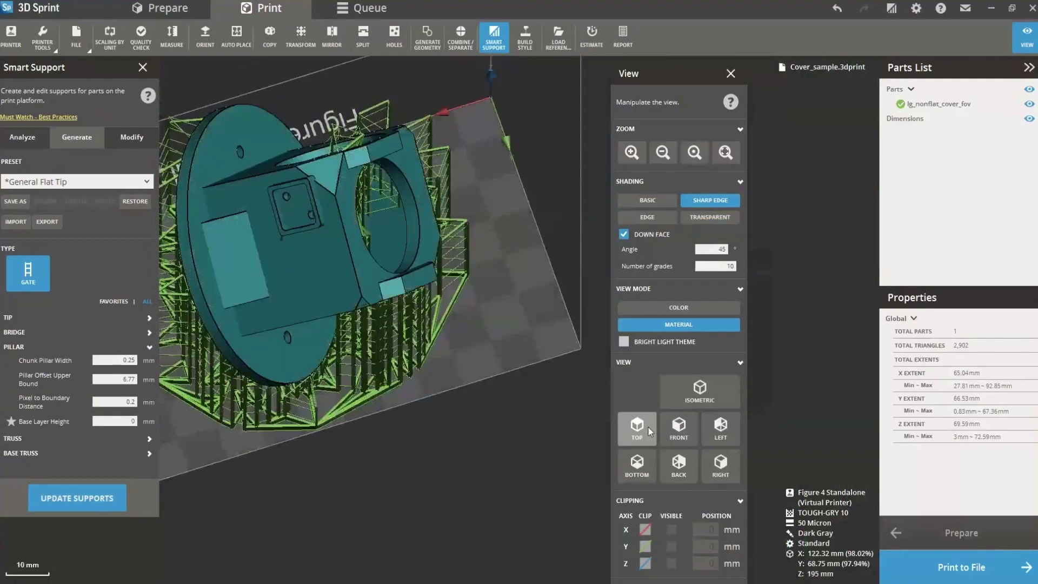
click(699, 390)
drag(718, 78, 821, 76)
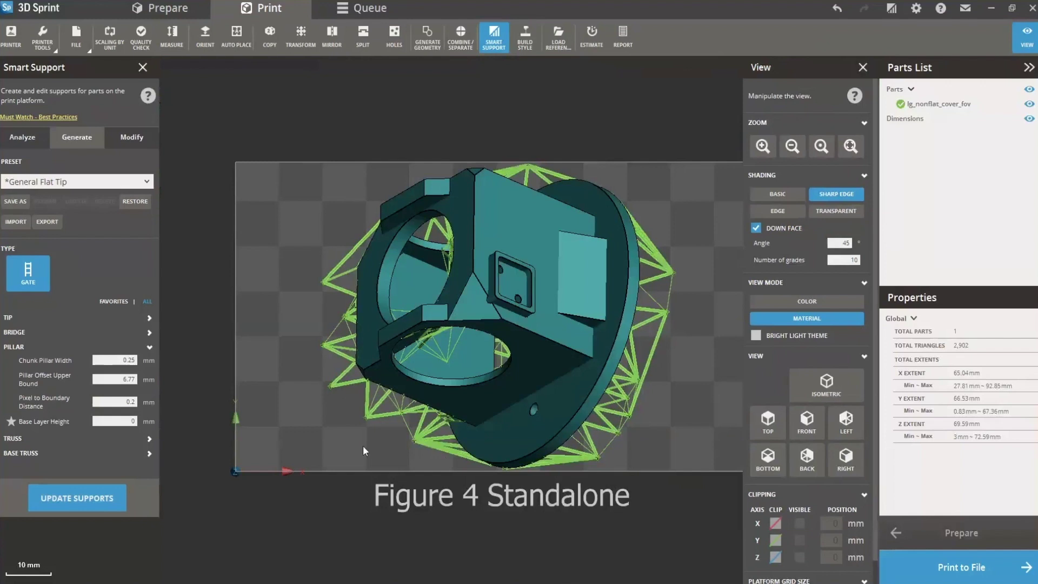
click(150, 438)
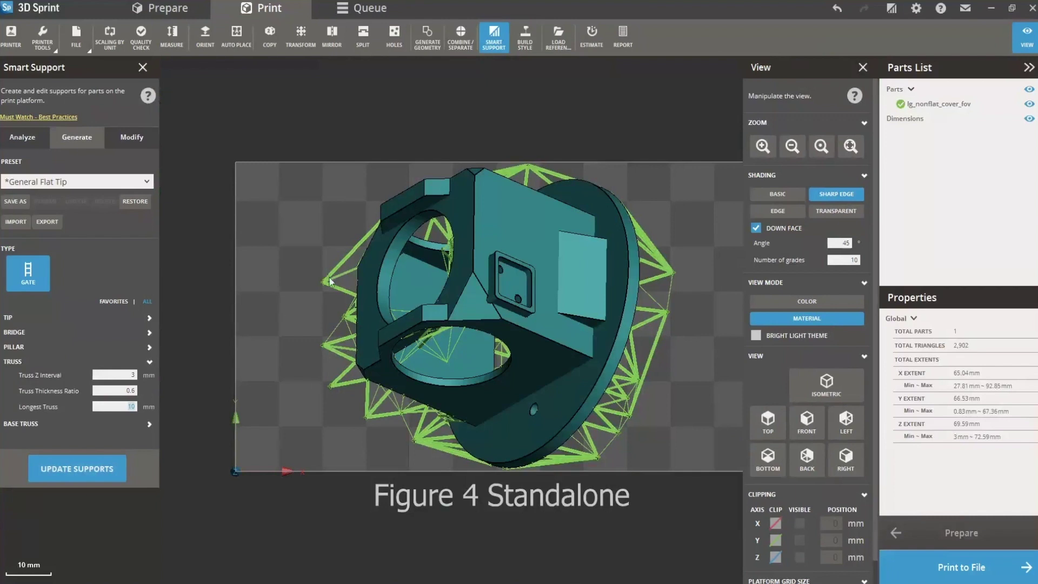
- Set Longest Truss to 7 mm, regenerate the supports, and inspect them from the front
text(7)
click(76, 472)
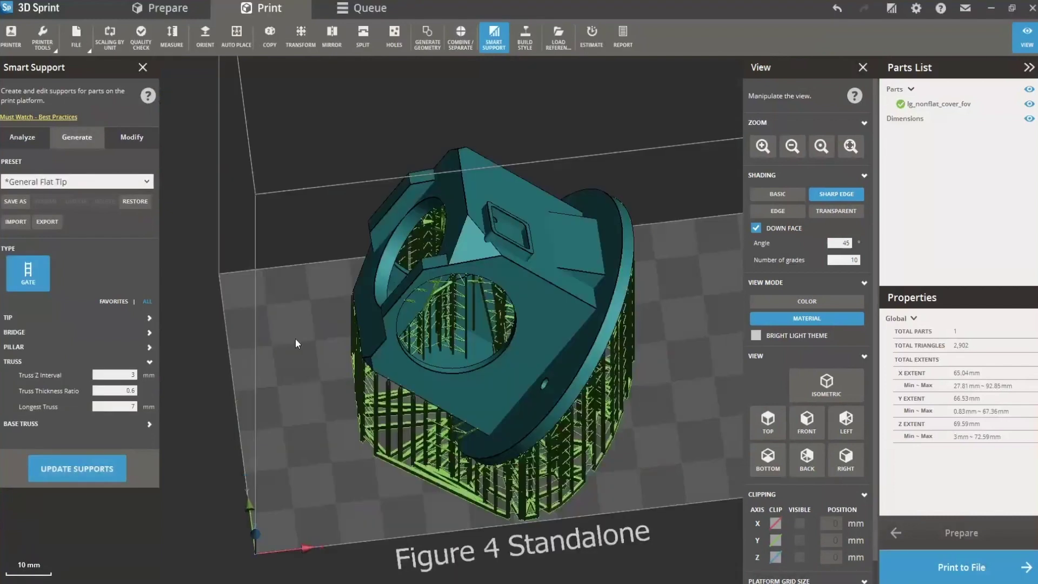
right_drag(294, 323, 255, 413)
right_drag(307, 355, 222, 393)
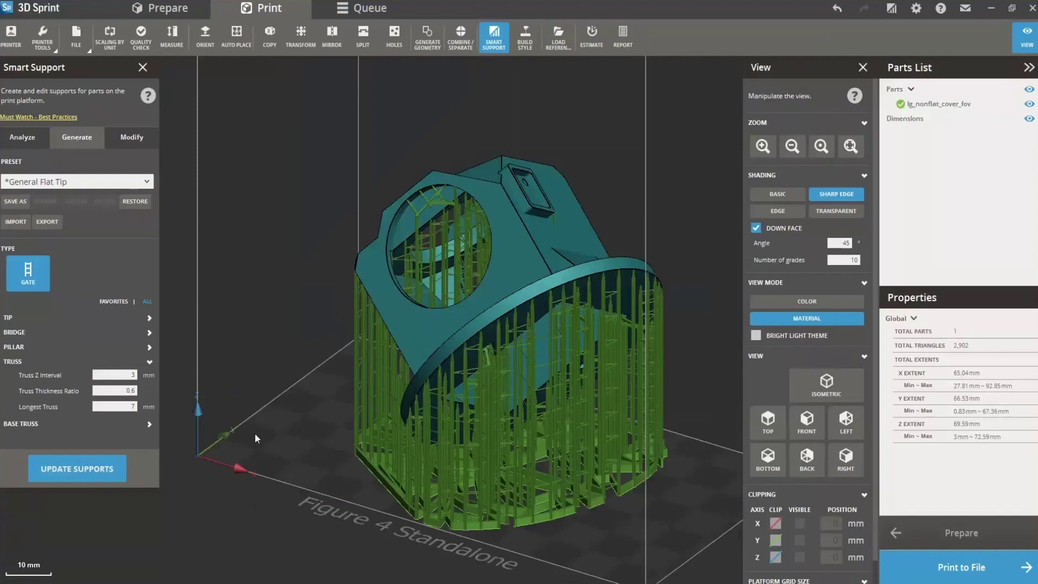
right_drag(316, 432, 485, 400)
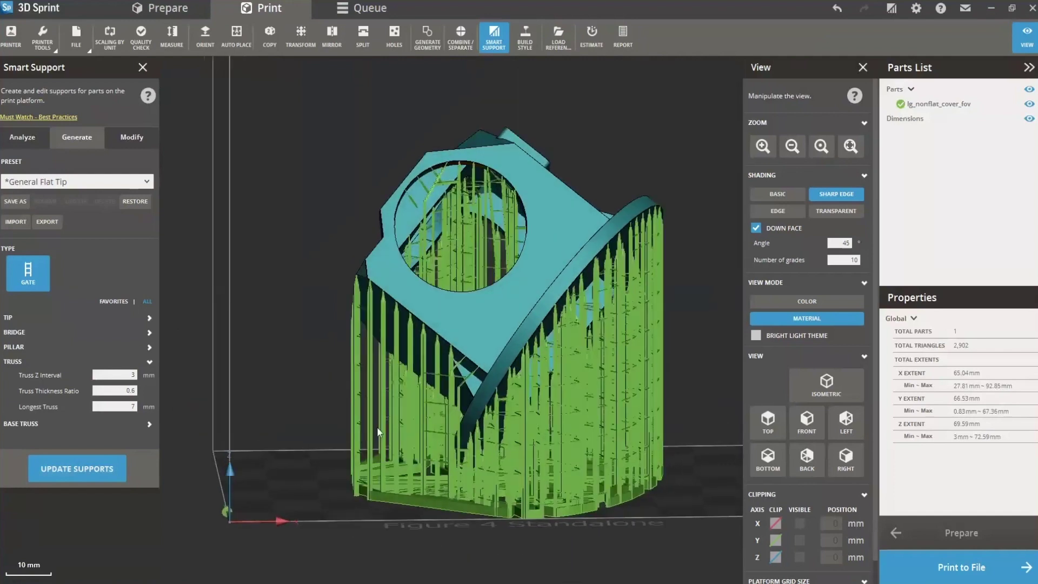
scroll(377, 426, up, 3)
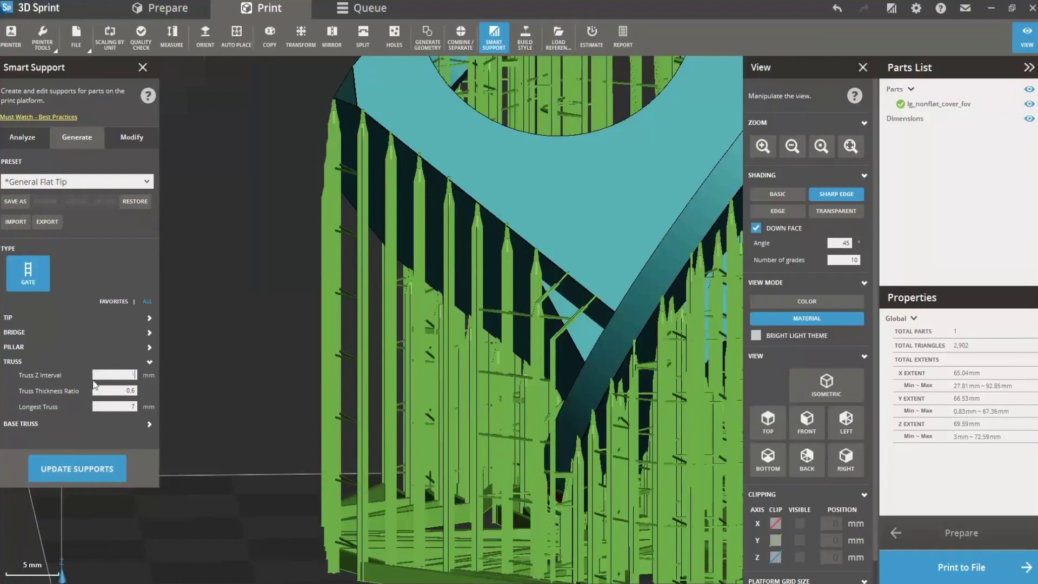
- Regenerate supports with 1 mm truss Z interval, 0.6 thickness ratio and 7 mm longest truss
click(76, 468)
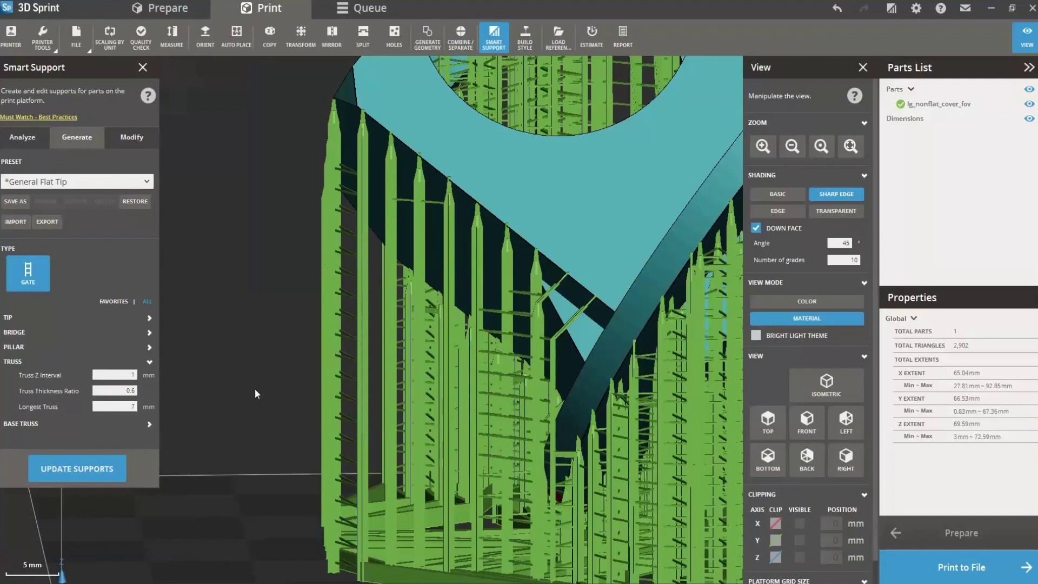
right_drag(244, 445, 433, 250)
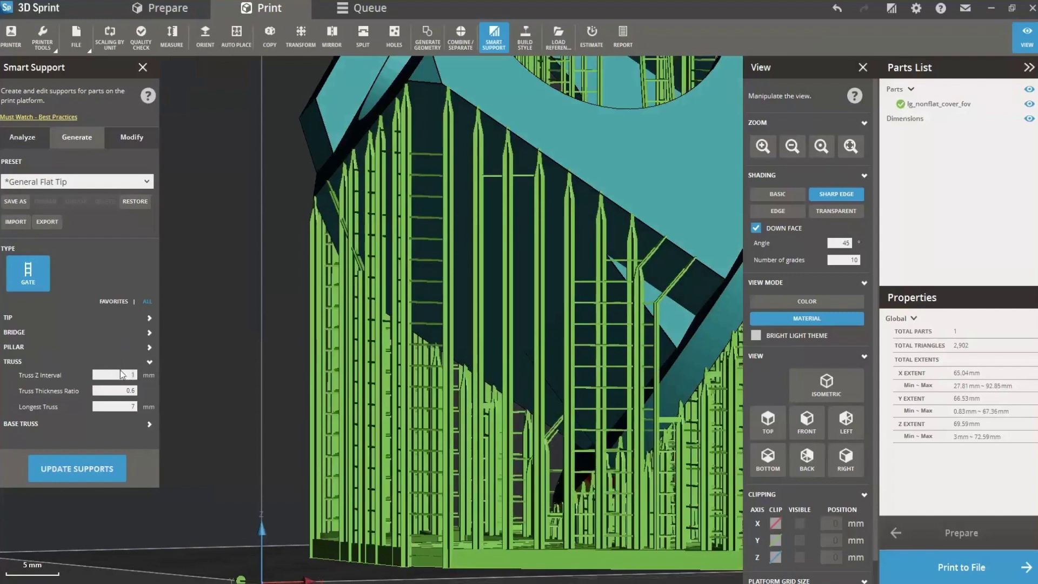
click(100, 478)
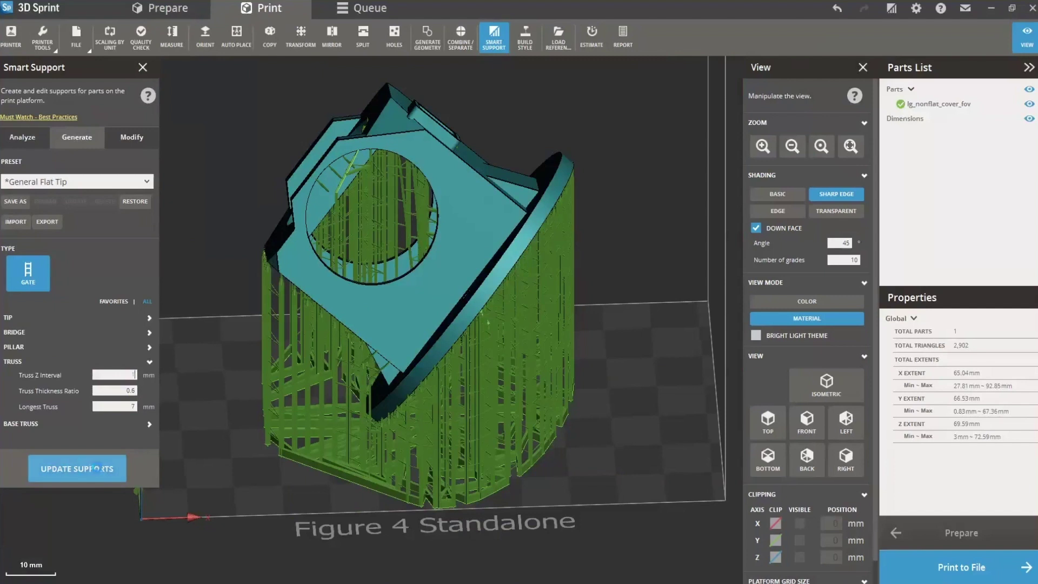
click(87, 468)
mouse_move(205, 249)
right_down()
mouse_move(307, 202)
mouse_move(326, 164)
mouse_move(199, 262)
right_up()
scroll(199, 261, up, 2)
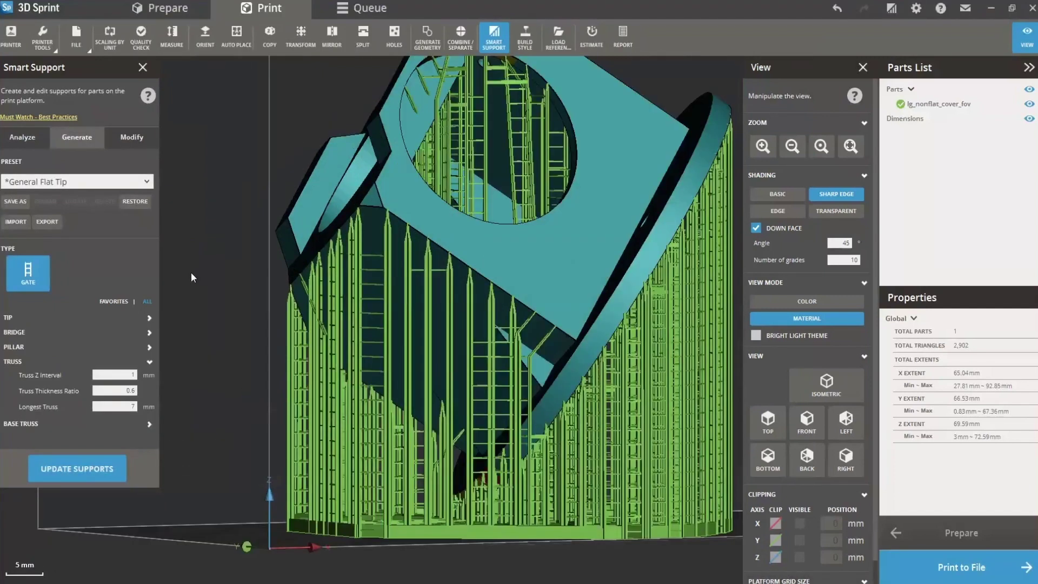
- Save the support settings as preset 'General Flat Tip_Sample' and confirm it in the Preset list
click(16, 201)
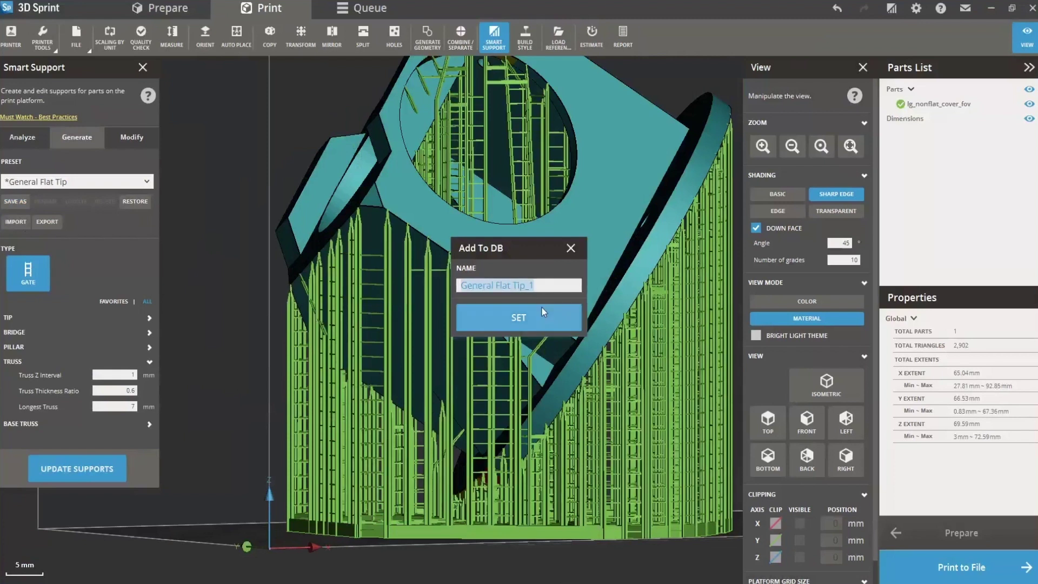
click(538, 286)
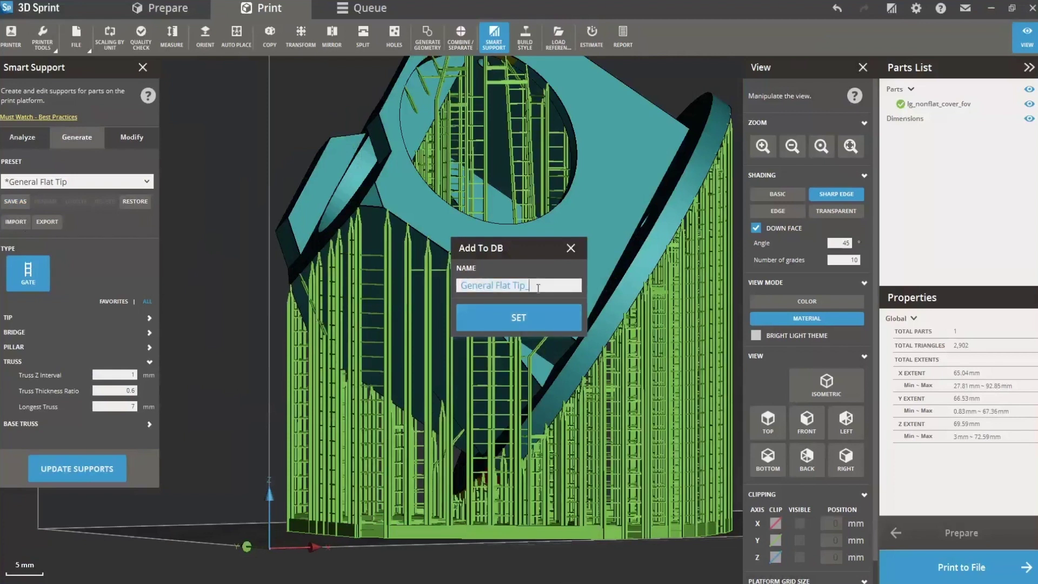
text(Sample)
click(539, 316)
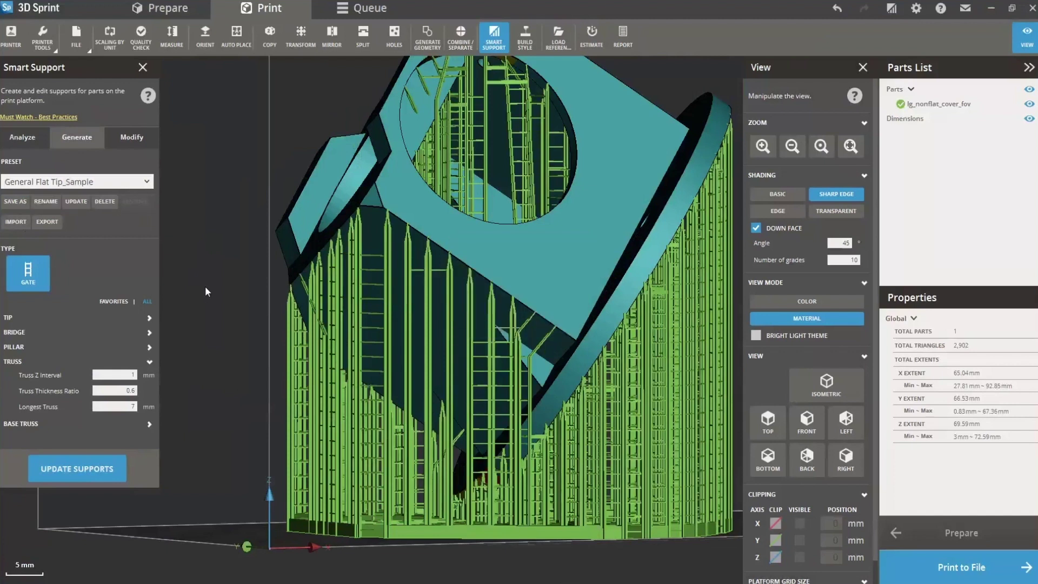
click(146, 182)
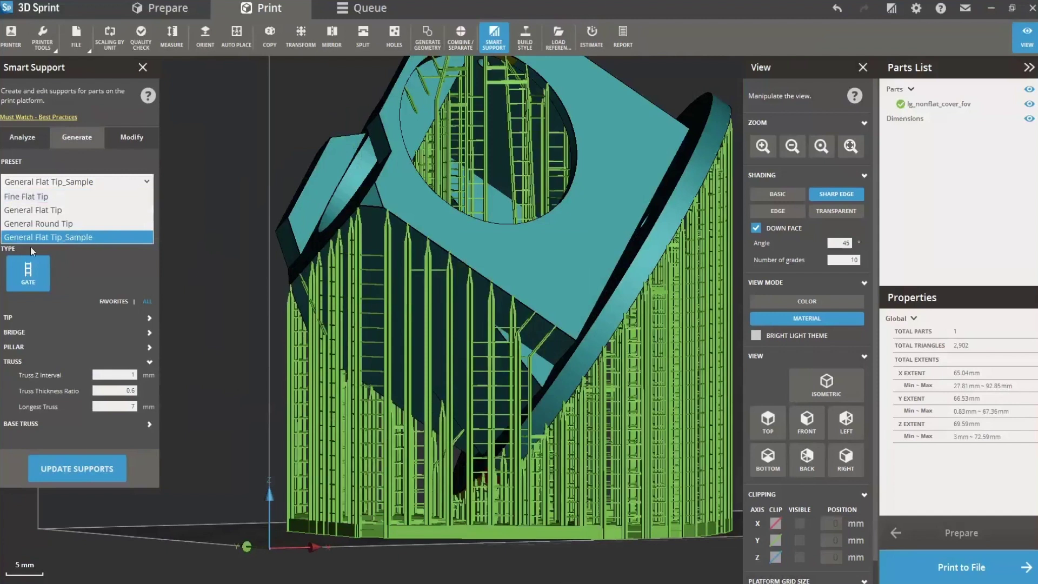
click(166, 244)
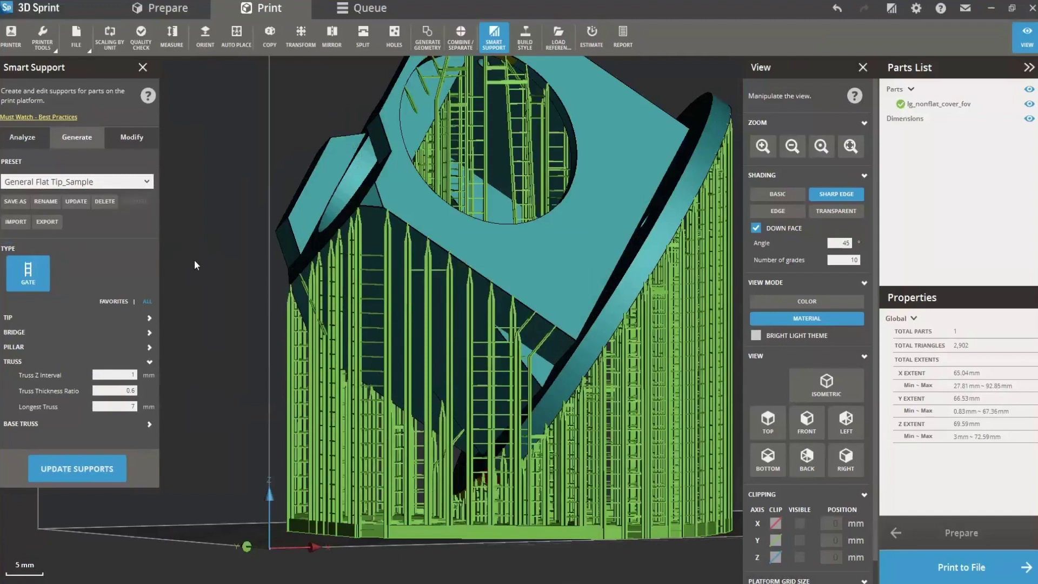
- Export General Flat Tip_Sample.styleddd to Documents > Training and close the Smart Support panel
click(47, 221)
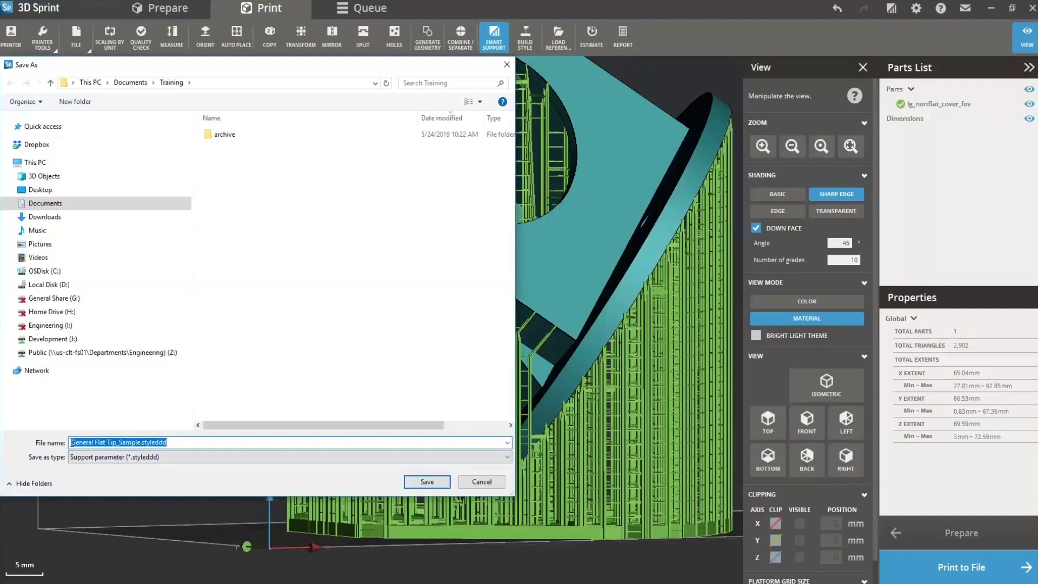
click(424, 482)
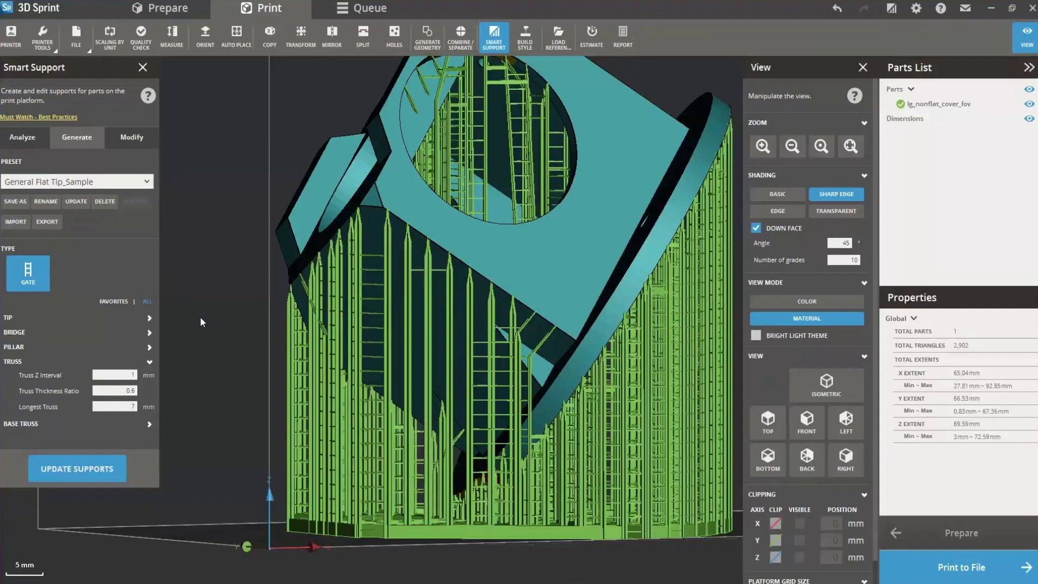
click(142, 67)
scroll(215, 242, down, 2)
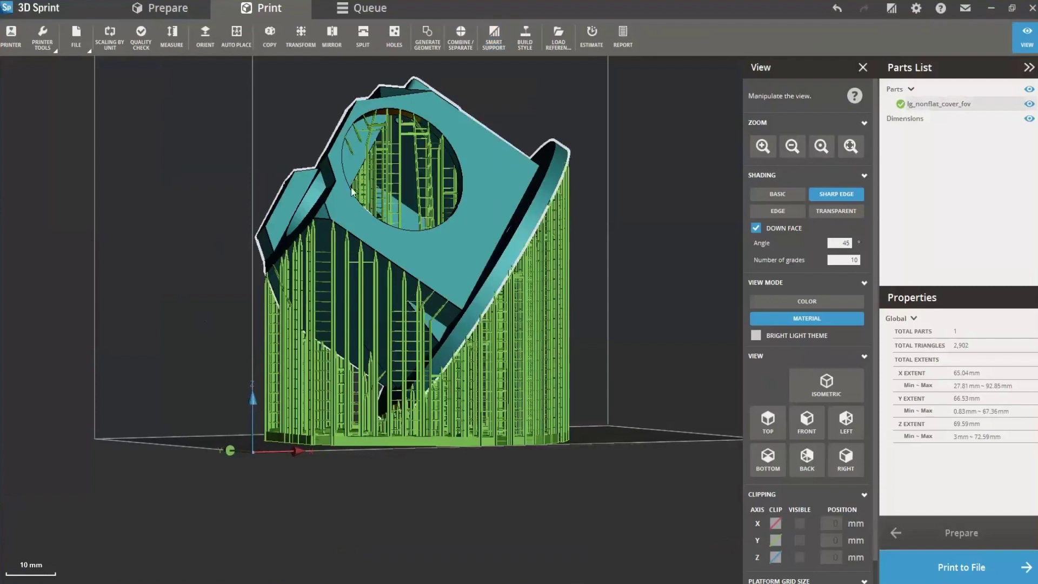
- Save the project as SupportStyle_And_Orientation.3dprint in Documents > Training, fixing typos in the name
right_drag(351, 190, 158, 95)
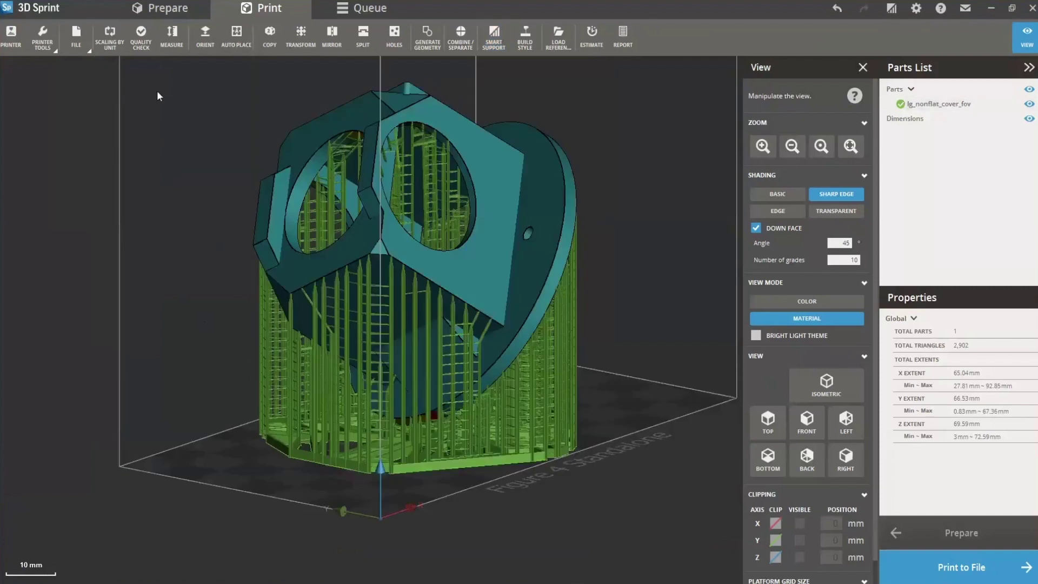
click(80, 44)
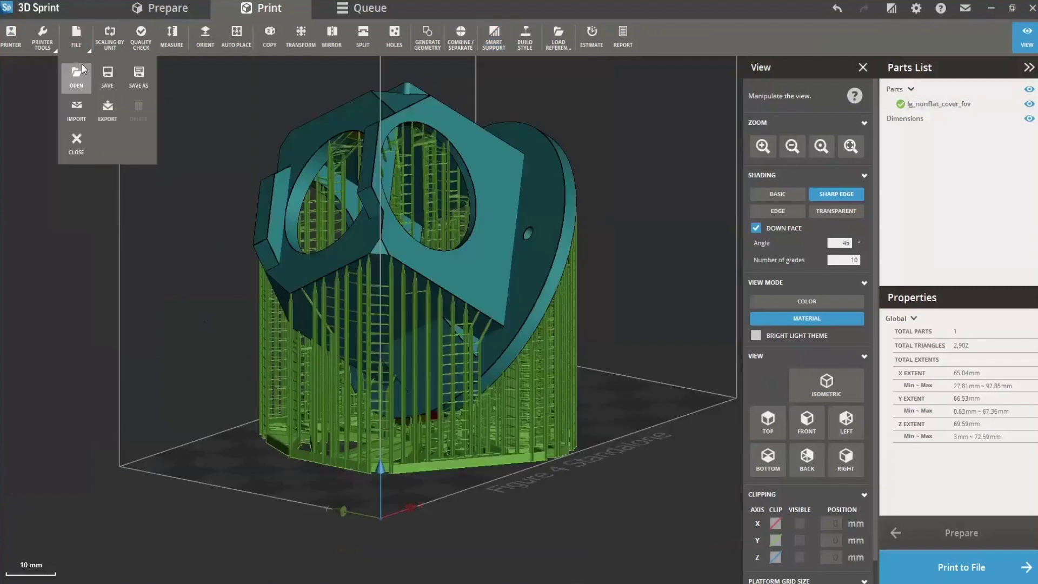
click(143, 72)
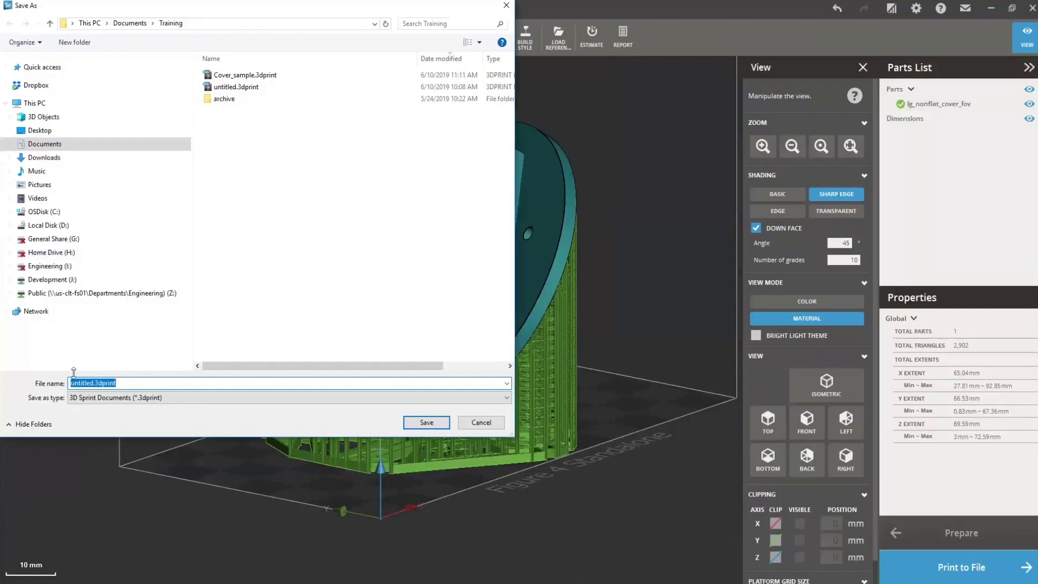
text(SupportStyle_And Oreintation)
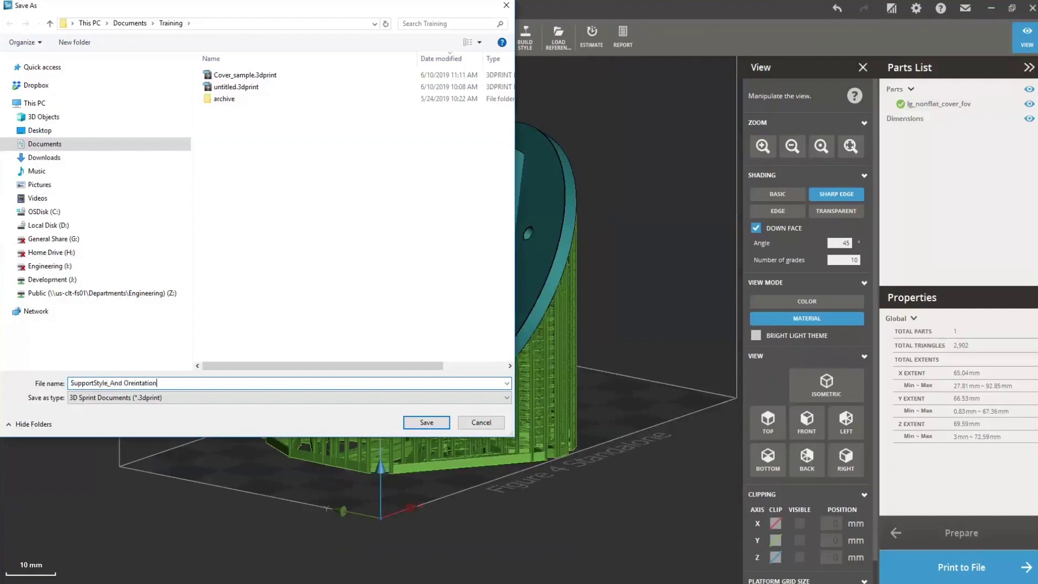
click(136, 383)
key(BackSpace)
key(BackSpace)
text(ie)
click(123, 383)
key(BackSpace)
text(_)
click(426, 424)
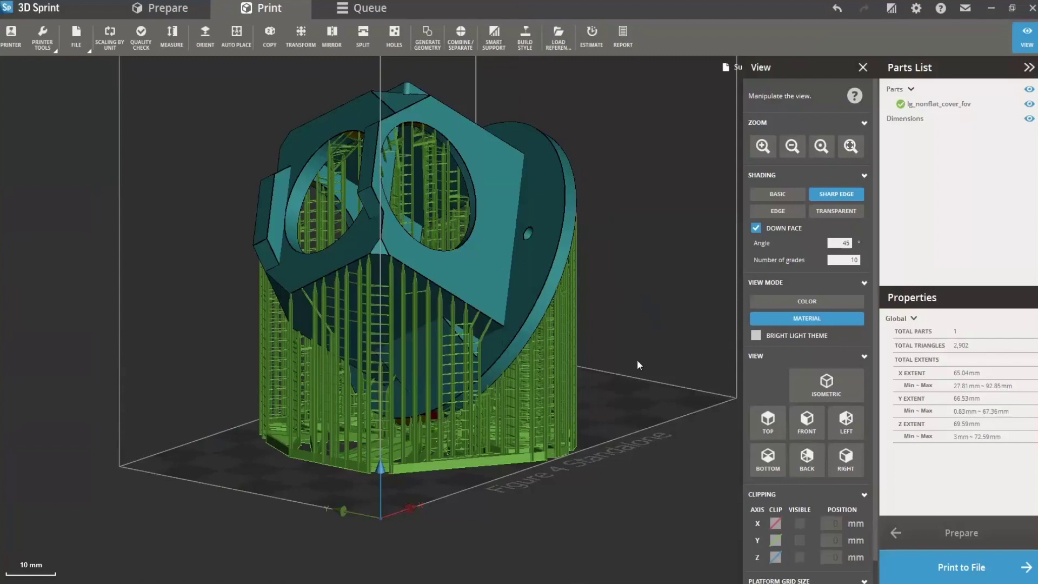
- Show the support points in Smart Support > Modify and orbit to view the part's underside
right_drag(639, 364, 506, 60)
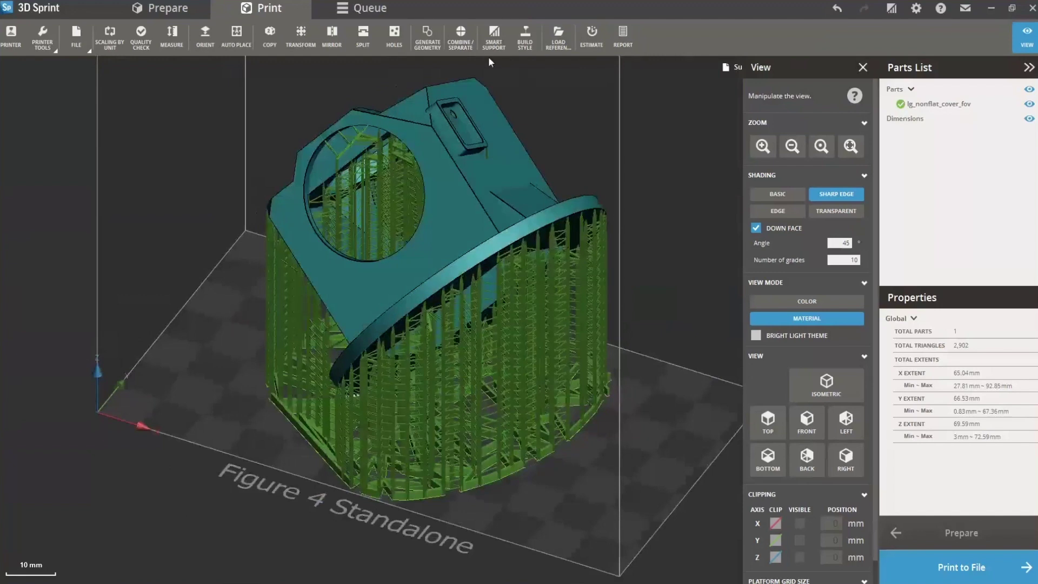
click(497, 44)
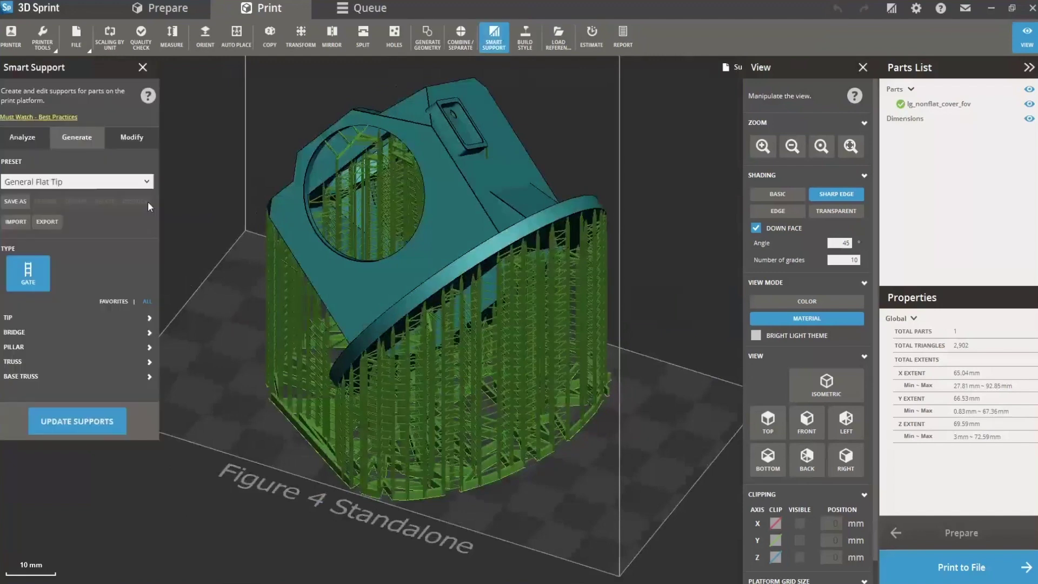
click(137, 138)
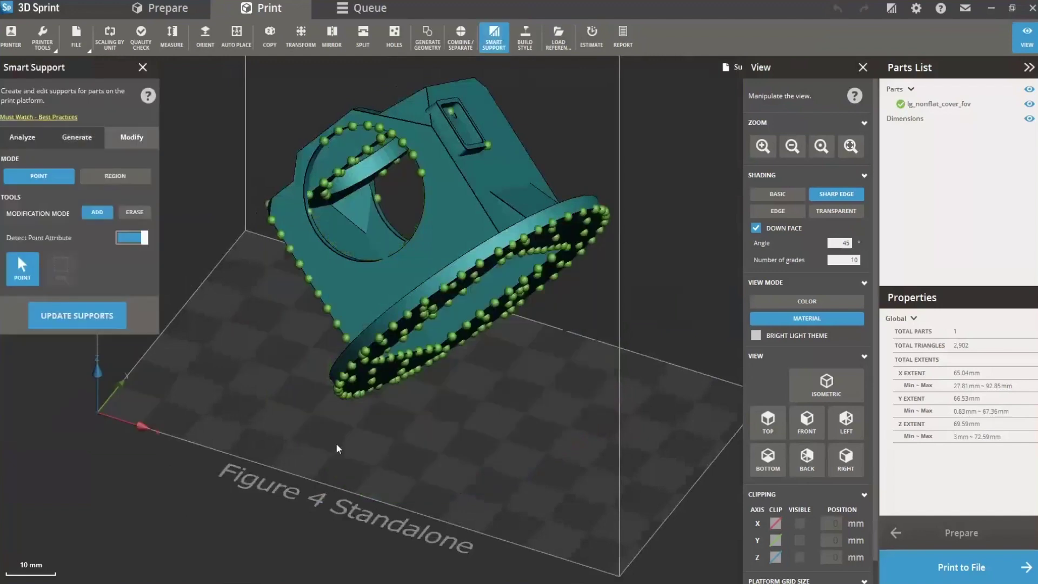
right_drag(335, 447, 428, 167)
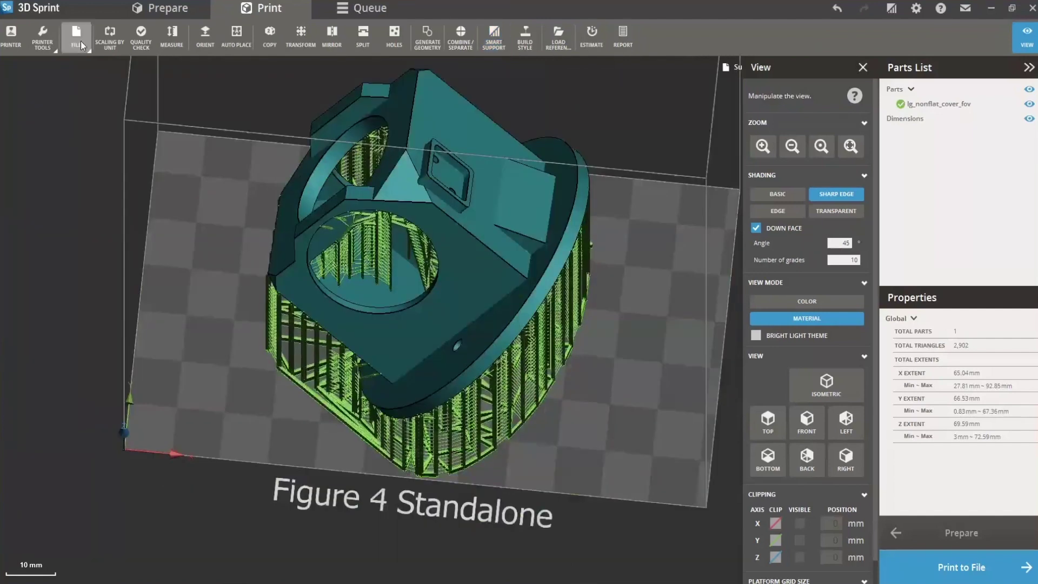
- Close the project and reopen SupportStyle_And_Orientation.3dprint
click(81, 43)
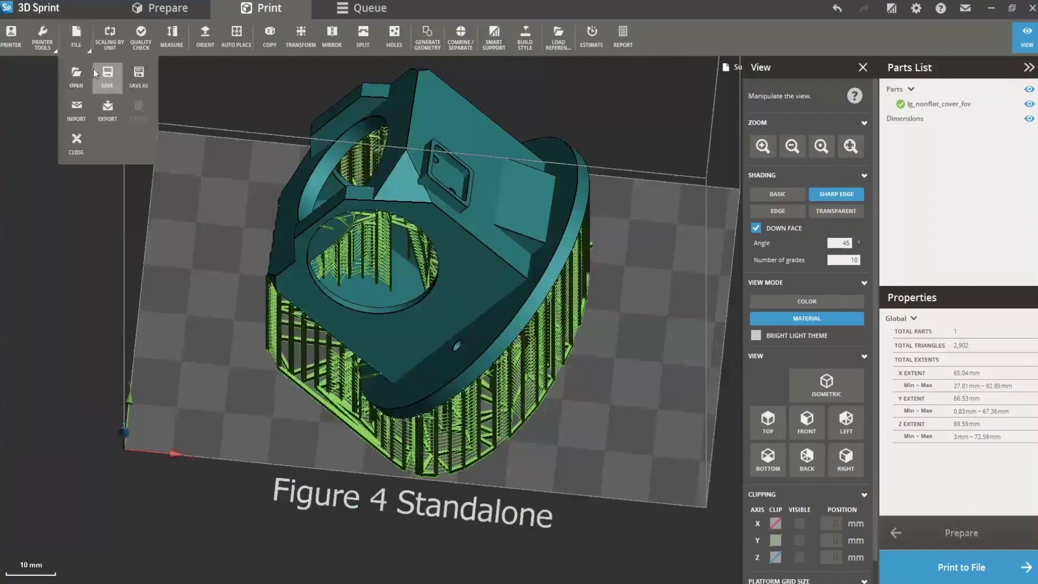
click(76, 143)
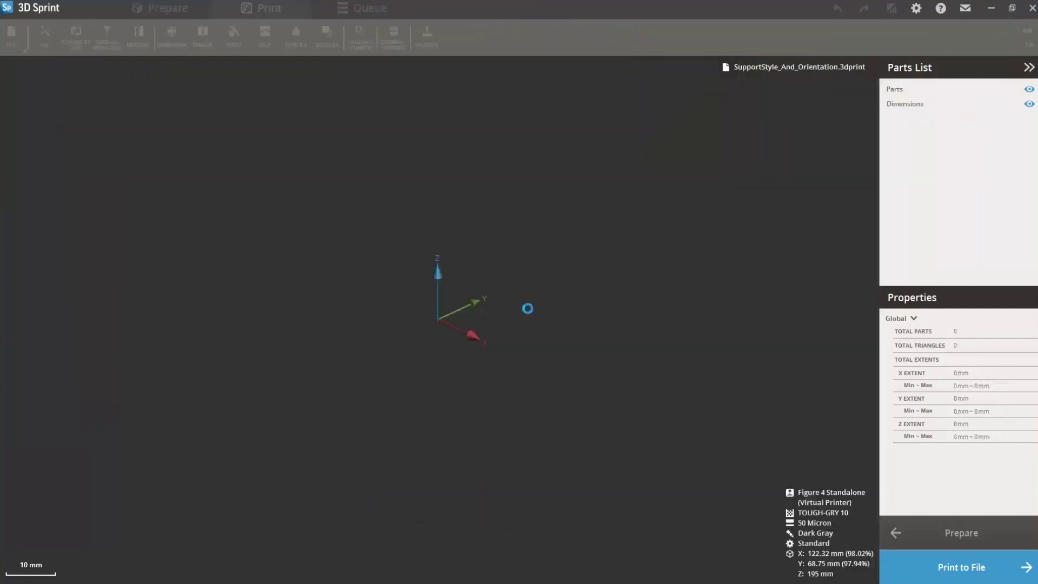
scroll(560, 464, up, 1)
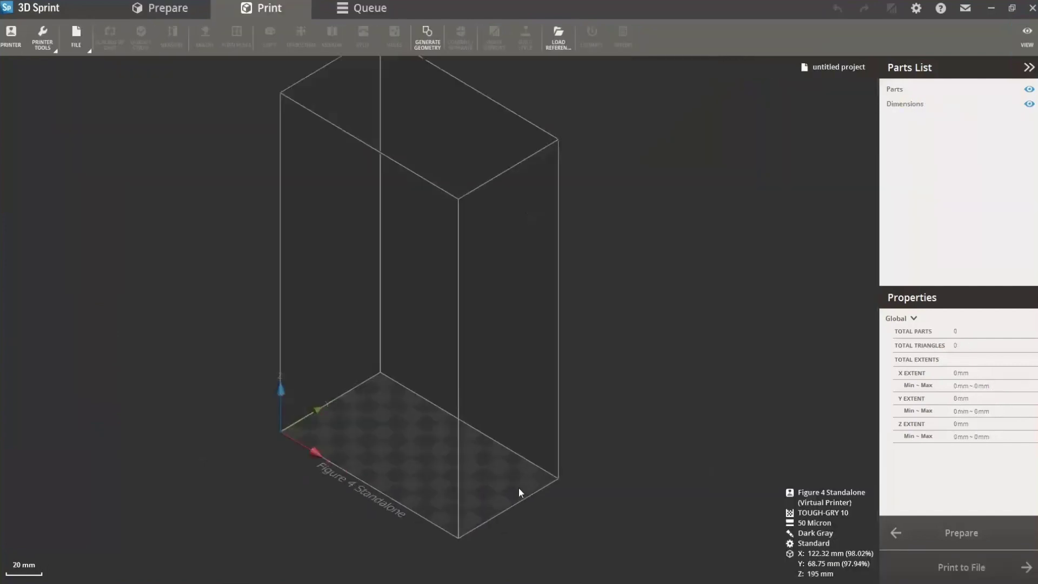
click(79, 47)
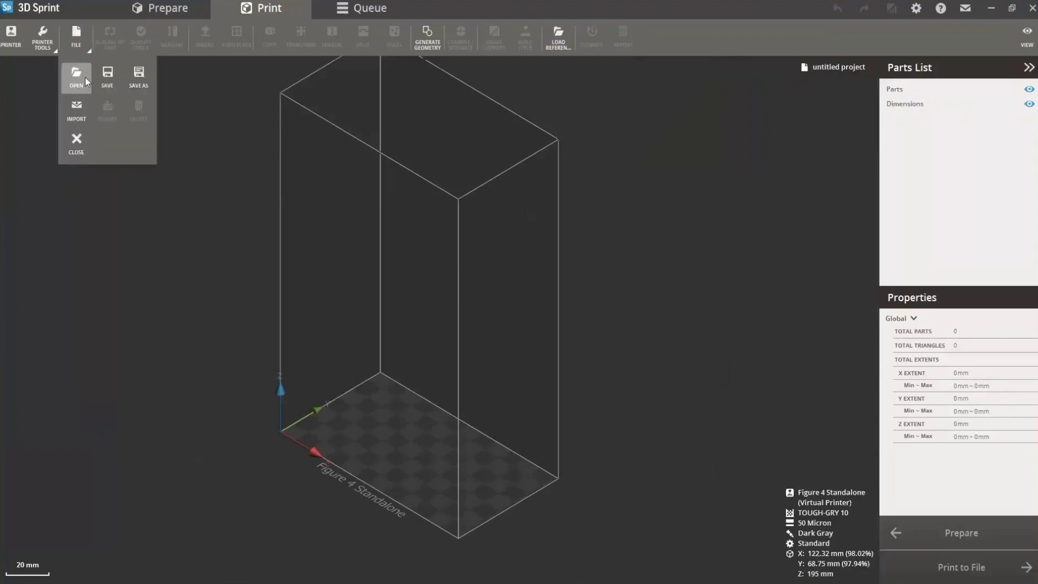
click(79, 80)
click(187, 76)
click(424, 424)
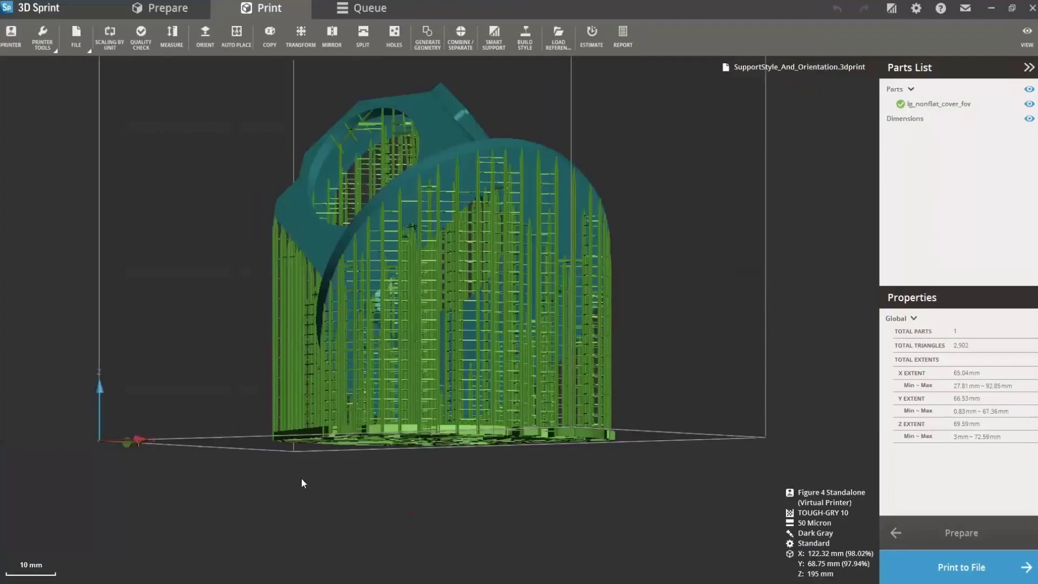
- Inspect the supported cover part from above and open Smart Support with the General Flat Tip preset
right_drag(314, 489, 400, 318)
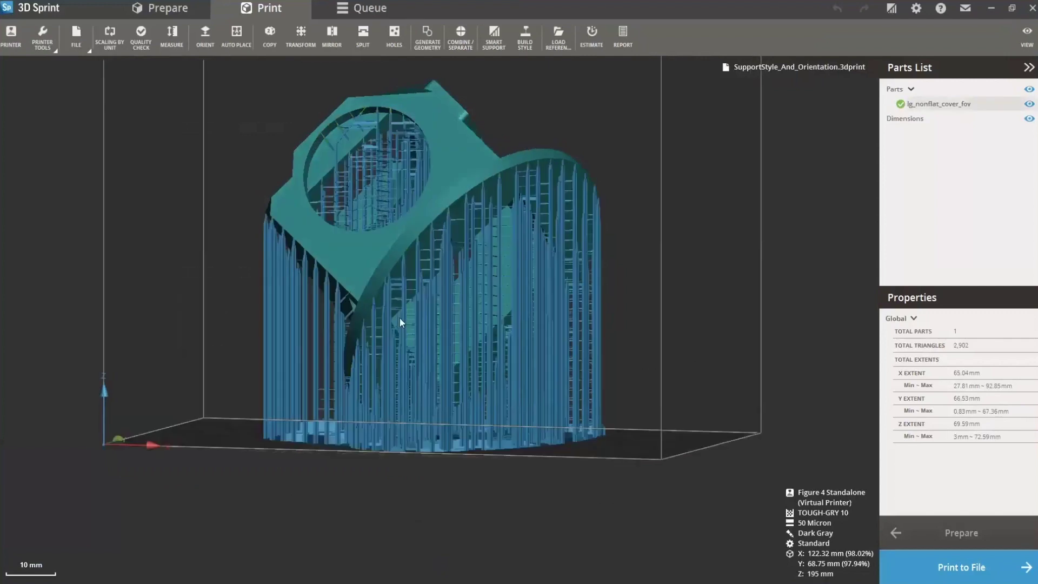
click(583, 196)
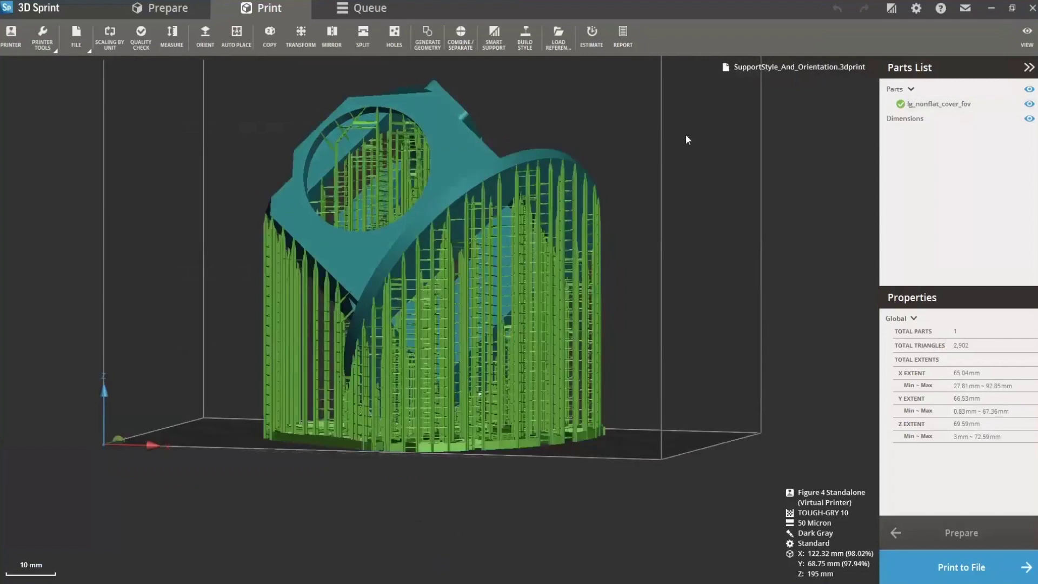
right_drag(654, 144, 631, 210)
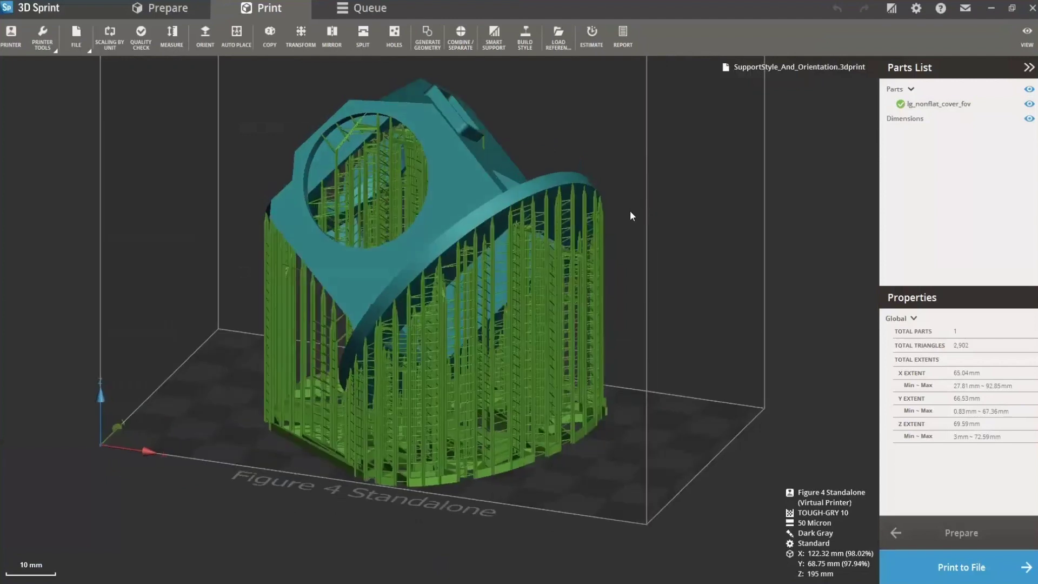
middle_drag(630, 211, 715, 251)
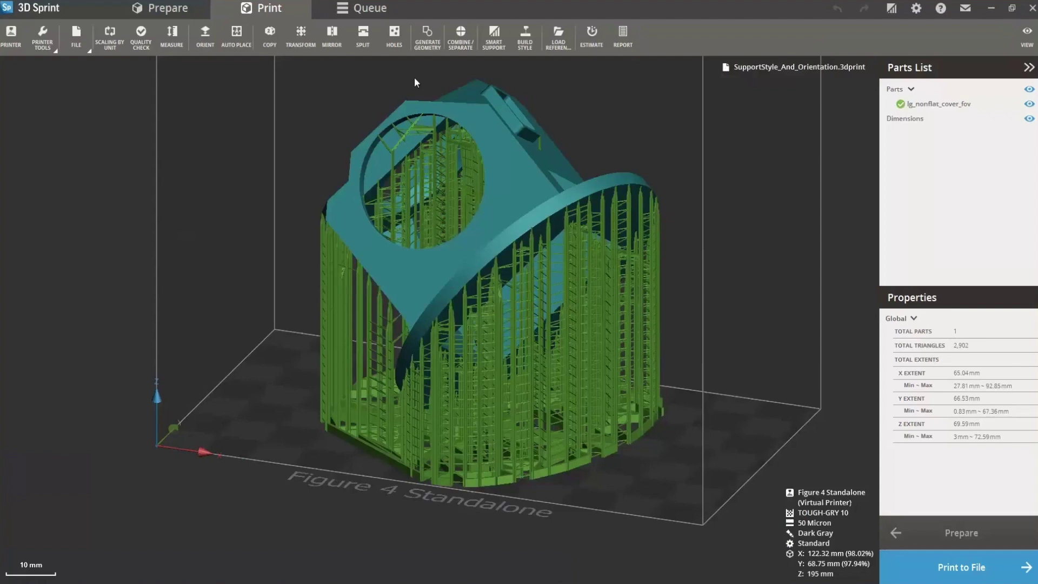
click(502, 37)
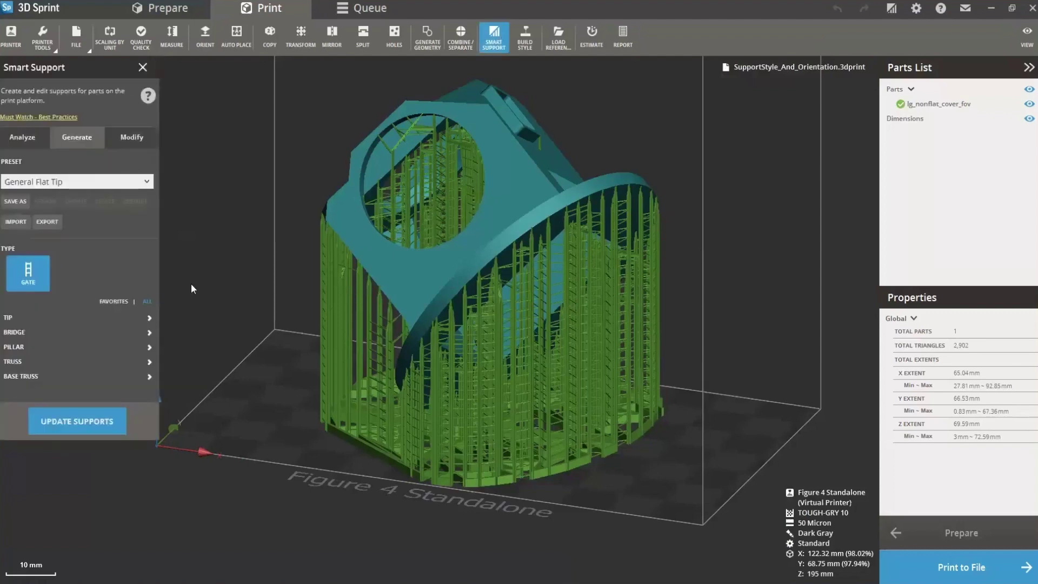
- Choose the General Round Tip preset and rebuild the supports from the current points
click(146, 184)
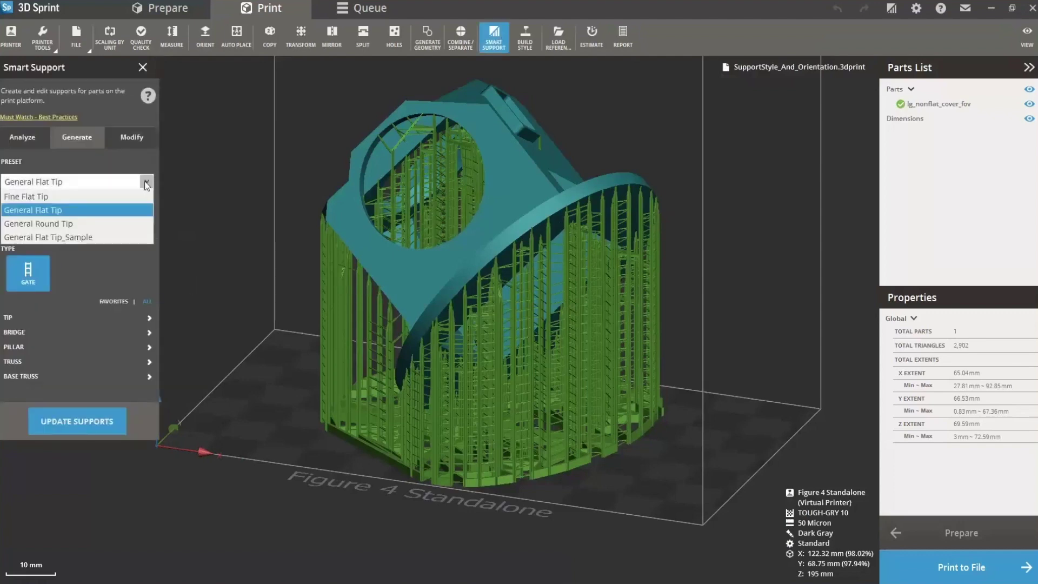
click(100, 223)
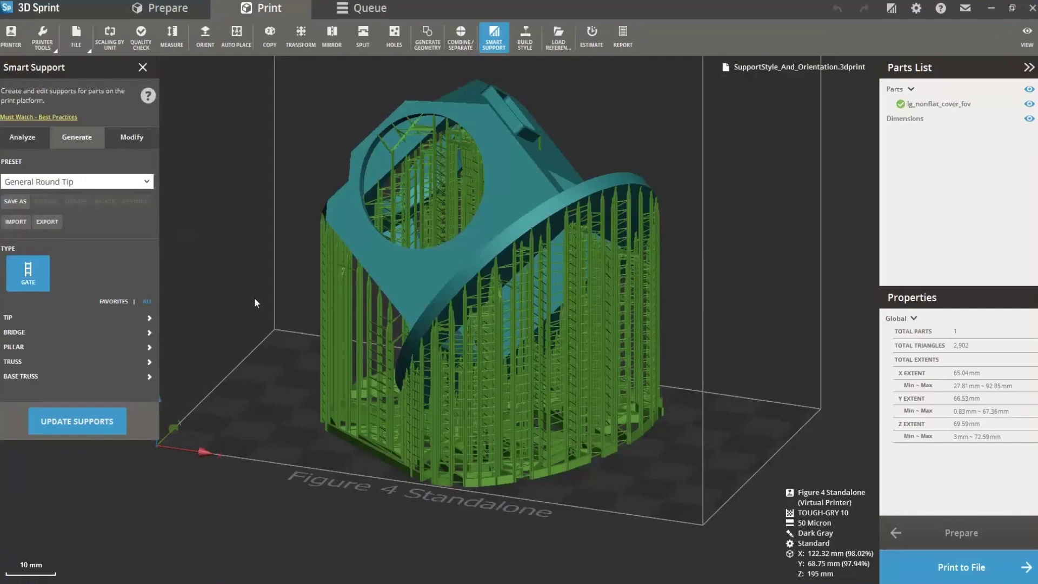
click(133, 139)
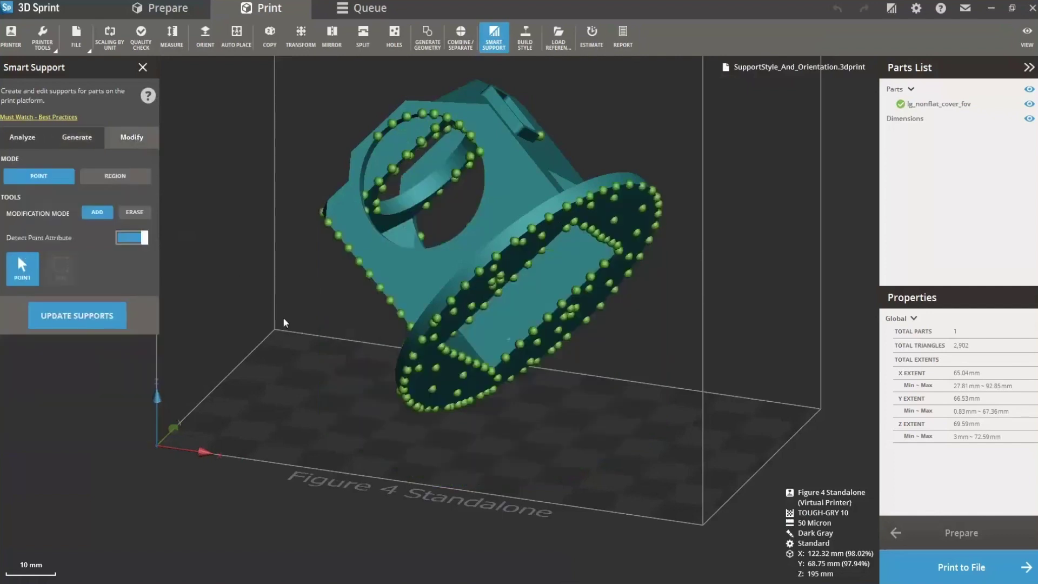
right_drag(285, 323, 189, 168)
right_drag(303, 343, 217, 346)
click(77, 315)
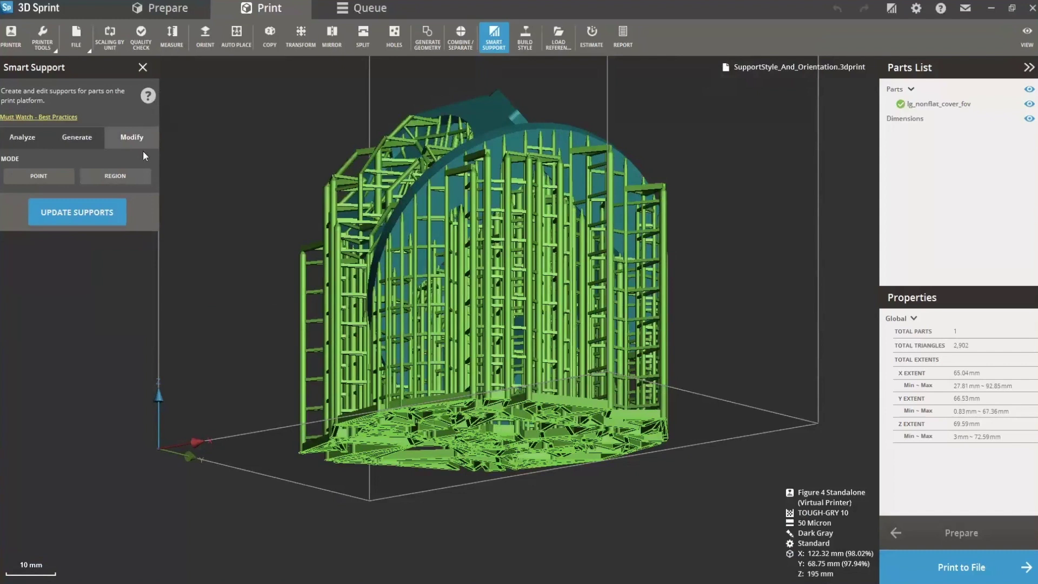
- Update the round-tip supports from Modify > Point and orbit to inspect the new lattice
click(51, 173)
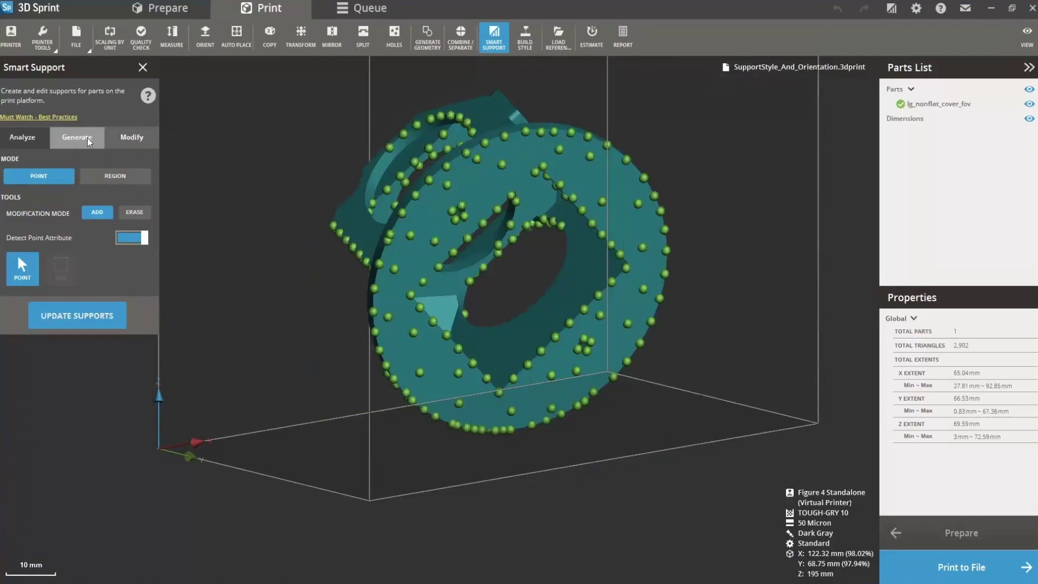
click(86, 320)
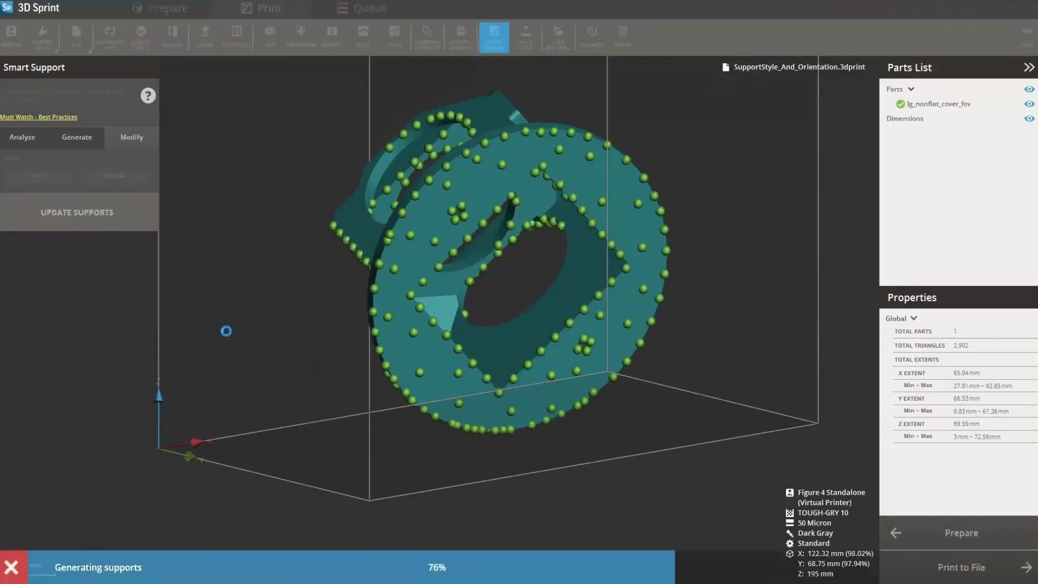
right_drag(414, 279, 310, 326)
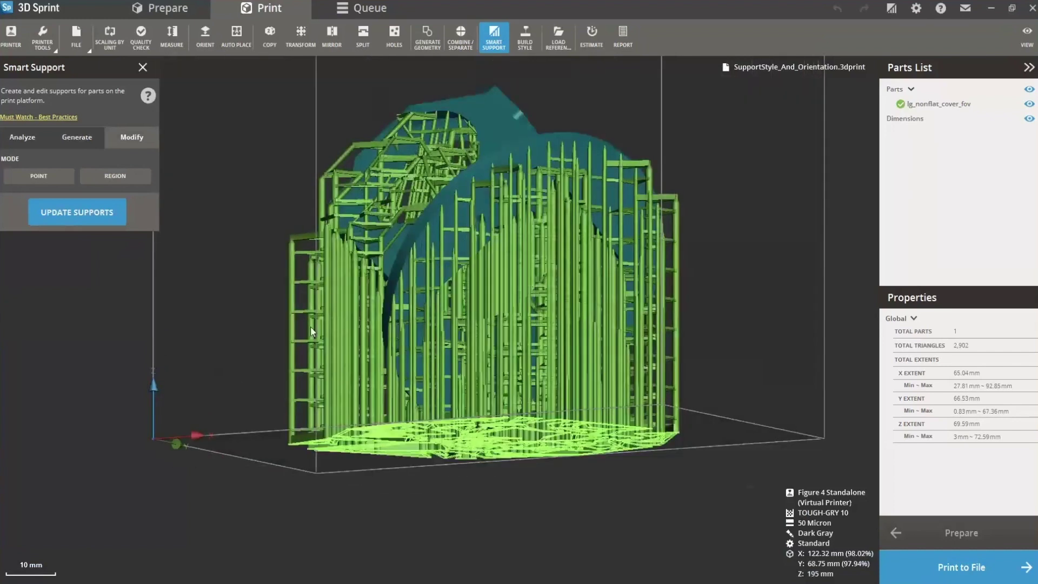
scroll(310, 326, up, 5)
scroll(271, 222, down, 3)
right_drag(318, 224, 519, 243)
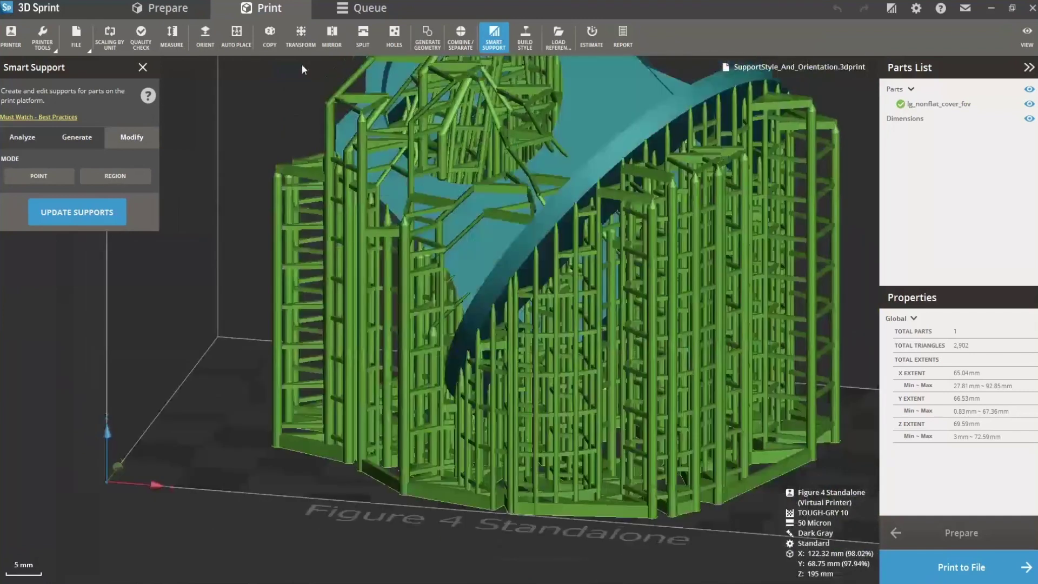
click(63, 143)
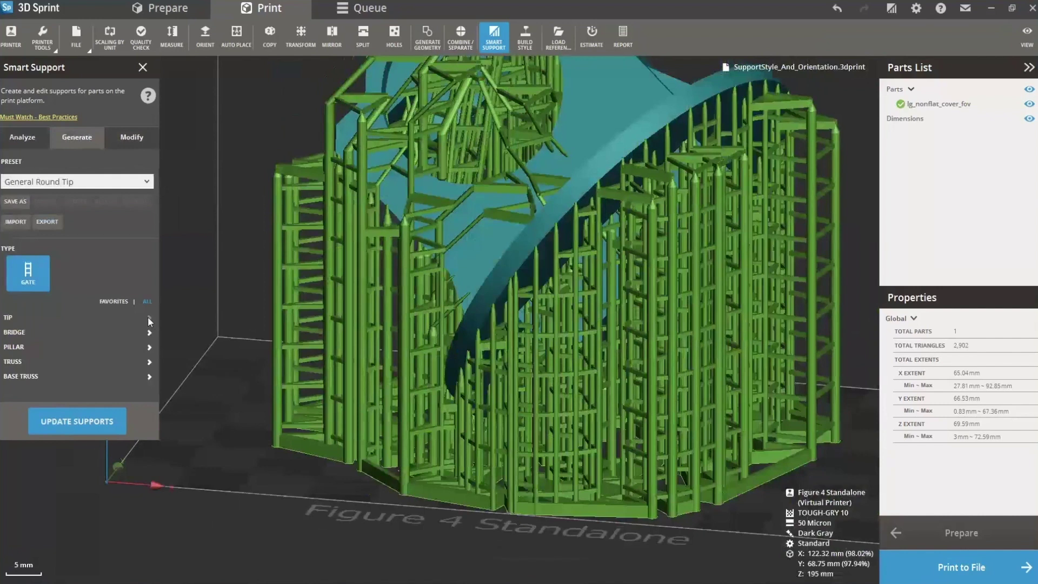
- Switch to the General Flat Tip_Sample preset and update the cover's supports
click(146, 183)
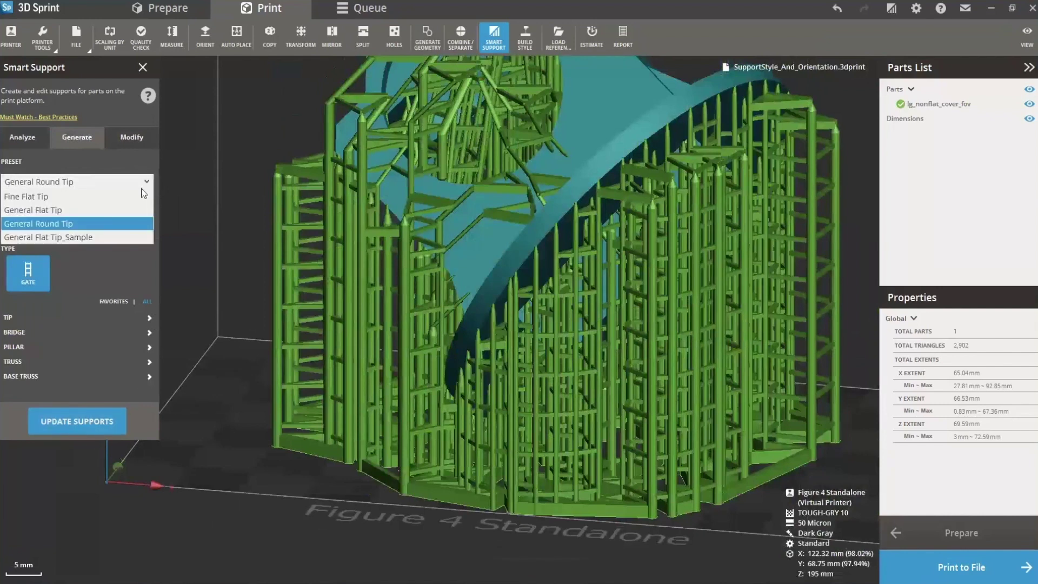
click(119, 241)
click(133, 139)
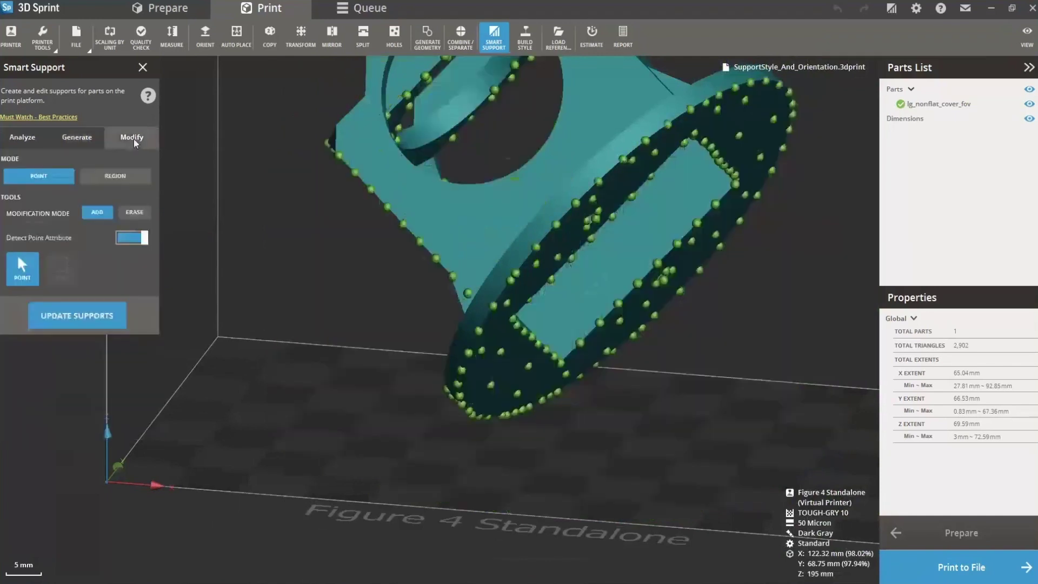
click(115, 313)
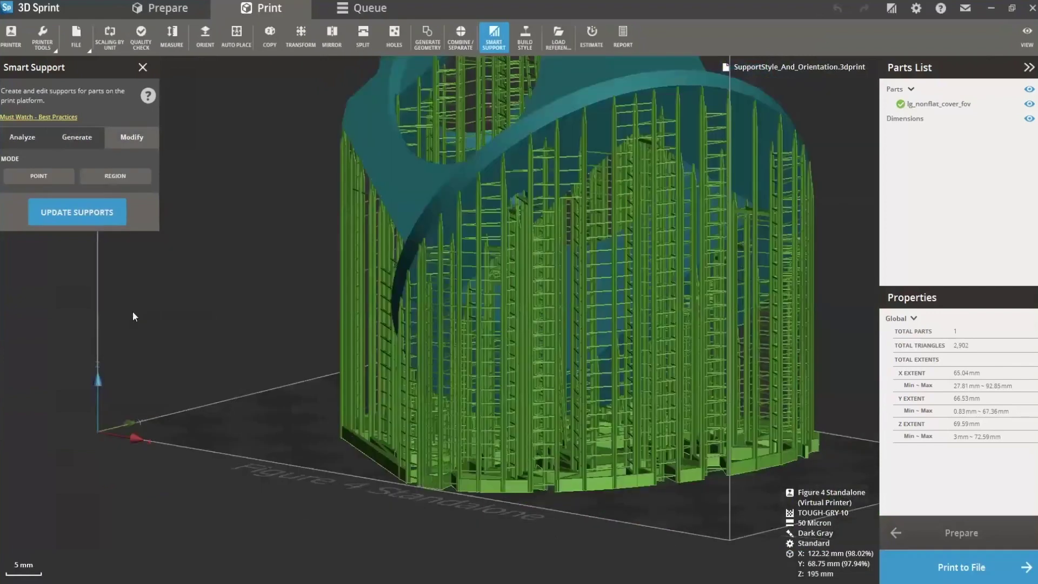
right_drag(132, 311, 200, 372)
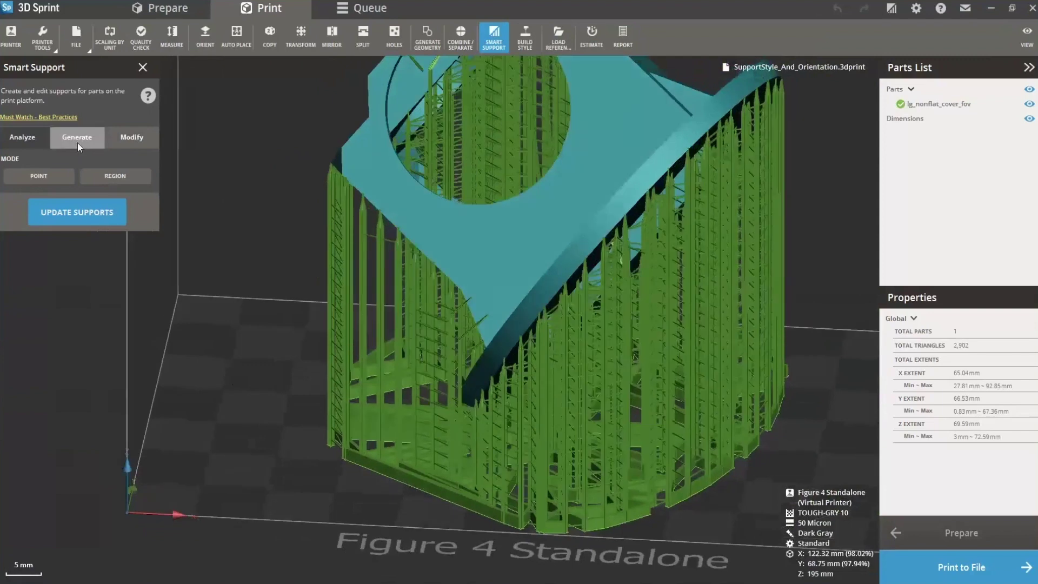
click(77, 138)
click(147, 182)
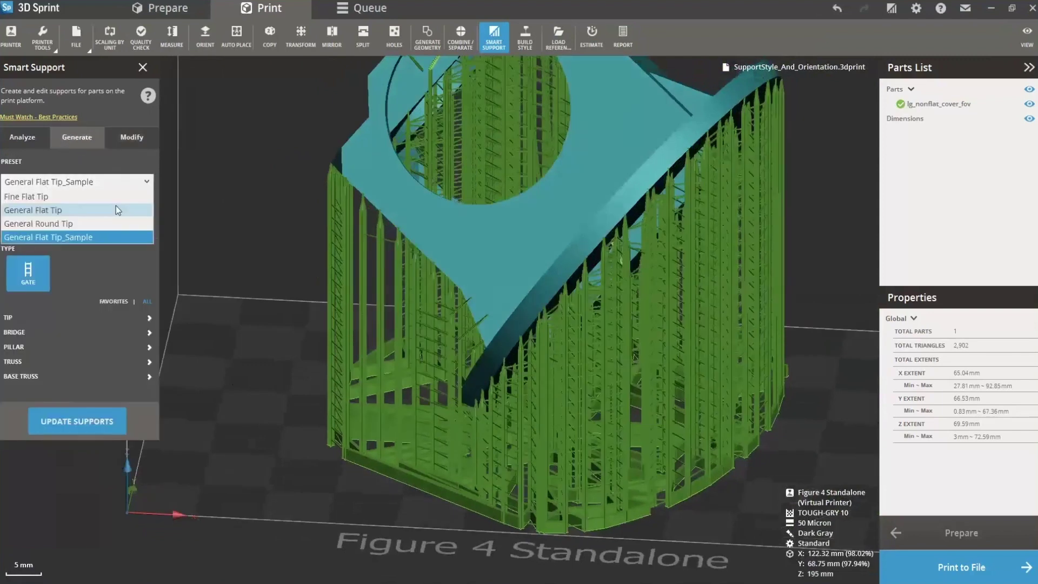
- Select the Fine Flat Tip preset, decline anchor-point regeneration, and update the supports
click(116, 196)
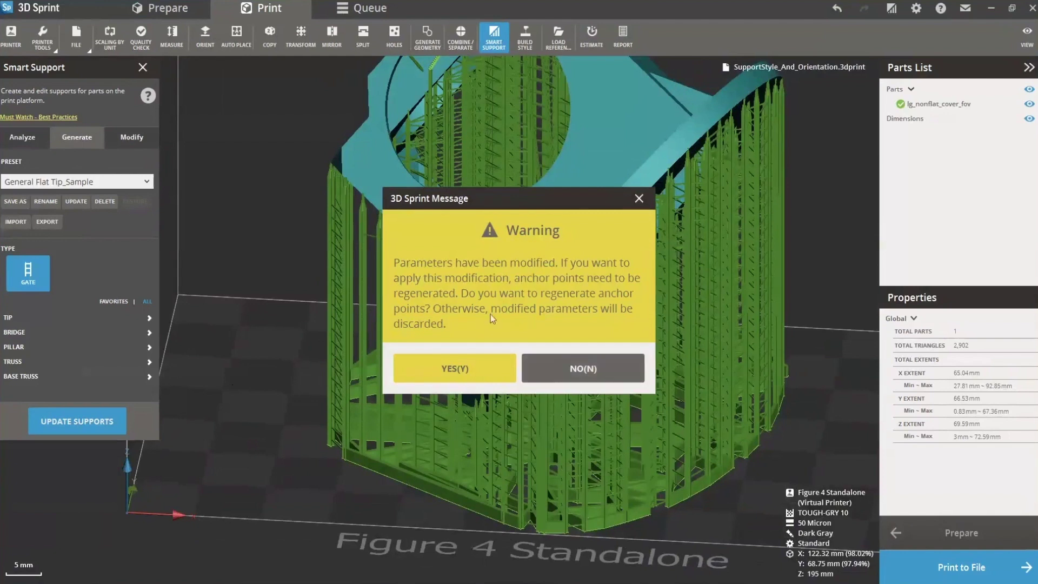
click(554, 367)
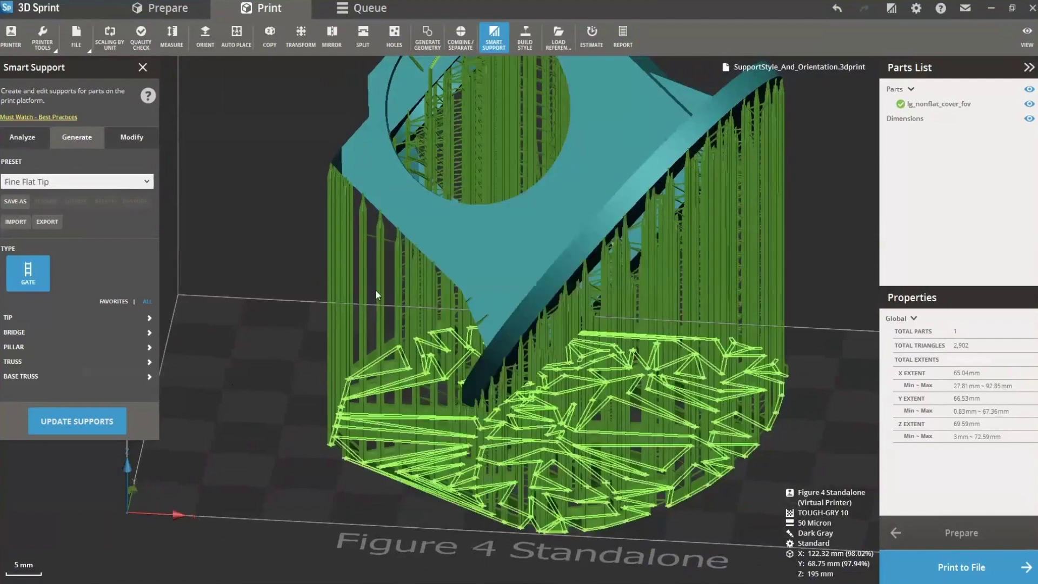
click(111, 418)
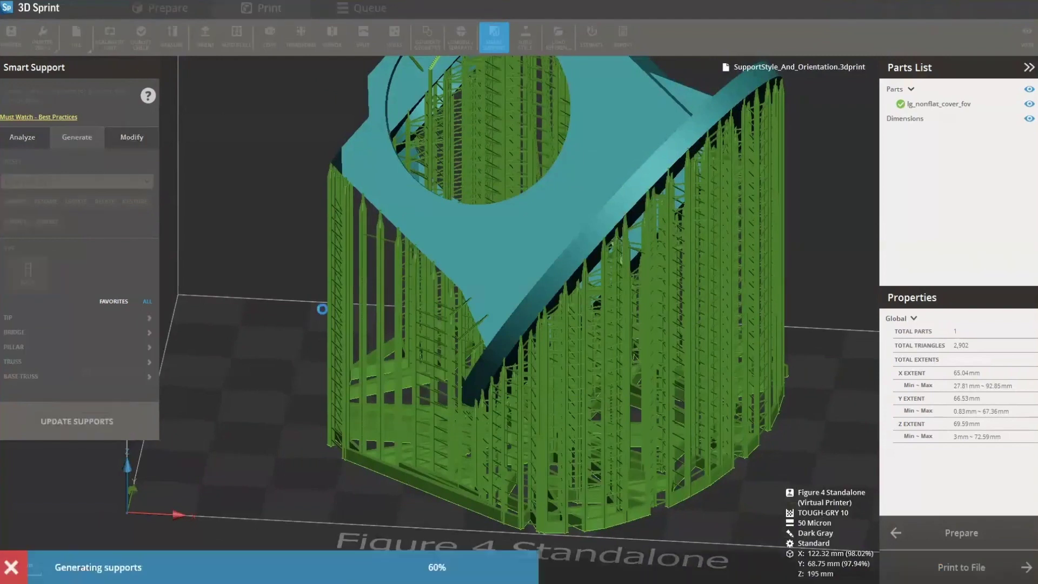
right_drag(220, 487, 77, 429)
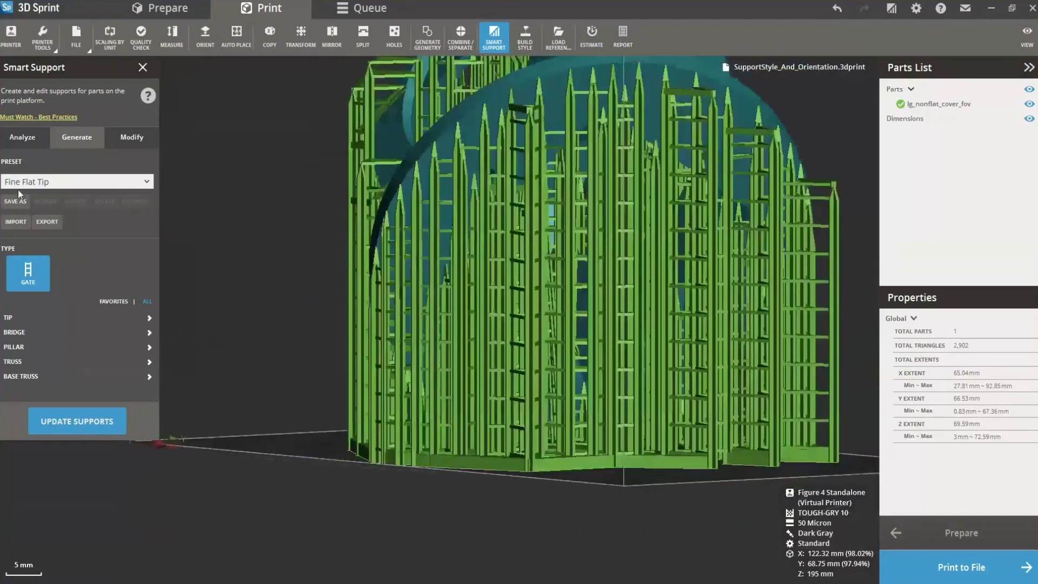
- Inspect the Fine Flat Tip support points from below and update the supports again
click(132, 137)
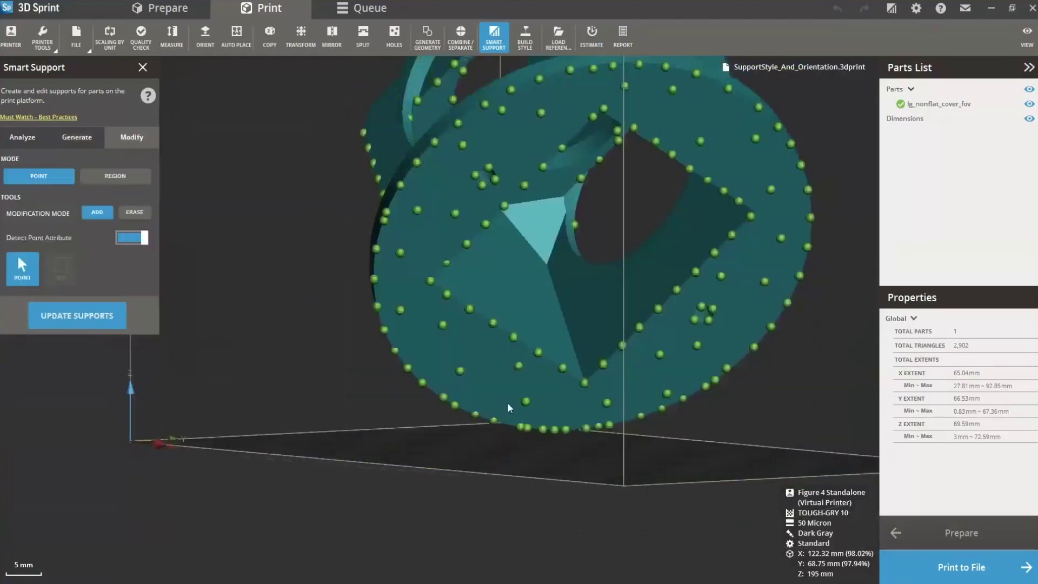
right_drag(397, 286, 529, 393)
scroll(326, 360, down, 3)
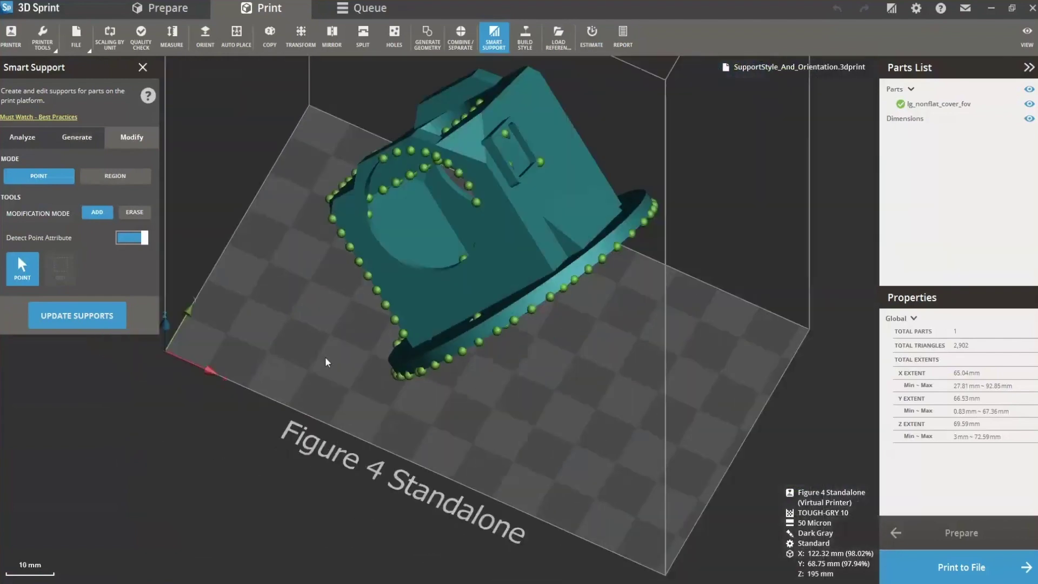
middle_drag(280, 251, 304, 344)
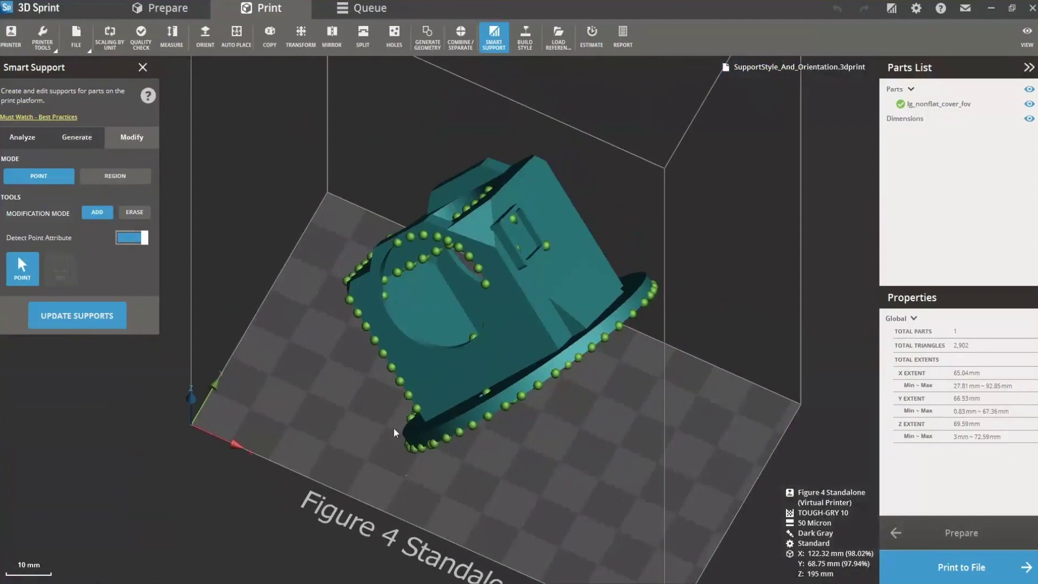
right_drag(557, 509, 492, 487)
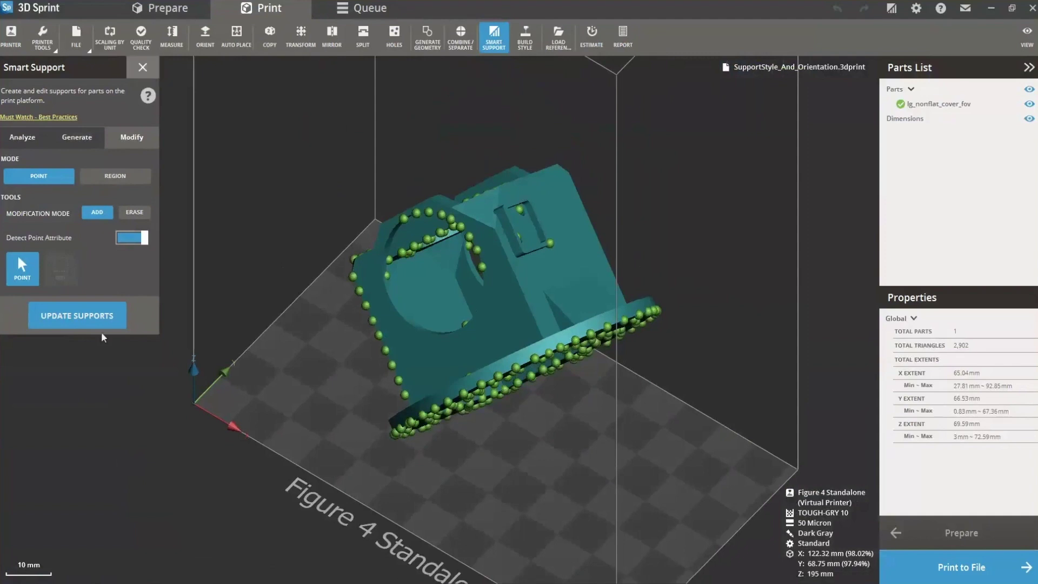
click(100, 136)
click(143, 184)
click(100, 223)
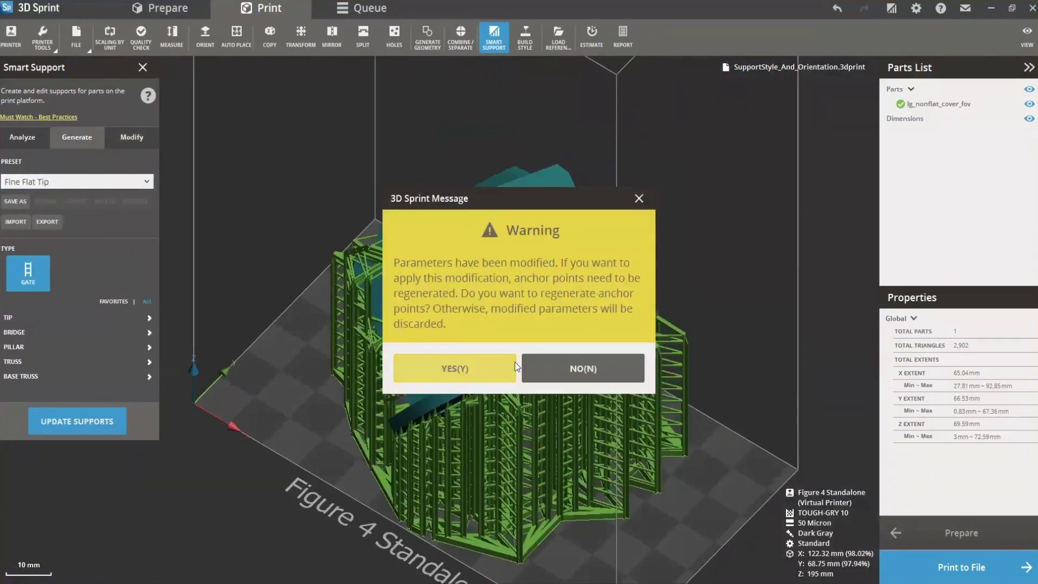
click(560, 369)
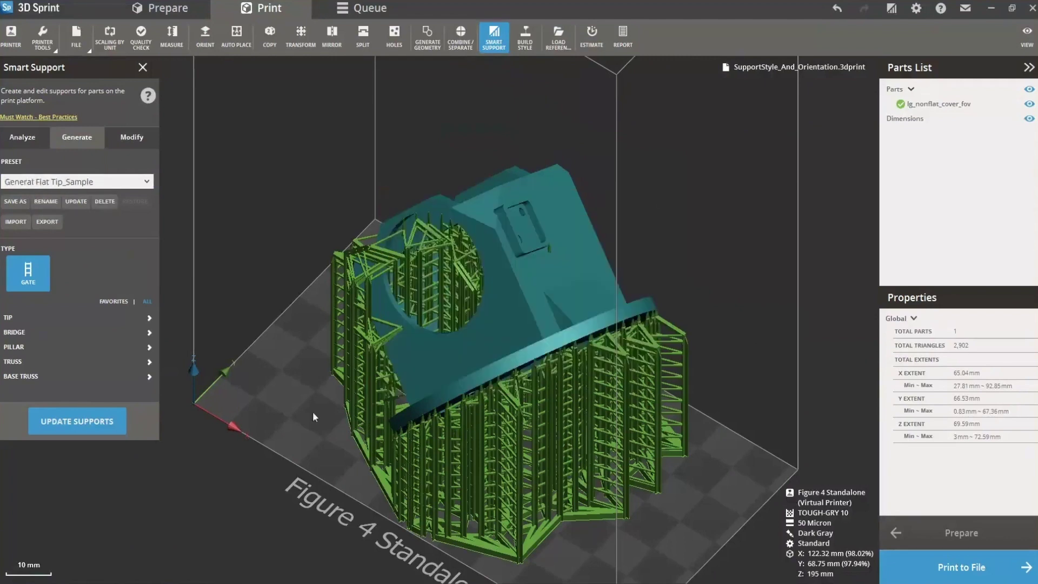
click(82, 421)
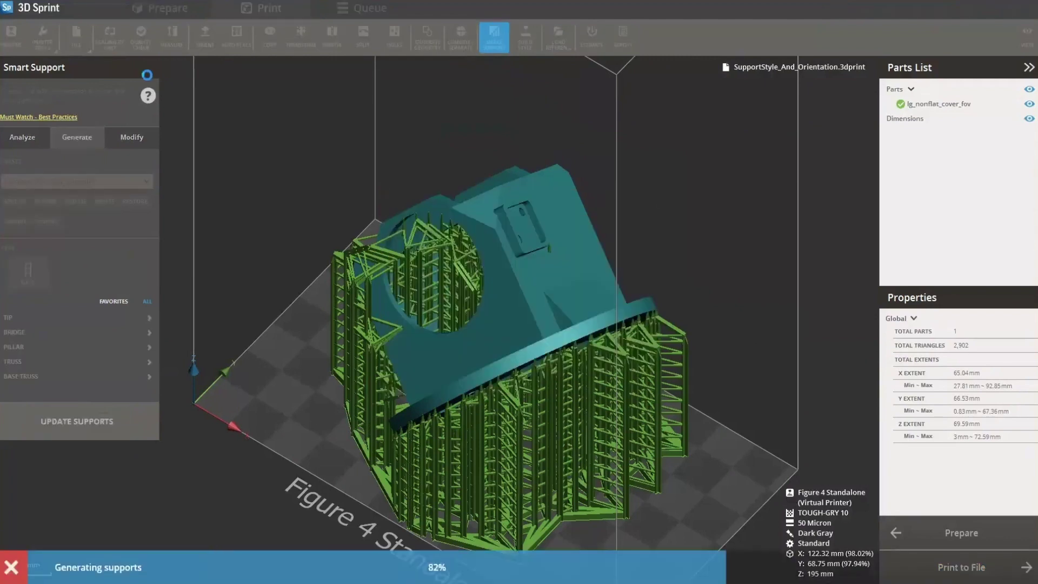
click(143, 67)
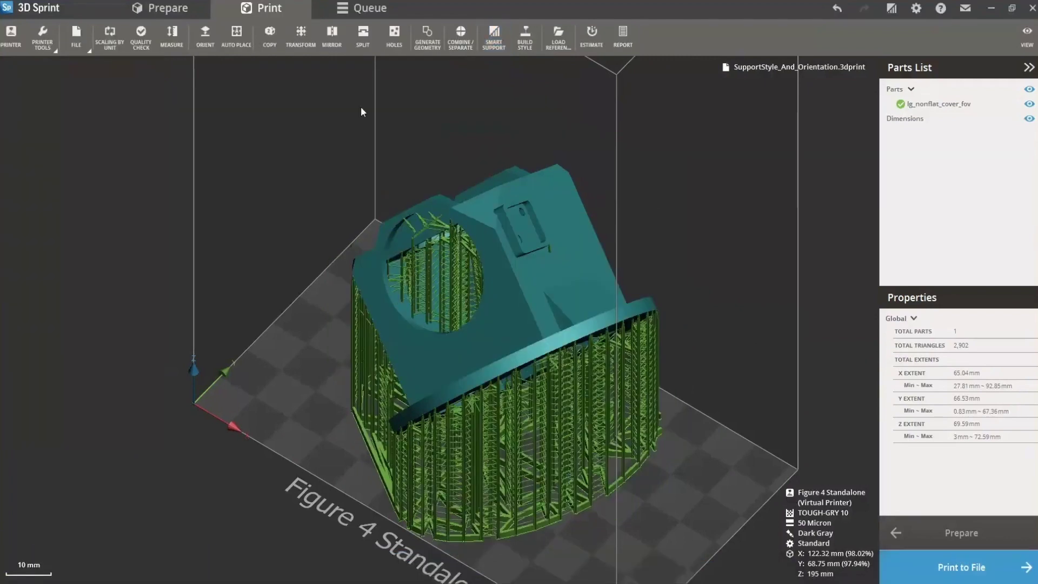
- Open Build Style, keep the TOUGH-GRY 10 Standard region style, and expand the ADVANCED parameters
click(524, 47)
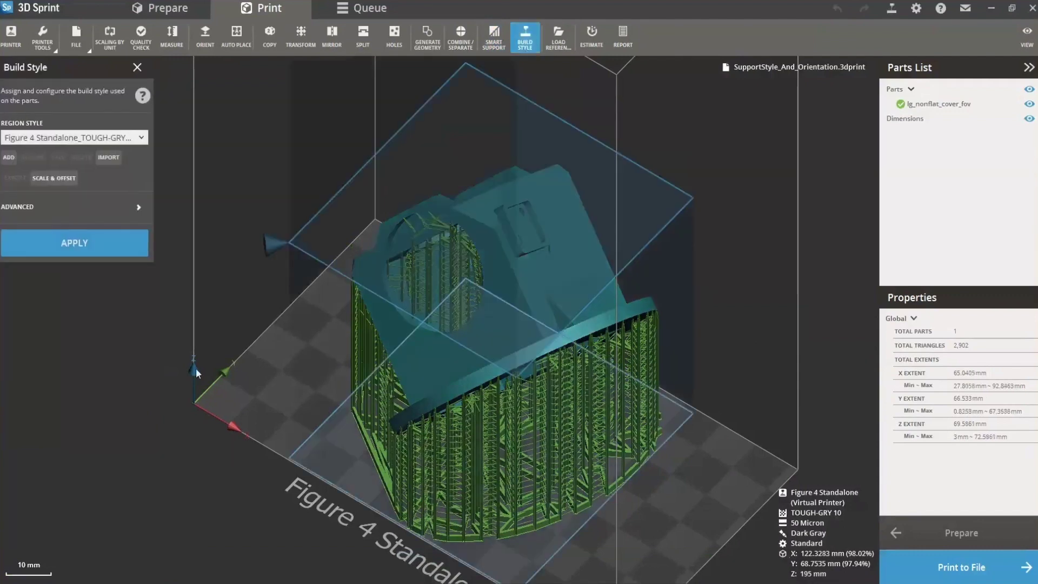
right_drag(192, 461, 321, 366)
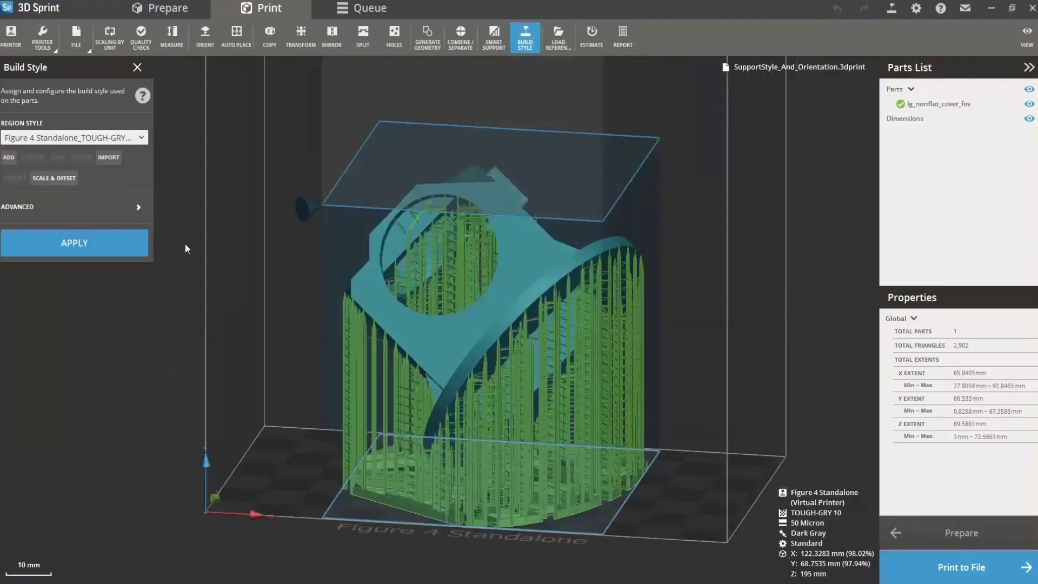
click(143, 139)
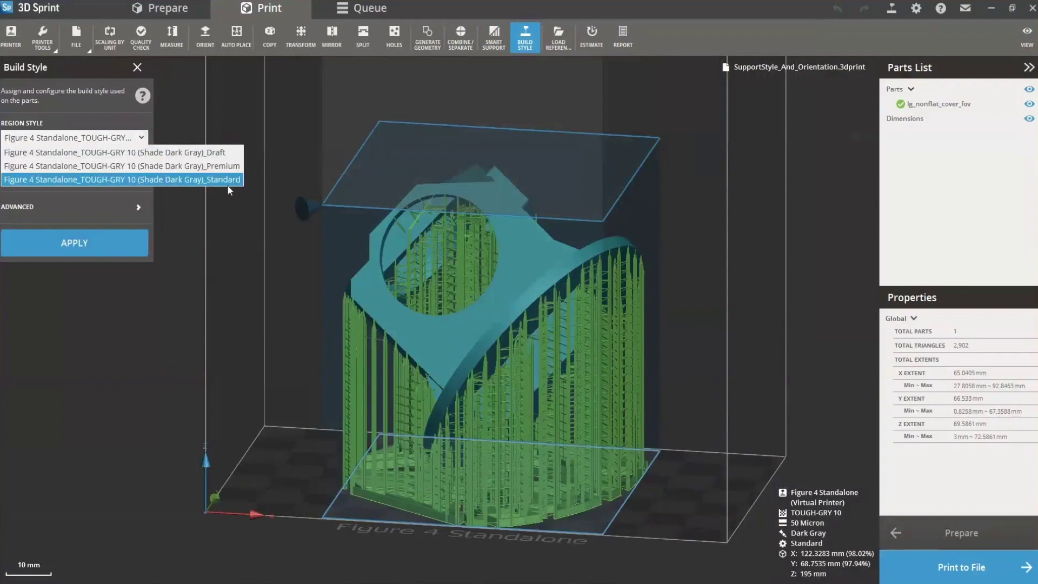
click(195, 246)
right_drag(154, 342, 167, 376)
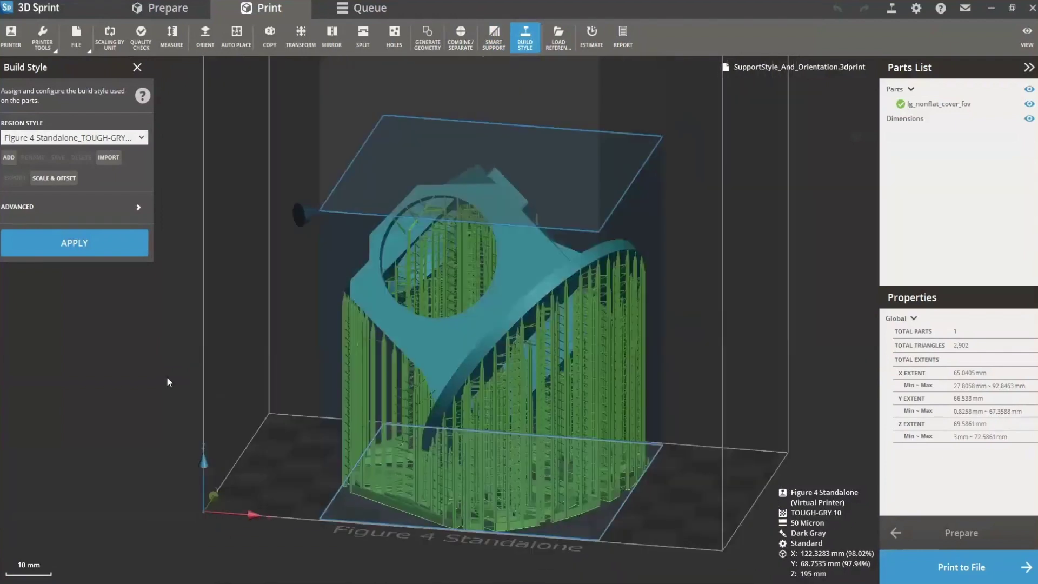
click(140, 207)
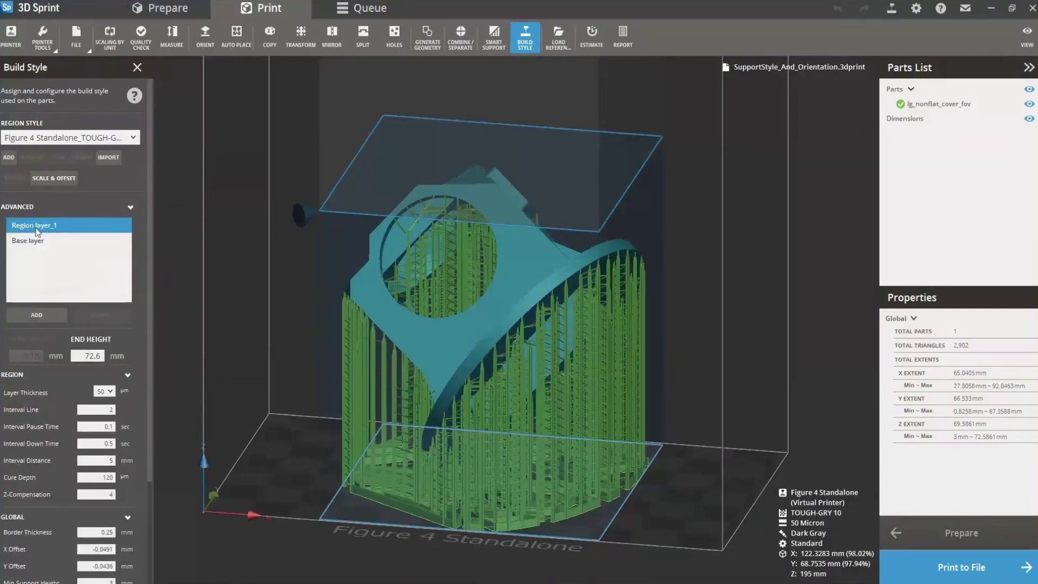
- Review Region layer_1's 120 µm Cure Depth, then open the Build Style help page
drag(151, 277, 150, 419)
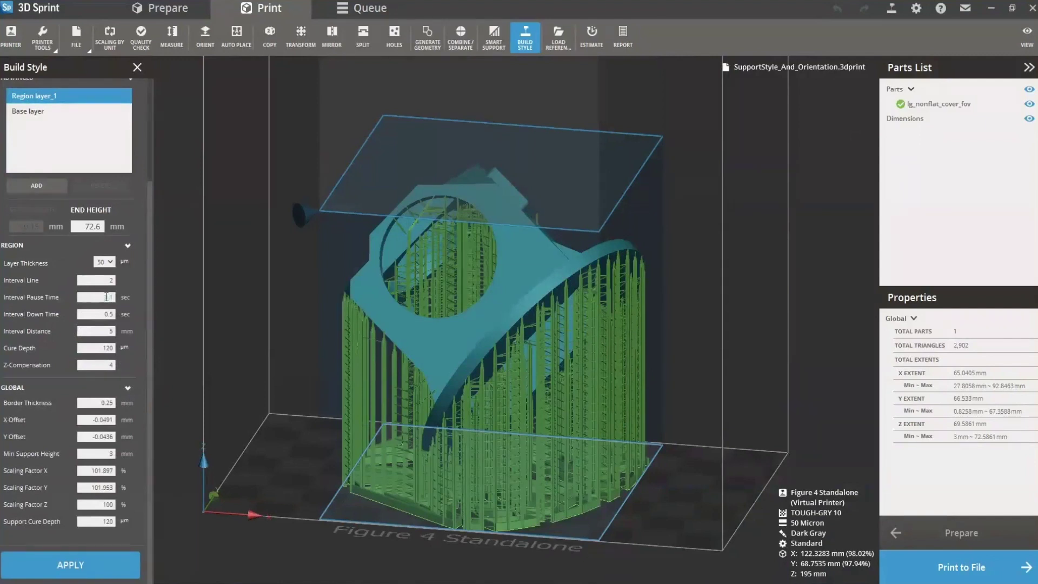
double_click(110, 348)
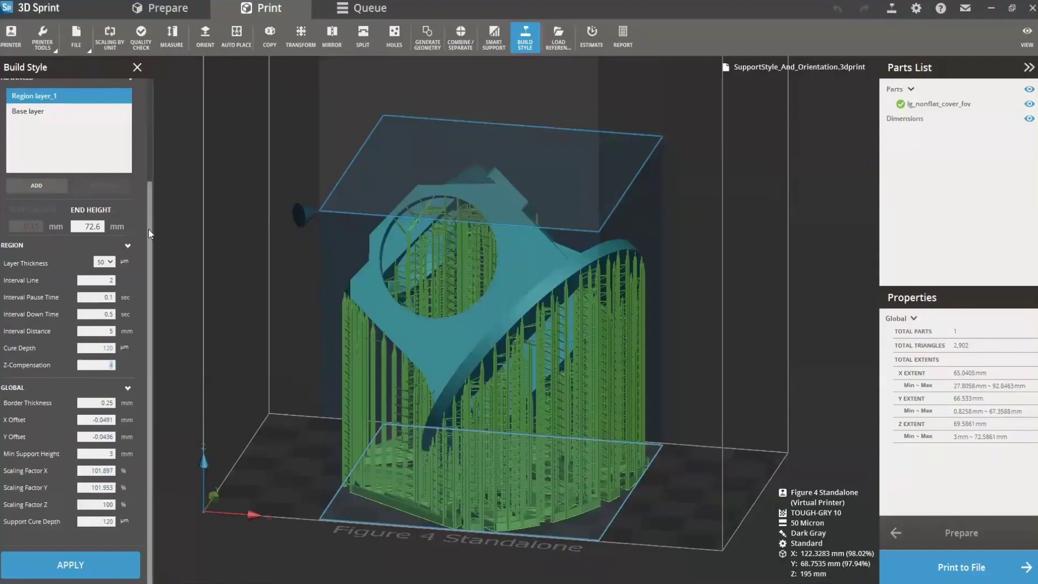
scroll(142, 186, up, 1)
scroll(141, 186, up, 2)
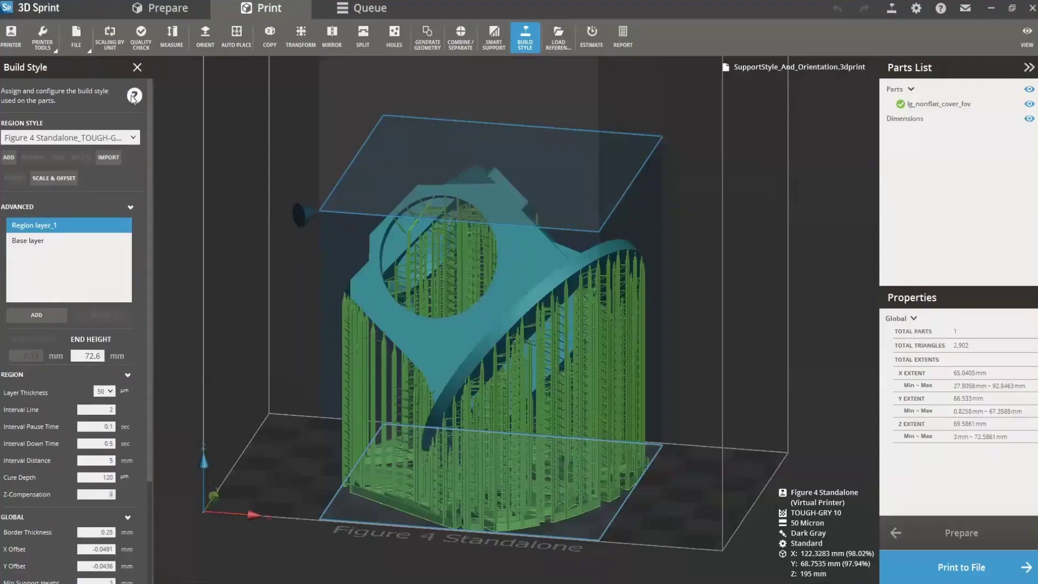
click(134, 95)
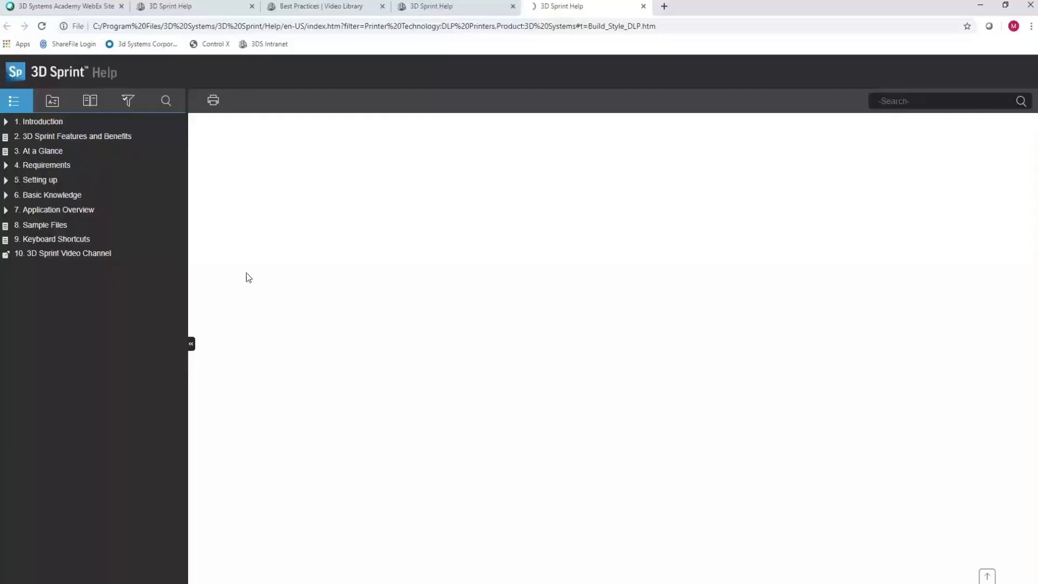
- Scroll through the DLP Build Style help page's parameter tables and descriptions
scroll(502, 370, down, 5)
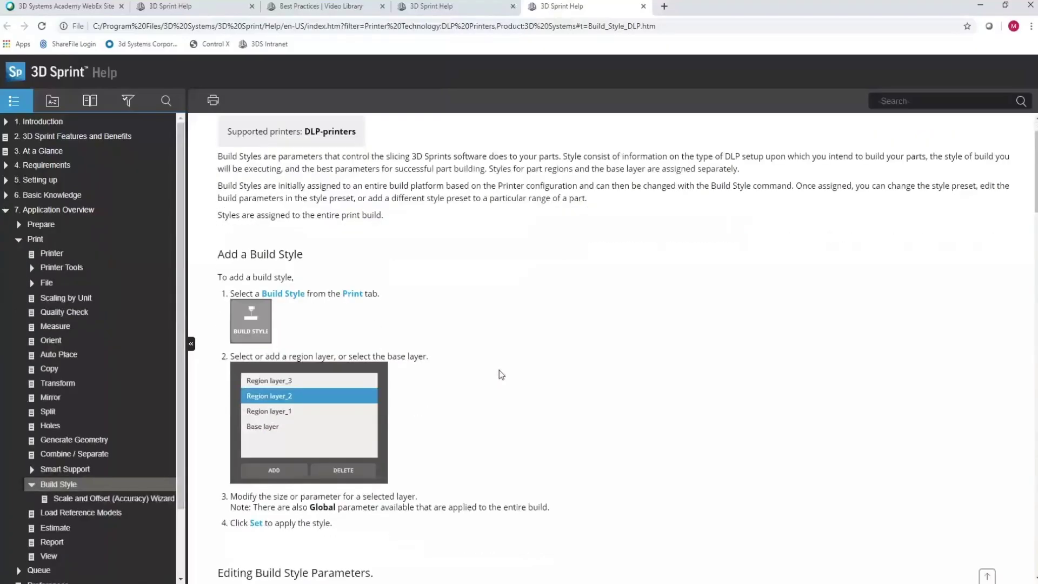
scroll(508, 367, down, 6)
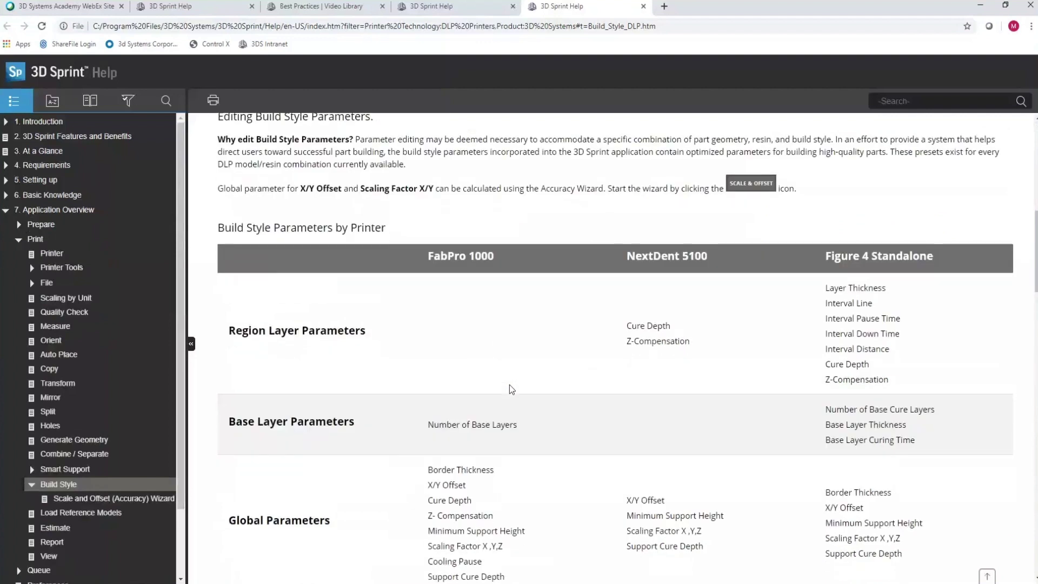
scroll(512, 388, down, 5)
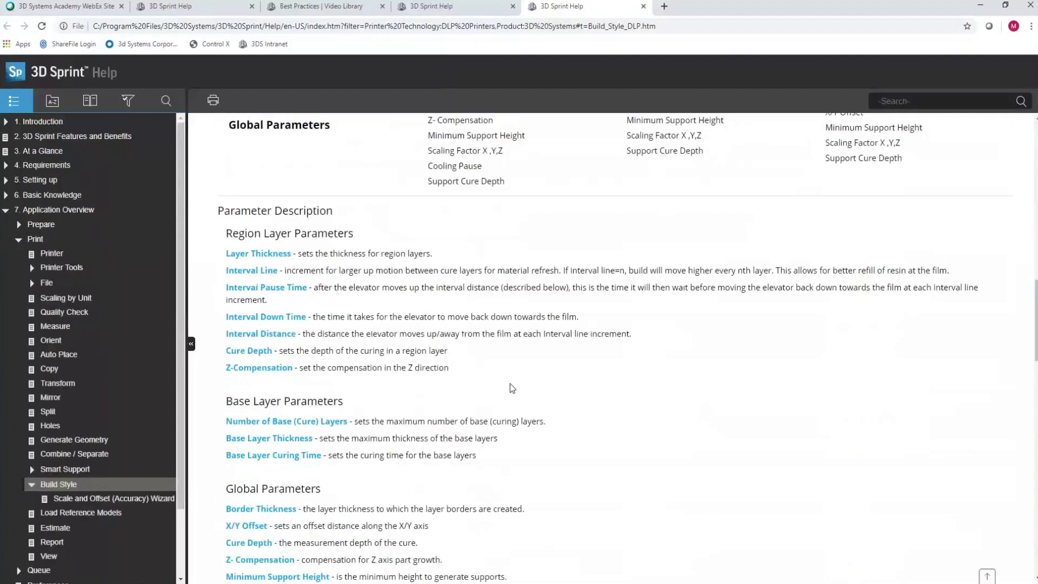
scroll(512, 384, down, 5)
scroll(514, 378, up, 12)
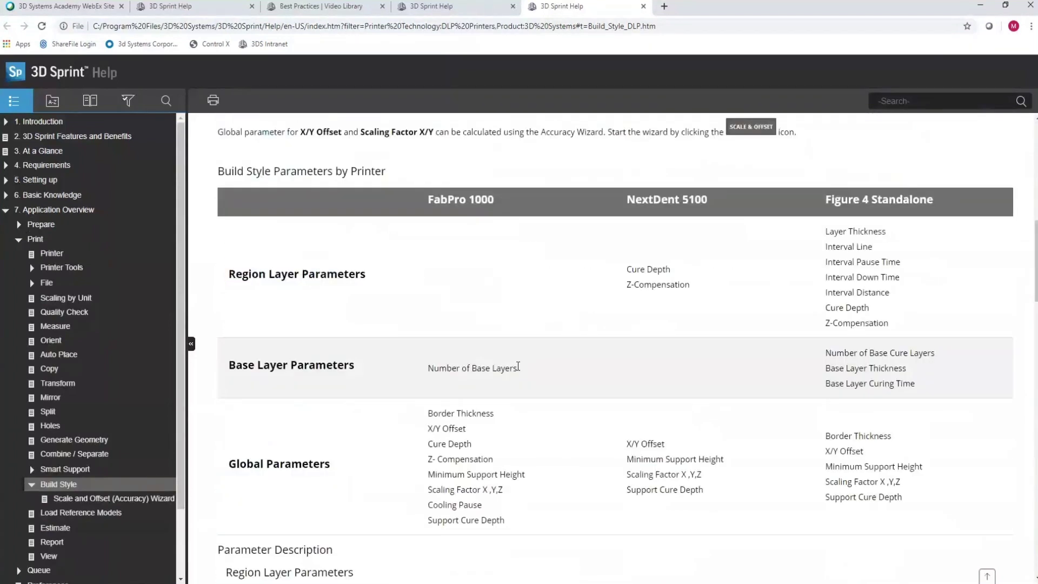
scroll(517, 367, up, 15)
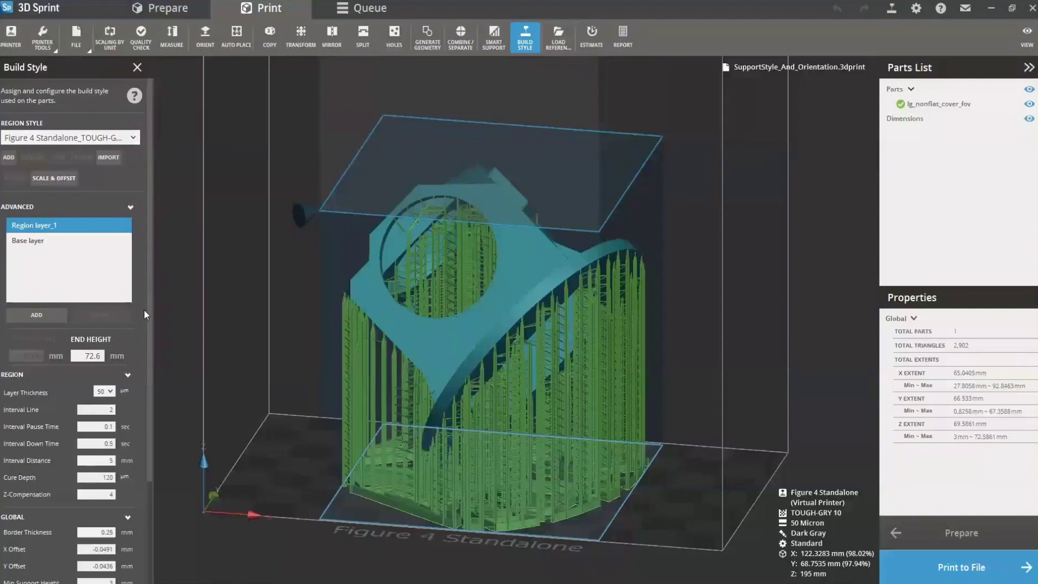
drag(152, 343, 155, 411)
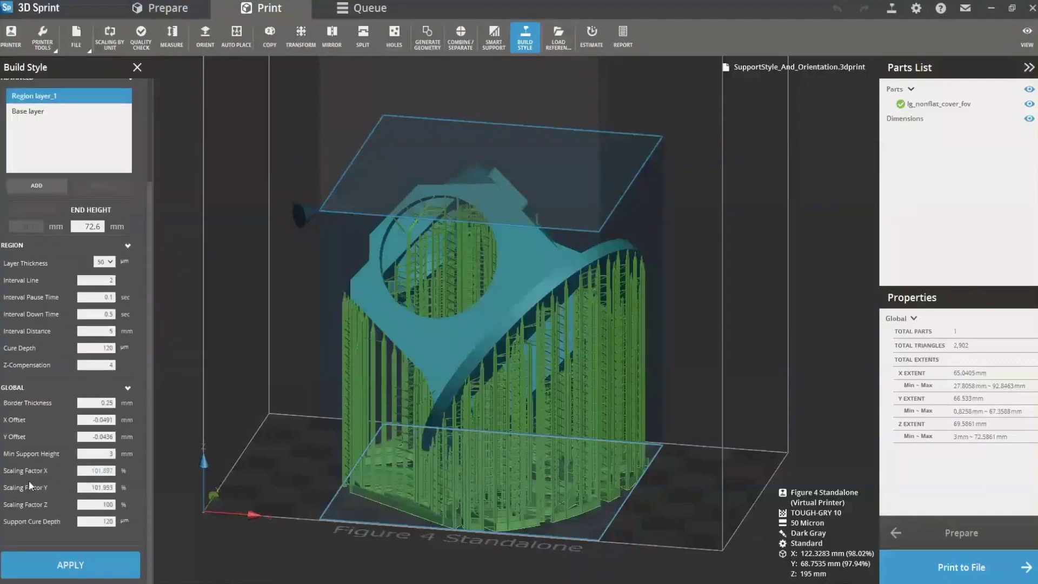
drag(154, 374, 141, 254)
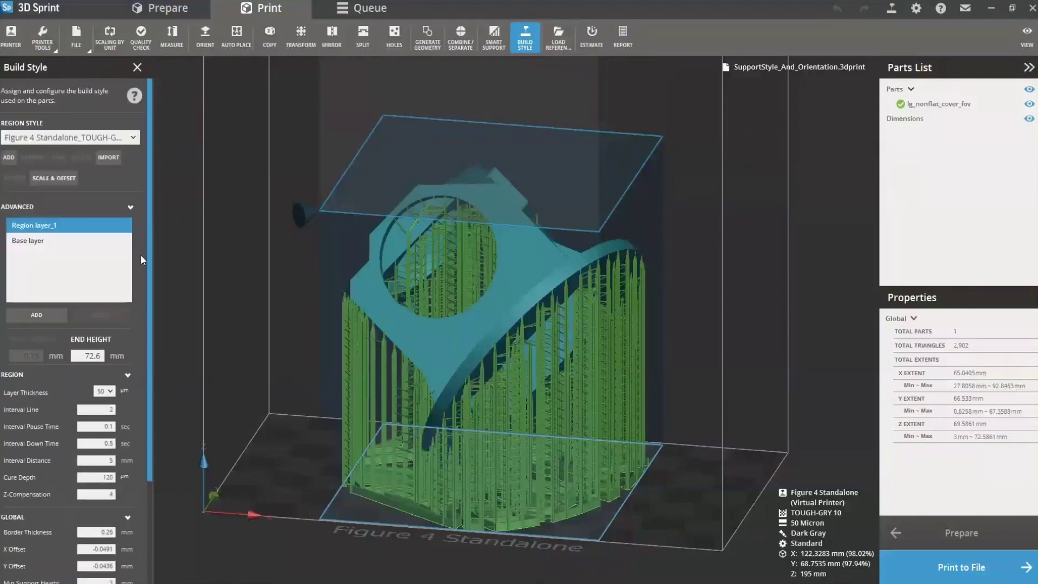
click(49, 241)
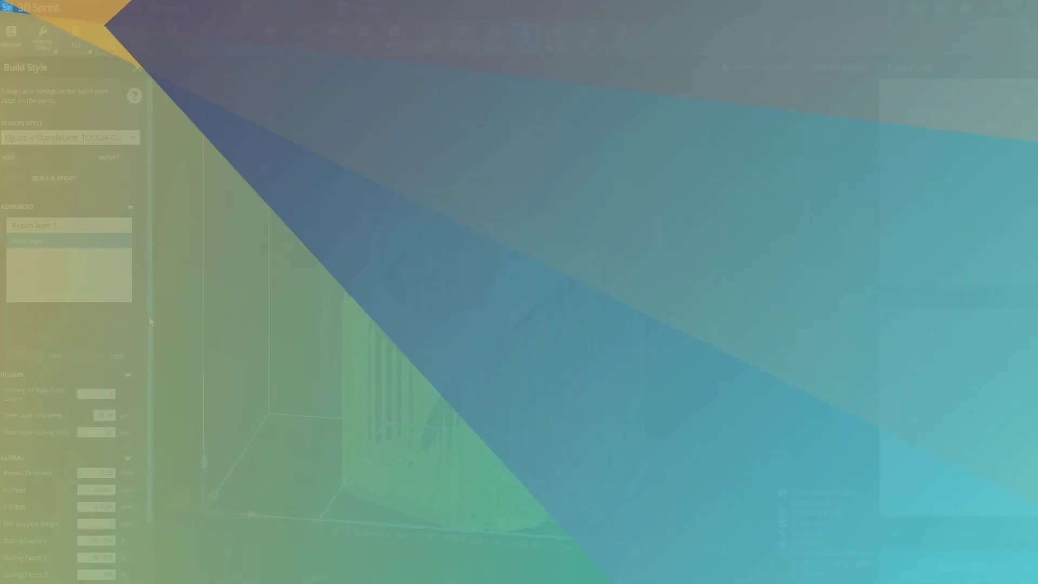
scroll(145, 376, down, 1)
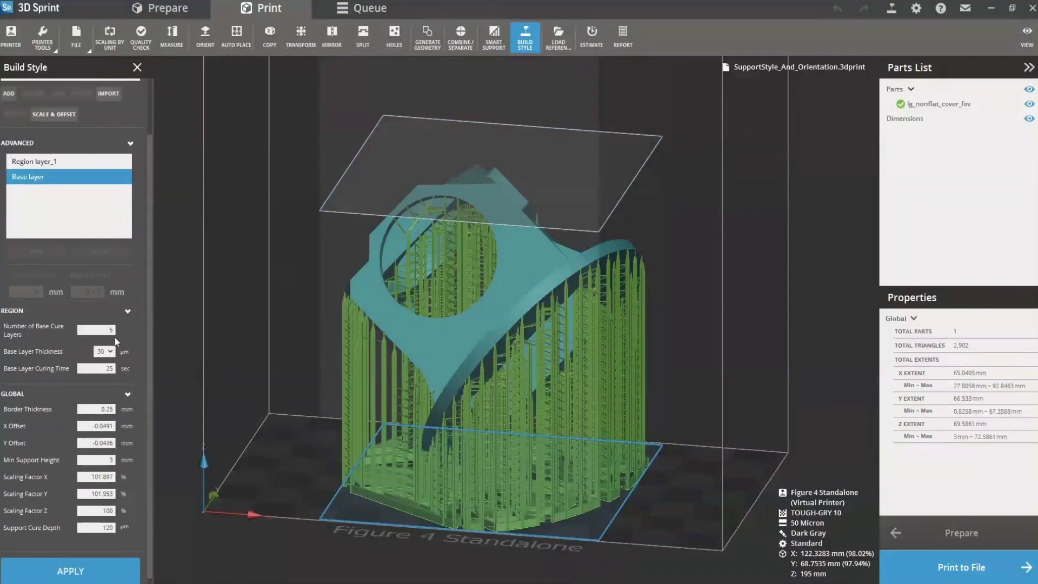
click(96, 369)
scroll(108, 272, up, 2)
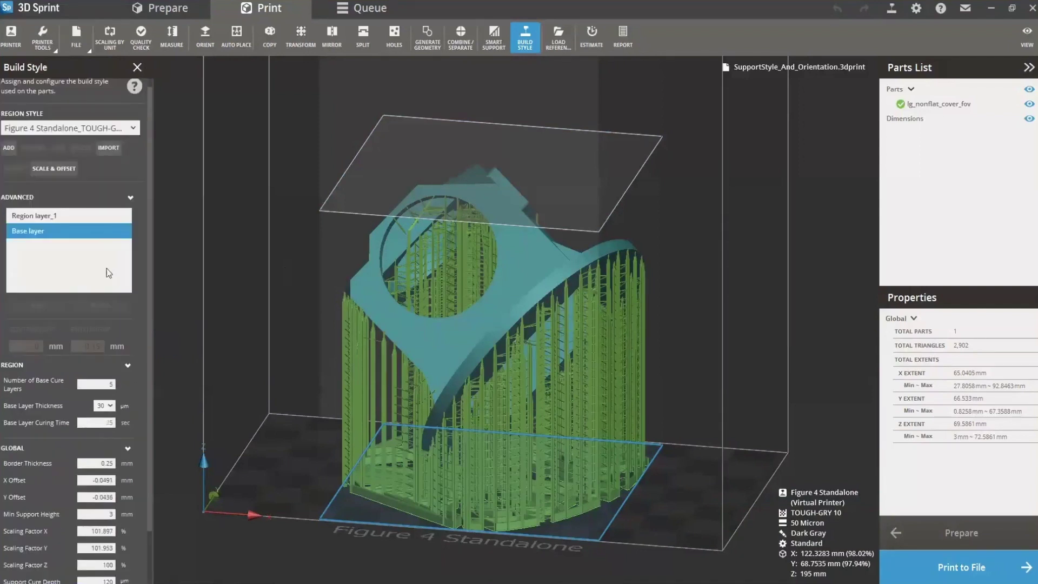
click(24, 217)
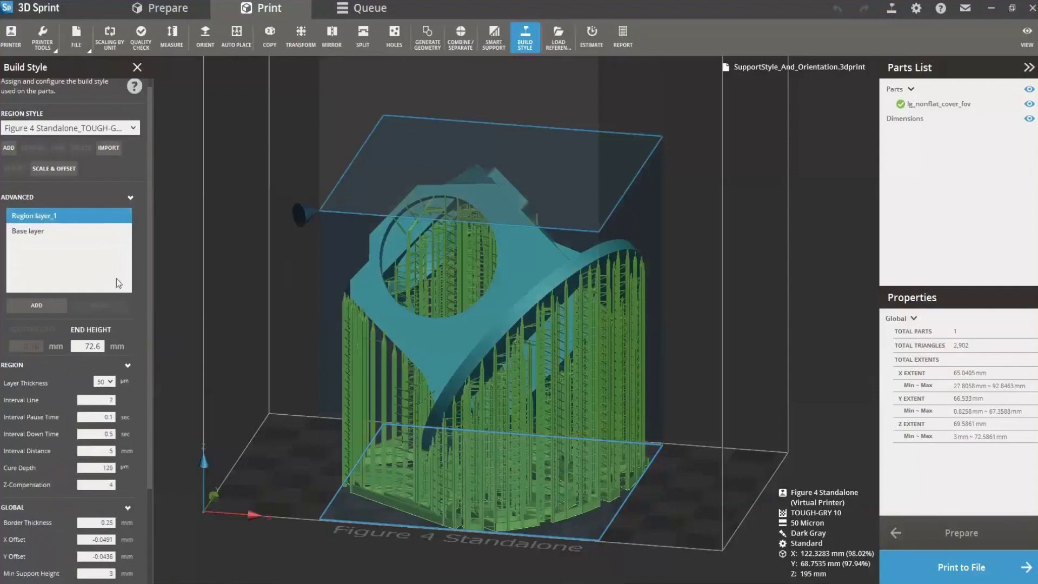
- Close Build Style, delete the cover's generated supports, and open the Orient options
click(131, 70)
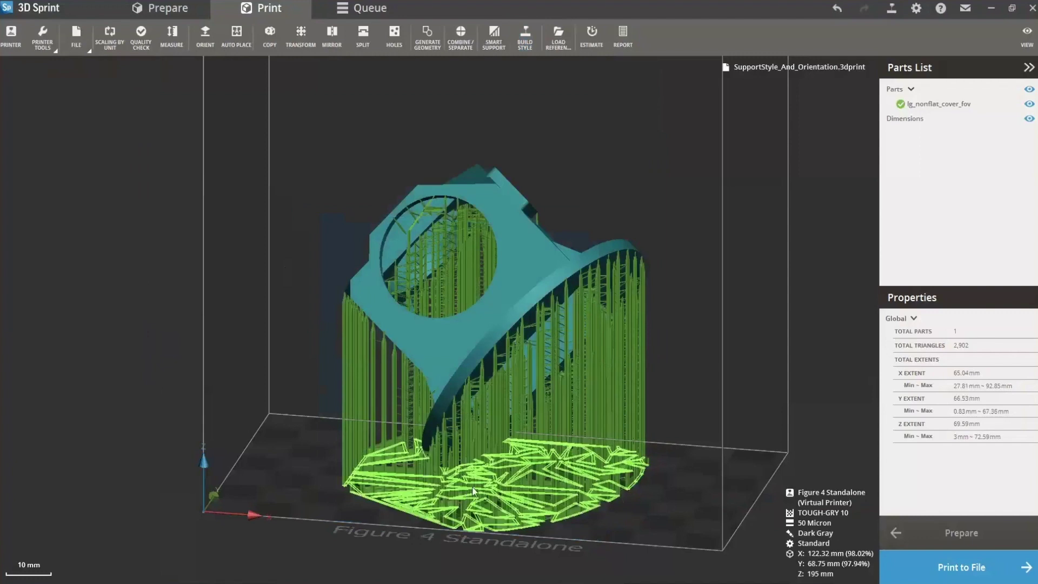
click(472, 491)
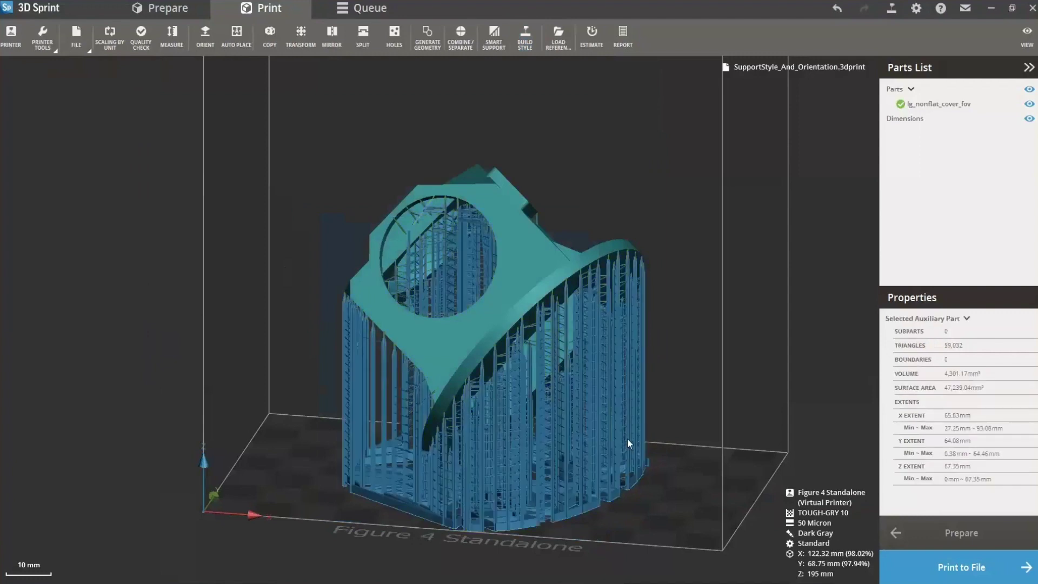
key(Delete)
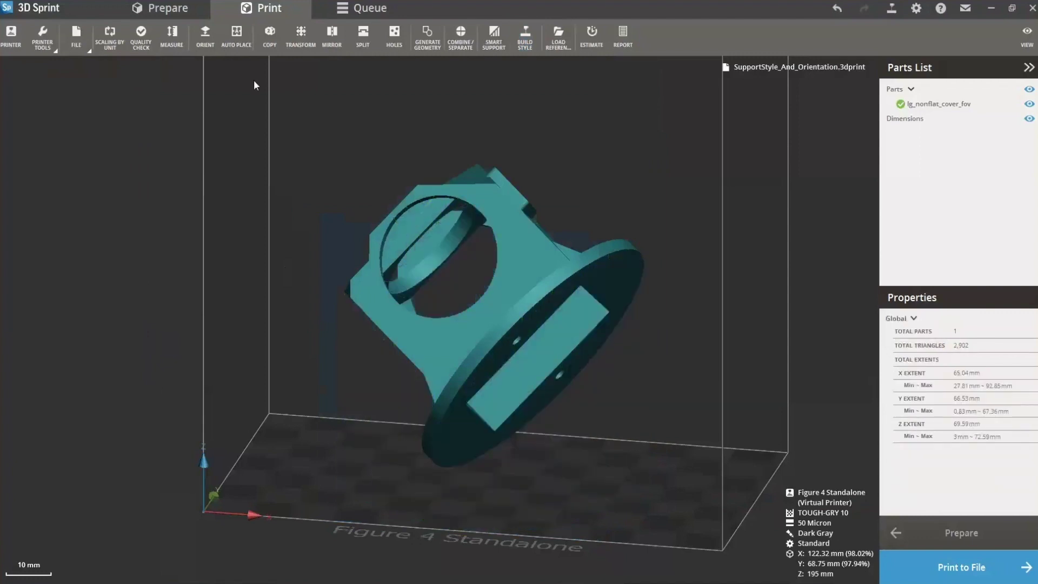
right_drag(301, 185, 198, 163)
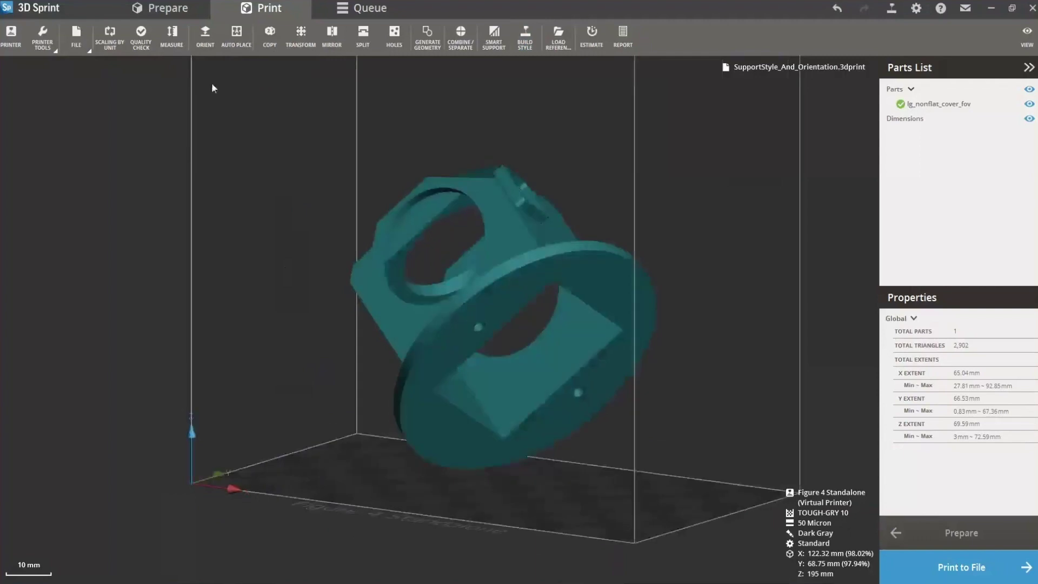
click(203, 34)
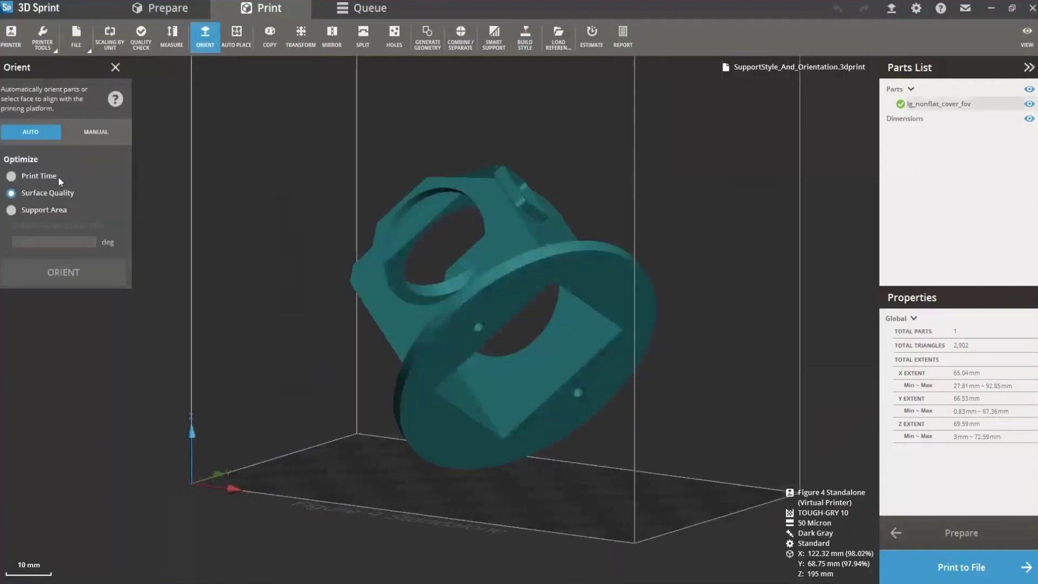
- Lay the cover's flat rim on the platform so it stands upright, 43.46 mm tall
click(89, 132)
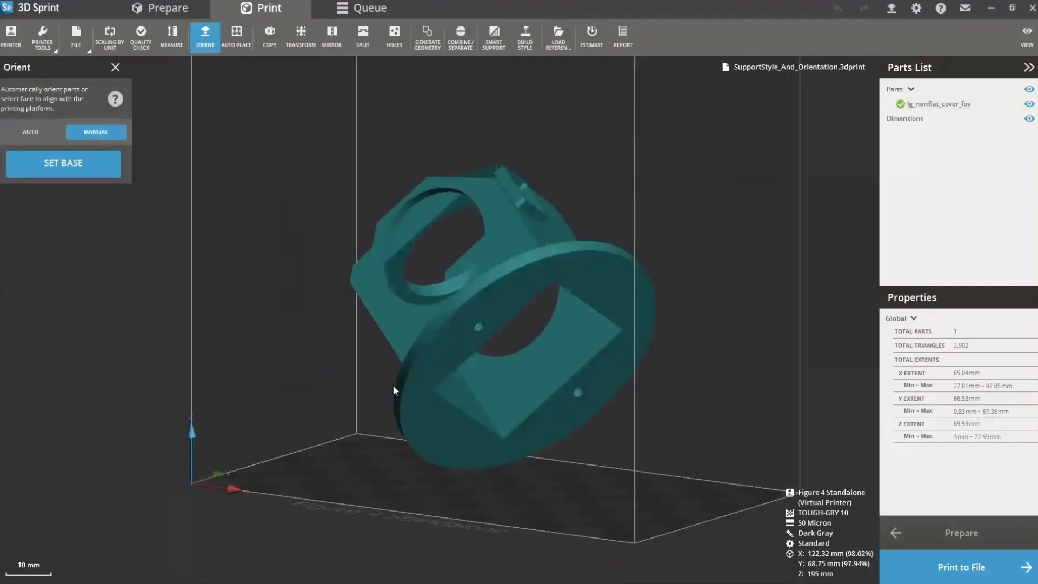
click(440, 437)
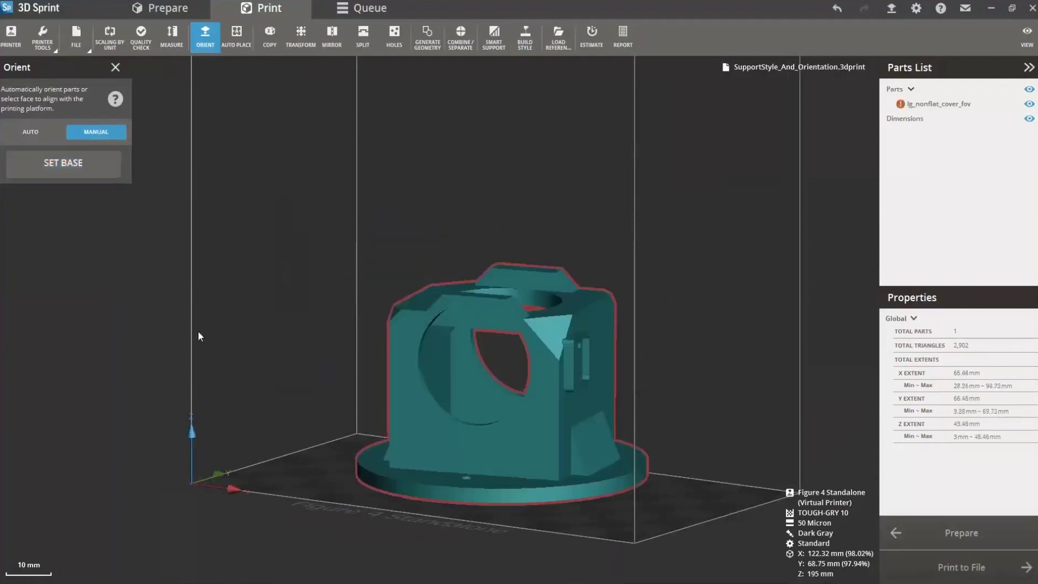
click(60, 164)
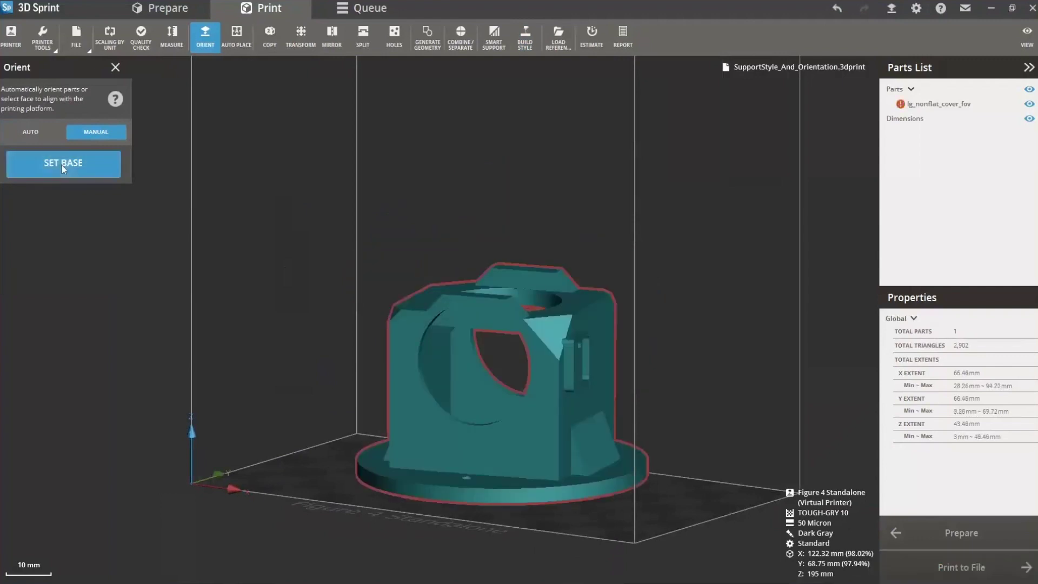
click(115, 68)
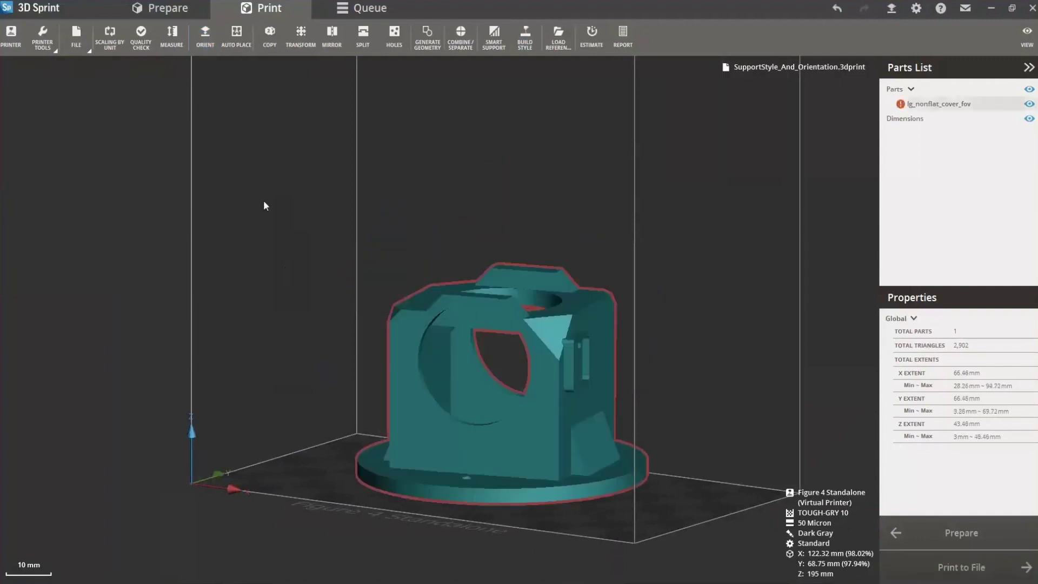
click(239, 41)
- Run Auto Place and dismiss the warning that the part could not fit
click(54, 255)
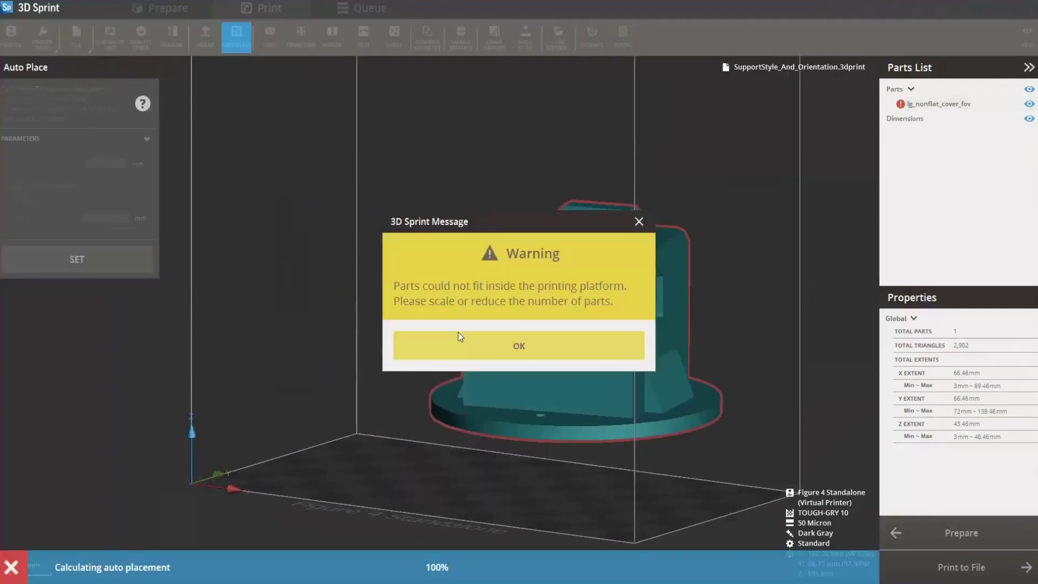
click(479, 344)
scroll(404, 319, down, 3)
right_drag(416, 297, 529, 525)
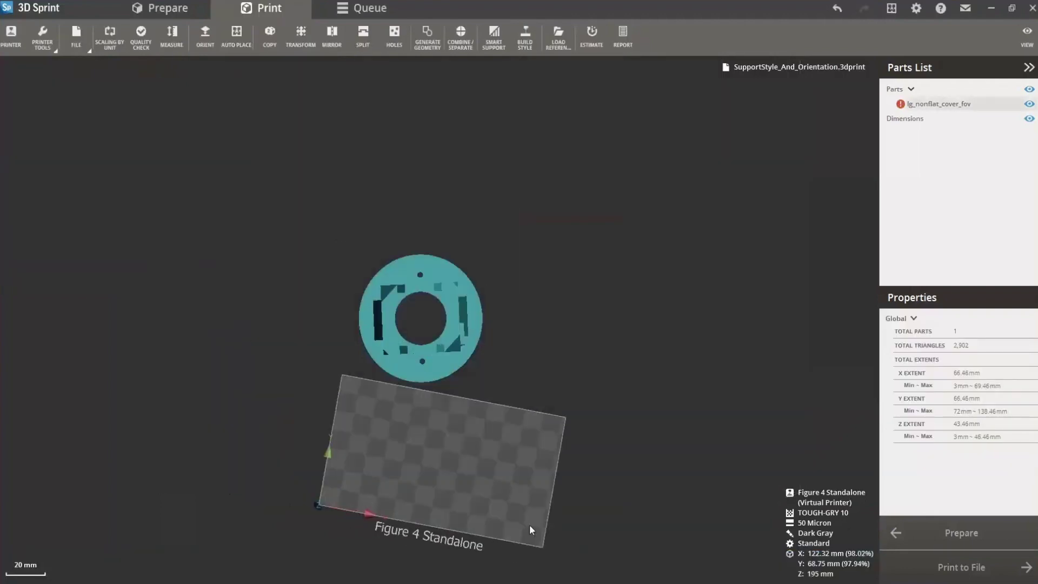
- Drag the cover part onto the Figure 4 Standalone build plate using Transform
click(296, 46)
drag(407, 280, 429, 422)
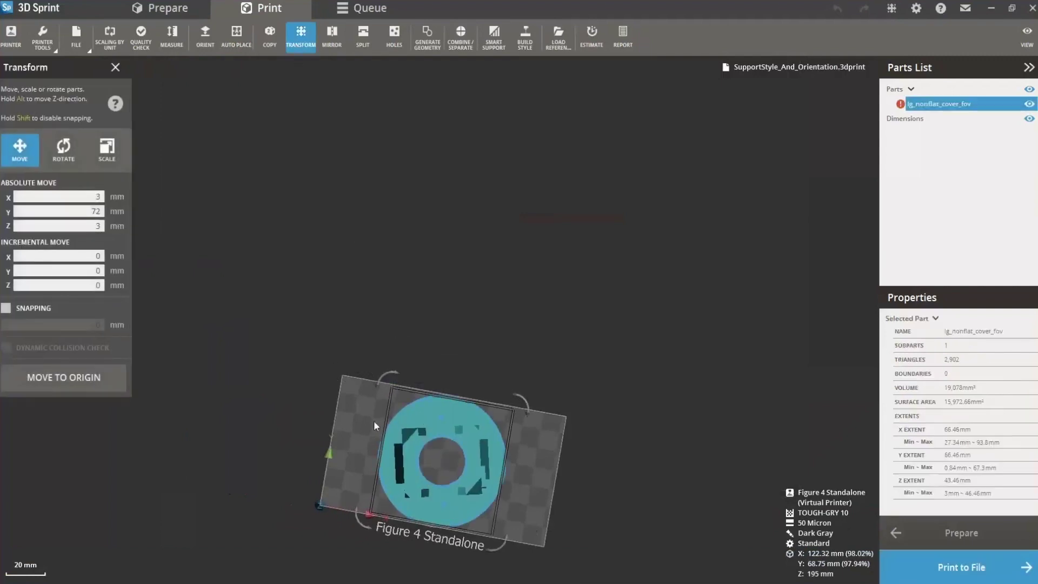
key(Home)
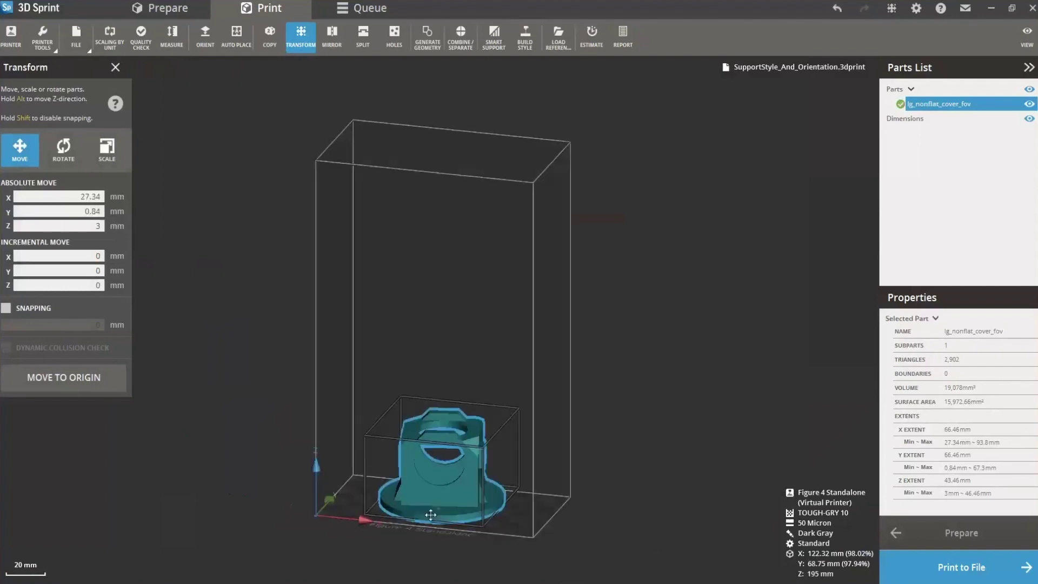
scroll(440, 534, up, 3)
click(115, 67)
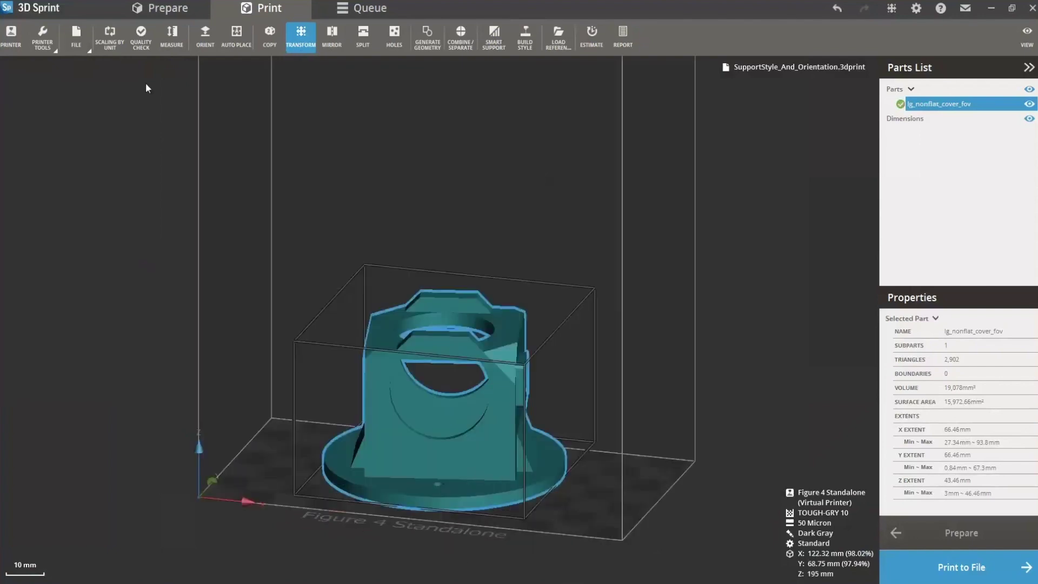
- Inspect the placed cover from several angles and open the View settings panel
right_drag(391, 356, 565, 479)
right_drag(511, 449, 453, 381)
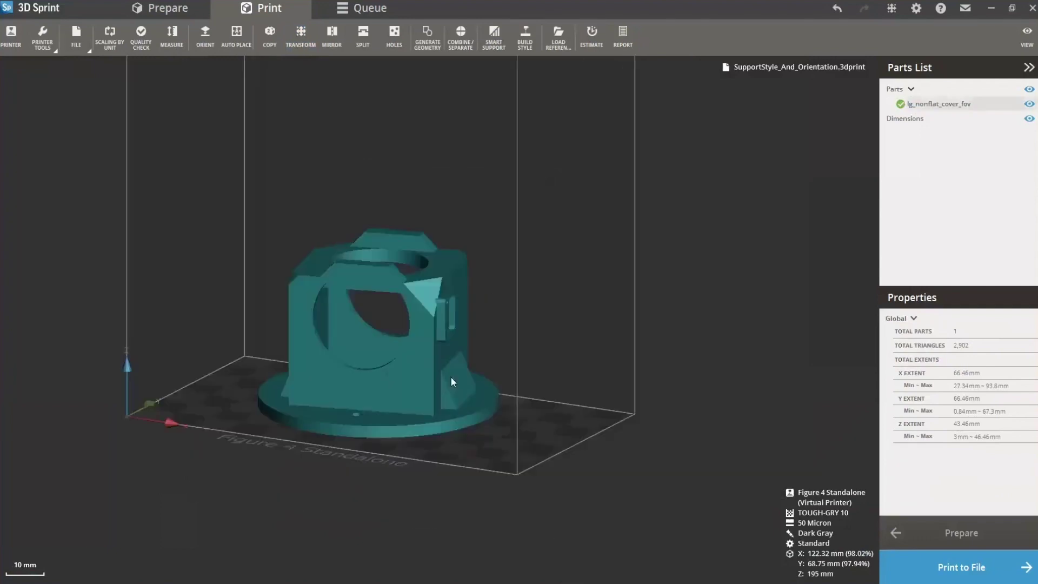
middle_drag(453, 381, 449, 368)
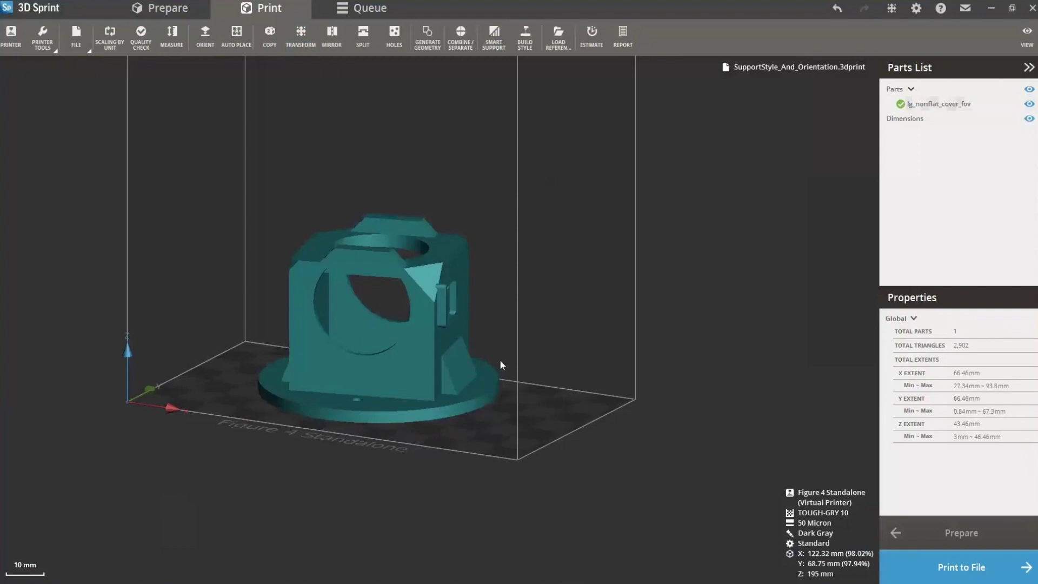
right_drag(500, 358, 496, 397)
click(1027, 37)
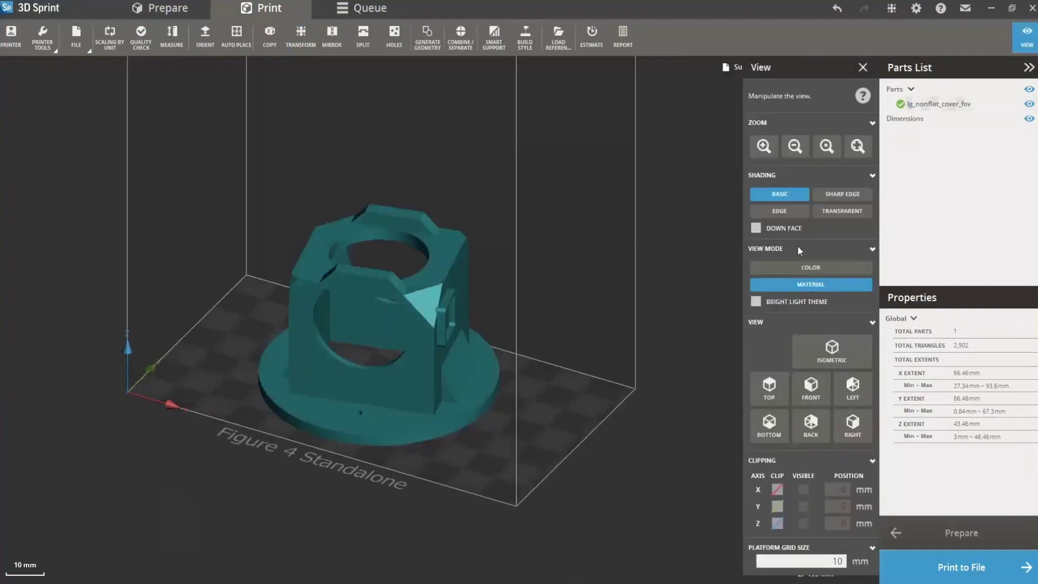
- Apply Sharp Edge shading and raise a Z clipping plane to view the base slice
click(832, 197)
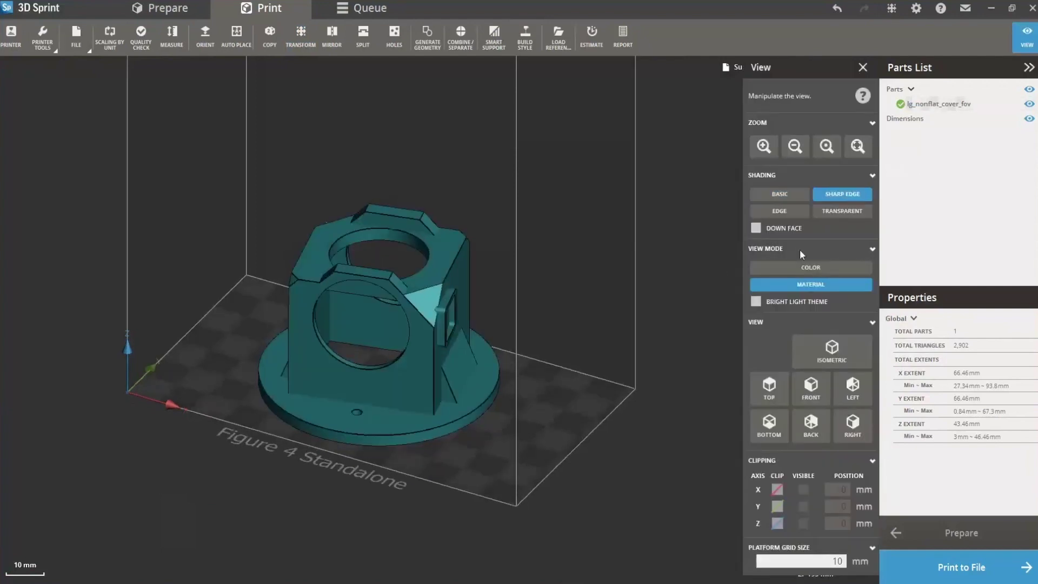
click(777, 523)
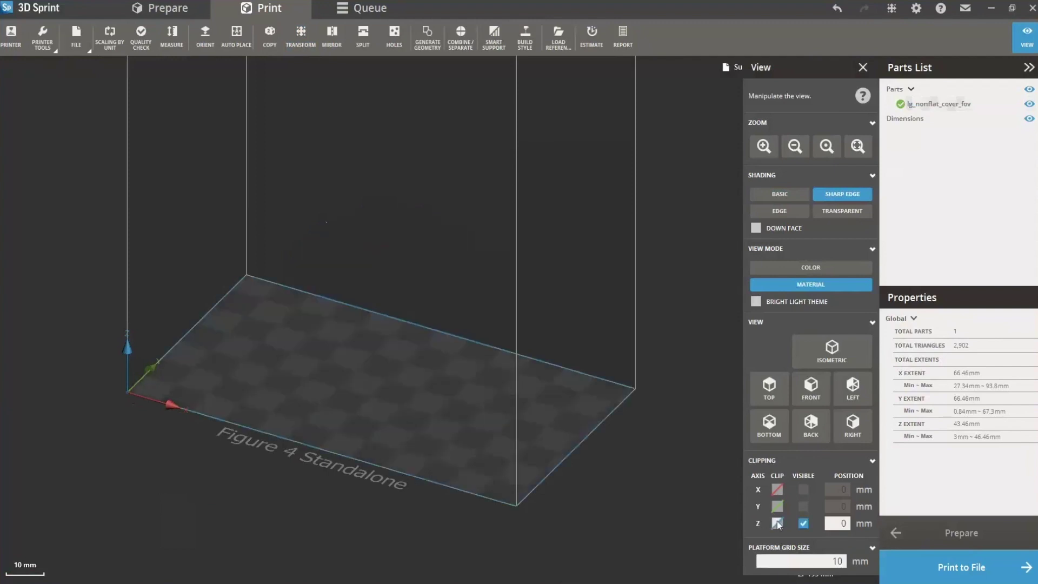
drag(507, 494, 505, 486)
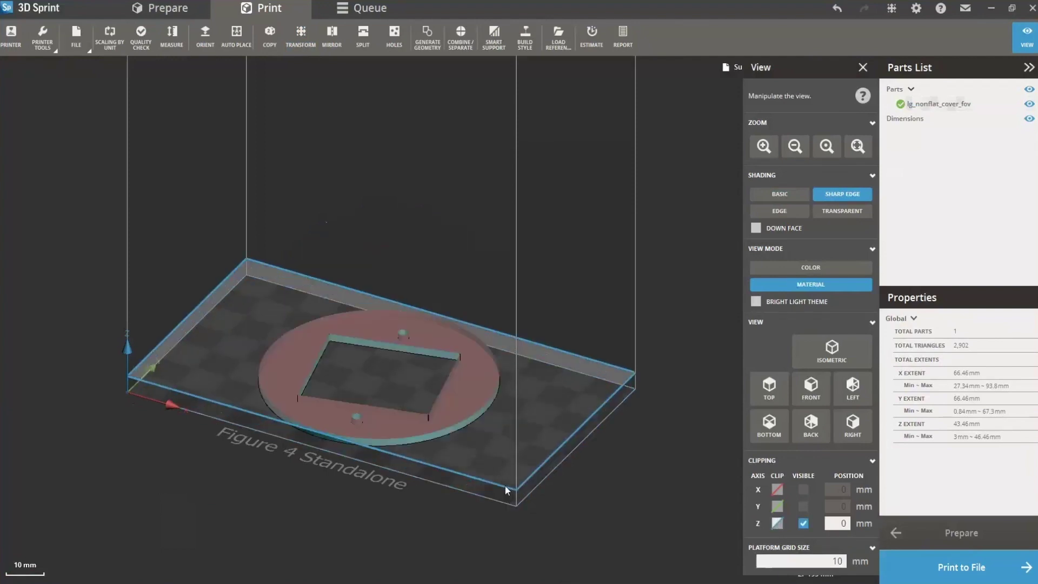
right_drag(592, 451, 679, 512)
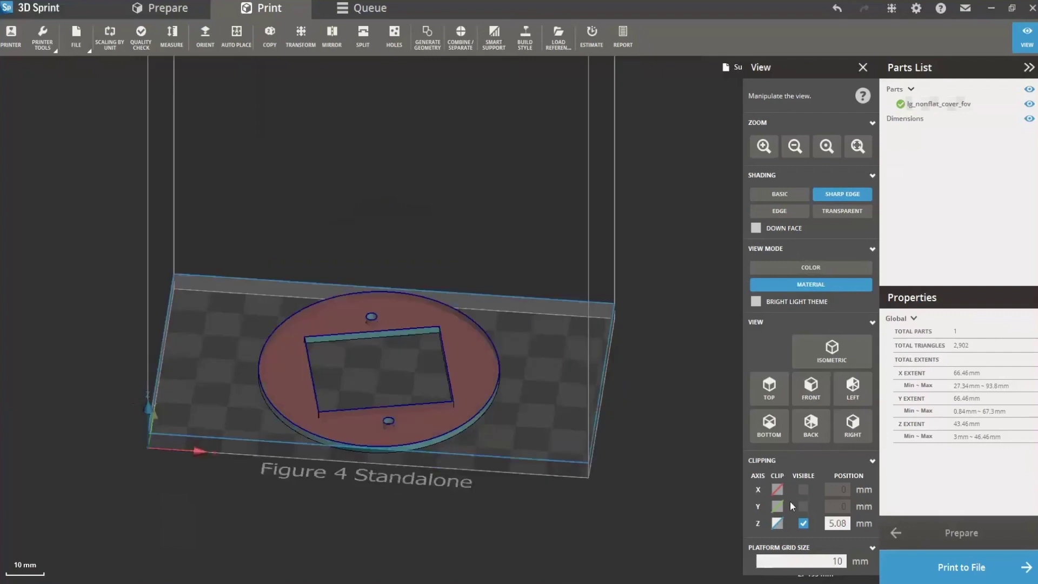
- Turn Z clipping off and orbit around the whole cover part
click(777, 523)
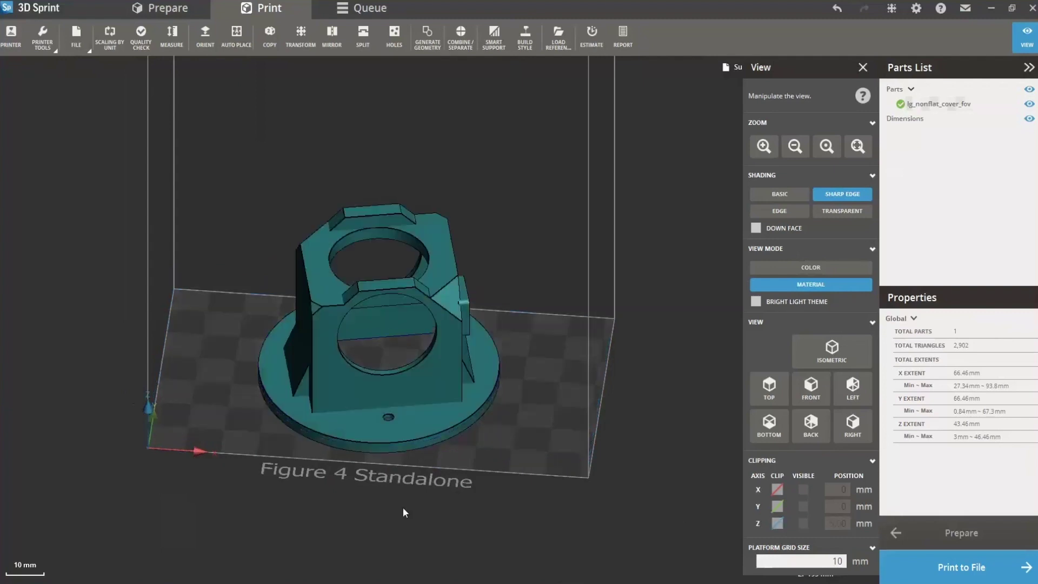
right_drag(320, 518, 260, 475)
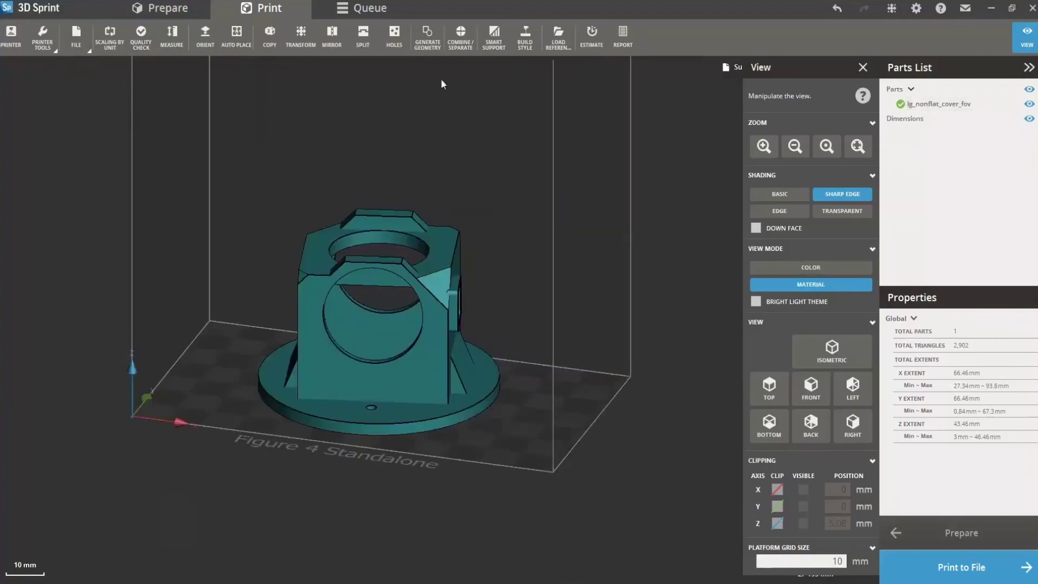
click(525, 37)
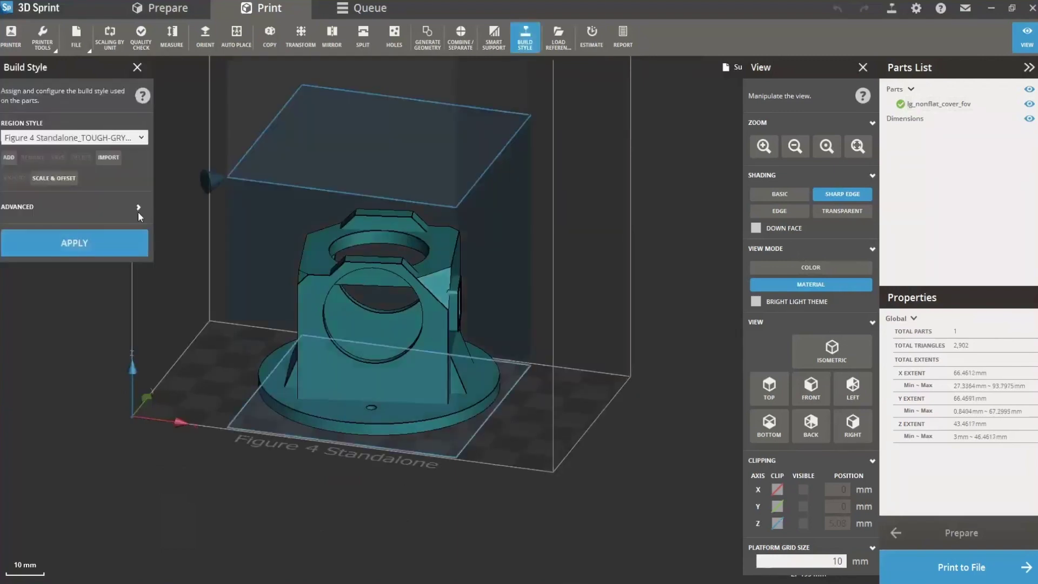
- Choose the Premium region style and expand its Advanced settings
click(142, 138)
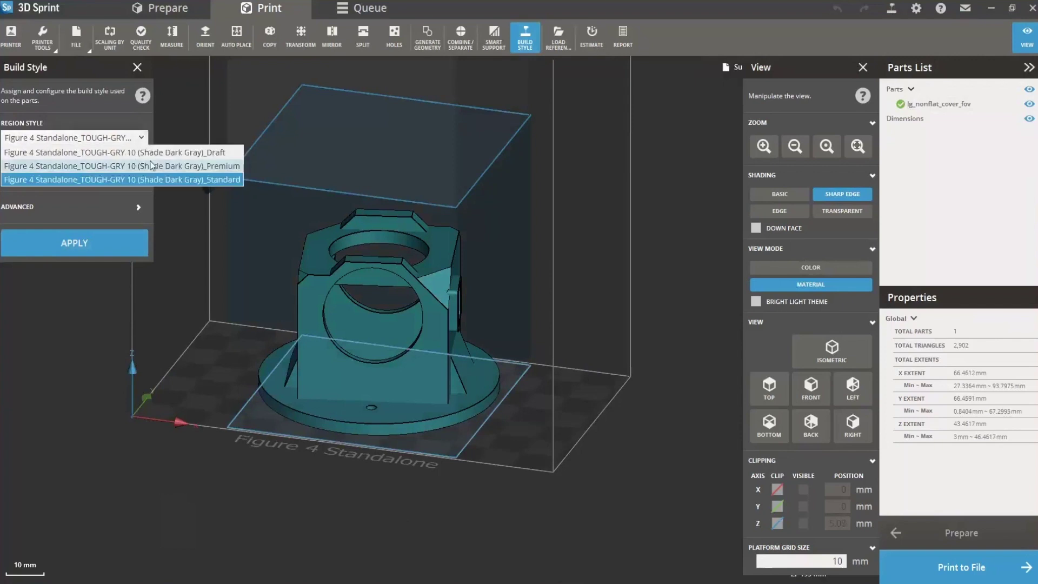
click(148, 167)
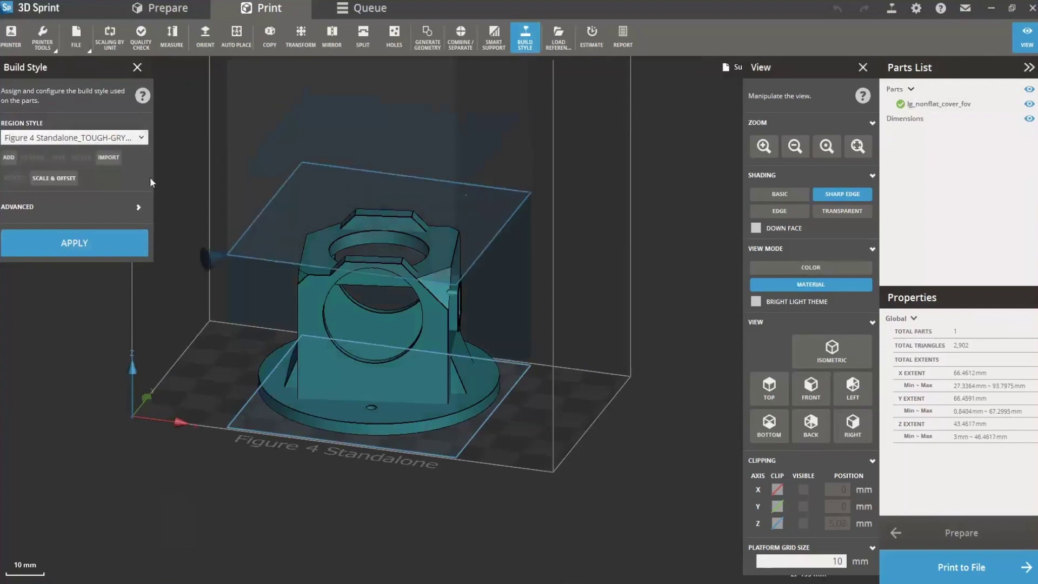
click(137, 208)
right_drag(303, 529, 246, 511)
- Enter Interval Pause Time 1.5 s and Interval Down Time 3.5 s
scroll(147, 386, down, 3)
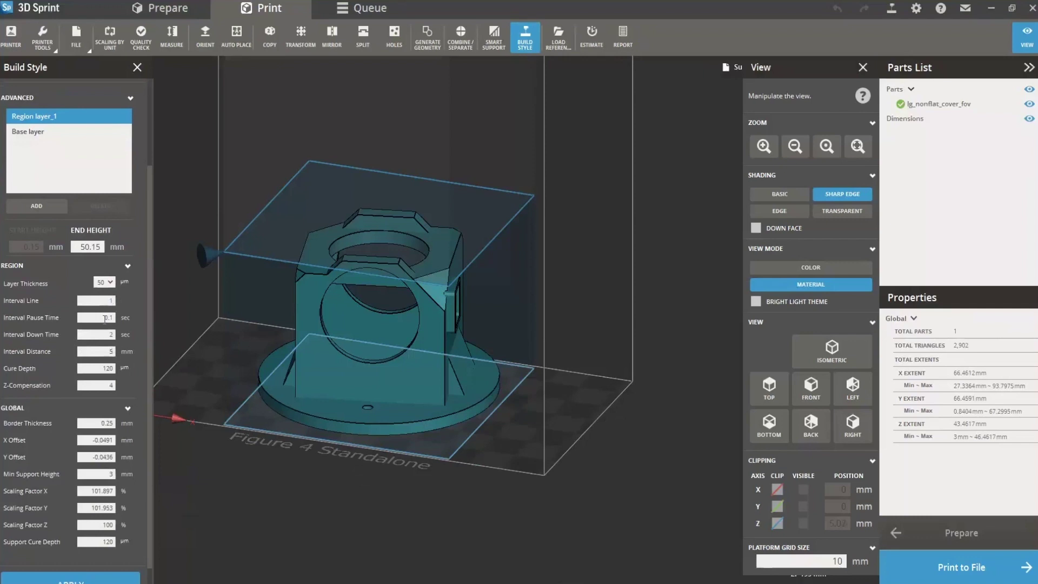
key(shift+Tab)
text(1)
text(3.5)
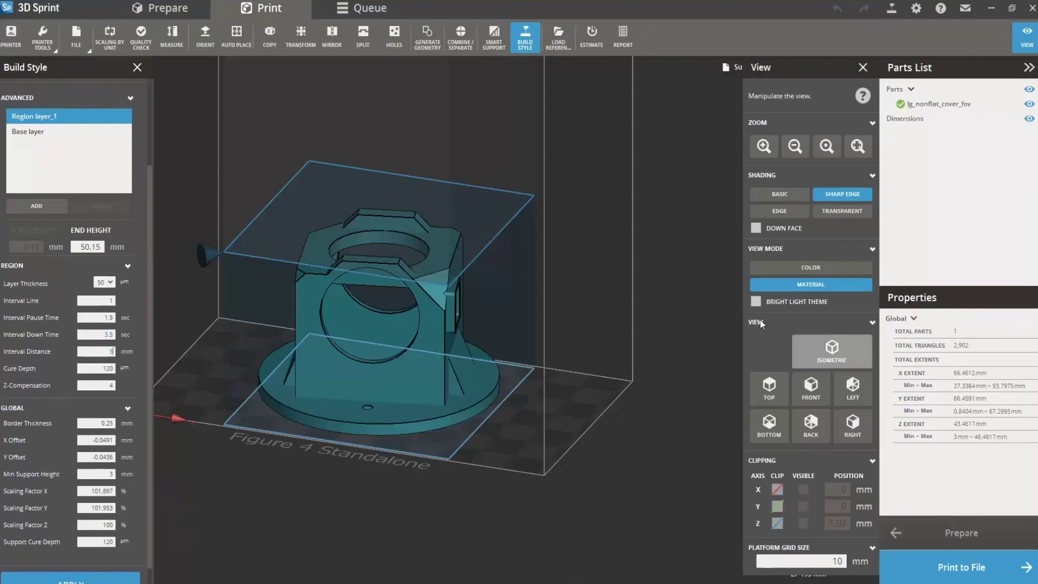
- Drag Region layer_1's top to 64.75 mm and view the part straight from the front
drag(446, 284, 433, 476)
drag(442, 440, 421, 221)
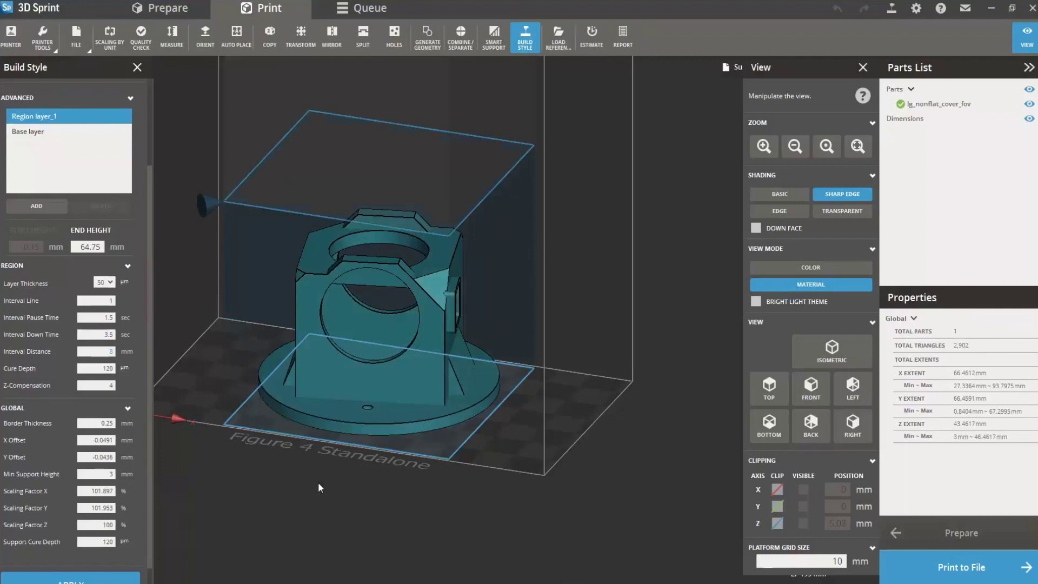
right_drag(251, 524, 286, 490)
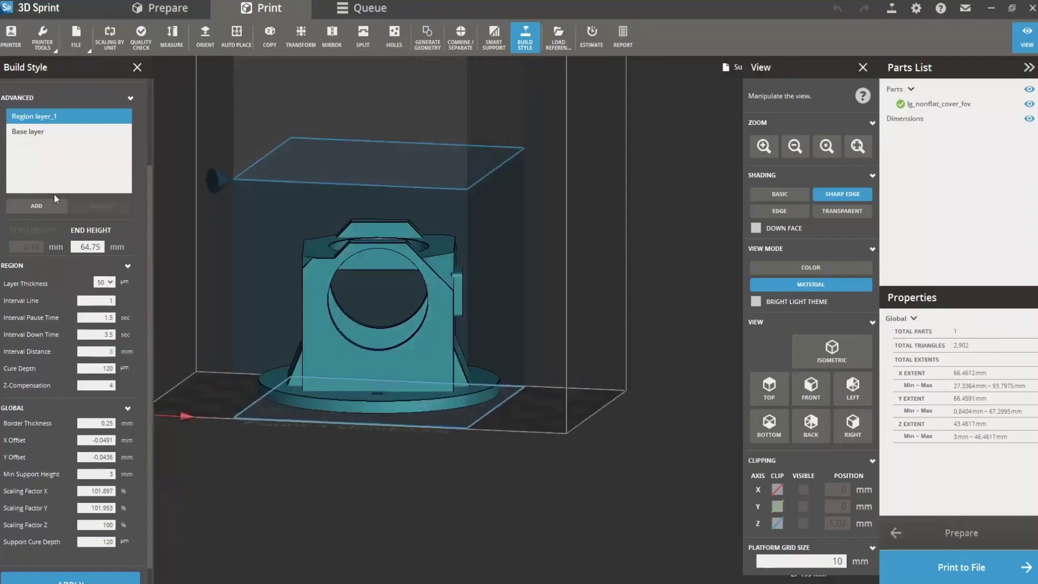
click(813, 388)
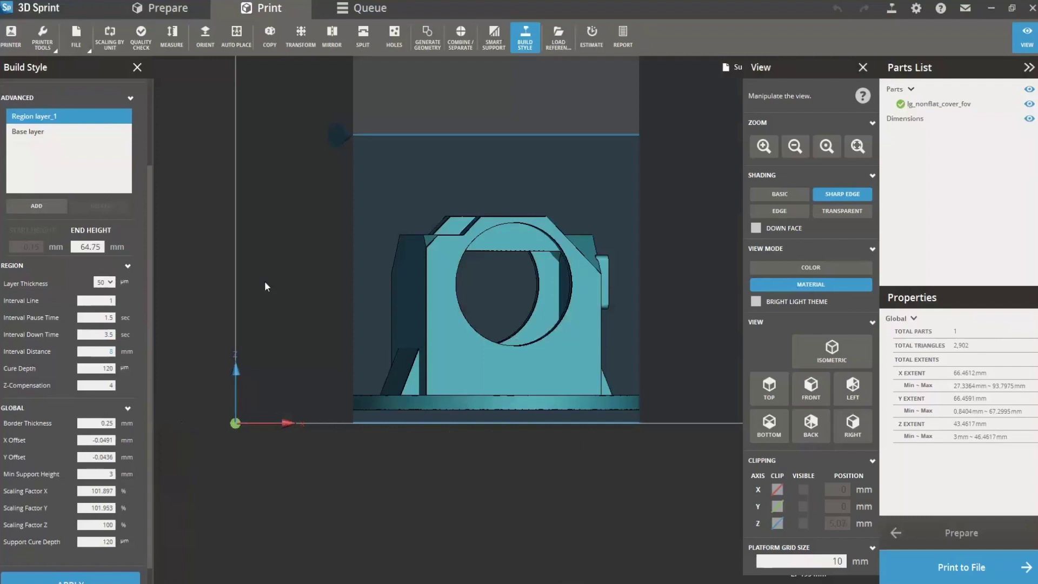
click(32, 204)
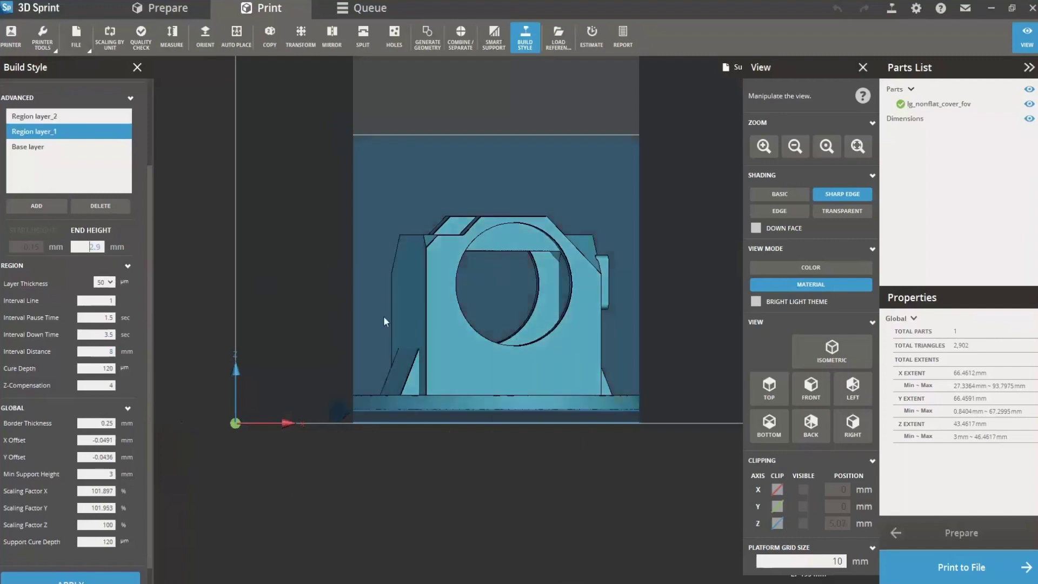
- Drag Region layer_2's top down to 6.4 mm, leaving Region layer_1 ending at 2.9 mm
click(34, 117)
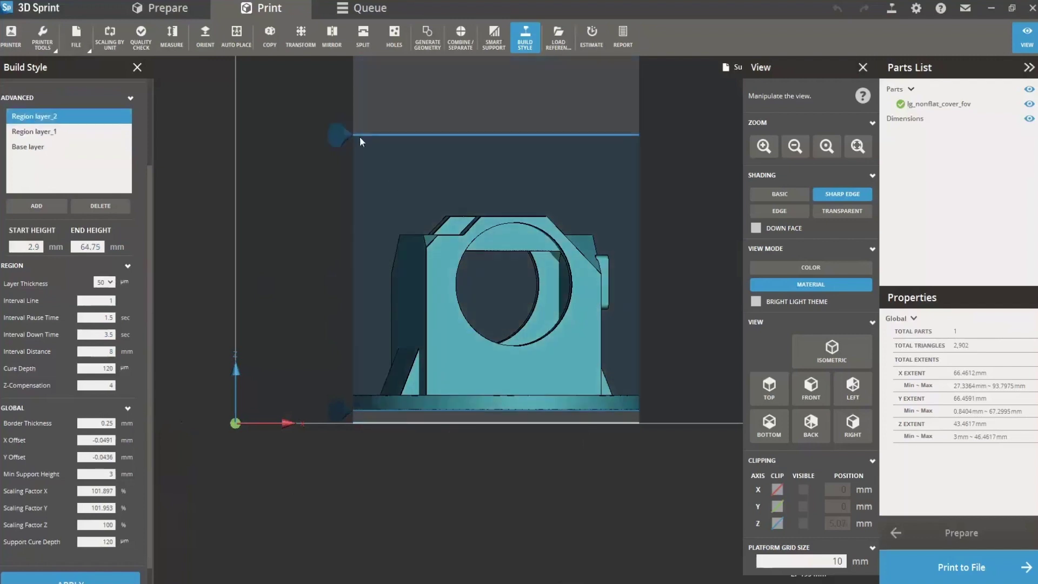
drag(342, 135, 360, 385)
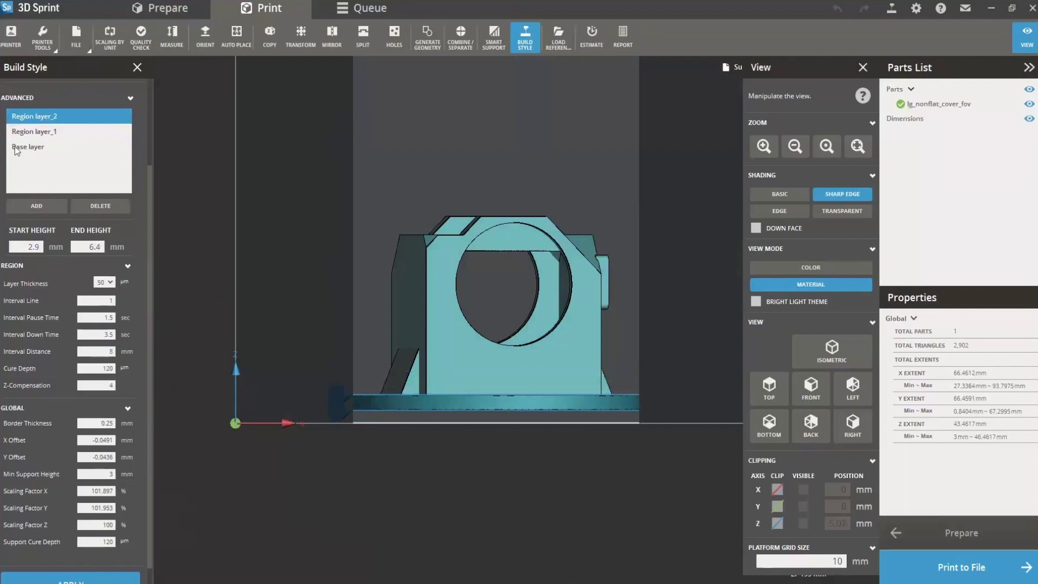
click(33, 132)
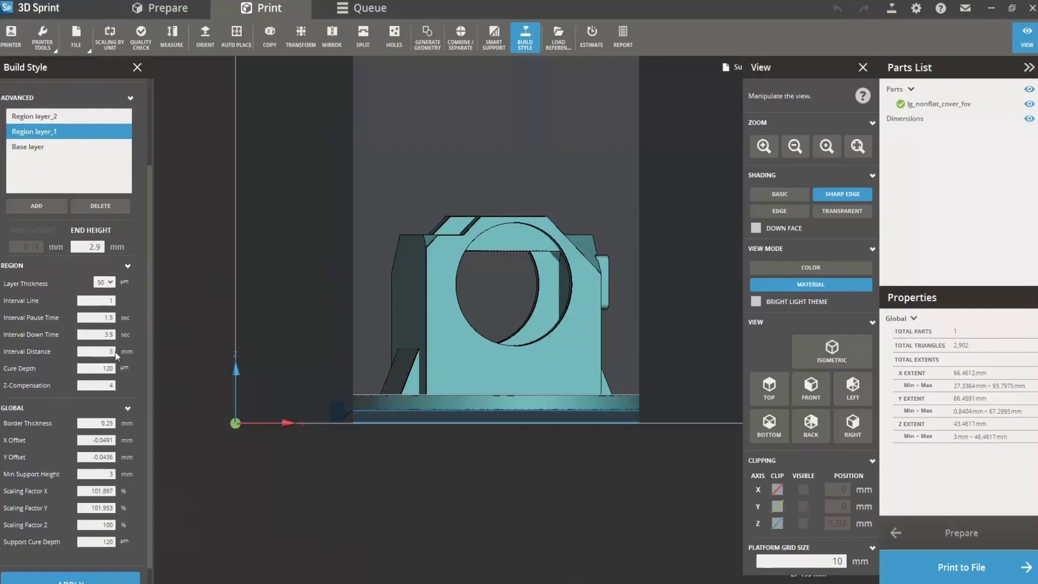
click(49, 118)
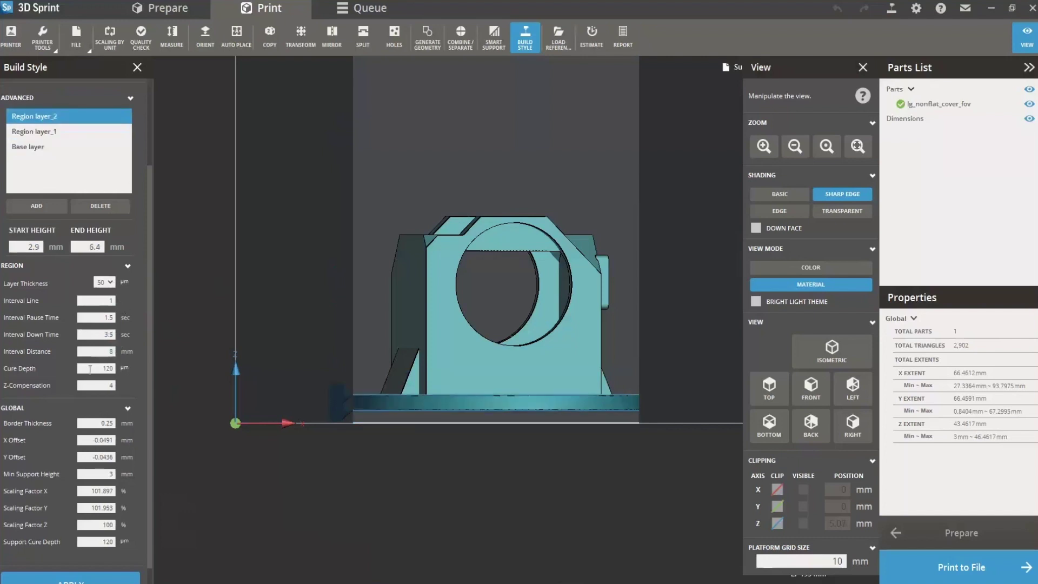
- Give Region layer_2 interval distance 5, pause time 0.5 s and down time 2 s
text(5)
double_click(105, 320)
text(0.5)
double_click(100, 335)
text(2)
- Edit Region layer_1's interval down time and set its Interval Line to 2
click(49, 132)
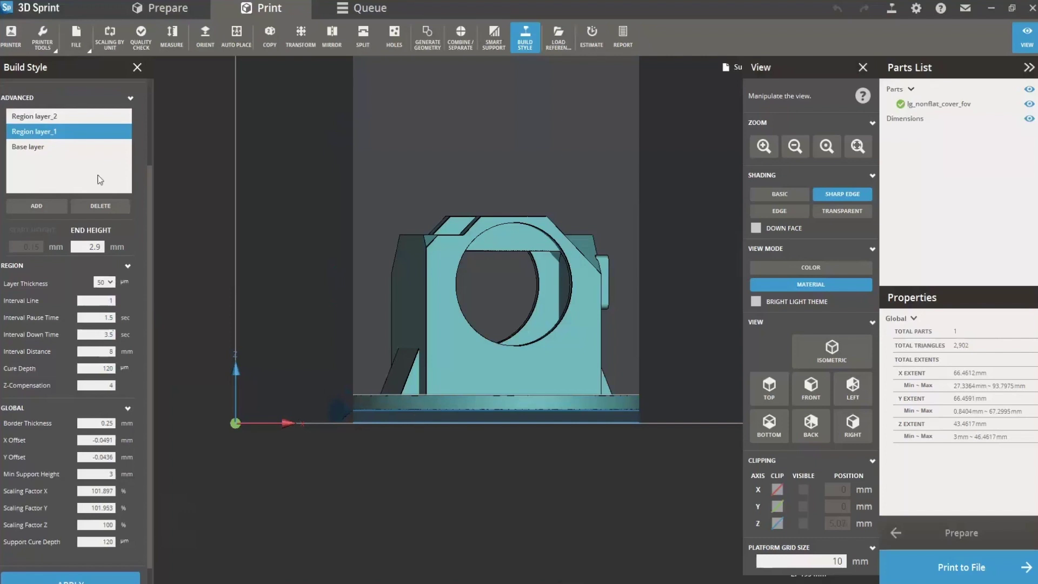
click(53, 118)
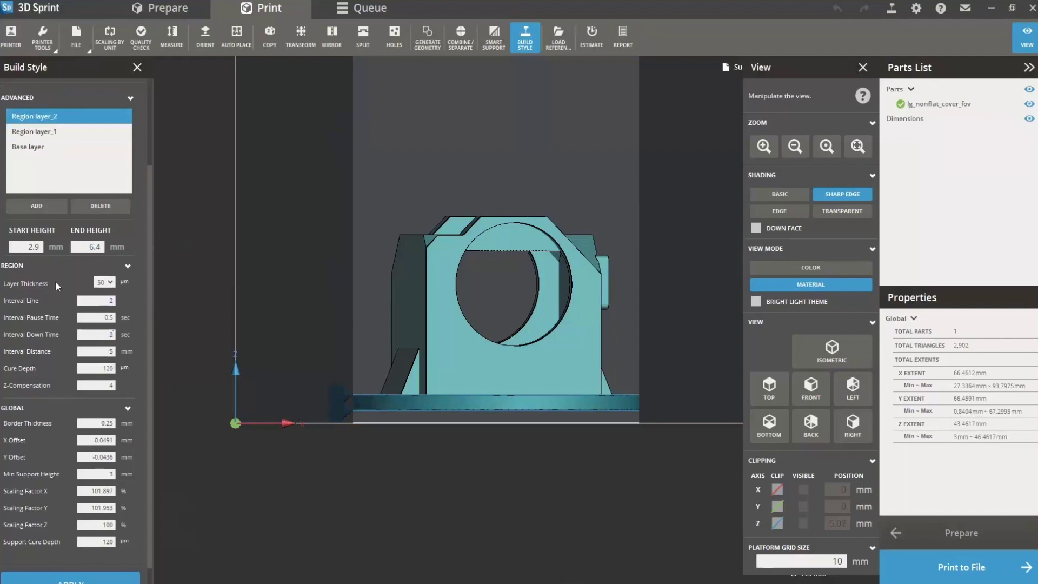
click(48, 132)
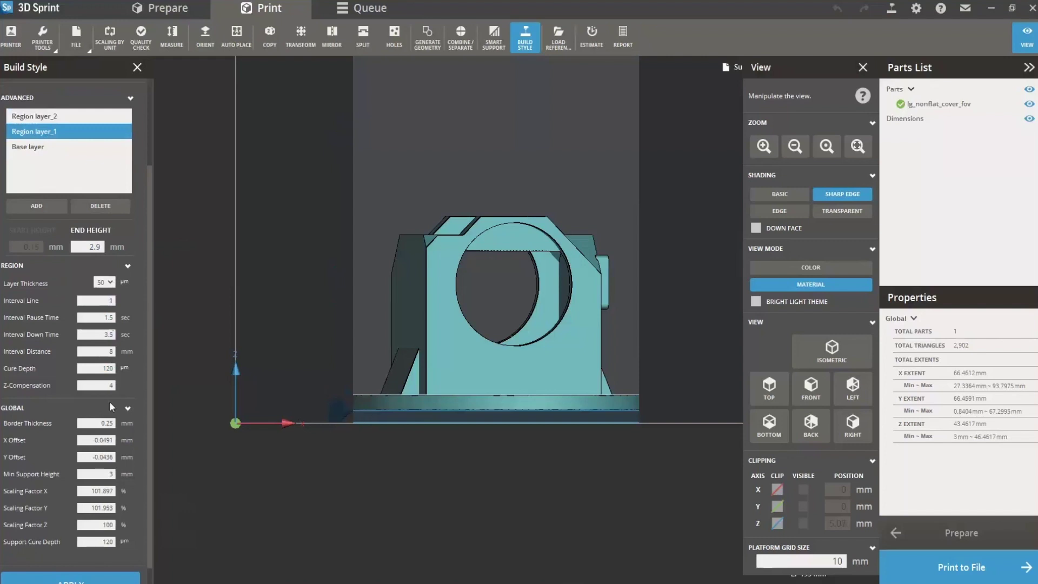
double_click(112, 339)
text(3)
click(106, 319)
click(106, 301)
text(2)
click(33, 116)
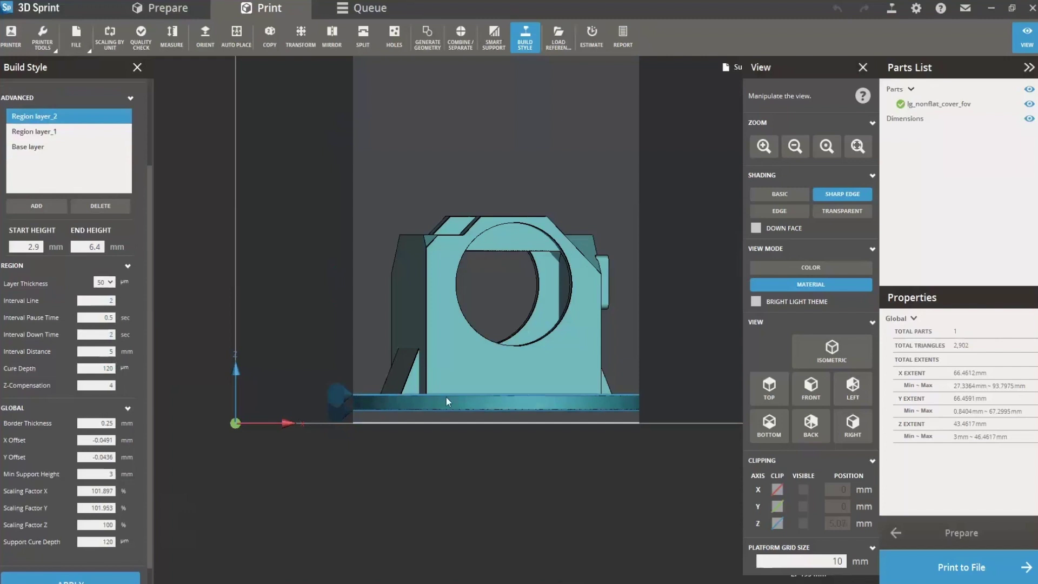
click(37, 206)
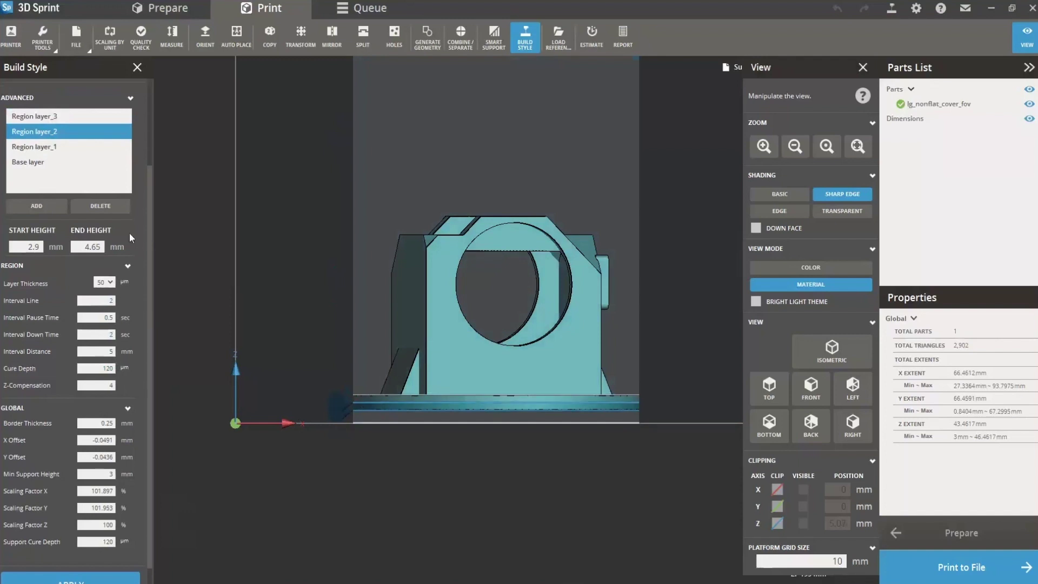
- End Region layer_2 at 6.3 mm and retype its interval down, pause and line values
click(365, 396)
drag(365, 396, 342, 385)
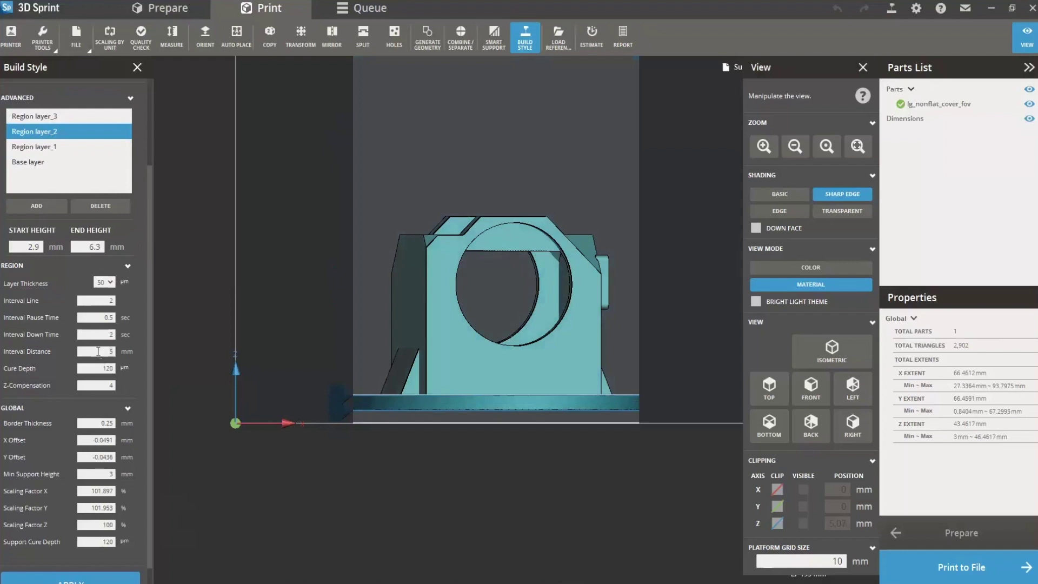
double_click(107, 335)
text(3.5)
double_click(107, 319)
text(1)
double_click(103, 302)
text(1)
- Review the heights and settings of Region layers 3, 1 and 2
click(54, 116)
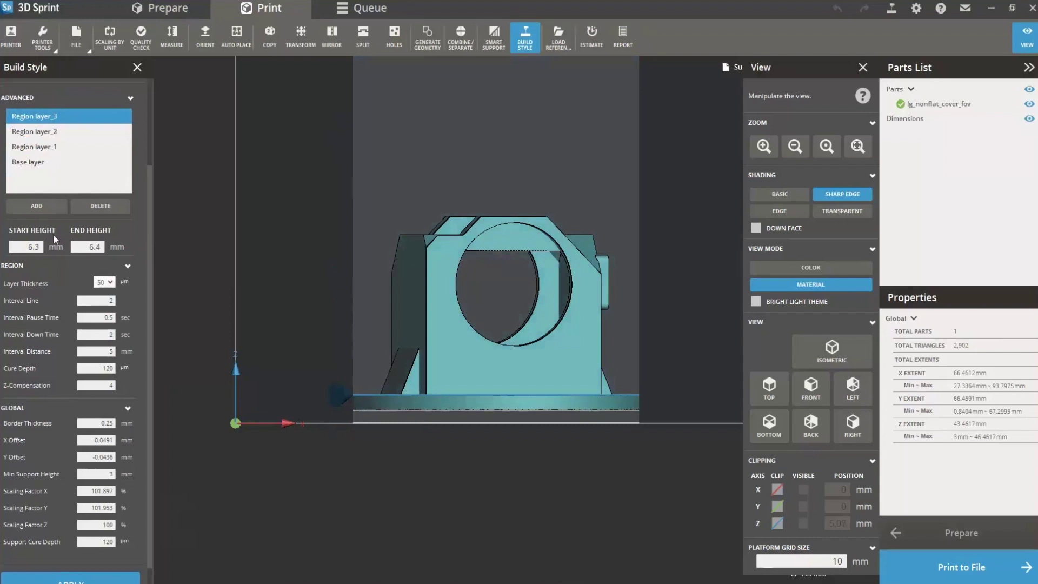
click(54, 147)
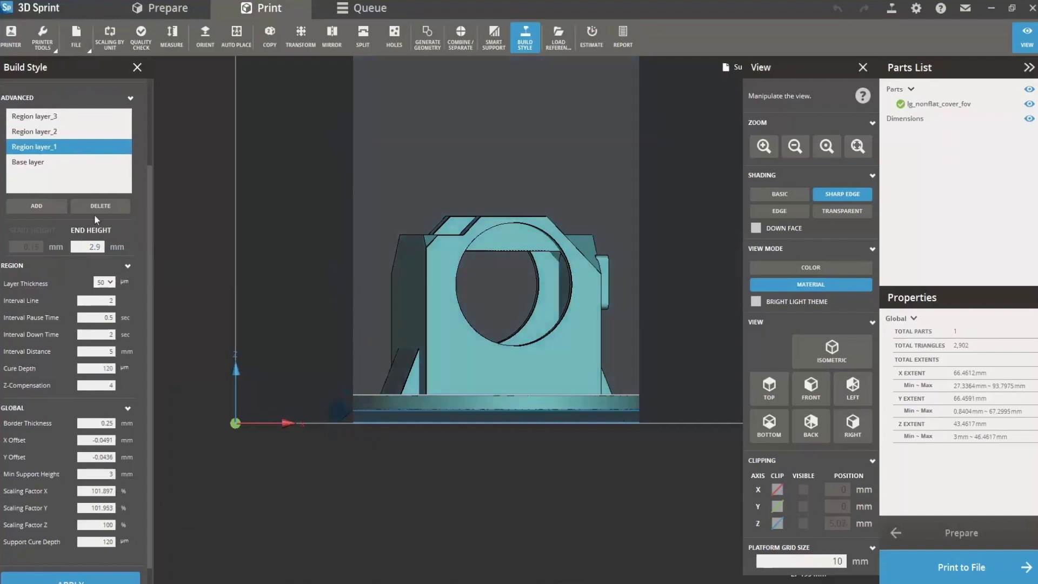
click(56, 133)
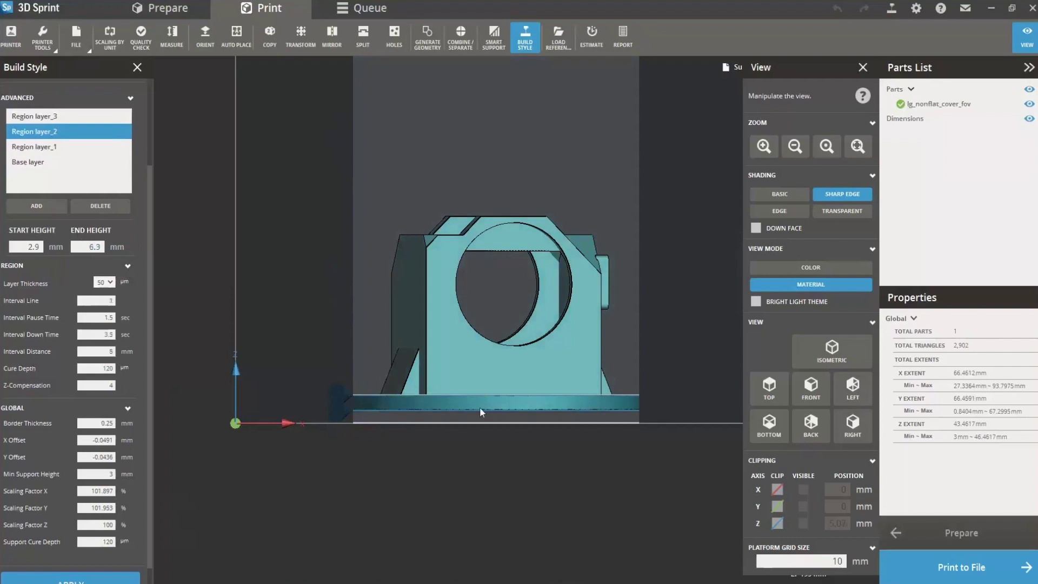
right_drag(594, 403, 466, 544)
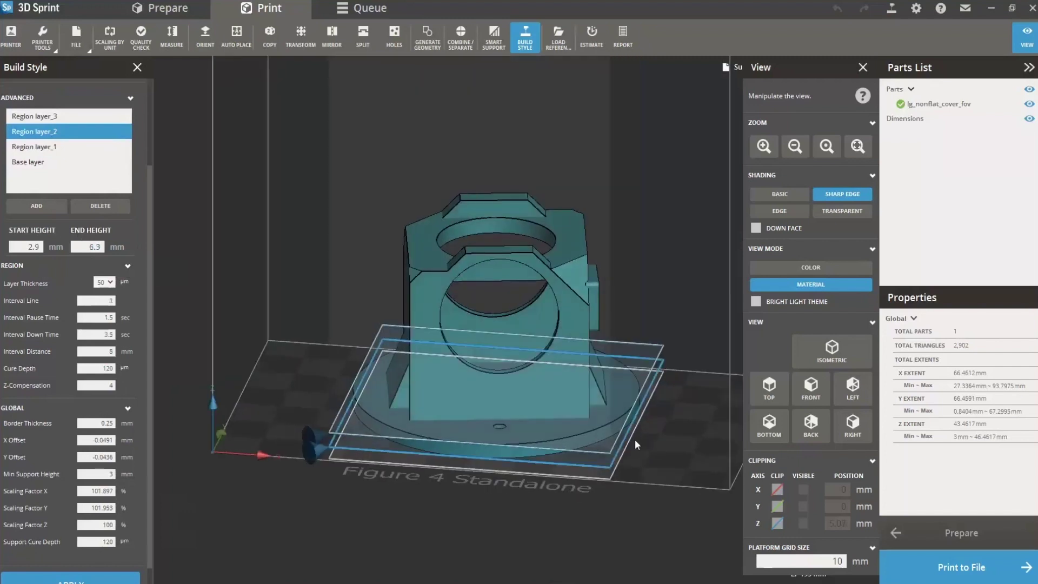
- From the front view, apply the three-region style to the cover, then reopen the Region Style list
click(803, 387)
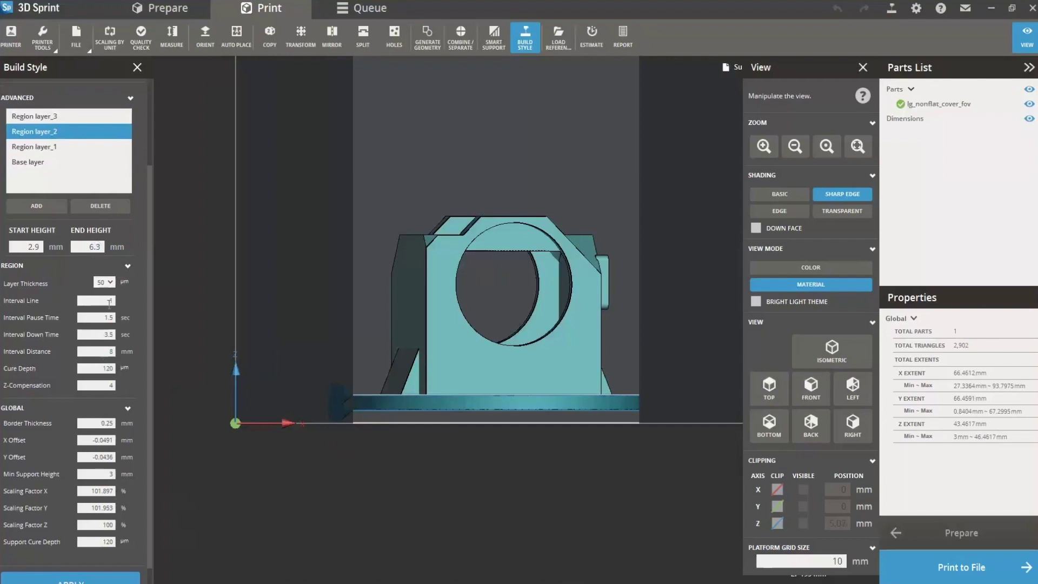
click(51, 119)
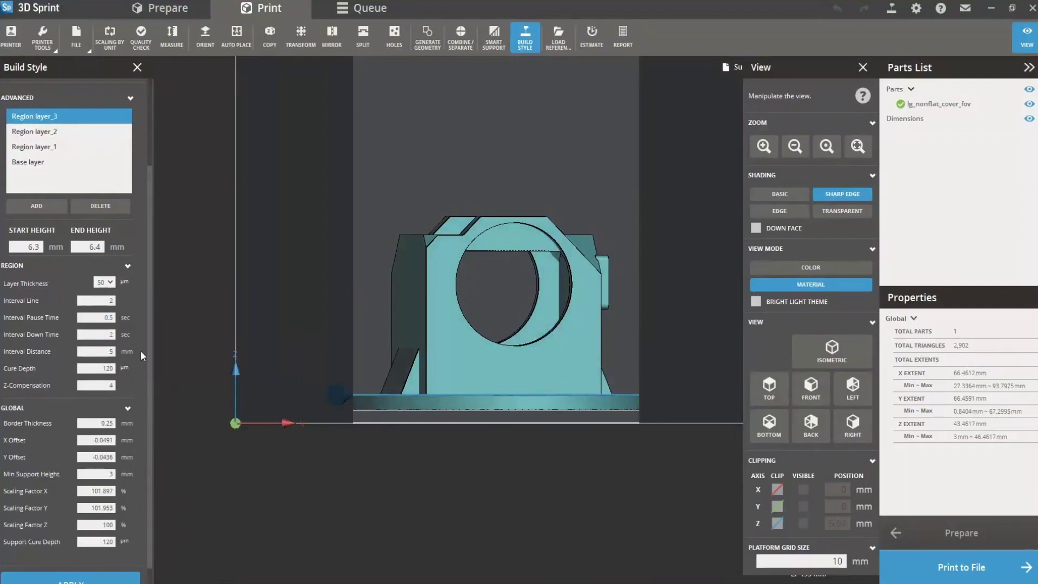
scroll(148, 353, down, 2)
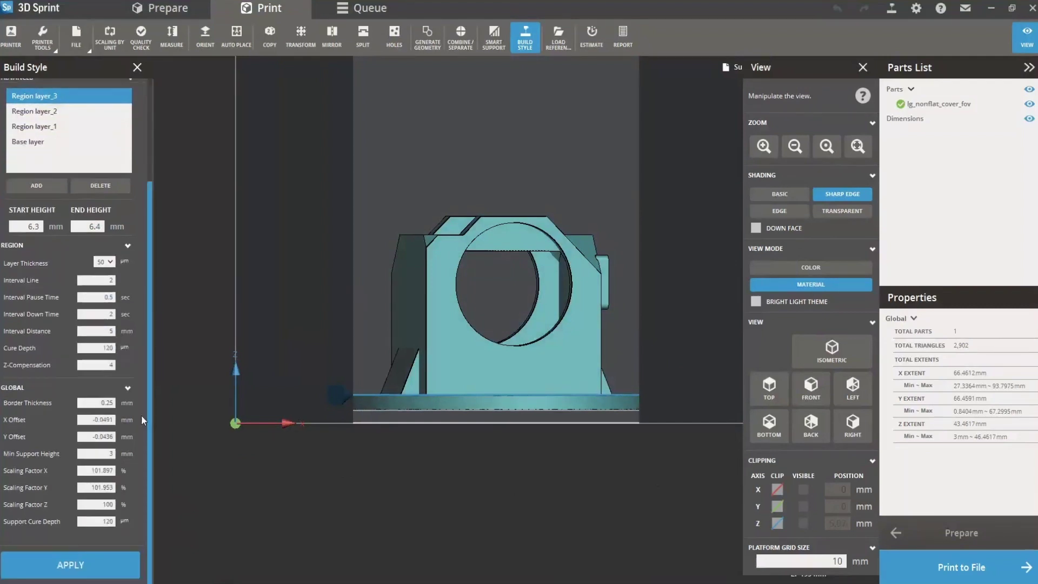
click(114, 563)
click(524, 43)
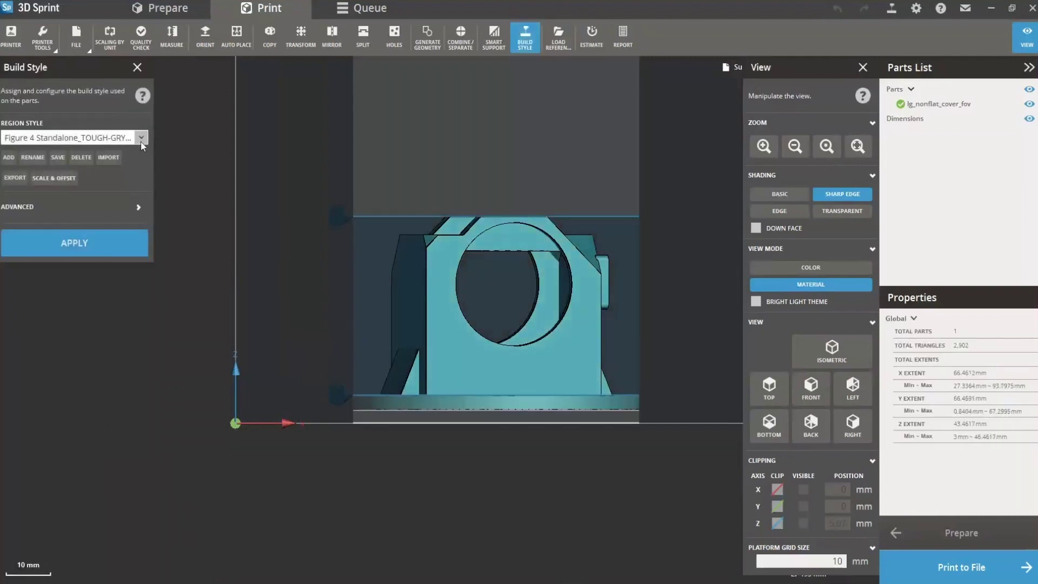
click(140, 141)
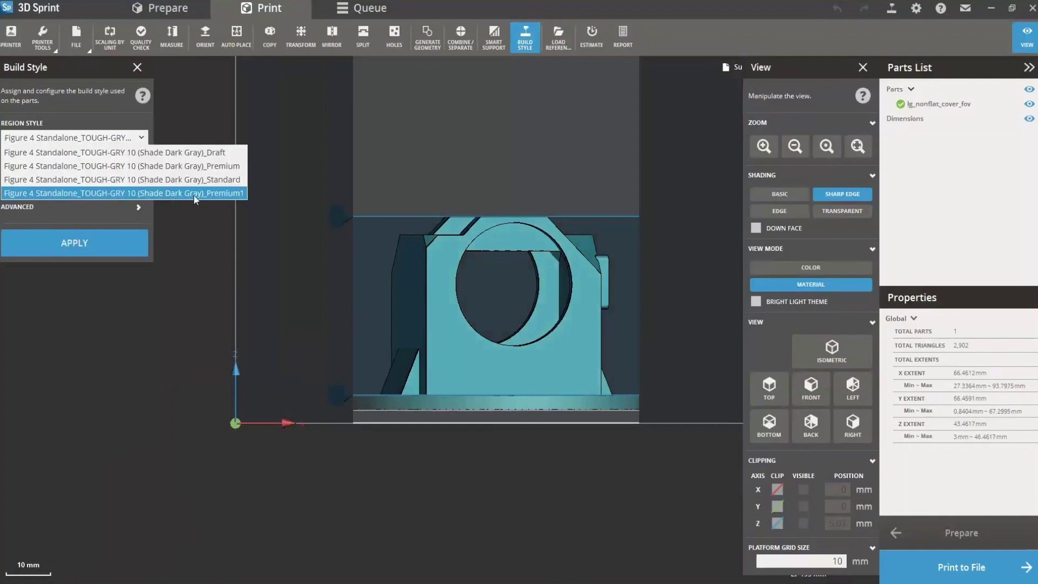
- Keep Premium1 selected, save the region style and start exporting it to a .3dpconfig file
click(137, 205)
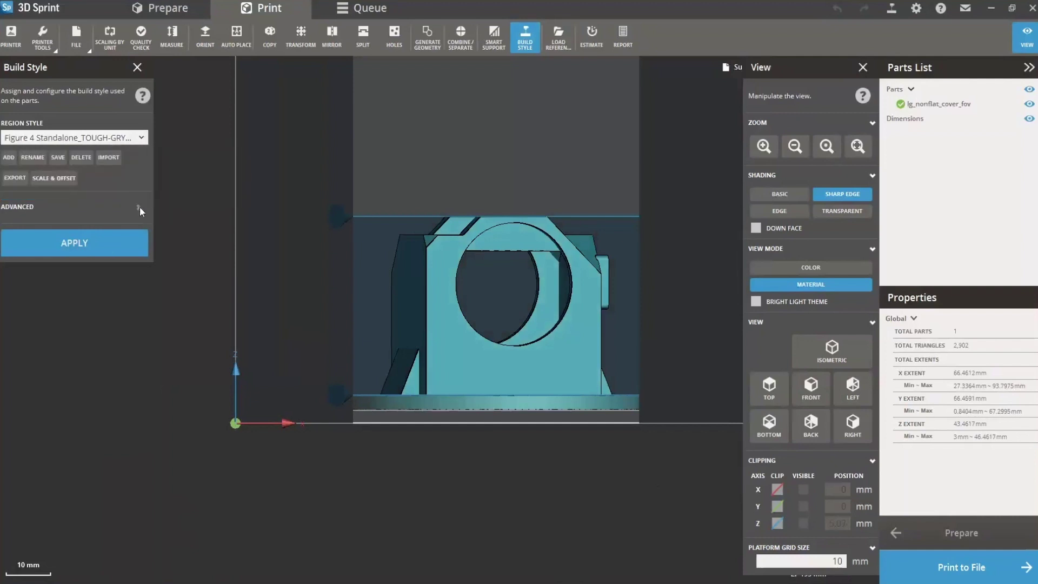
click(140, 206)
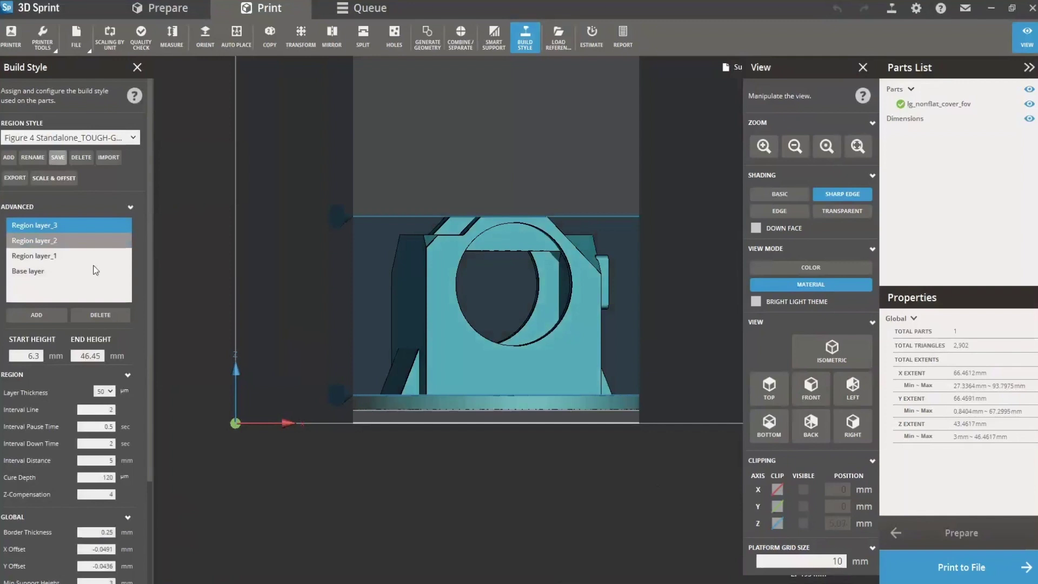
click(135, 138)
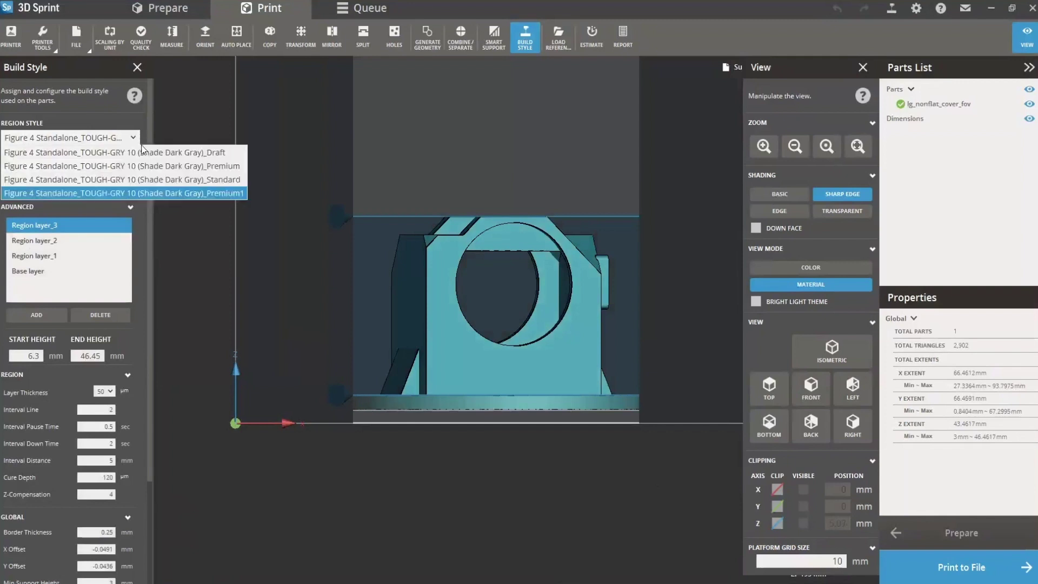
click(177, 223)
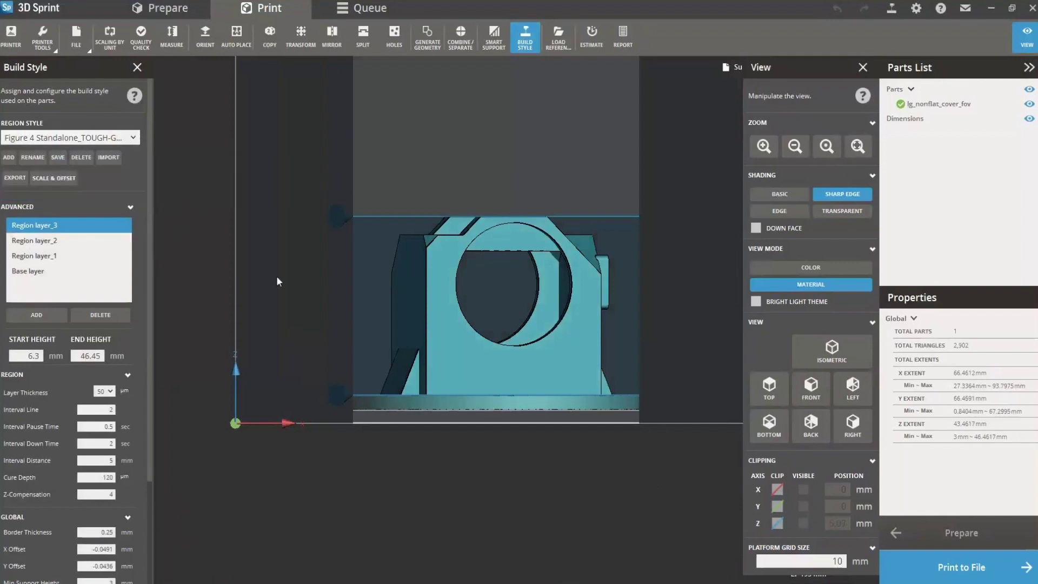
click(59, 156)
click(15, 179)
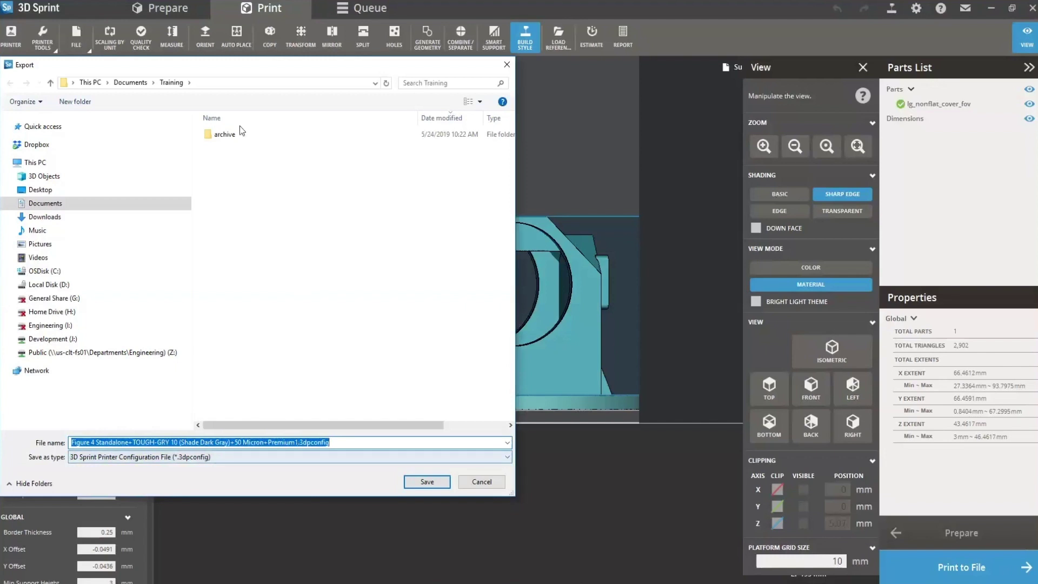
- Save the exported .3dpconfig file and extend Region layer_3 up to 46.45 mm
click(427, 481)
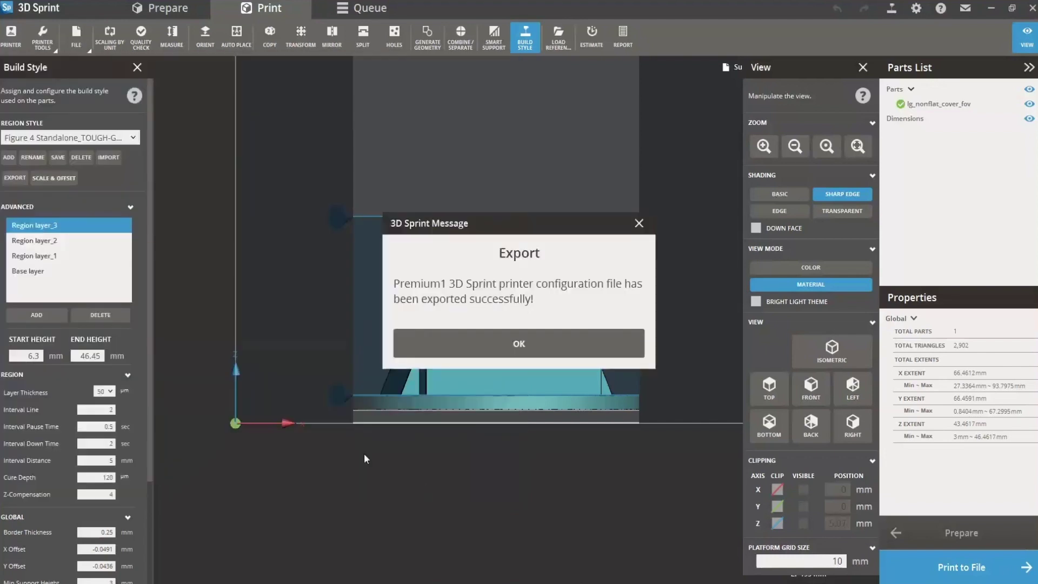
click(448, 345)
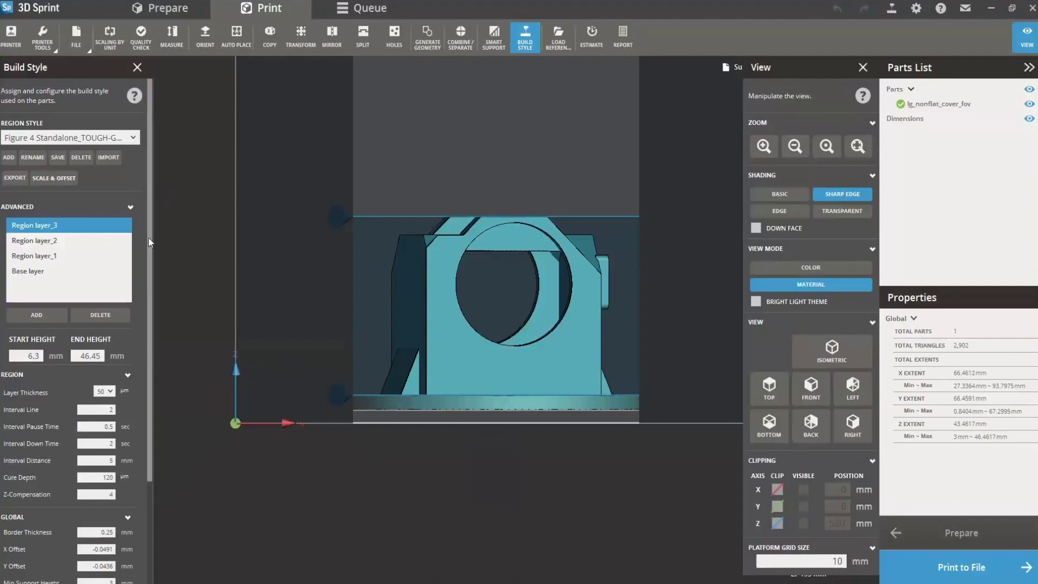
drag(149, 270, 137, 423)
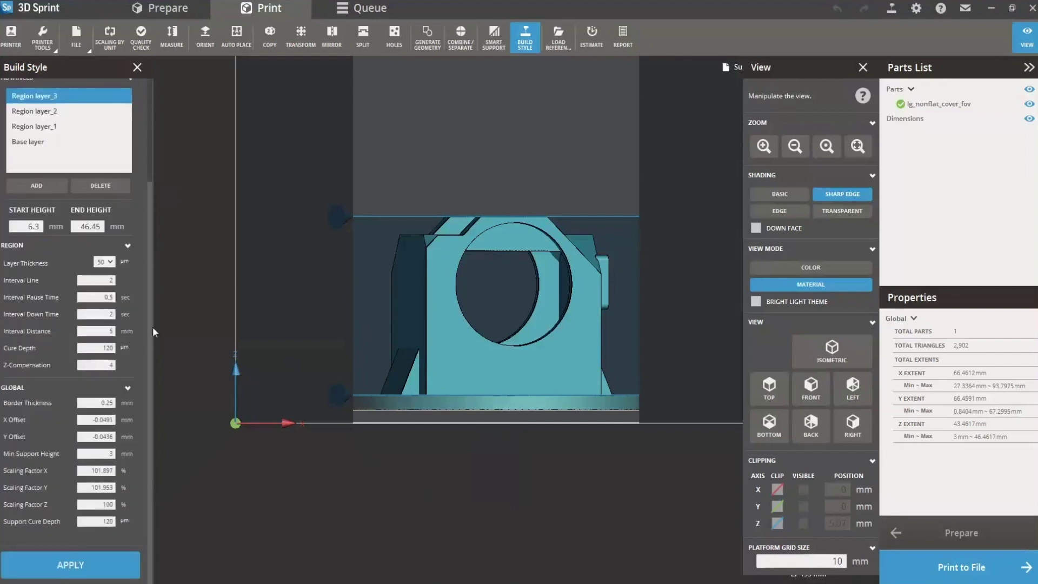
right_drag(420, 362, 302, 421)
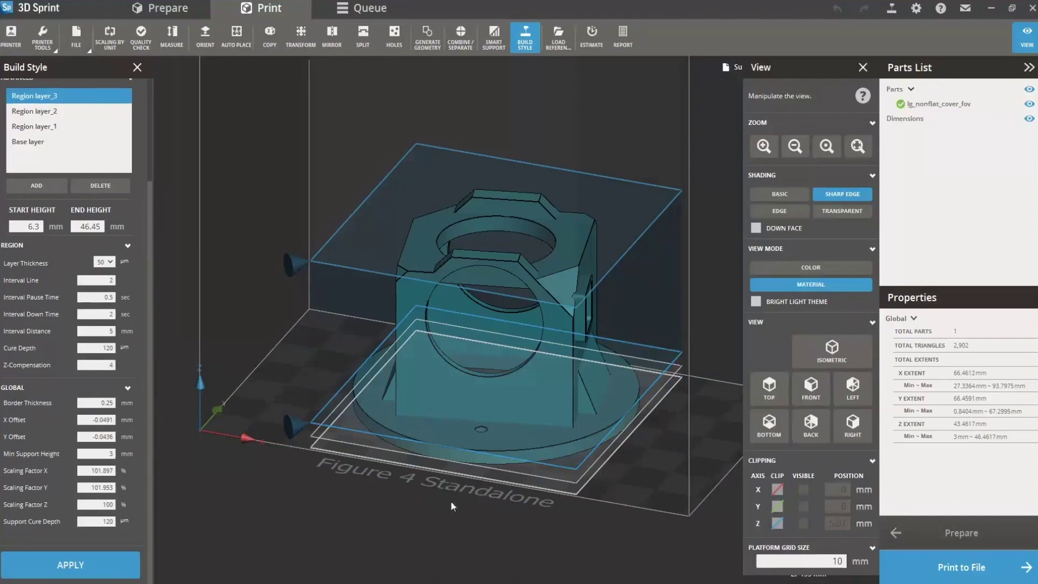
scroll(151, 328, up, 3)
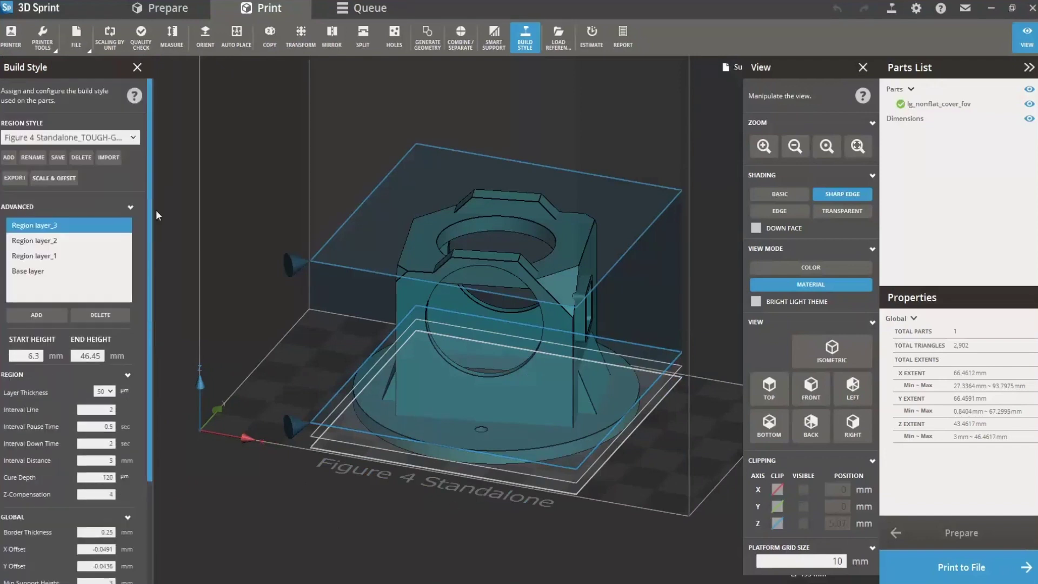
click(131, 208)
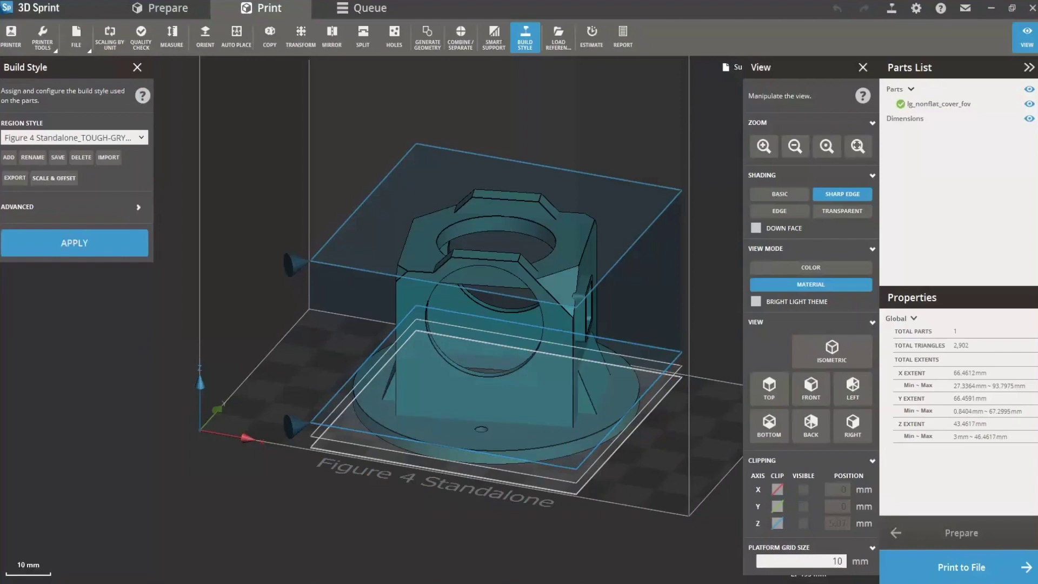
- Generate supports under the cover part with Smart Support
click(138, 67)
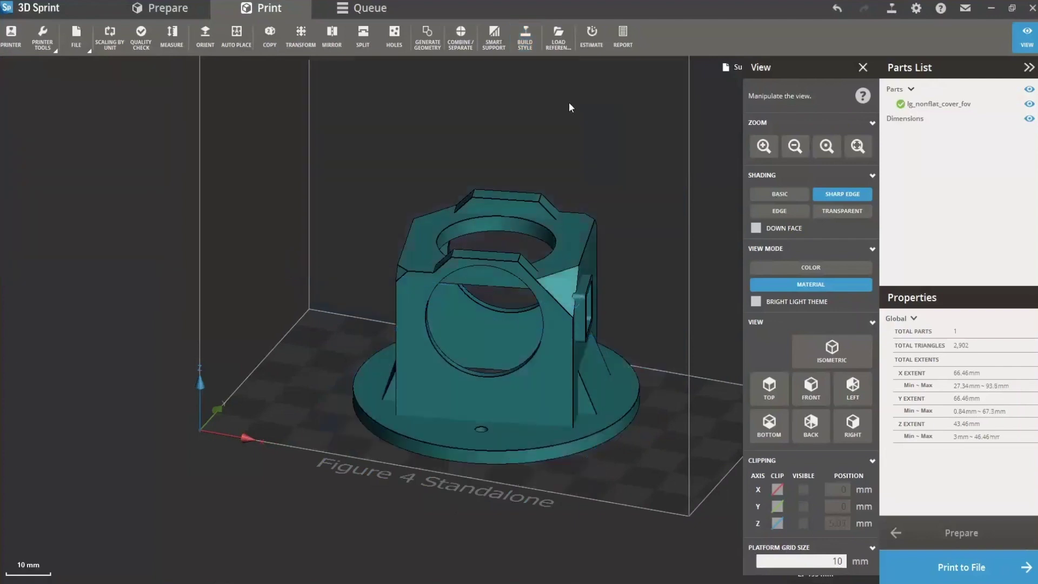
click(493, 37)
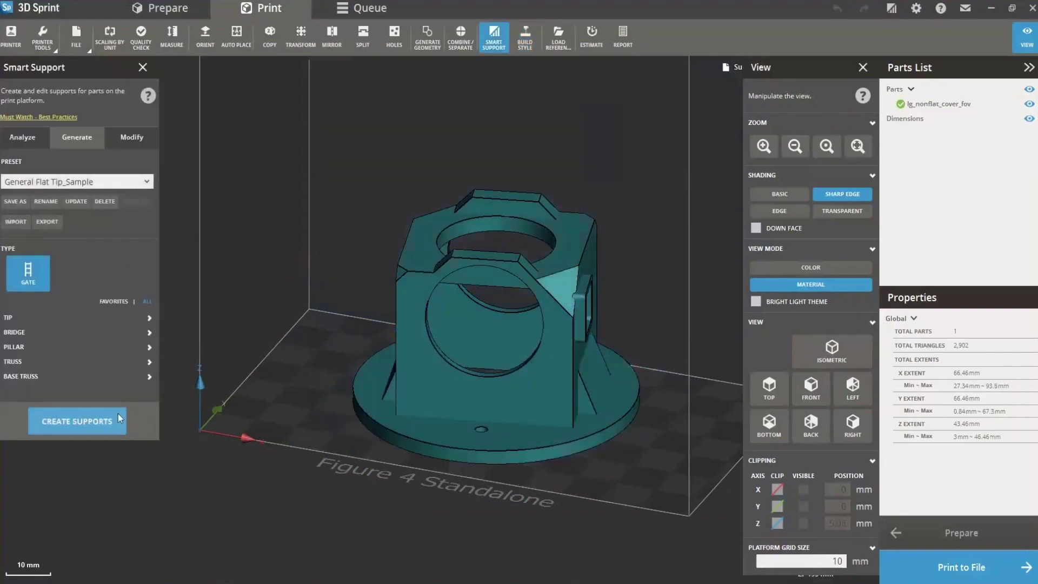
click(77, 421)
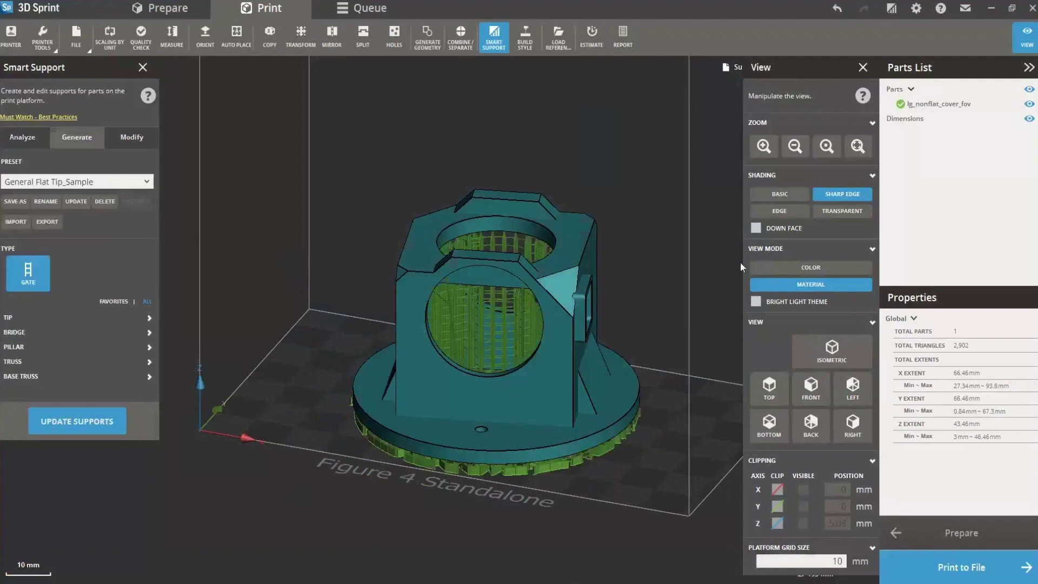
click(143, 67)
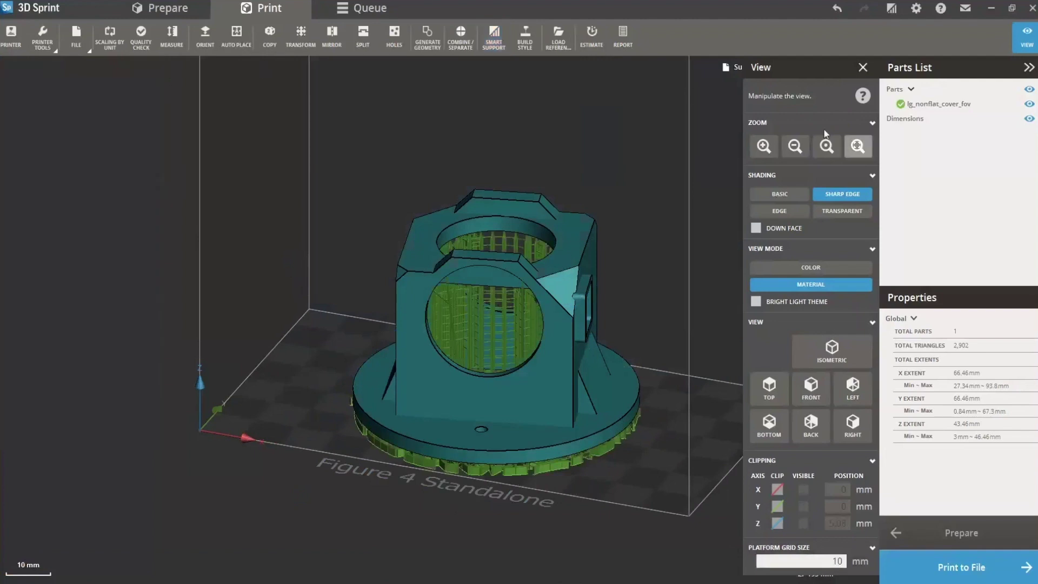
click(861, 67)
- Print the part to the build file CoverPart2.pxl in the Training folder
click(961, 567)
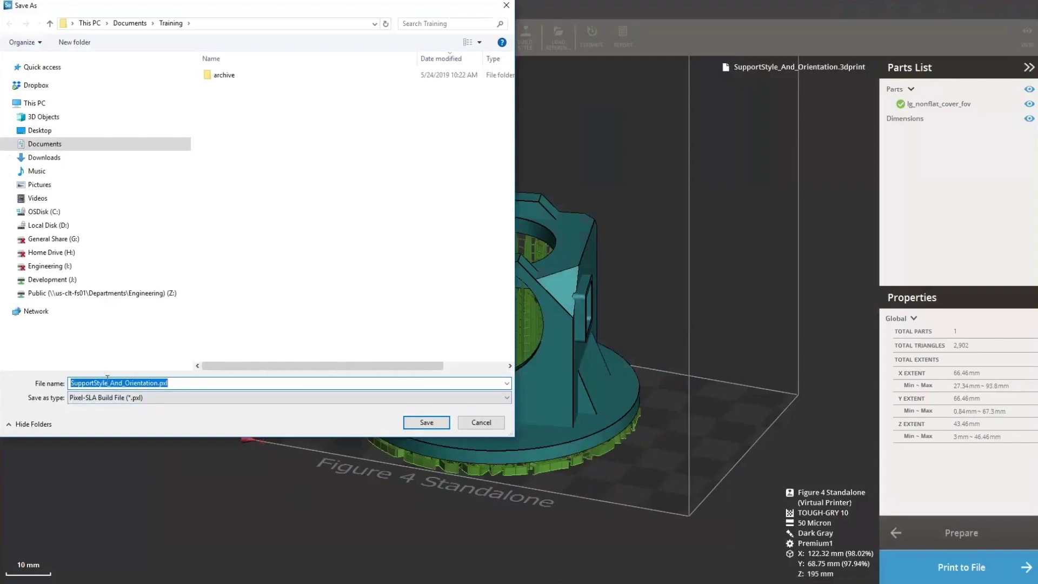
text(POar)
key(BackSpace)
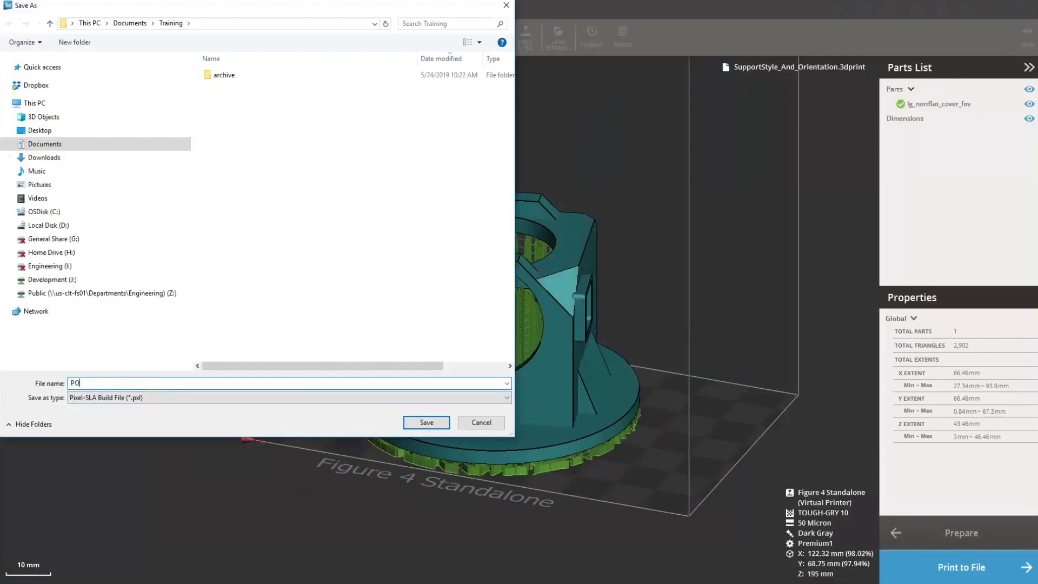
key(BackSpace)
key(BackSpace)
text(Co)
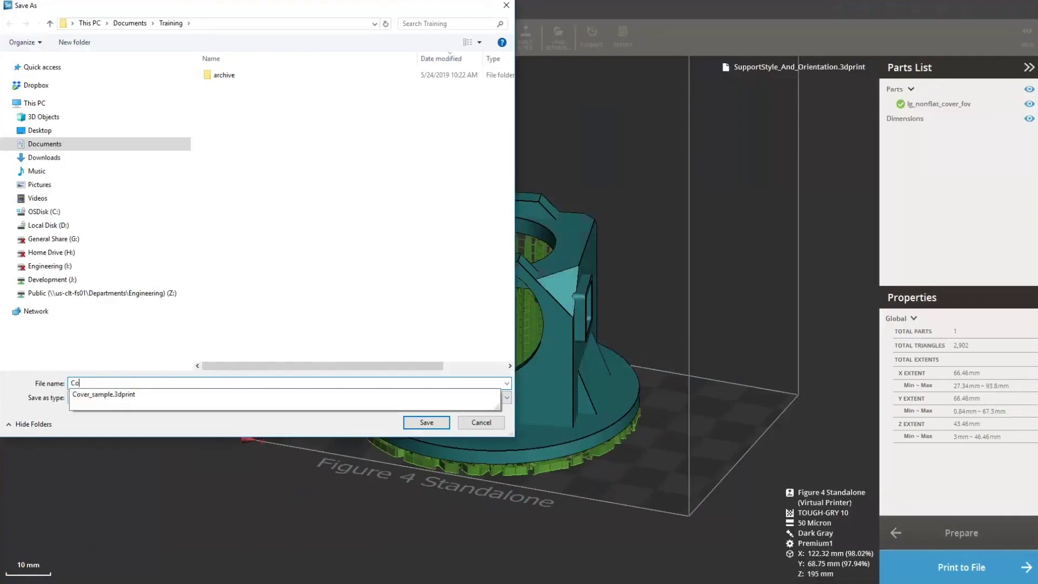
text(verPart2)
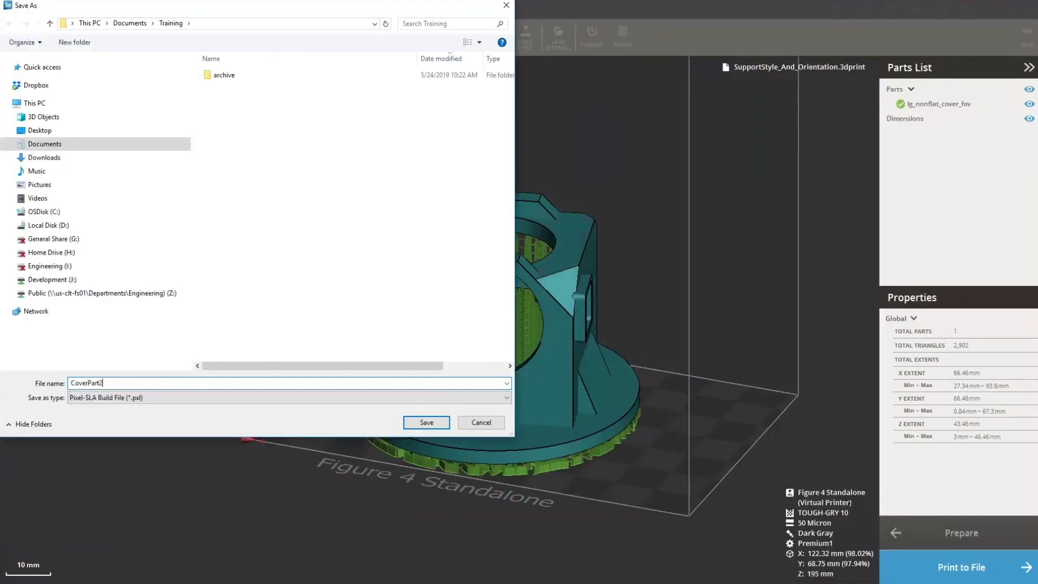
key(Return)
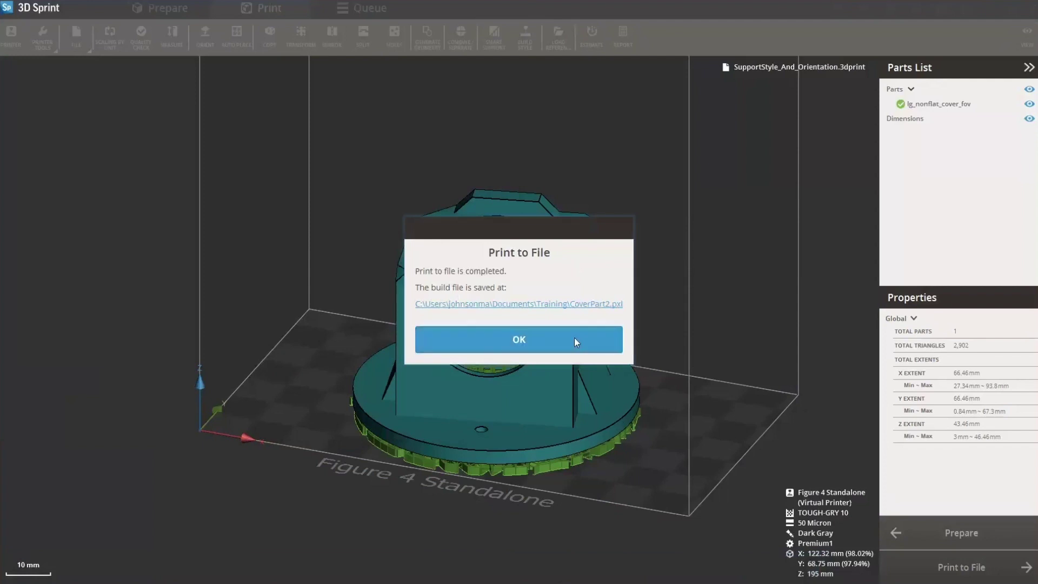
click(574, 337)
click(67, 35)
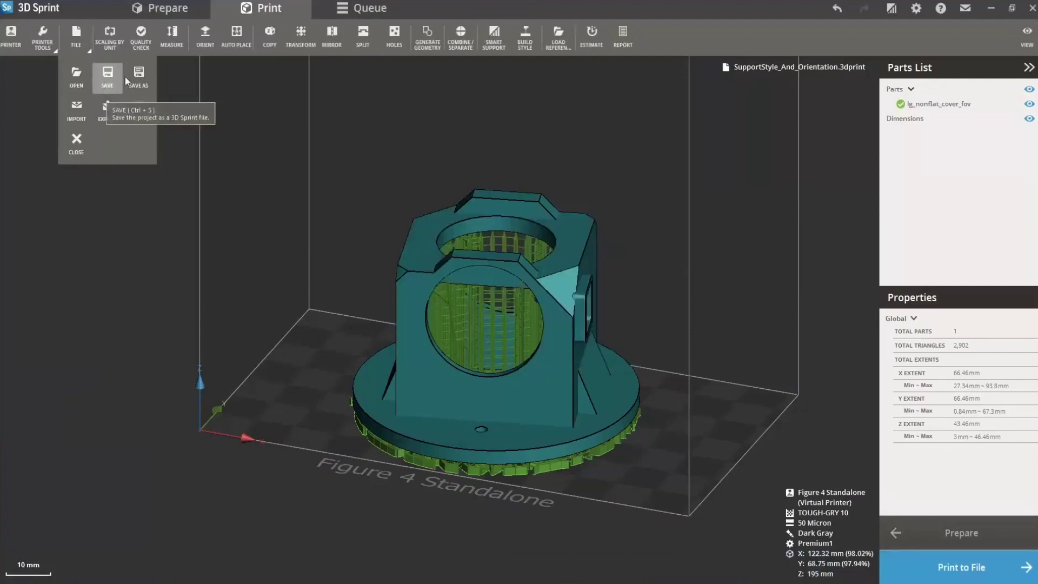
- Save the project as Cover_sample_FLAT.3dprint, then bring up the Open project list
click(138, 90)
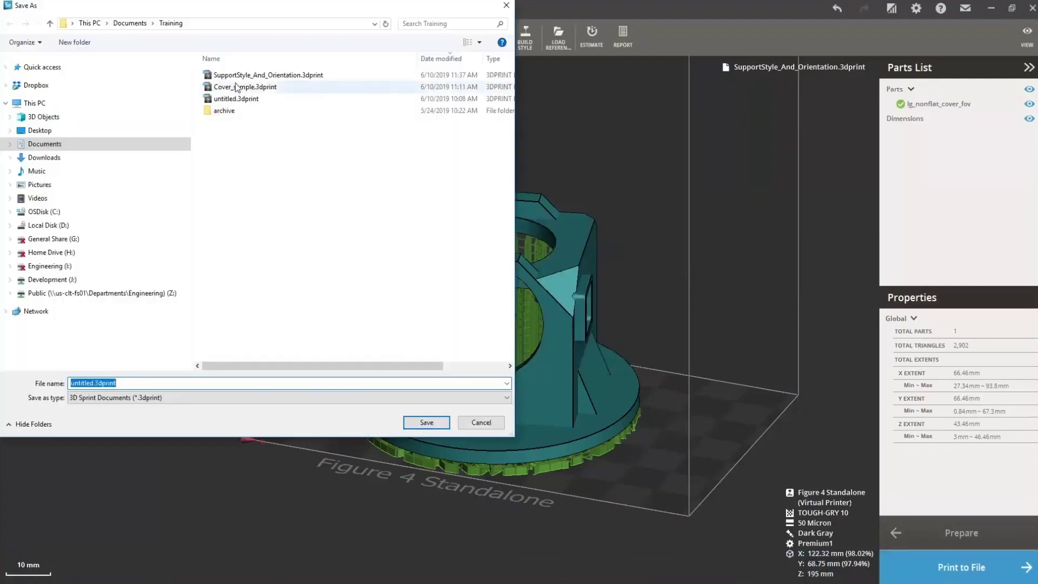
click(233, 74)
click(243, 86)
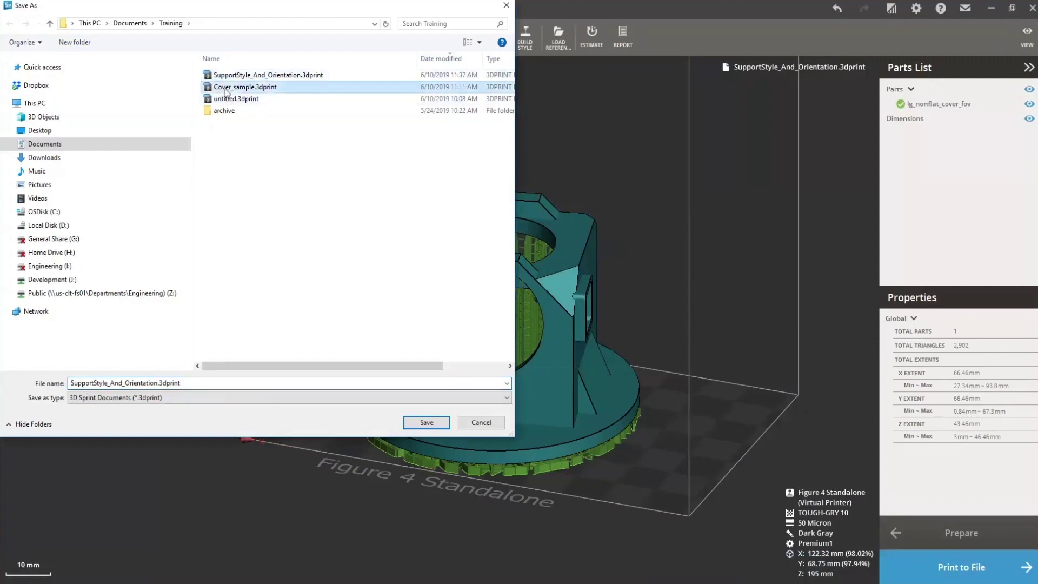
click(111, 381)
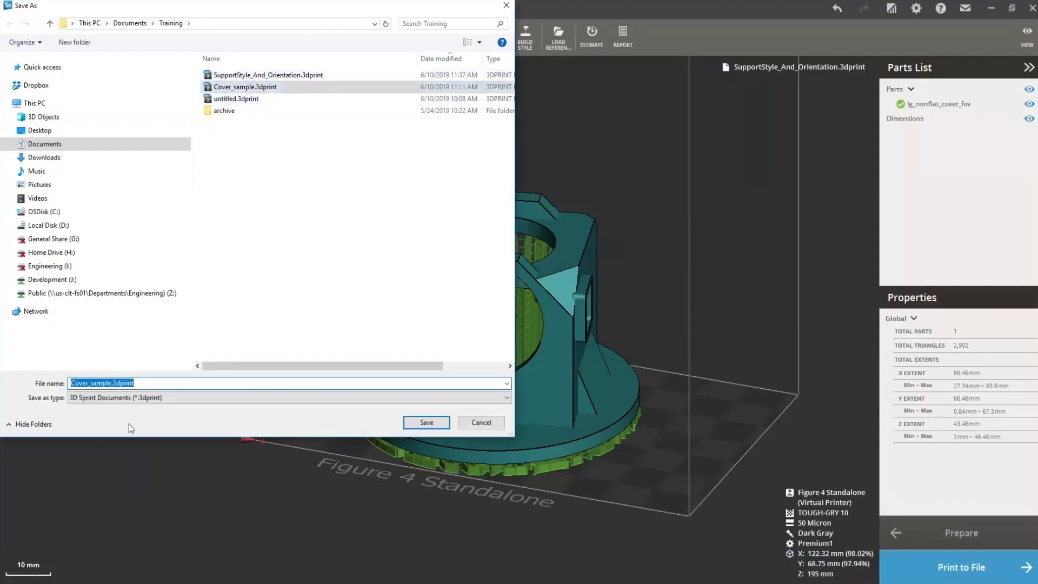
click(112, 383)
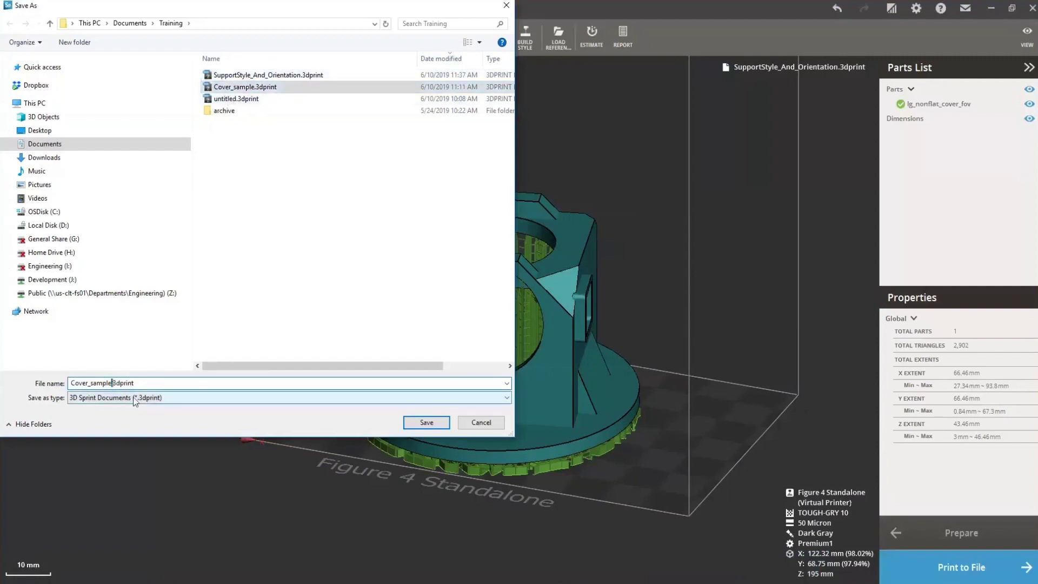
text(_FLAT)
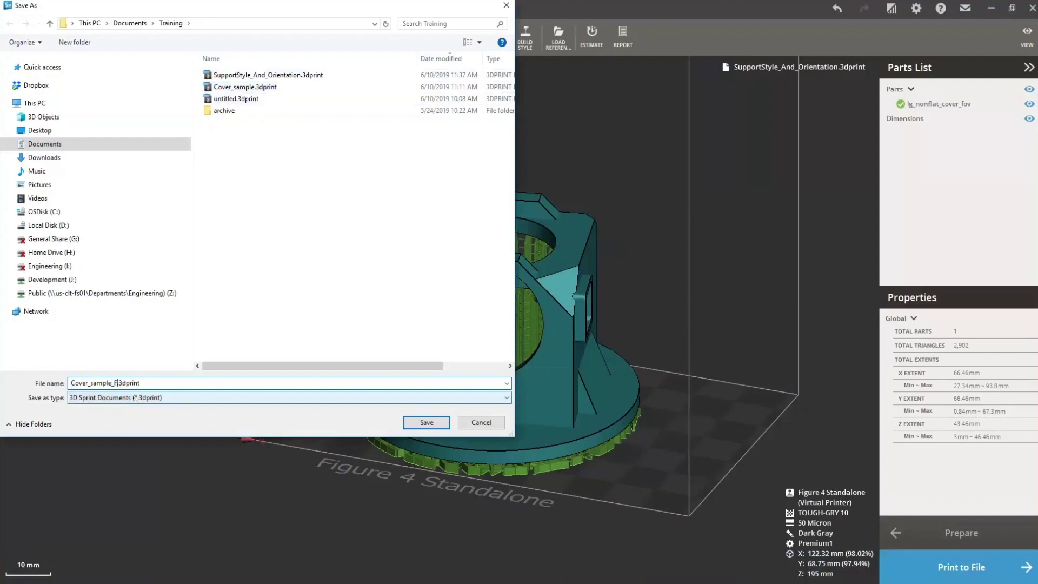
key(Return)
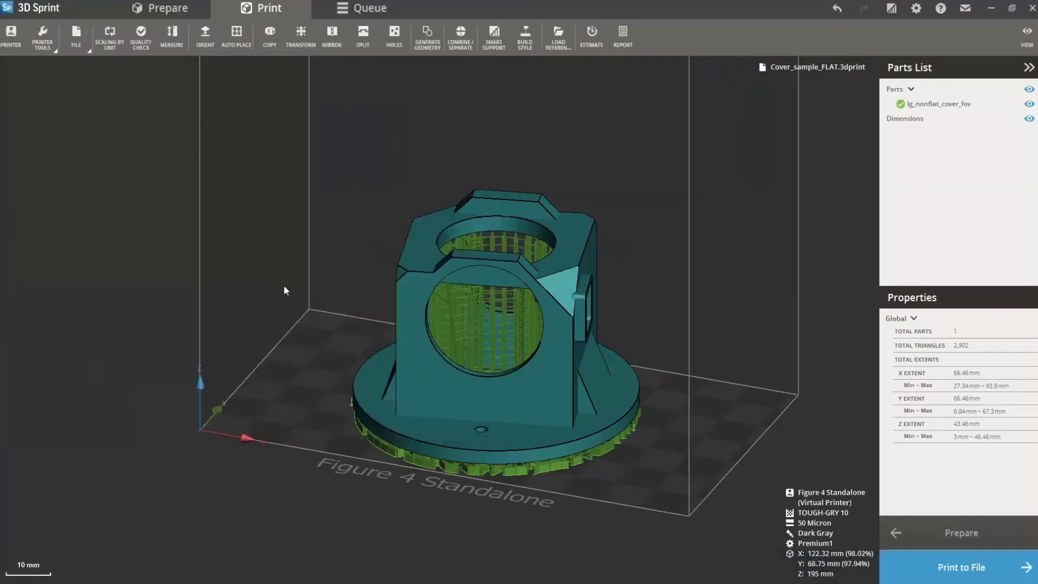
click(80, 46)
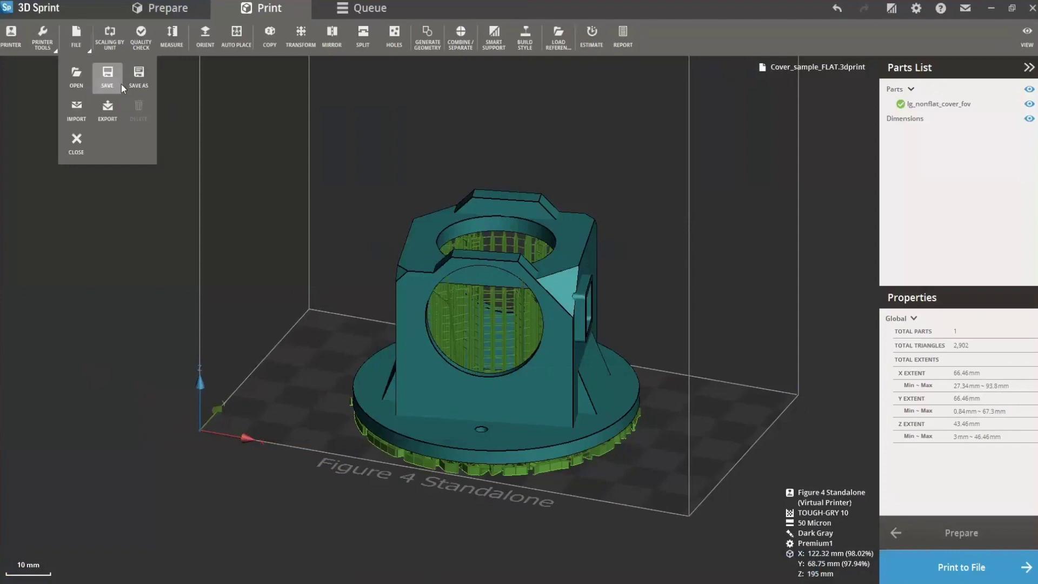
click(76, 76)
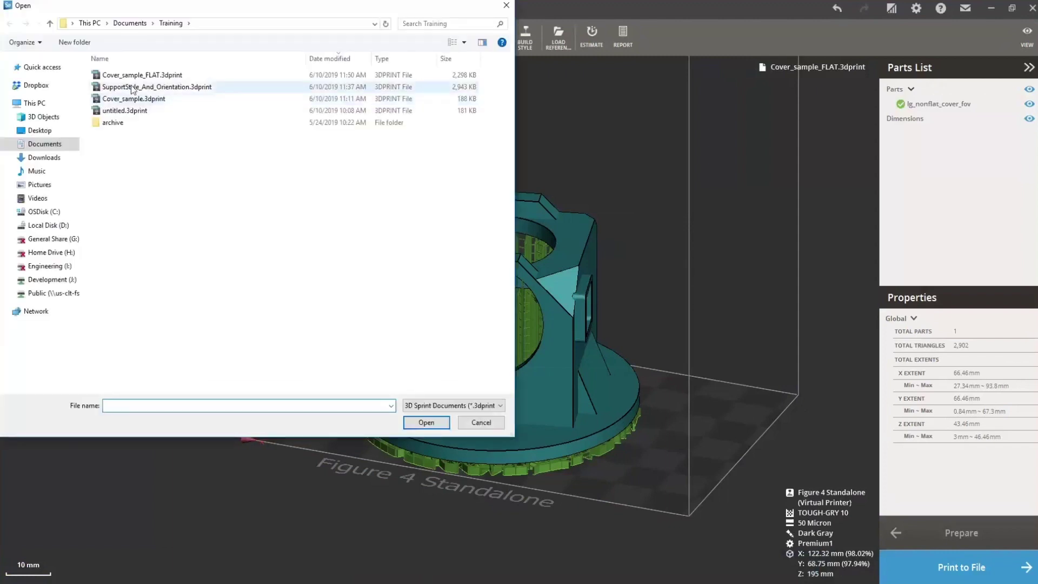
- Open Cover_sample.3dprint and view its build box in perspective
click(141, 99)
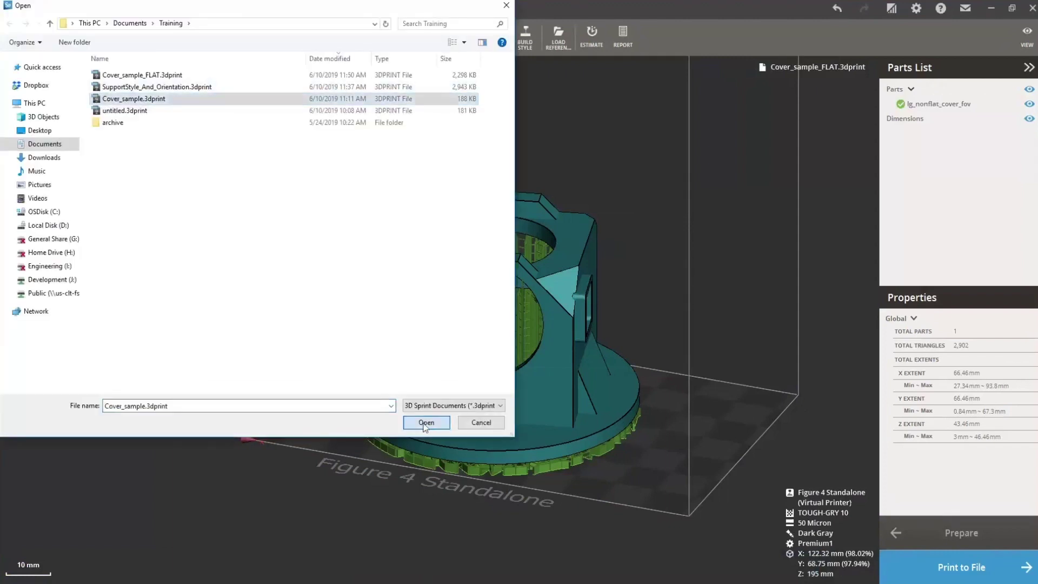
click(426, 422)
right_drag(466, 444, 216, 227)
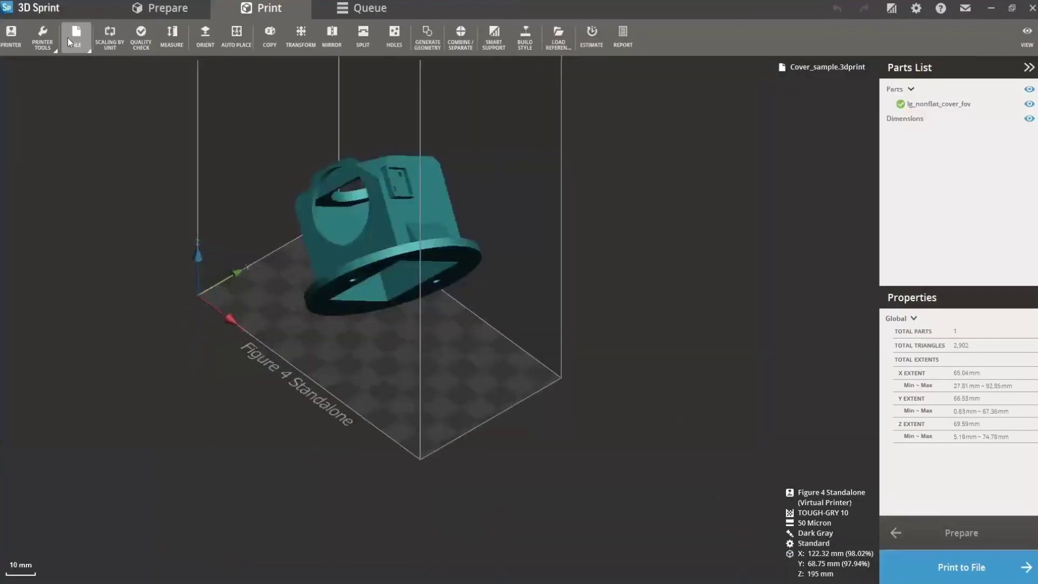
- Load SupportStyle_And_Orientation.3dprint and orbit around the tilted, supported cover
click(74, 44)
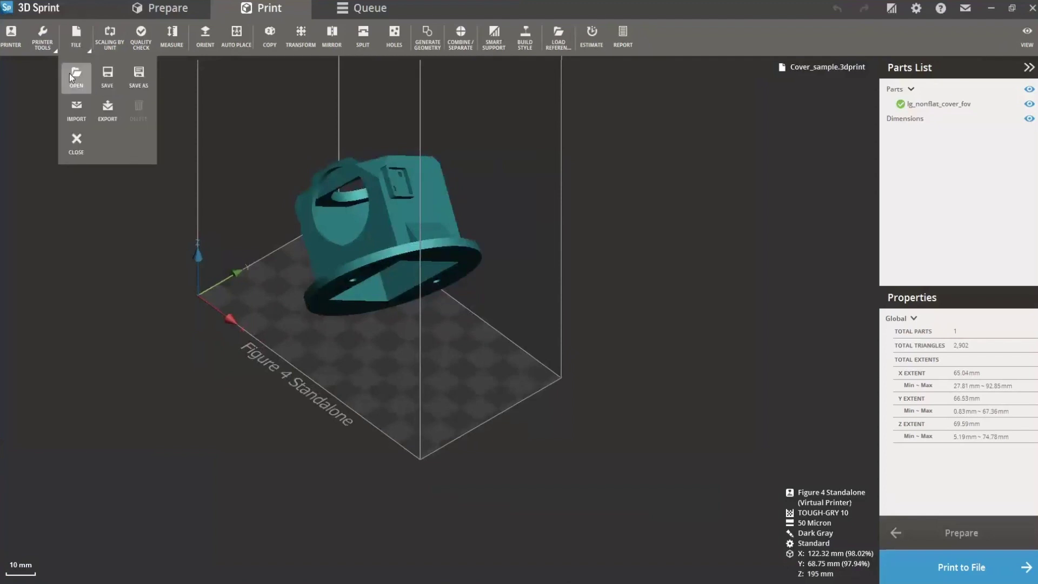
click(69, 73)
click(156, 87)
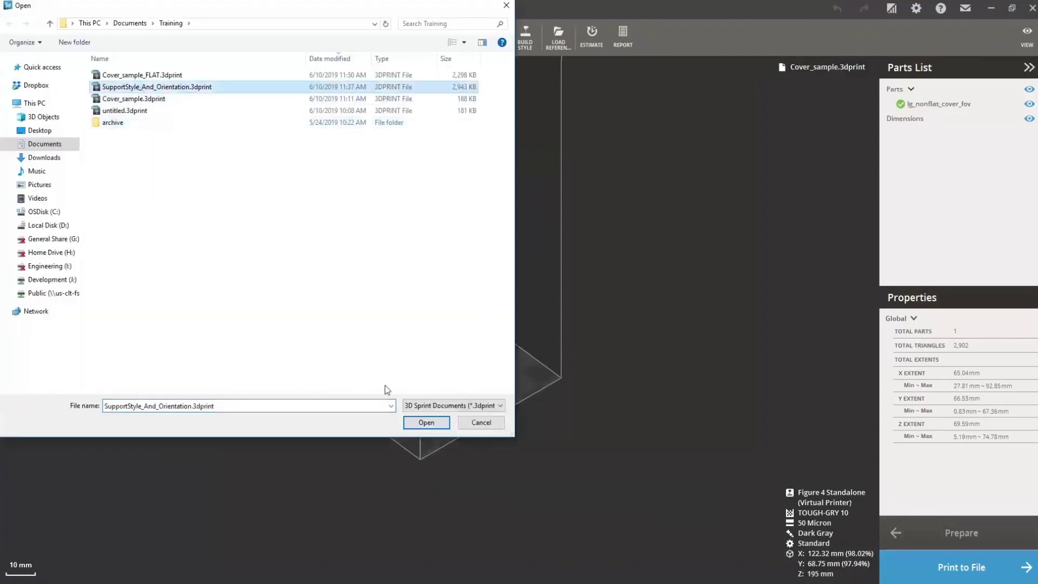
click(432, 424)
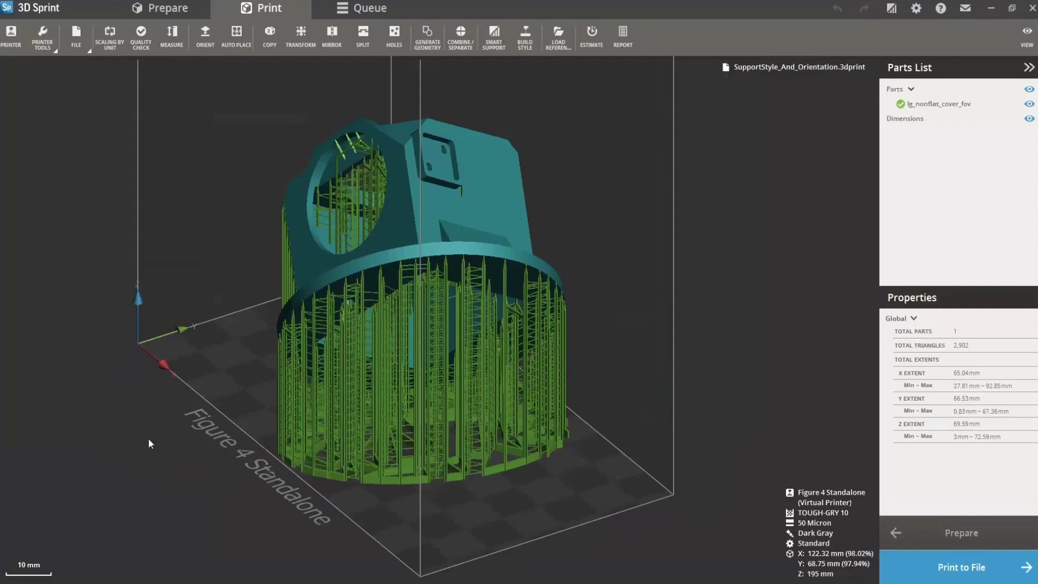
right_drag(180, 446, 571, 526)
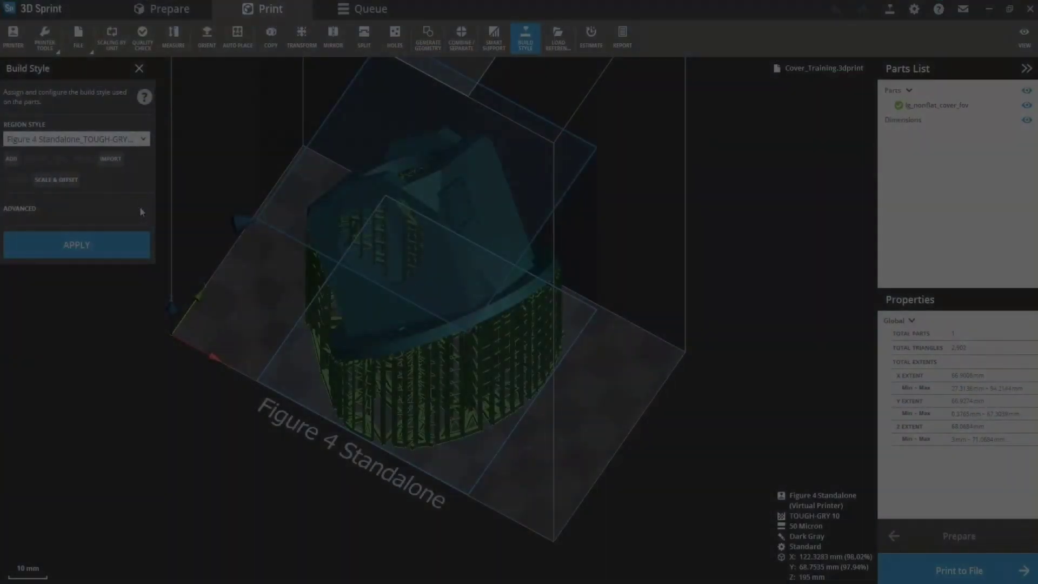
- Expand the ADVANCED build-style settings to show Region layer_1 and Basic layer
click(139, 211)
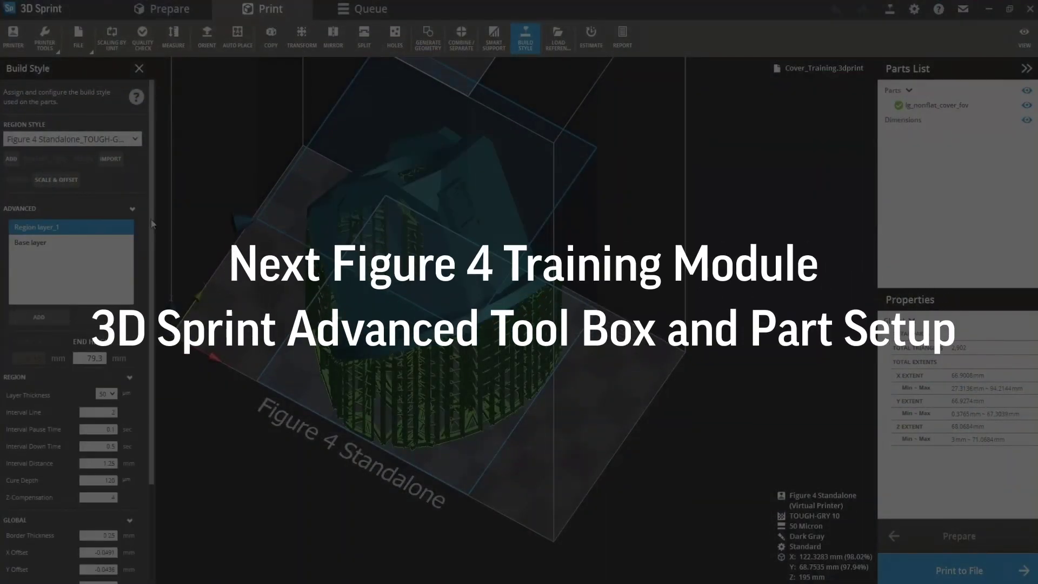
scroll(145, 352, down, 3)
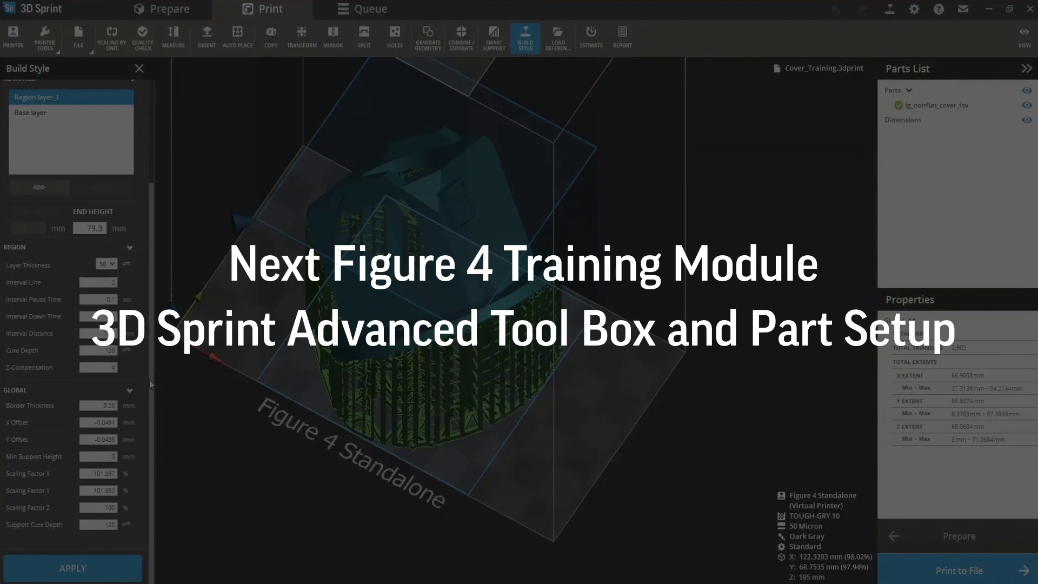